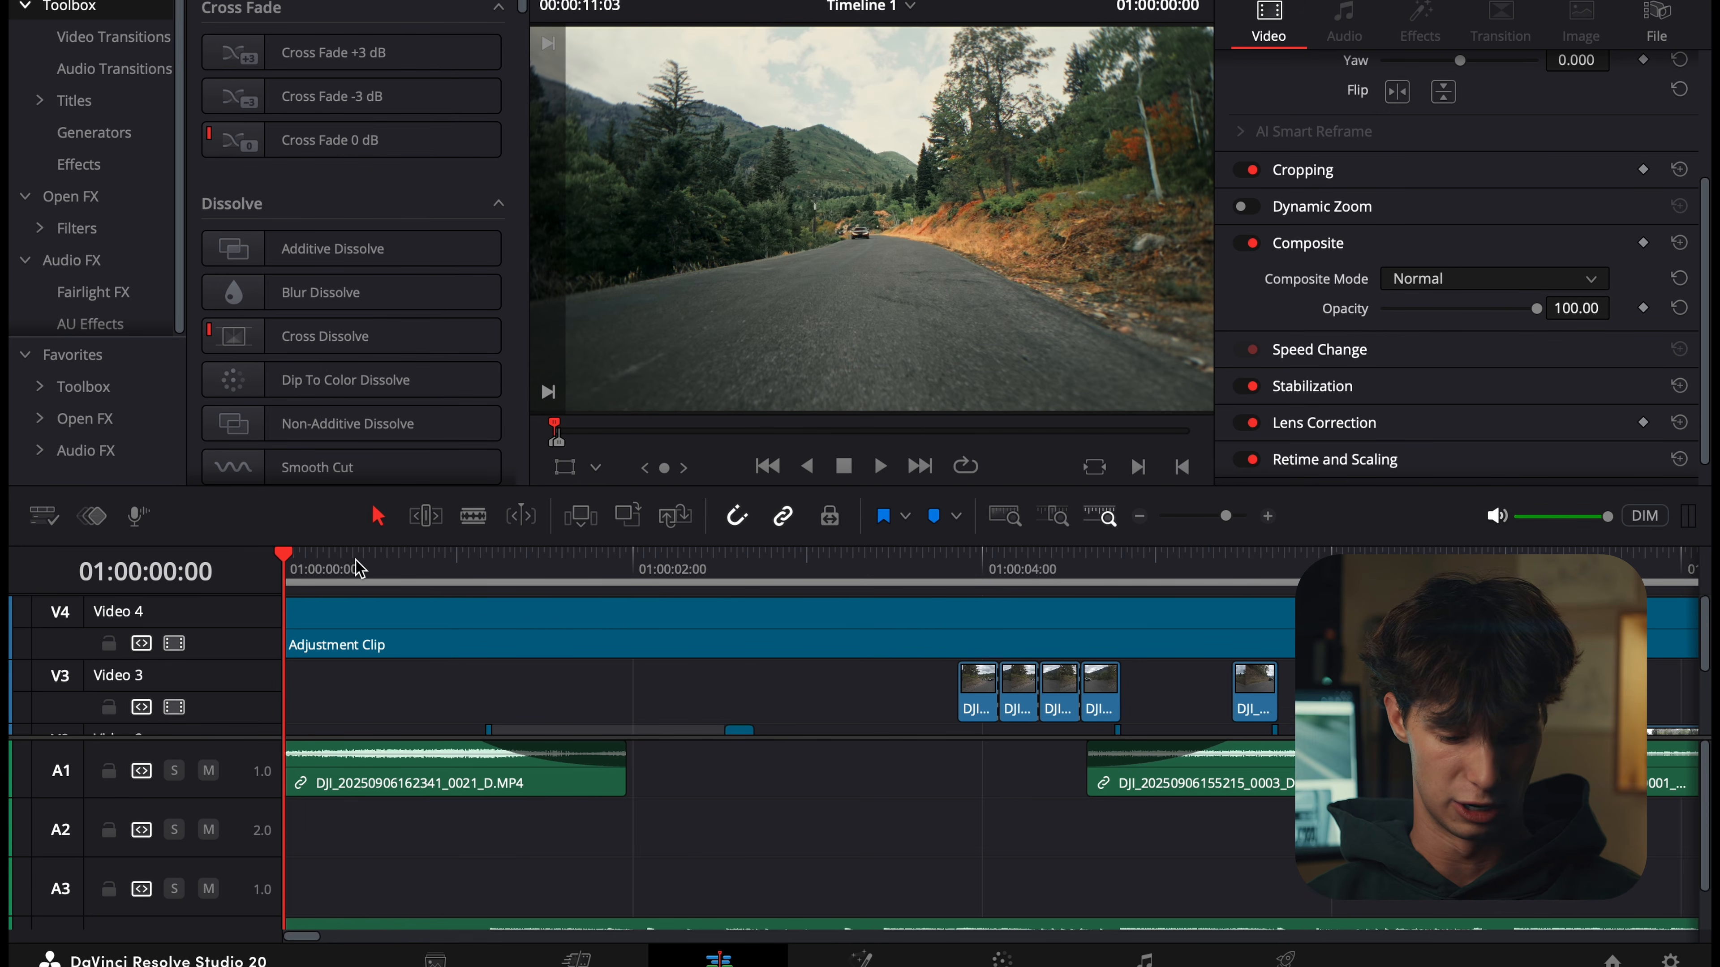
Disable the Video 4 track that holds the long adjustment clip.
{"action": "left_click", "coordinate": [434, 625]}
{"action": "left_click", "coordinate": [175, 643]}
{"action": "scroll", "coordinate": [445, 669], "scroll_direction": "down", "scroll_amount": 3}
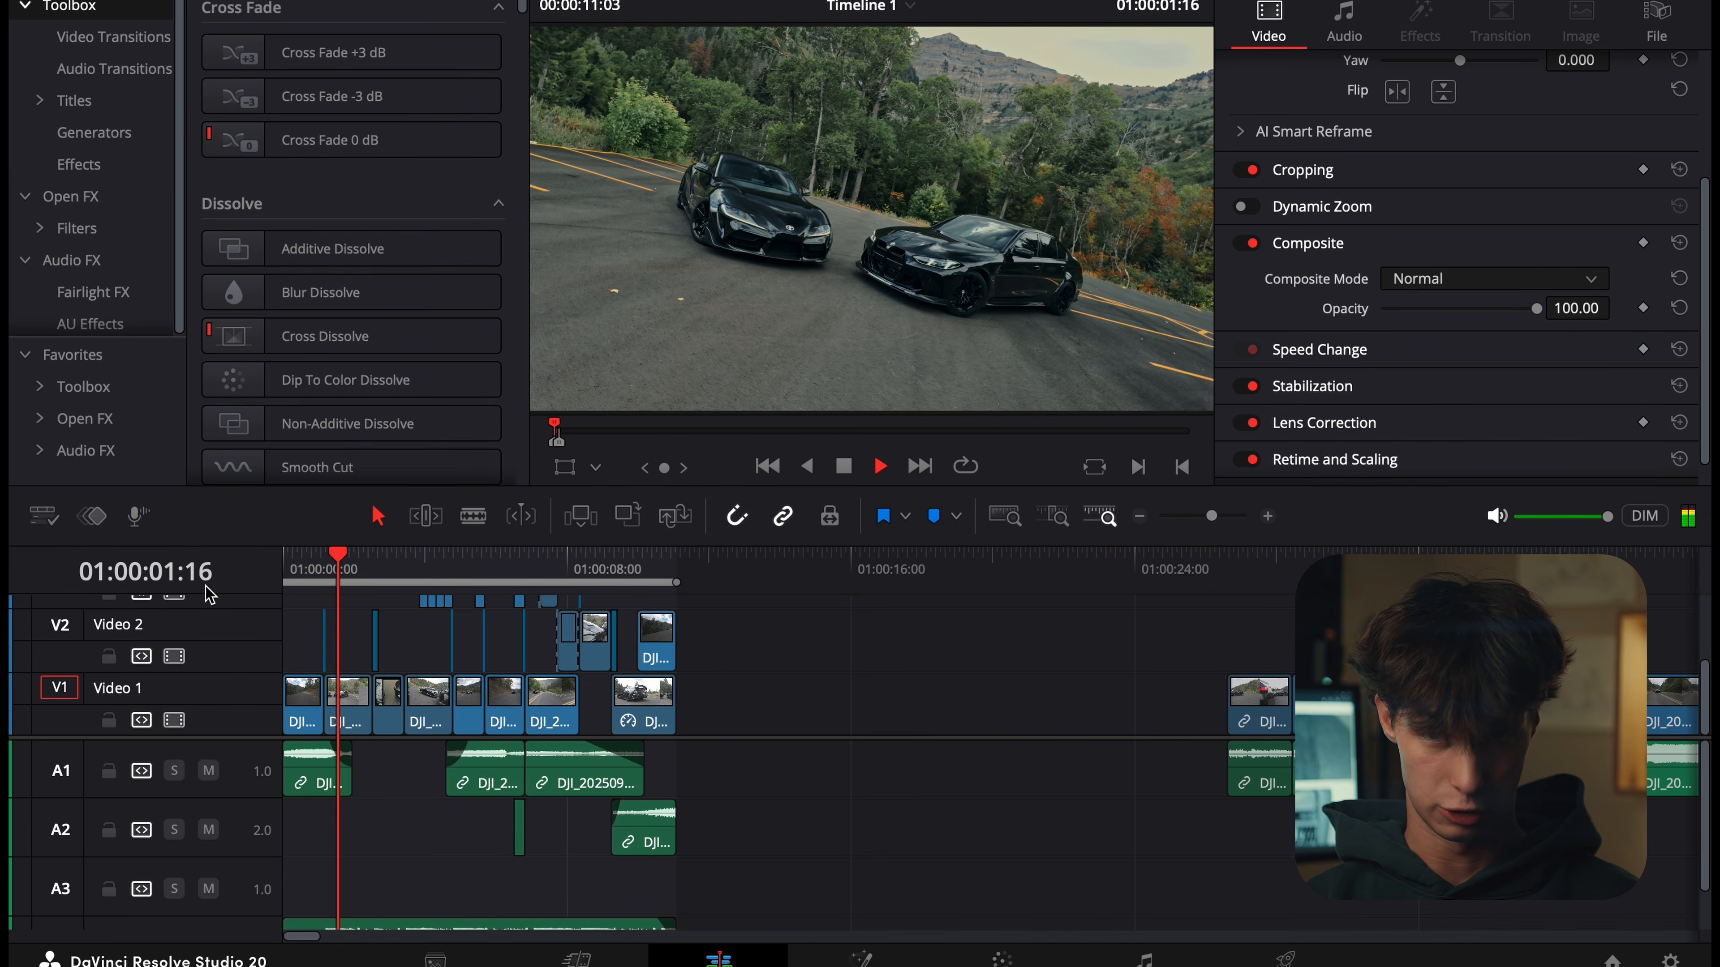
Examine the flash frame at the cut between the first two Video 1 clips around 01:00:01:05.
{"action": "key", "text": "space"}
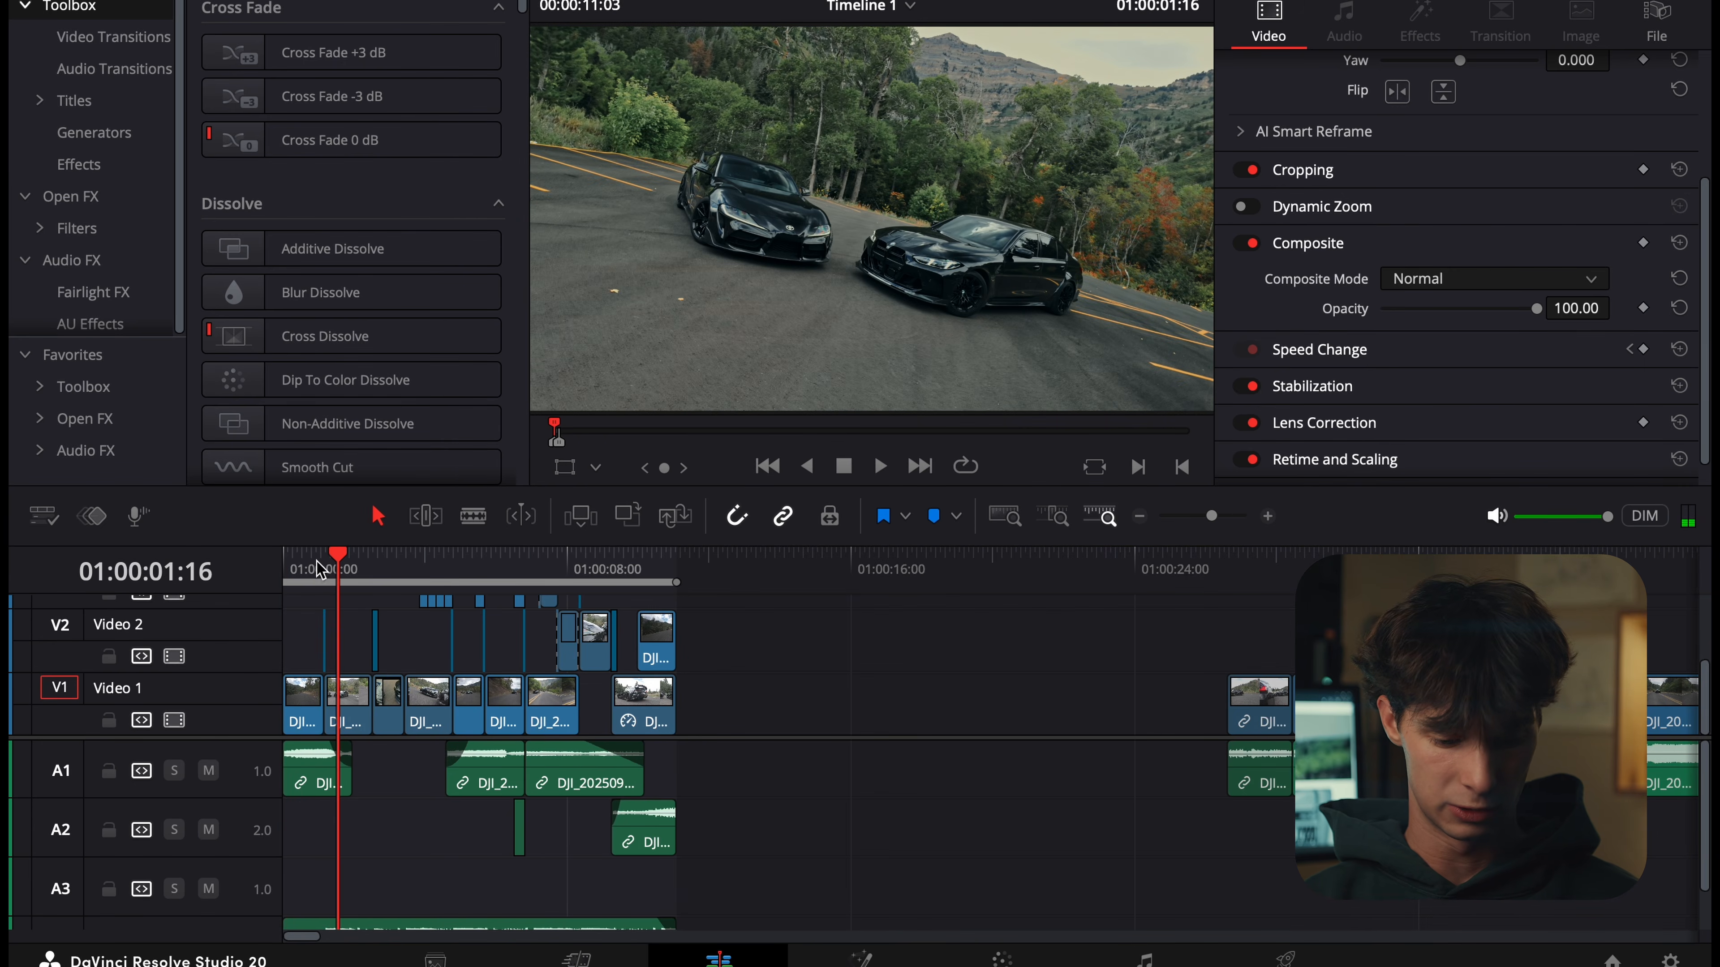
{"action": "left_click", "coordinate": [322, 575]}
{"action": "left_click", "coordinate": [1268, 516]}
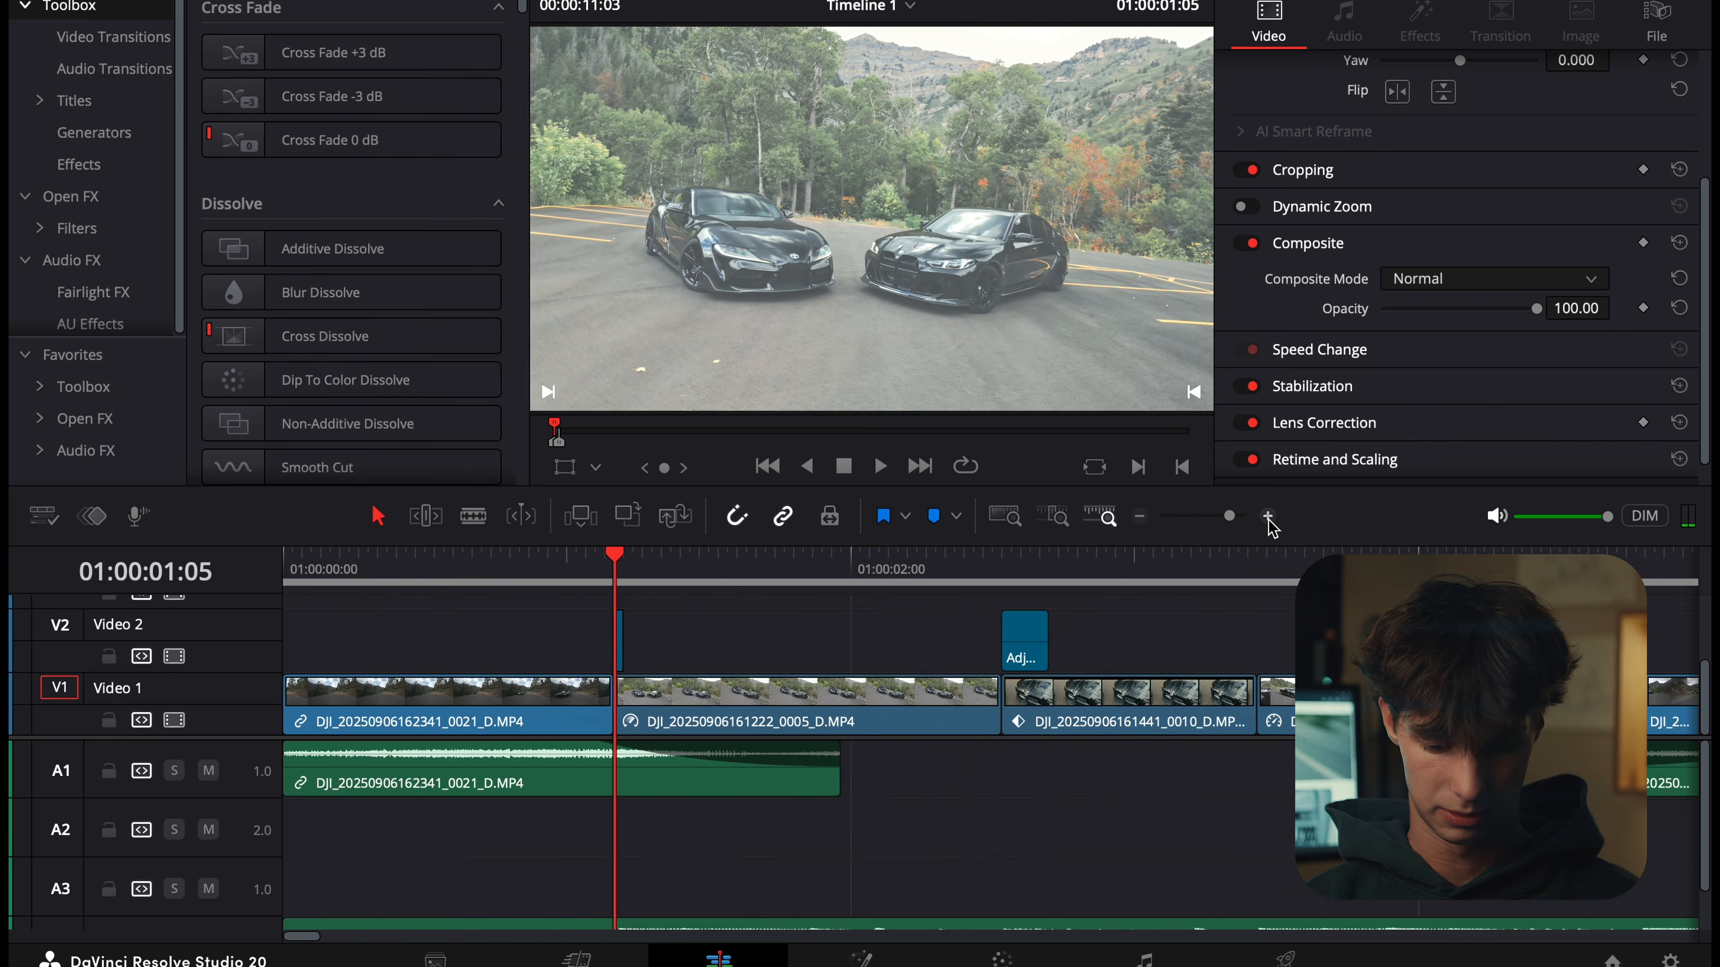
{"action": "left_click", "coordinate": [822, 569]}
Search the effects for "adjust" and place an Adjustment Clip in the empty stretch of Video 2 after 01:00:16:00.
{"action": "left_click", "coordinate": [1141, 517]}
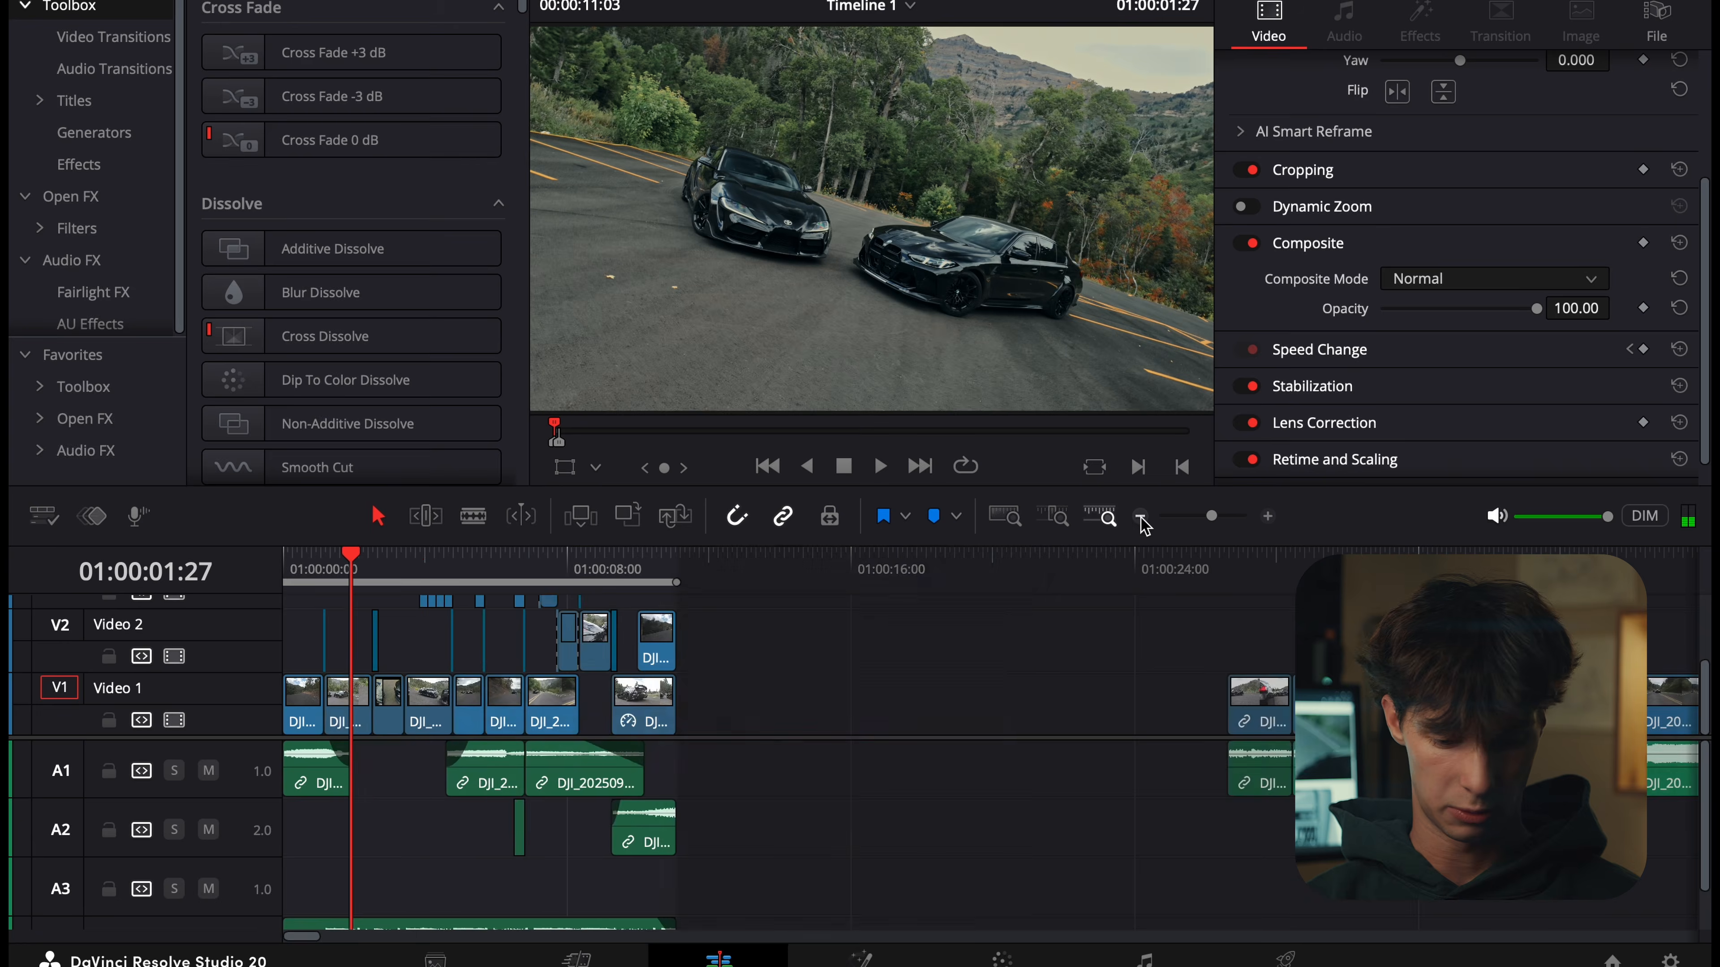
{"action": "left_click", "coordinate": [73, 354]}
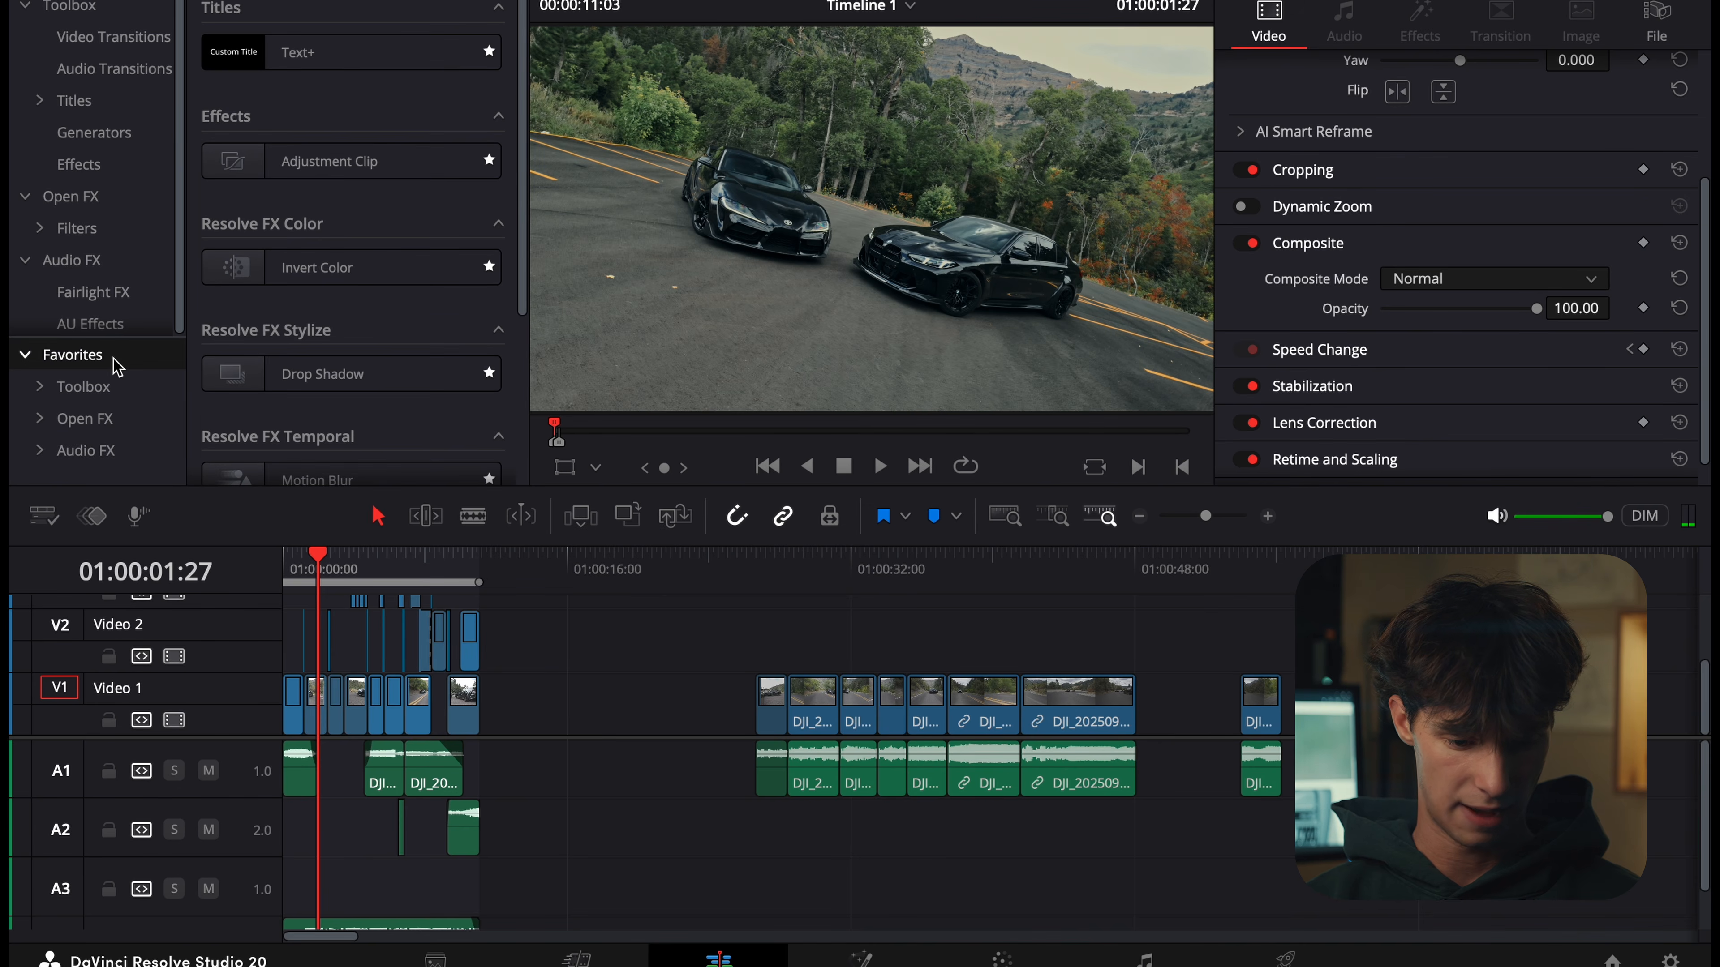
{"action": "left_click", "coordinate": [67, 5]}
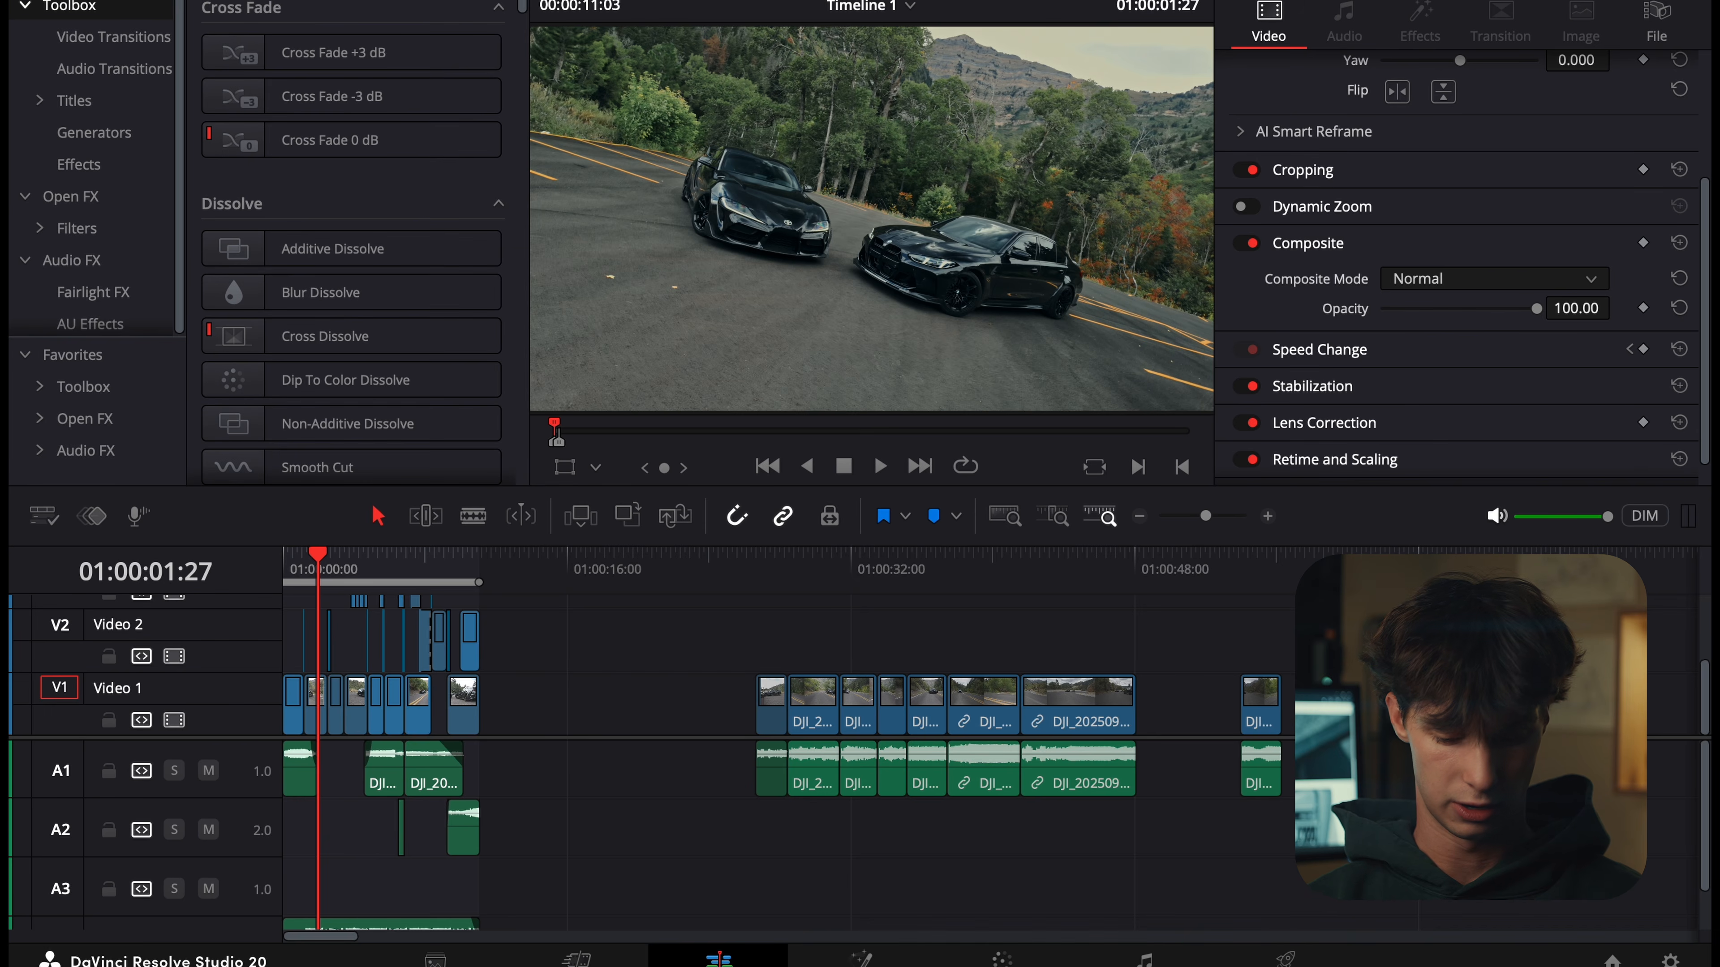
{"action": "left_click", "coordinate": [474, 2]}
{"action": "type", "text": "adjust"}
{"action": "left_click", "coordinate": [478, 114]}
{"action": "left_click_drag", "start_coordinate": [478, 114], "coordinate": [614, 640]}
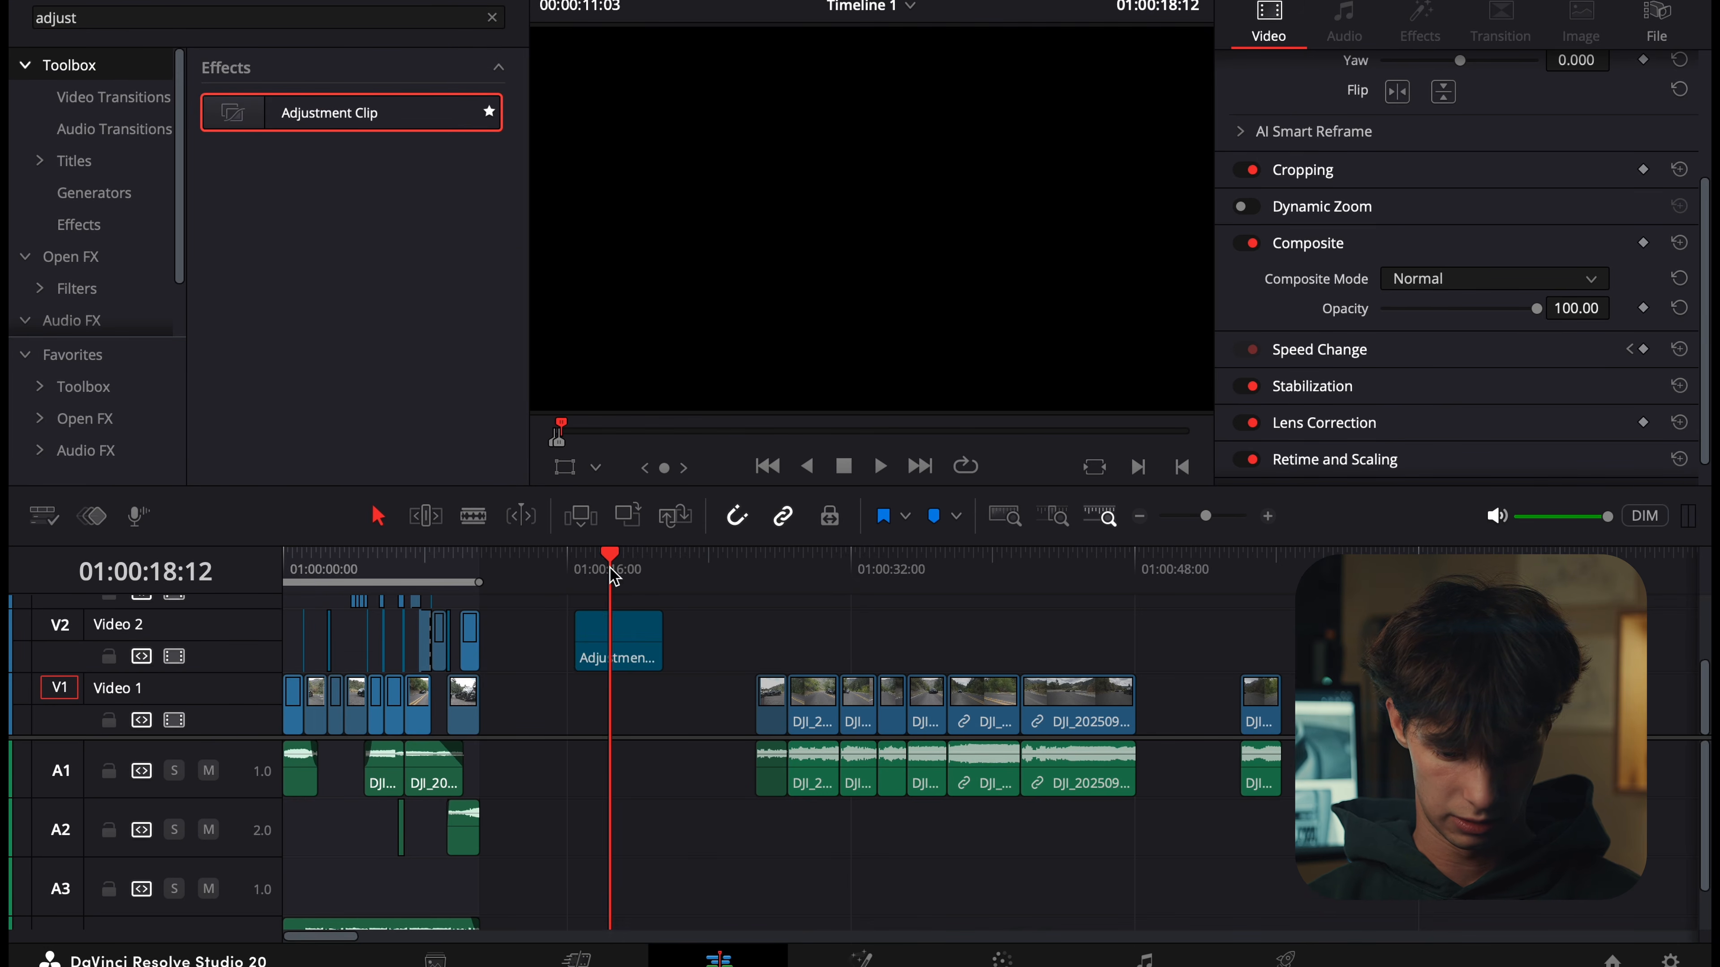
On the Color page, set the adjustment clip's red, green and blue Offset values to 65.
{"action": "left_click", "coordinate": [1004, 958]}
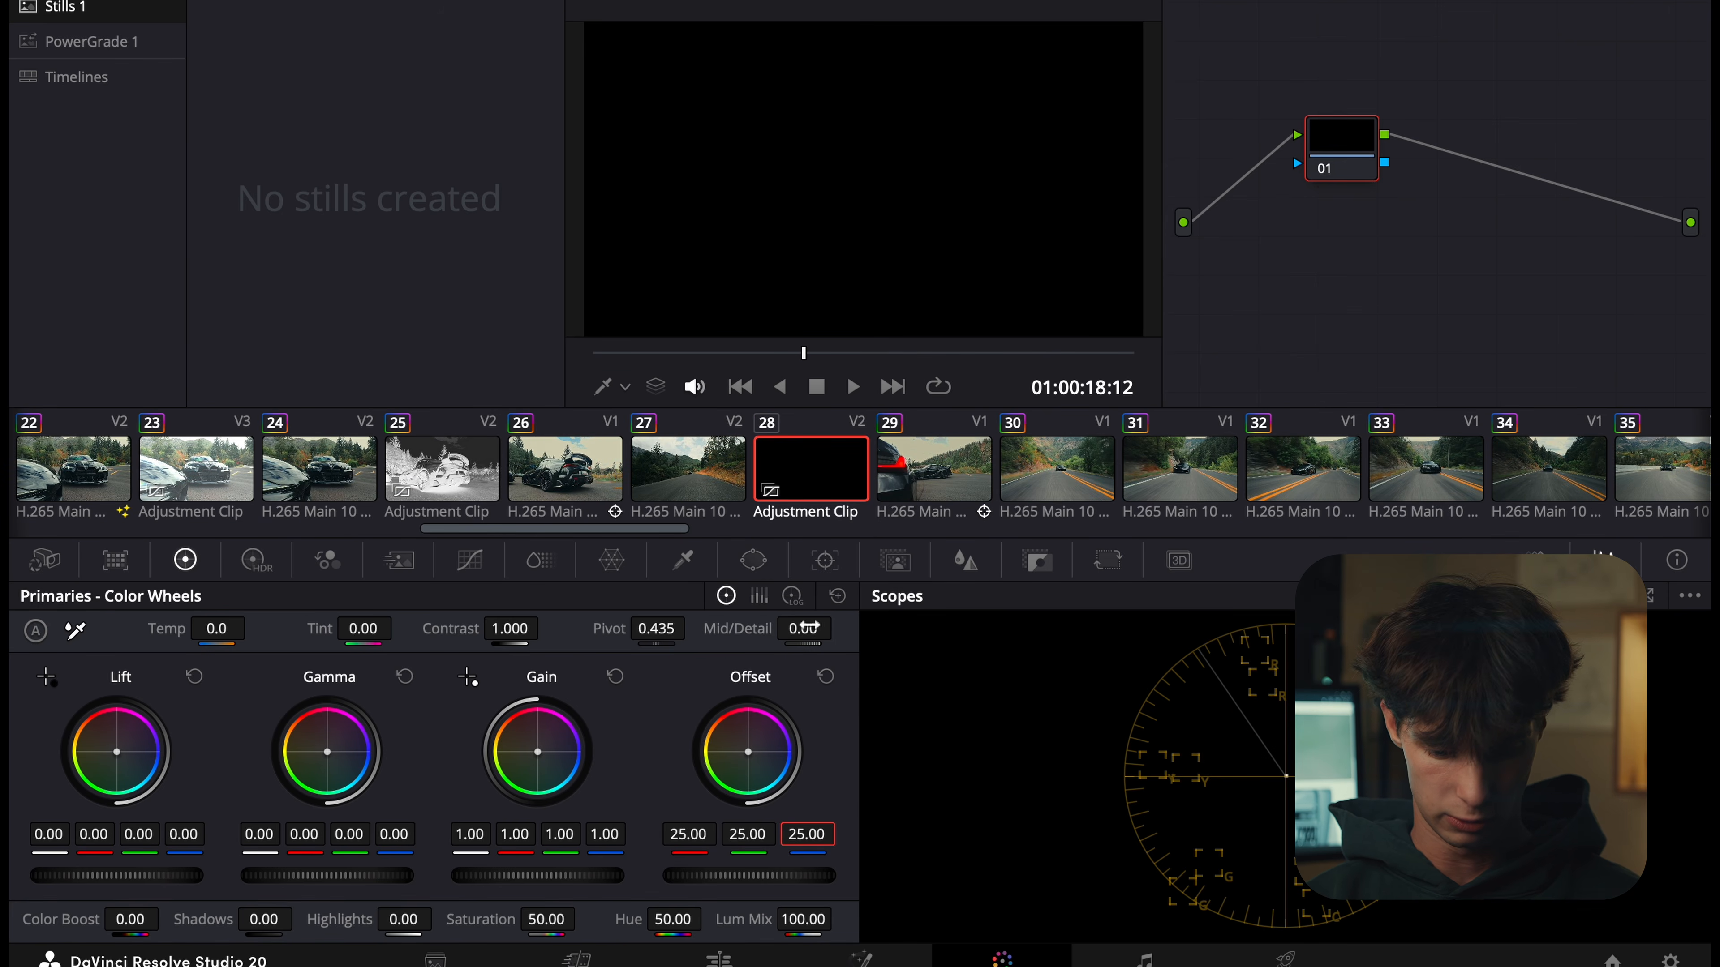
{"action": "left_click", "coordinate": [709, 834]}
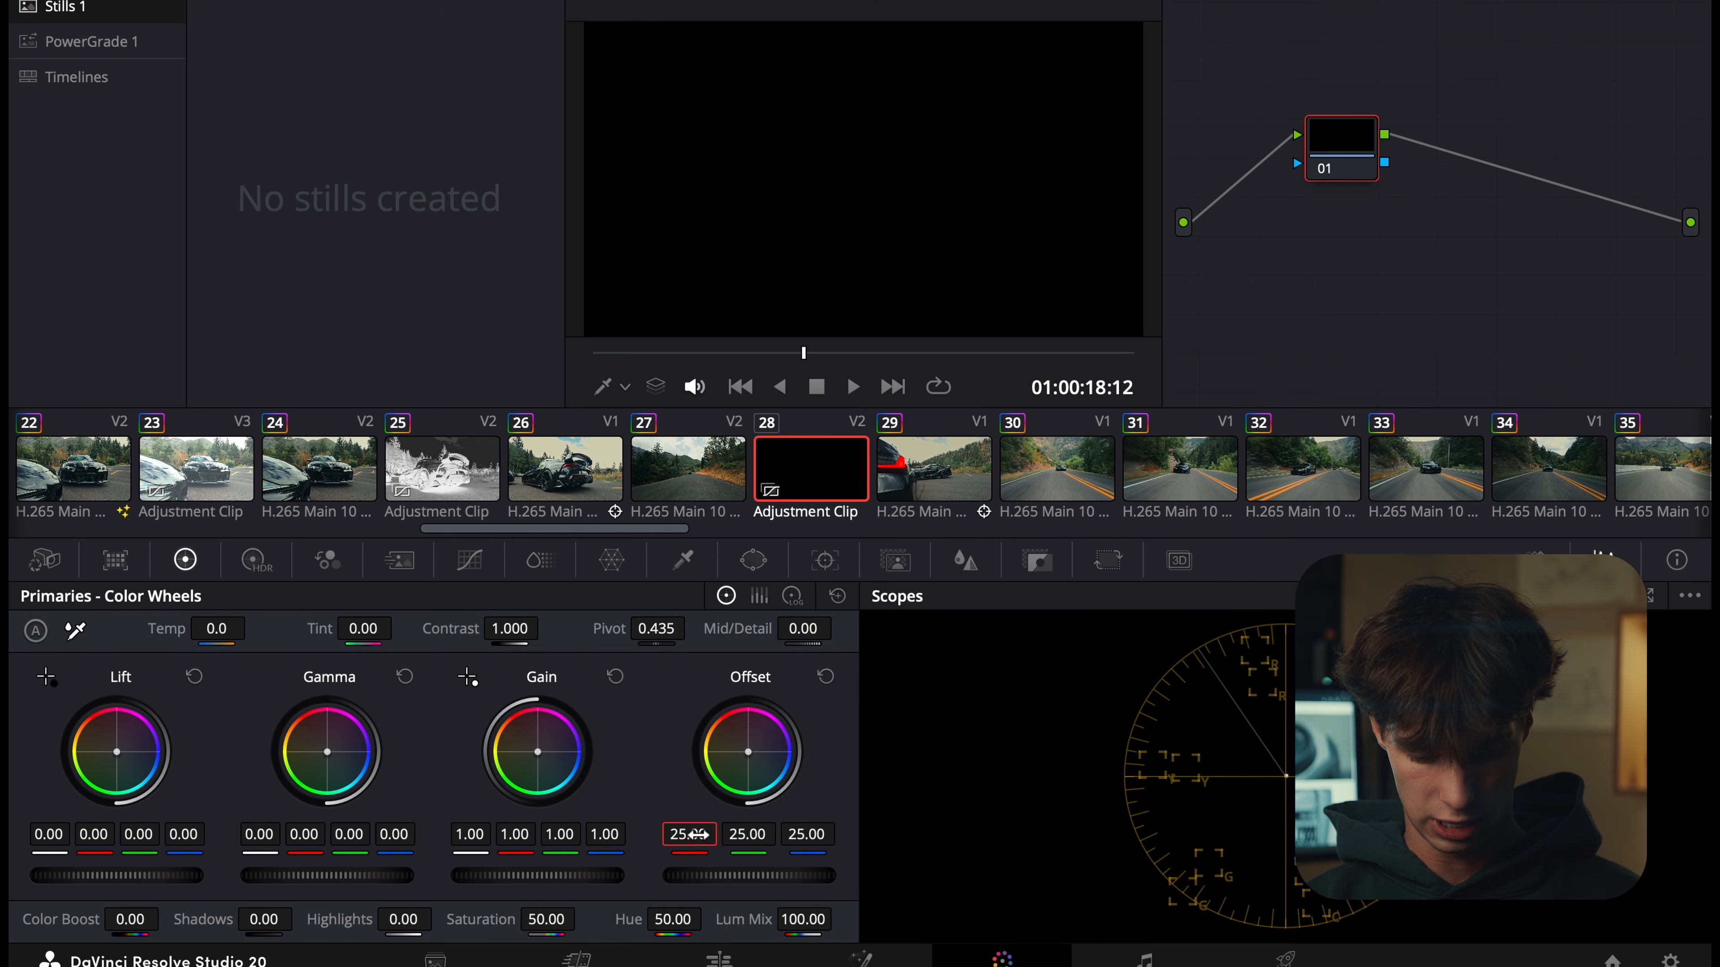
{"action": "type", "text": "65"}
{"action": "key", "text": "Tab"}
{"action": "type", "text": "65"}
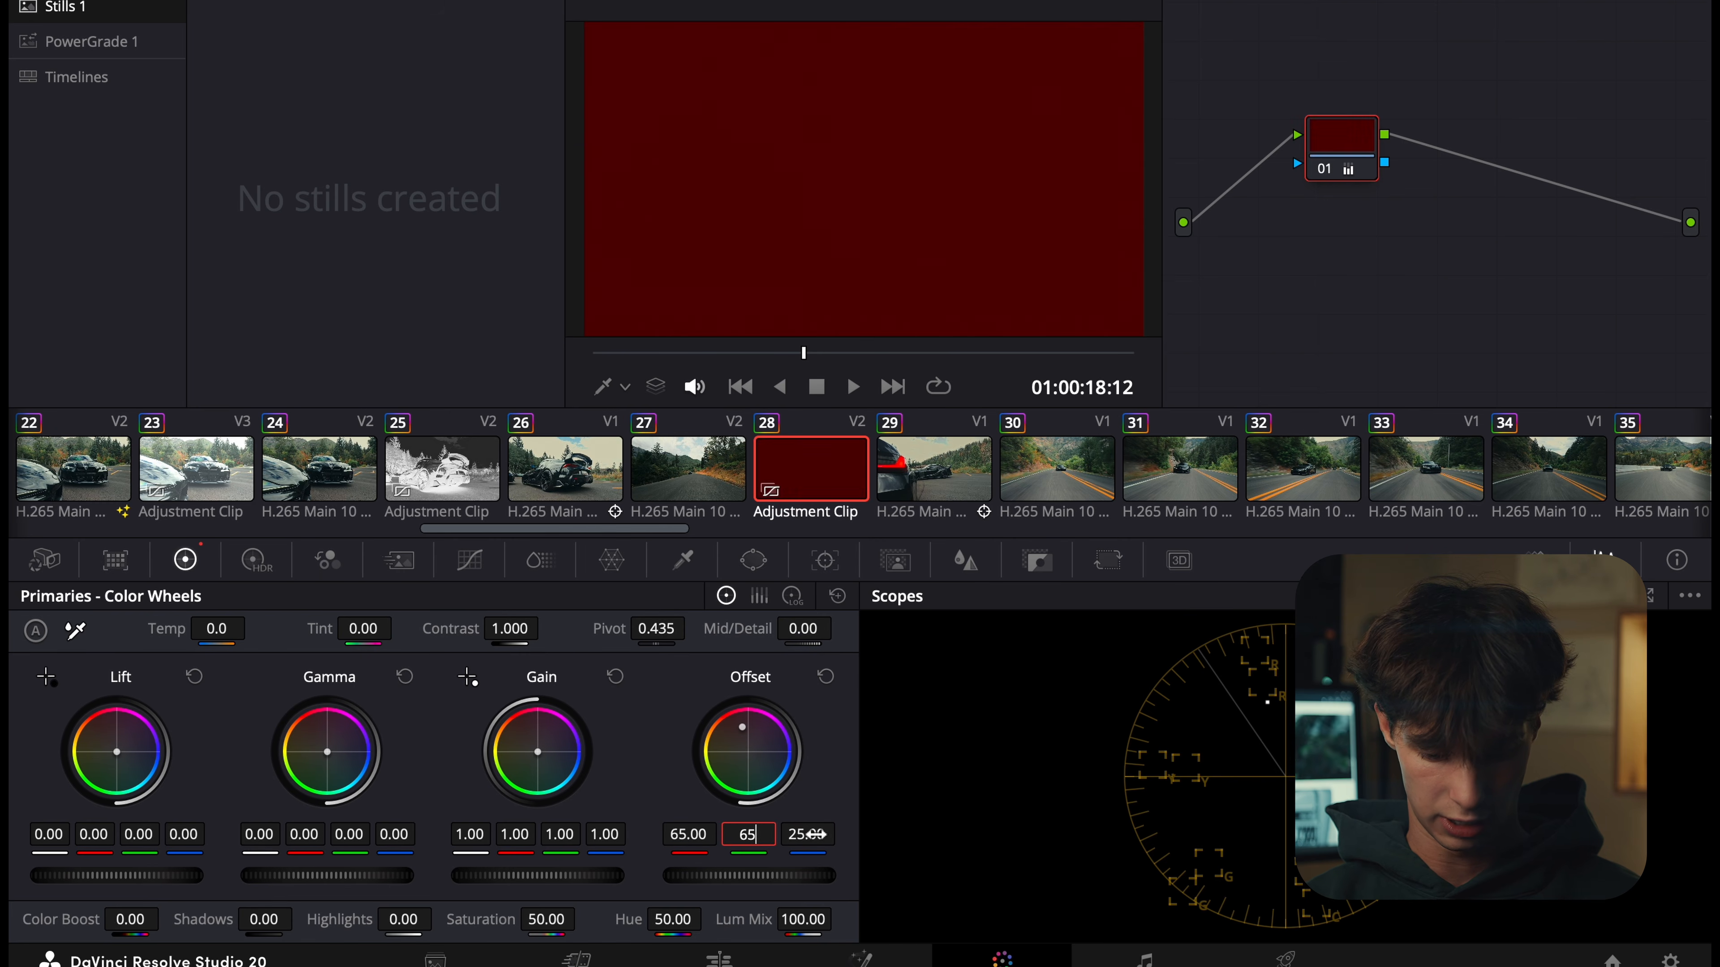
{"action": "key", "text": "Tab"}
{"action": "type", "text": "5"}
{"action": "key", "text": "Return"}
{"action": "left_click", "coordinate": [815, 831]}
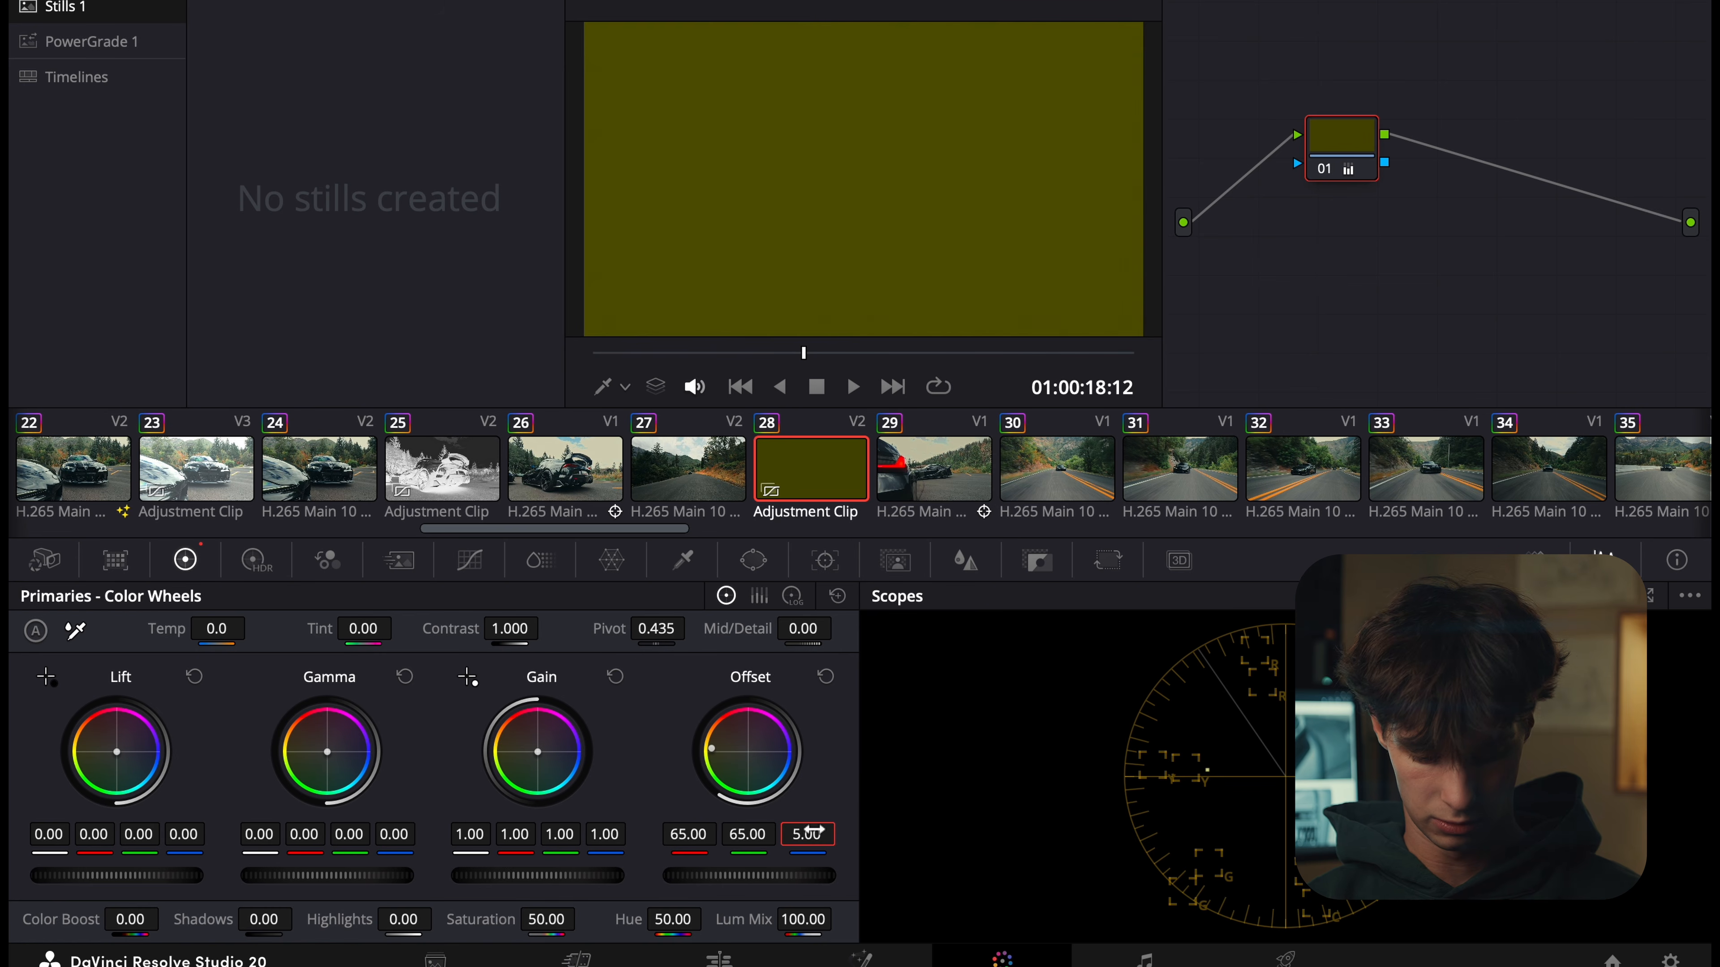
{"action": "type", "text": "65"}
{"action": "key", "text": "Return"}
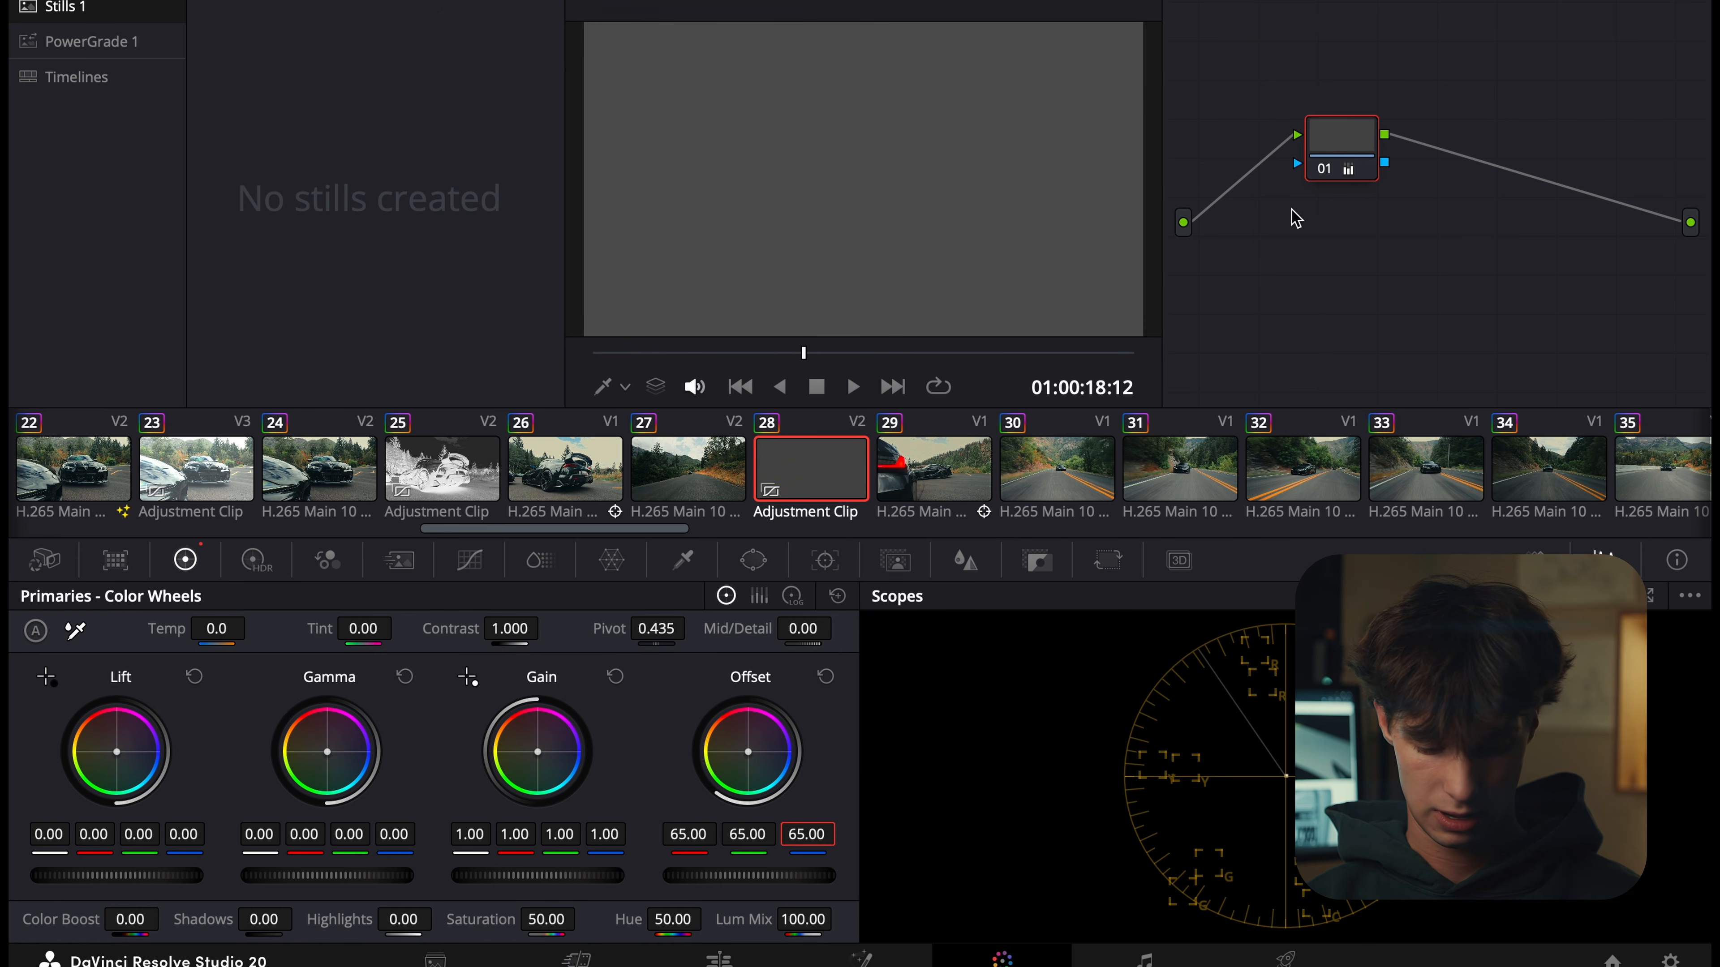
Back on the Edit page, shorten the new adjustment clip to a single frame at its start.
{"action": "key", "text": "shift+4"}
{"action": "left_click", "coordinate": [576, 562]}
{"action": "left_click", "coordinate": [1269, 516]}
{"action": "left_click", "coordinate": [1269, 517]}
{"action": "key", "text": "Right"}
{"action": "left_click", "coordinate": [1149, 594]}
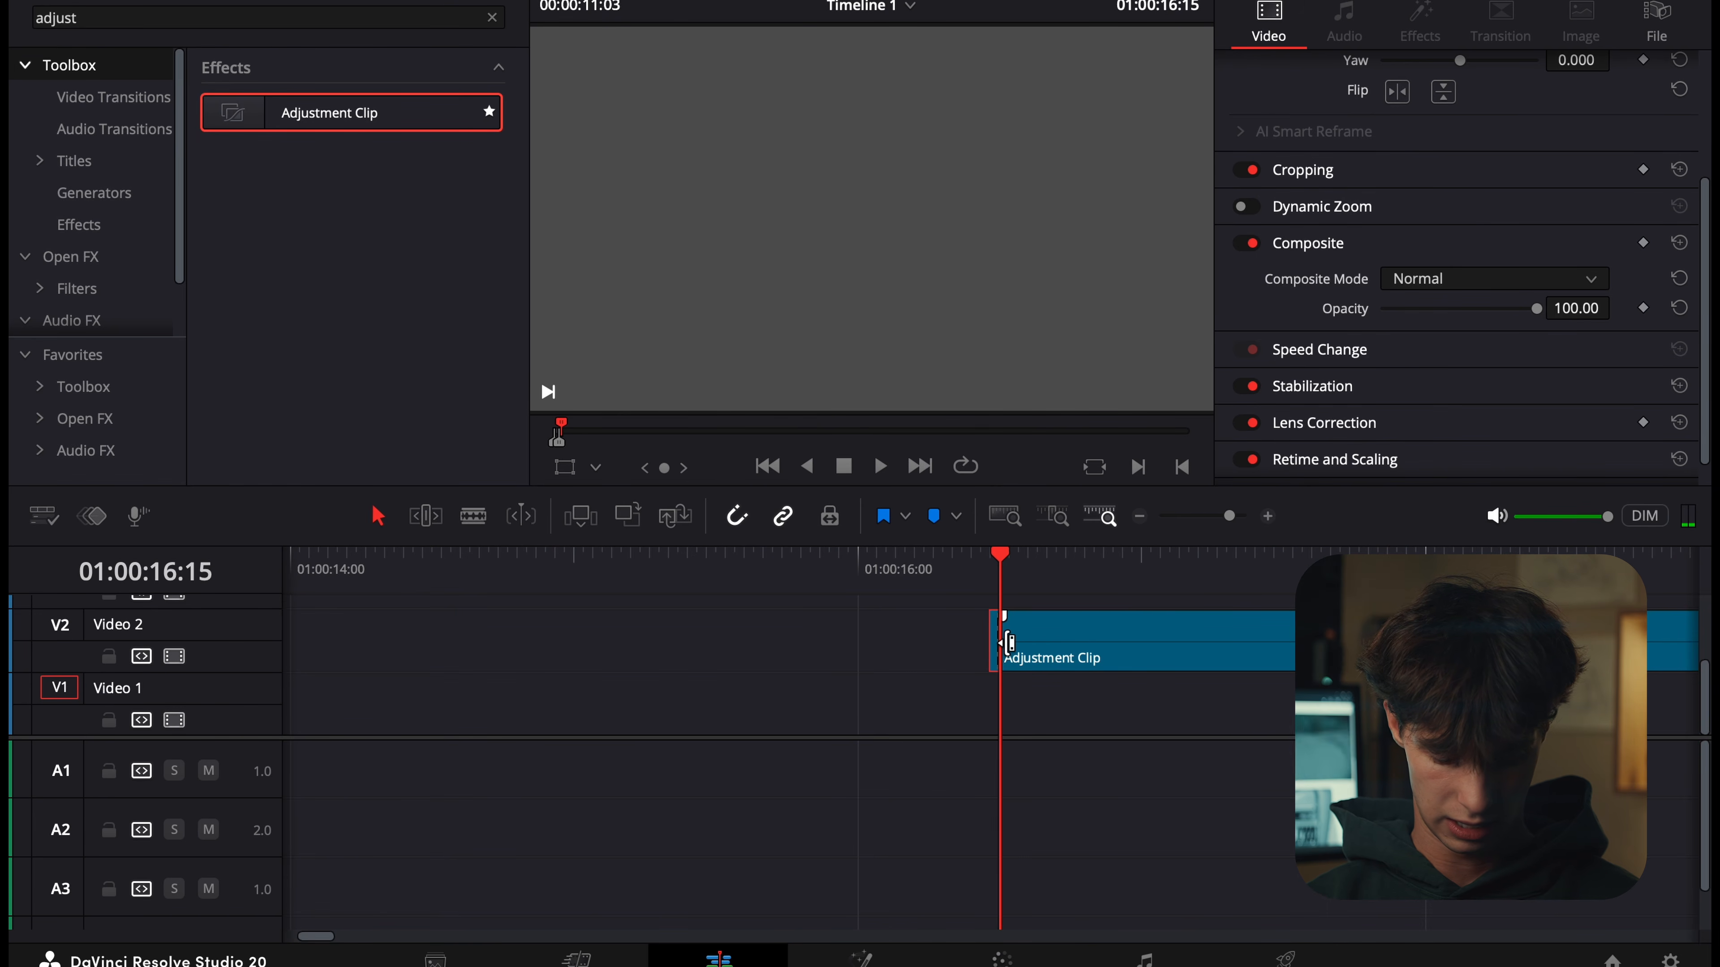
{"action": "mouse_move", "coordinate": [1007, 642]}
{"action": "left_mouse_down"}
{"action": "mouse_move", "coordinate": [653, 652]}
{"action": "mouse_move", "coordinate": [997, 661]}
{"action": "left_mouse_up"}
Play and scrub through the first cut to review its one-frame flash around 01:00:01:05.
{"action": "scroll", "coordinate": [988, 660], "scroll_direction": "left", "scroll_amount": 15}
{"action": "left_click_drag", "start_coordinate": [643, 576], "coordinate": [625, 579]}
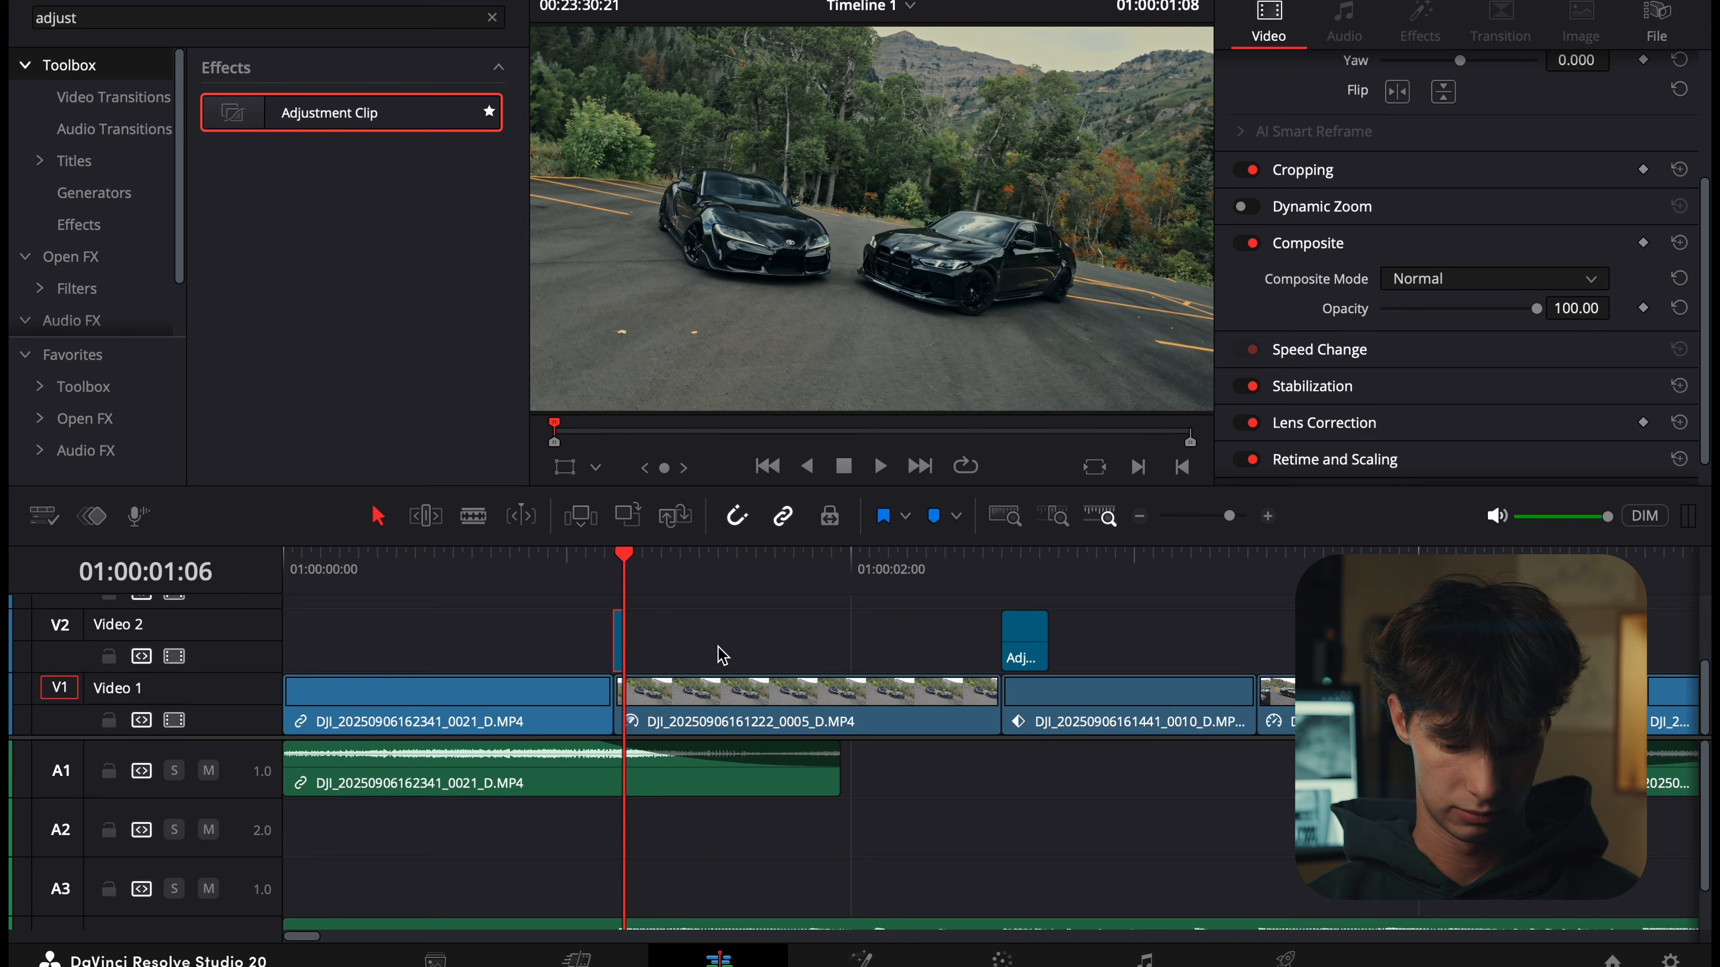
{"action": "left_click", "coordinate": [586, 574]}
{"action": "key", "text": "space"}
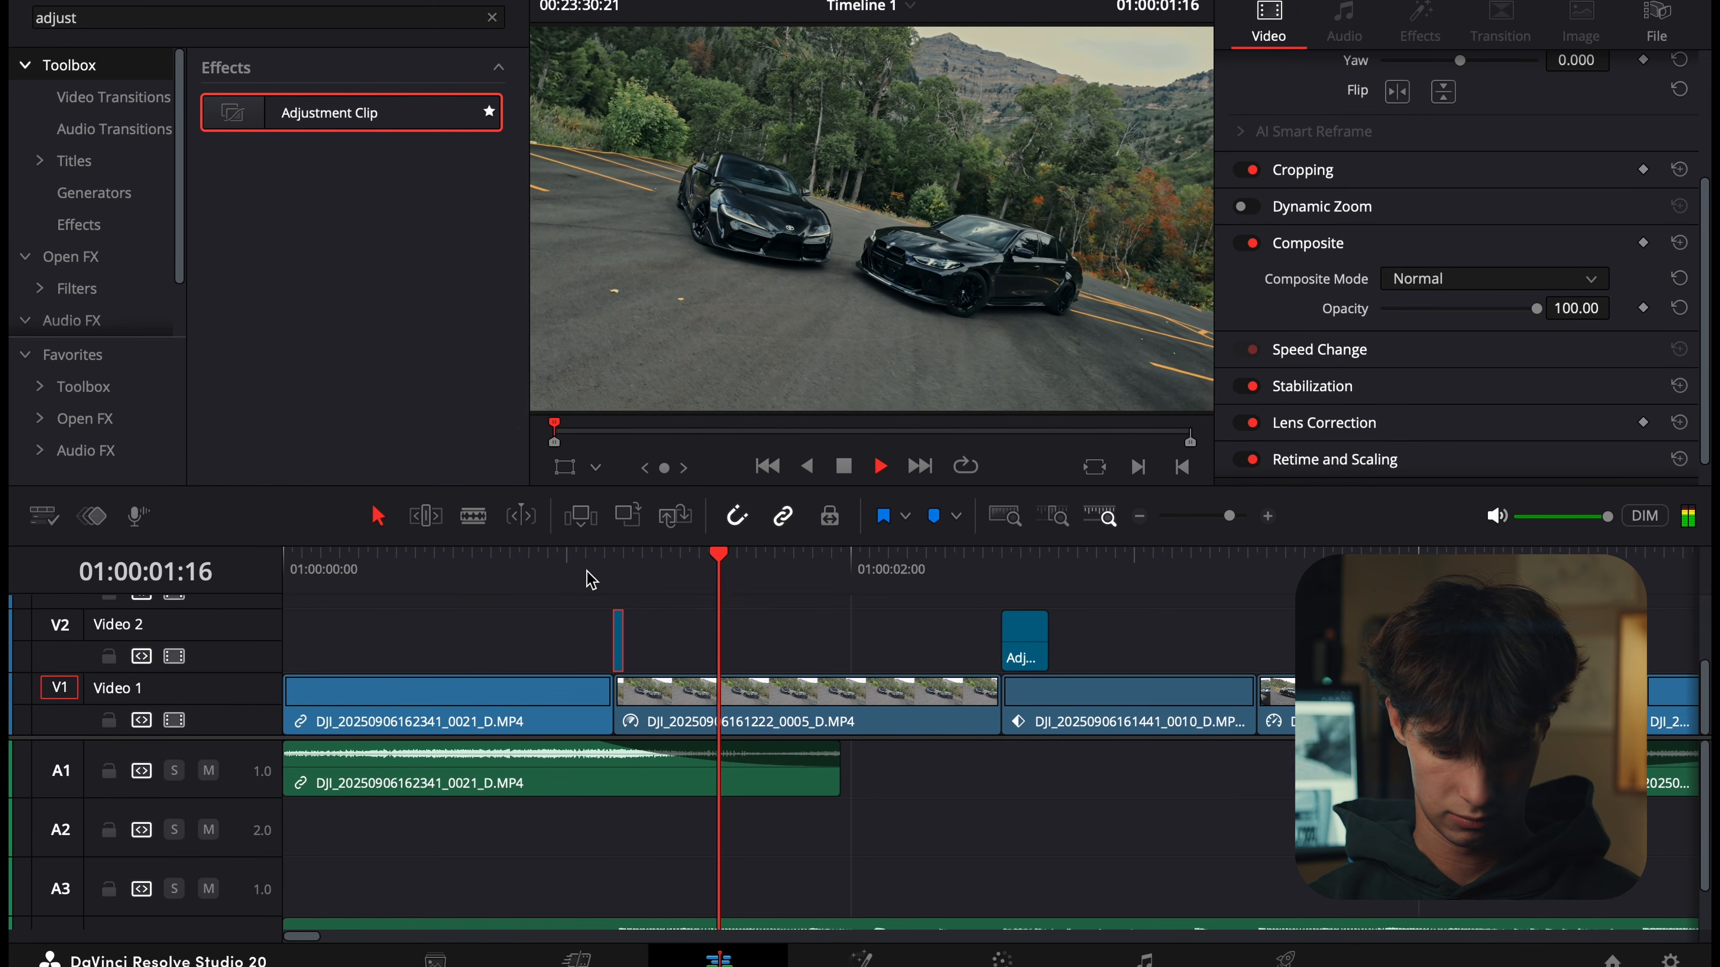
{"action": "key", "text": "space"}
{"action": "left_click", "coordinate": [558, 576]}
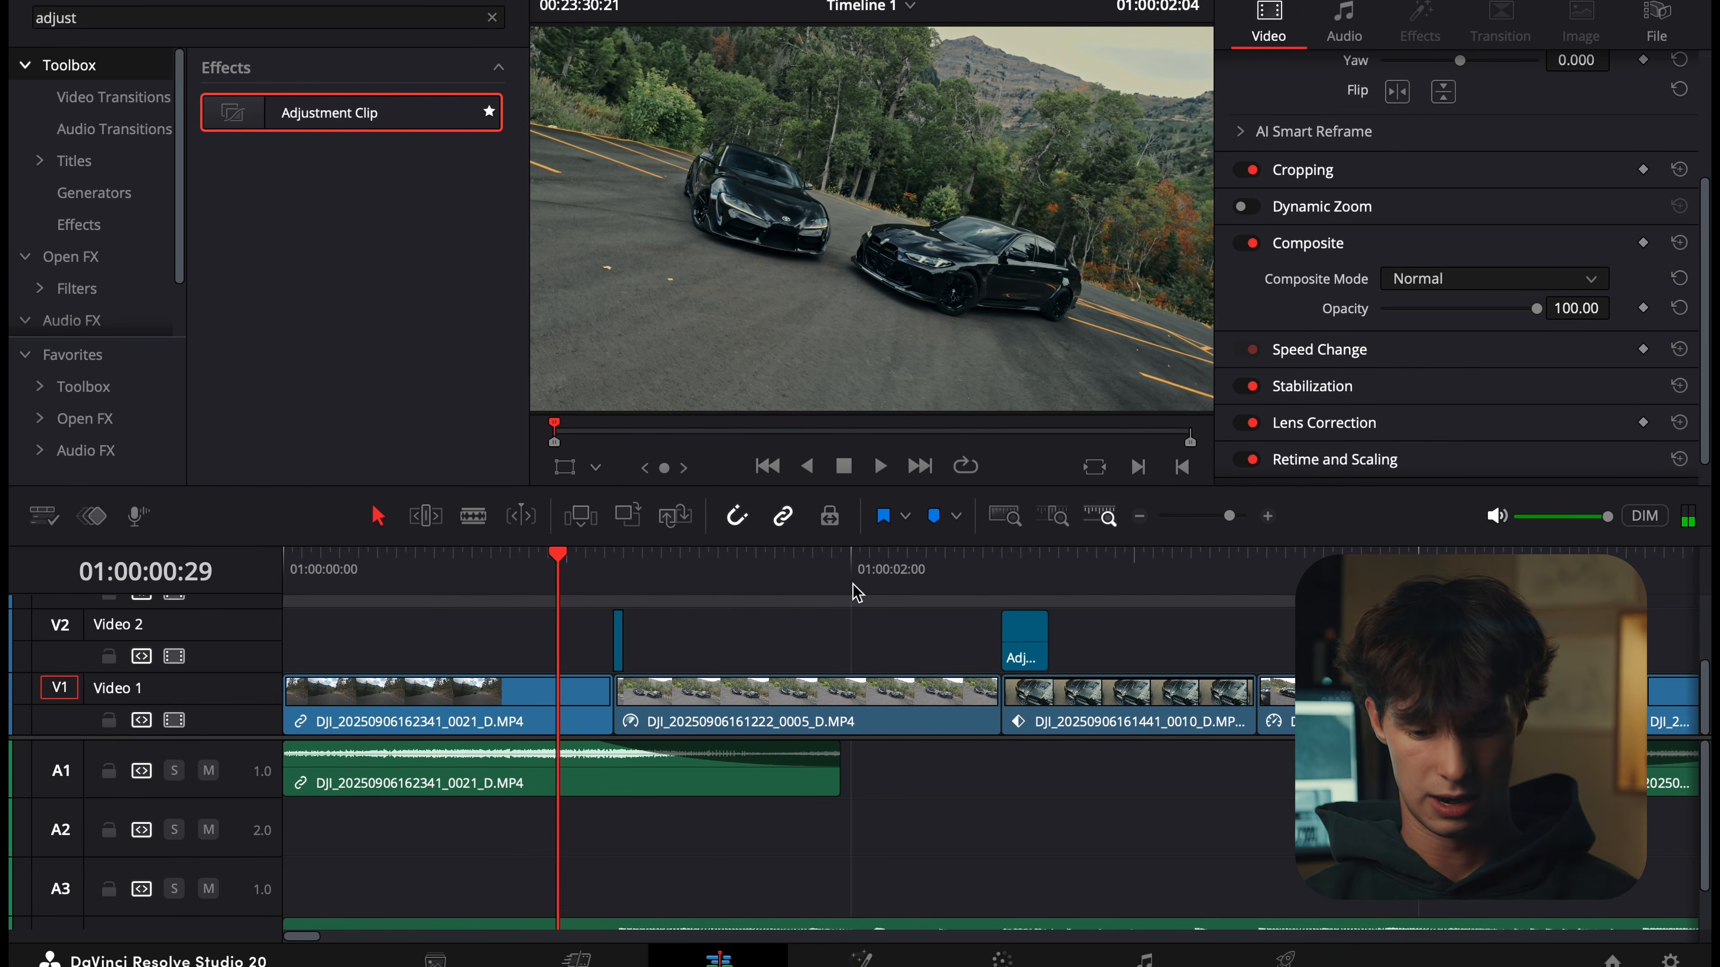
Play the end of the slanted-panel sequence and step through its flash frame around 01:00:04:23.
{"action": "scroll", "coordinate": [1013, 657], "scroll_direction": "right", "scroll_amount": 5}
{"action": "scroll", "coordinate": [1013, 657], "scroll_direction": "up", "scroll_amount": 1}
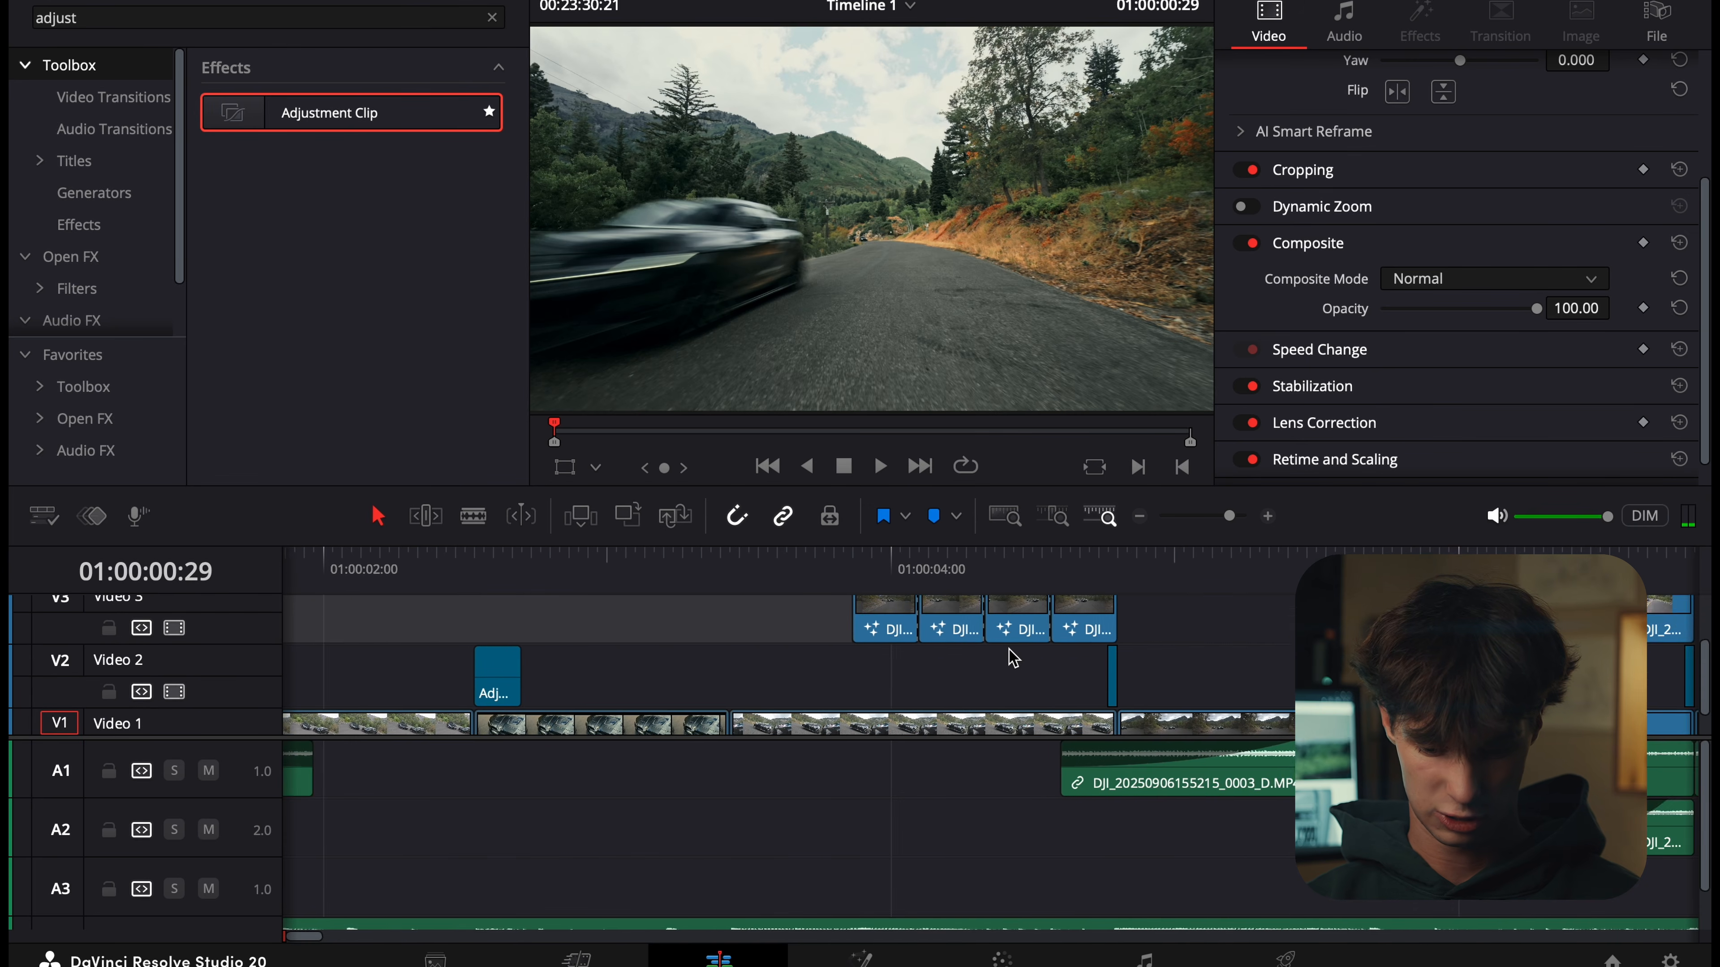
{"action": "scroll", "coordinate": [983, 586], "scroll_direction": "right", "scroll_amount": 1}
{"action": "left_click", "coordinate": [962, 562]}
{"action": "key", "text": "space"}
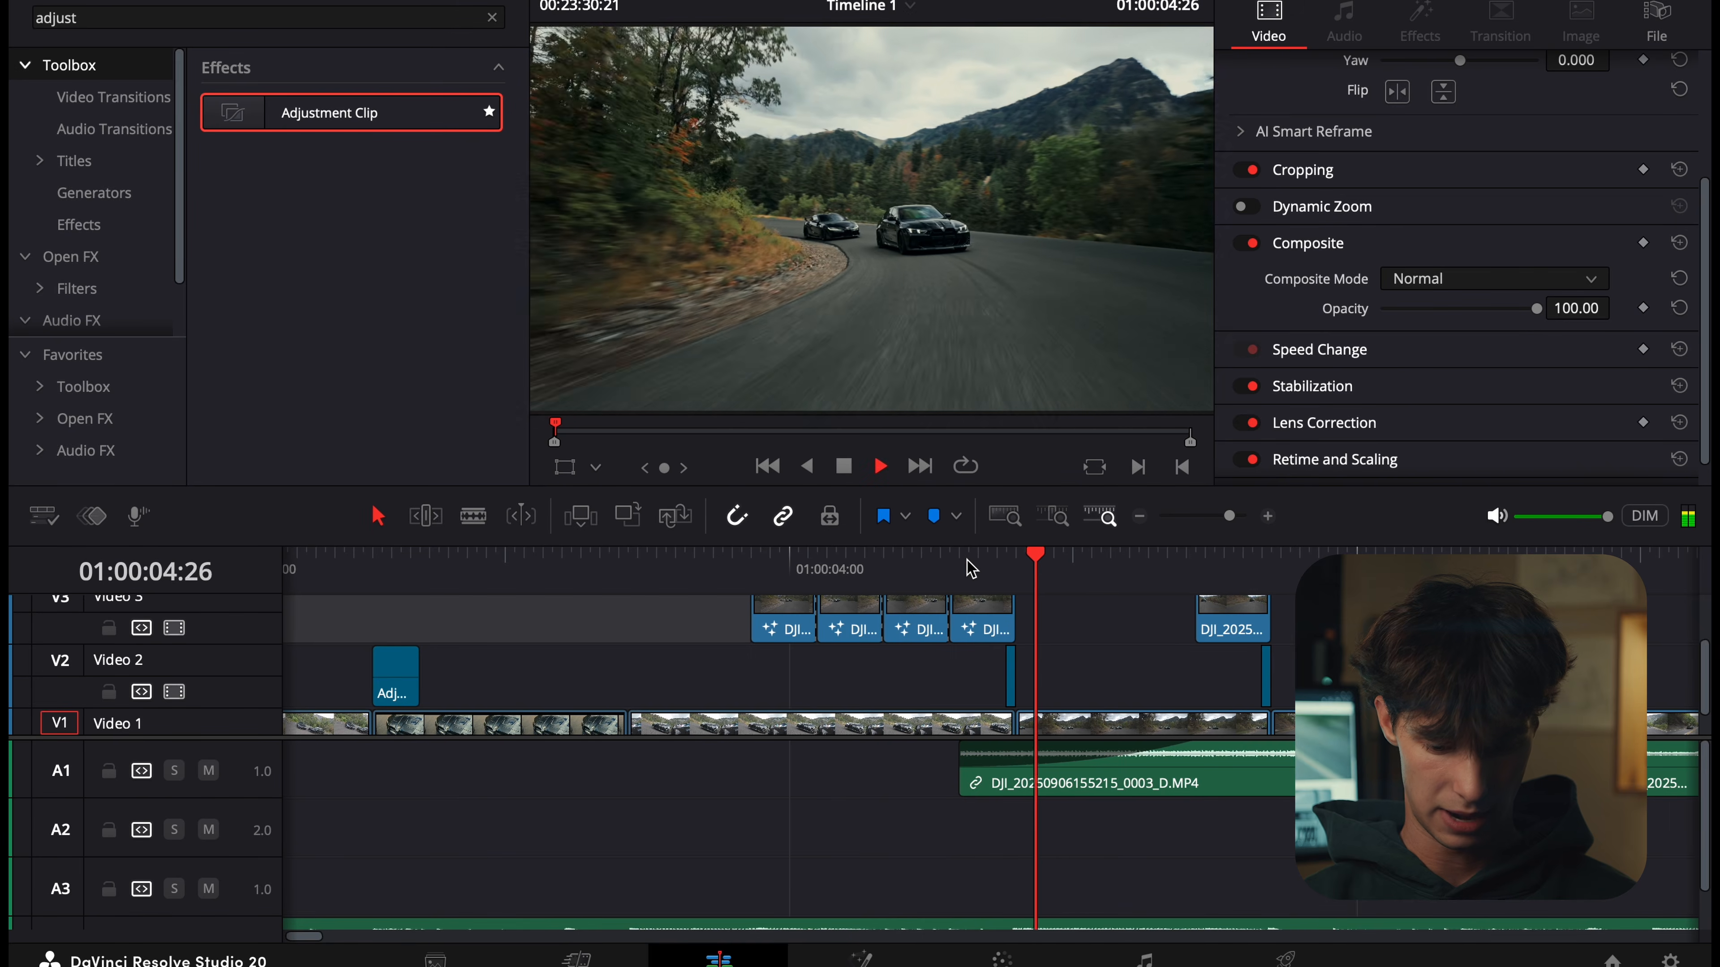
{"action": "left_click", "coordinate": [1002, 565]}
{"action": "key", "text": "Left"}
{"action": "key", "text": "Right"}
{"action": "key", "text": "Right"}
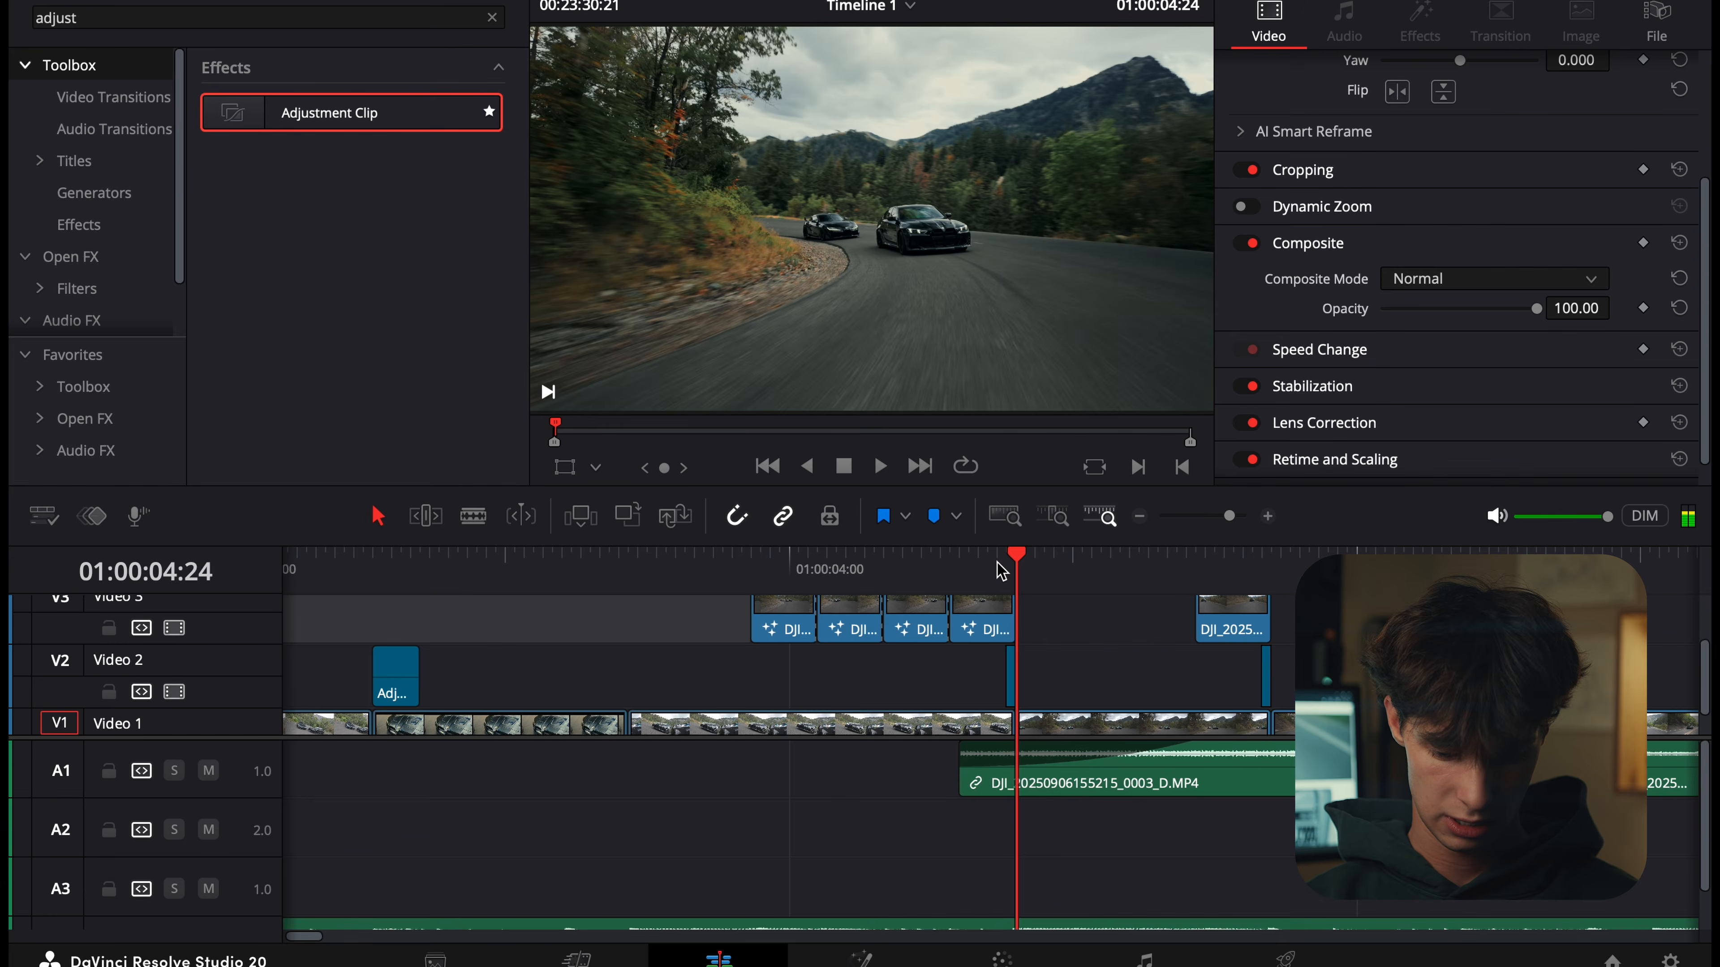
Replay the slanted-panel transition into the next clip and compare the frames on either side of the cut.
{"action": "left_click", "coordinate": [967, 568]}
{"action": "key", "text": "space"}
{"action": "left_click", "coordinate": [991, 568]}
{"action": "left_click_drag", "start_coordinate": [992, 564], "coordinate": [997, 567]}
{"action": "key", "text": "Right"}
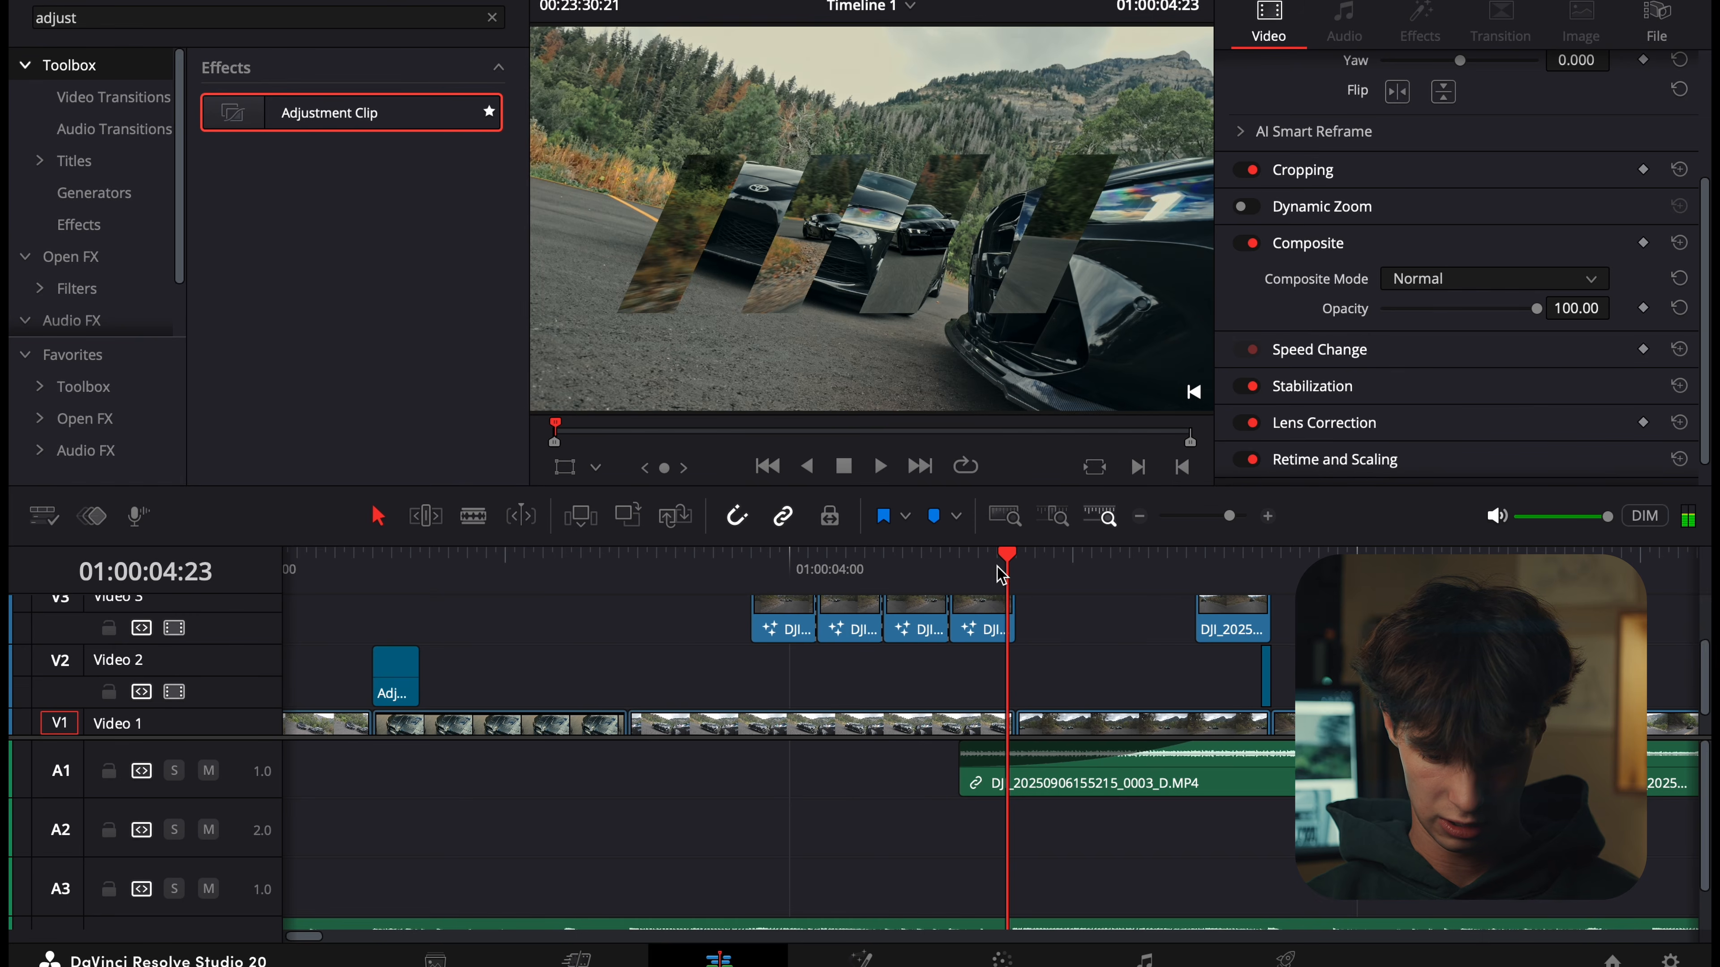
{"action": "key", "text": "Right"}
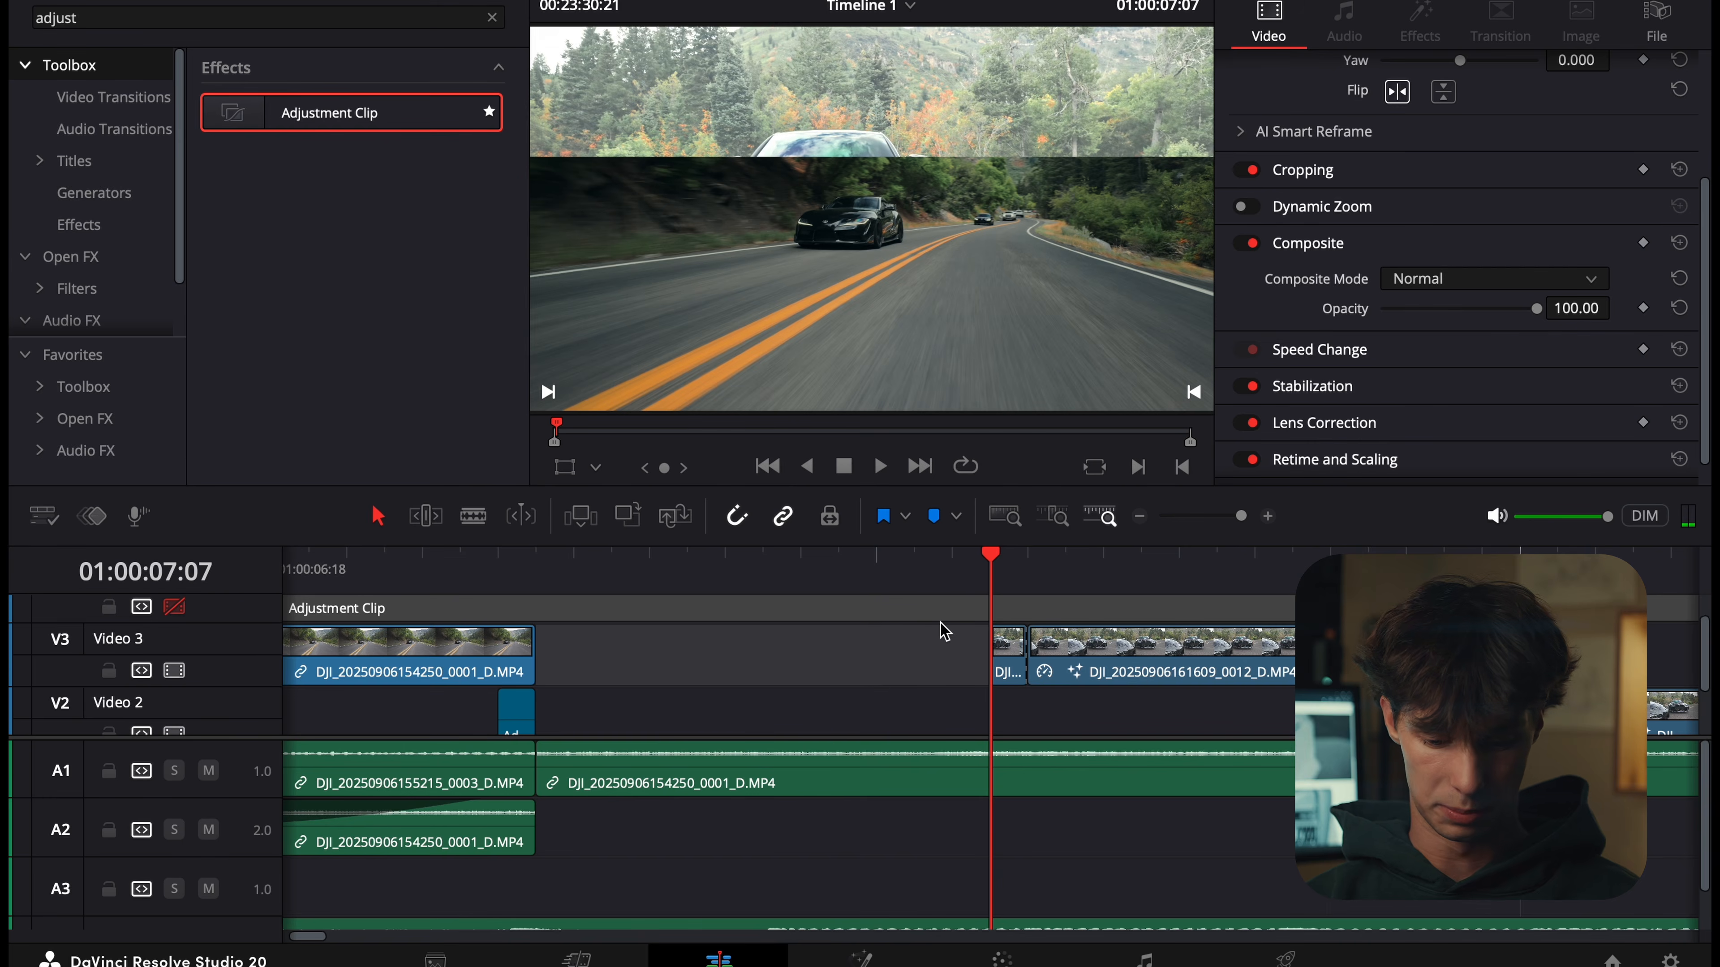
Scrub through the split-screen panel reveals from 01:00:07:07 to 01:00:07:23.
{"action": "left_click_drag", "start_coordinate": [912, 588], "coordinate": [1082, 649]}
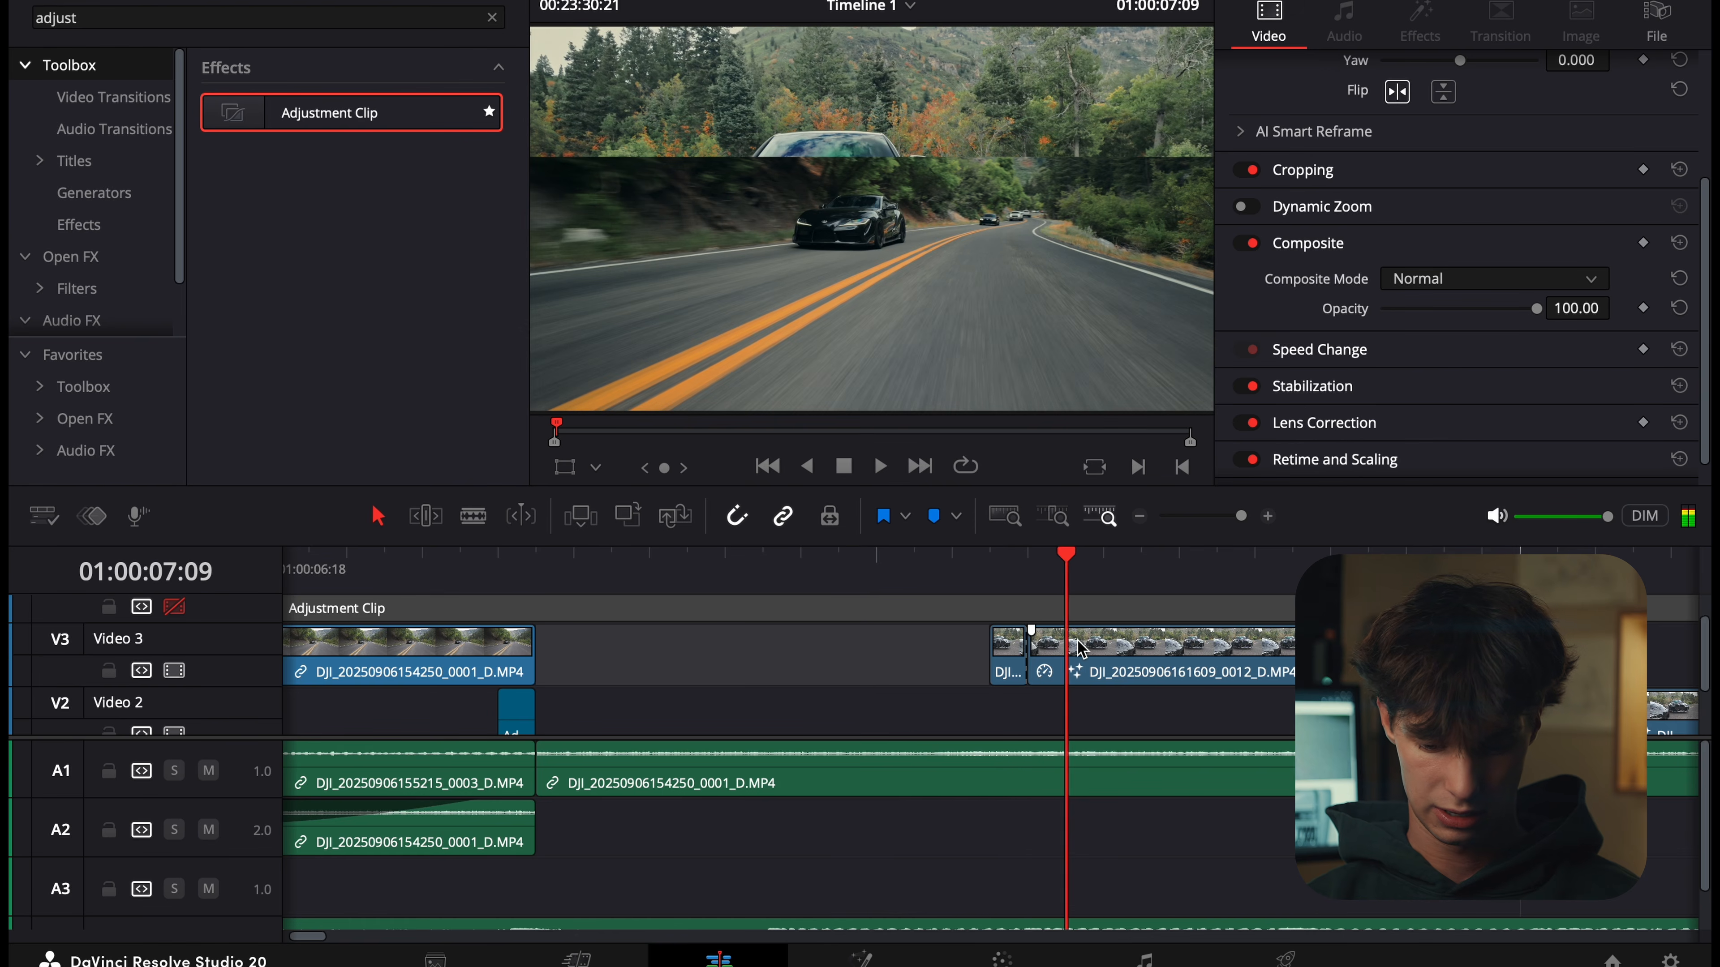
{"action": "scroll", "coordinate": [1081, 649], "scroll_direction": "right", "scroll_amount": 3}
{"action": "left_click", "coordinate": [1140, 516]}
{"action": "left_click", "coordinate": [1141, 517]}
{"action": "left_click_drag", "start_coordinate": [979, 584], "coordinate": [1124, 596]}
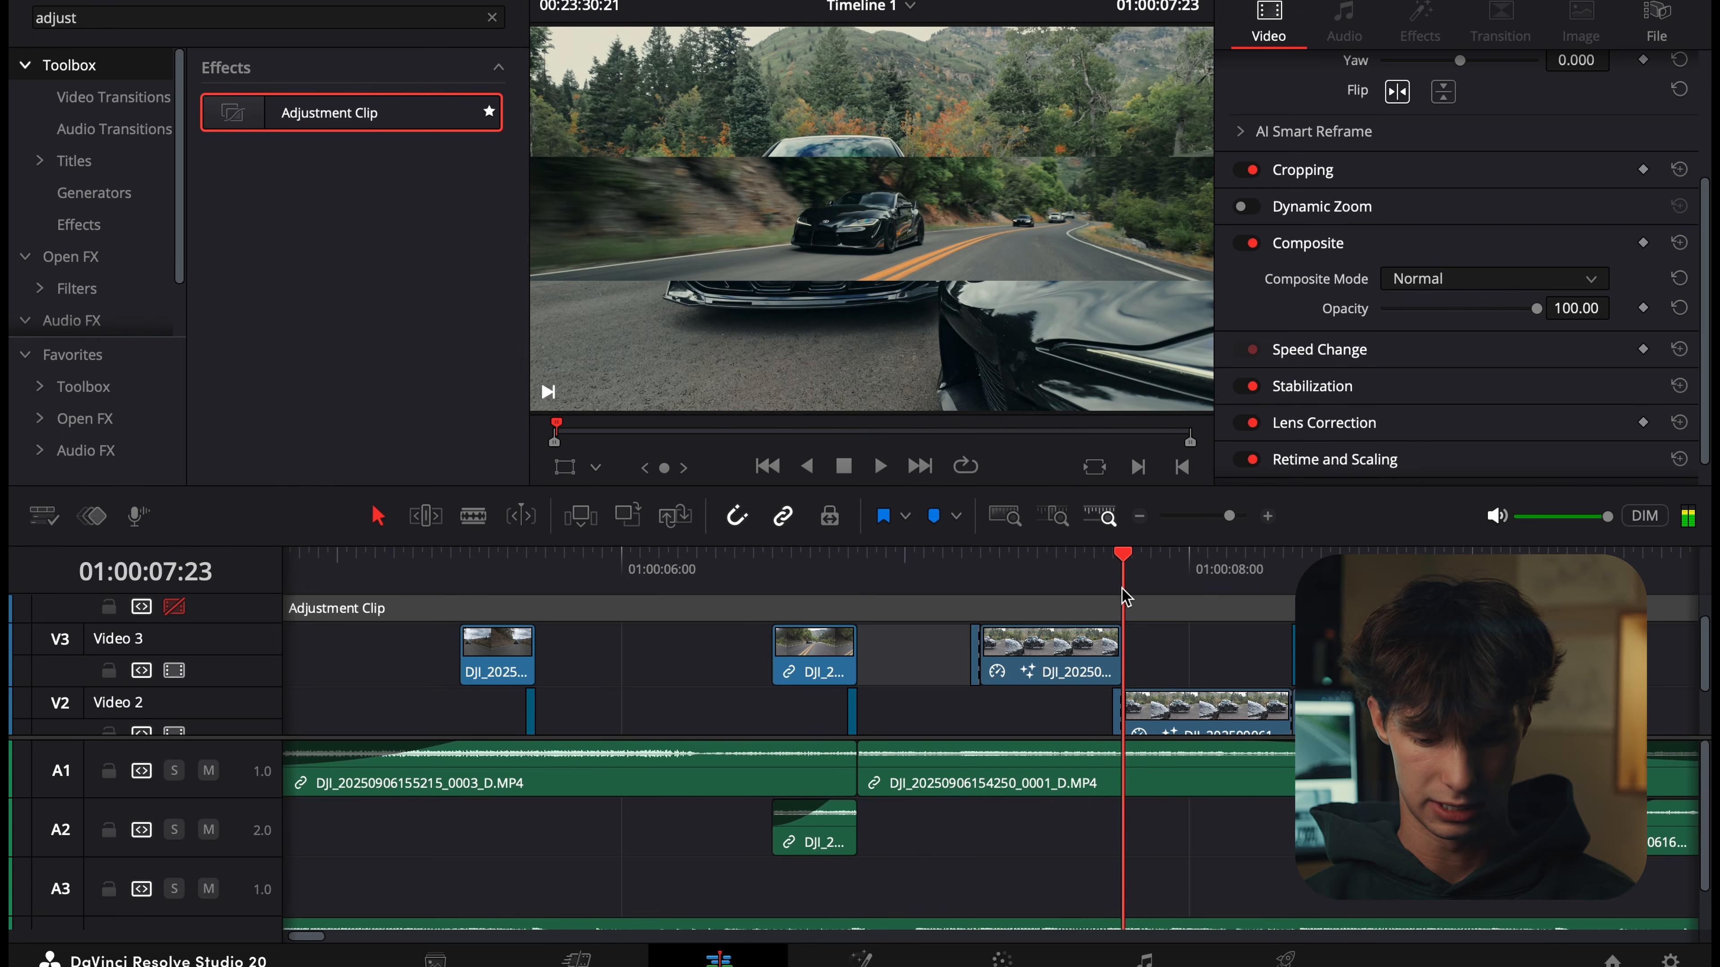
{"action": "left_click", "coordinate": [967, 559]}
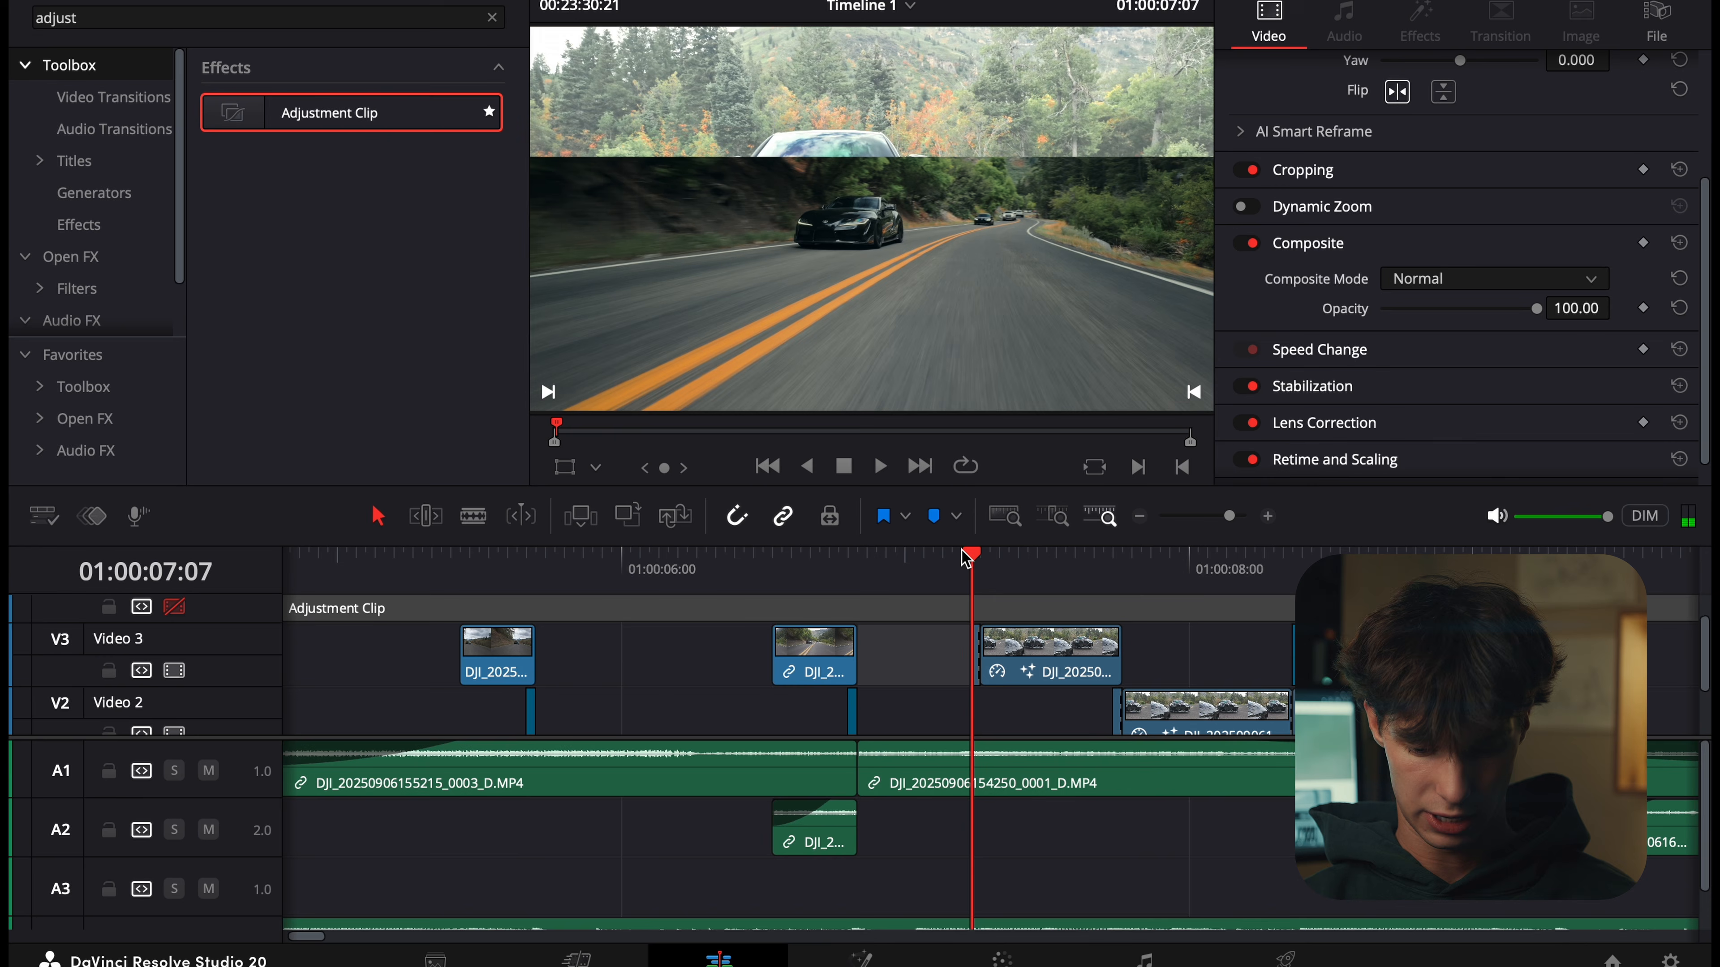
{"action": "left_click", "coordinate": [1266, 515]}
{"action": "left_click", "coordinate": [1266, 515]}
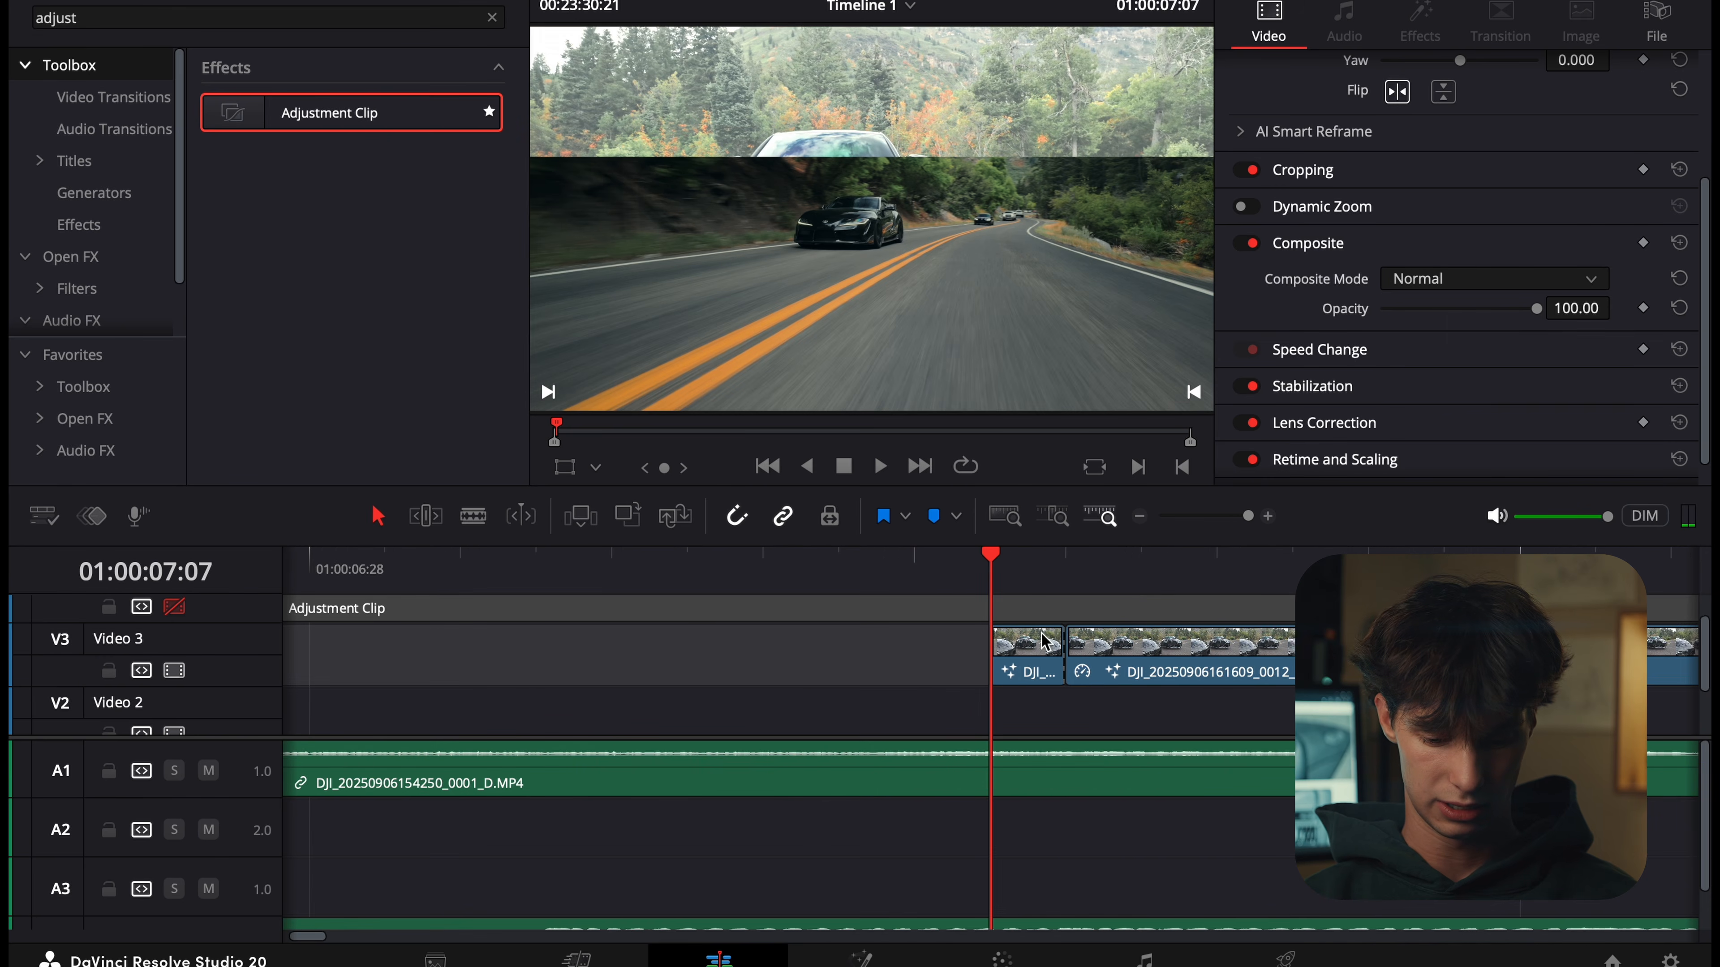
{"action": "scroll", "coordinate": [1046, 642], "scroll_direction": "right", "scroll_amount": 3}
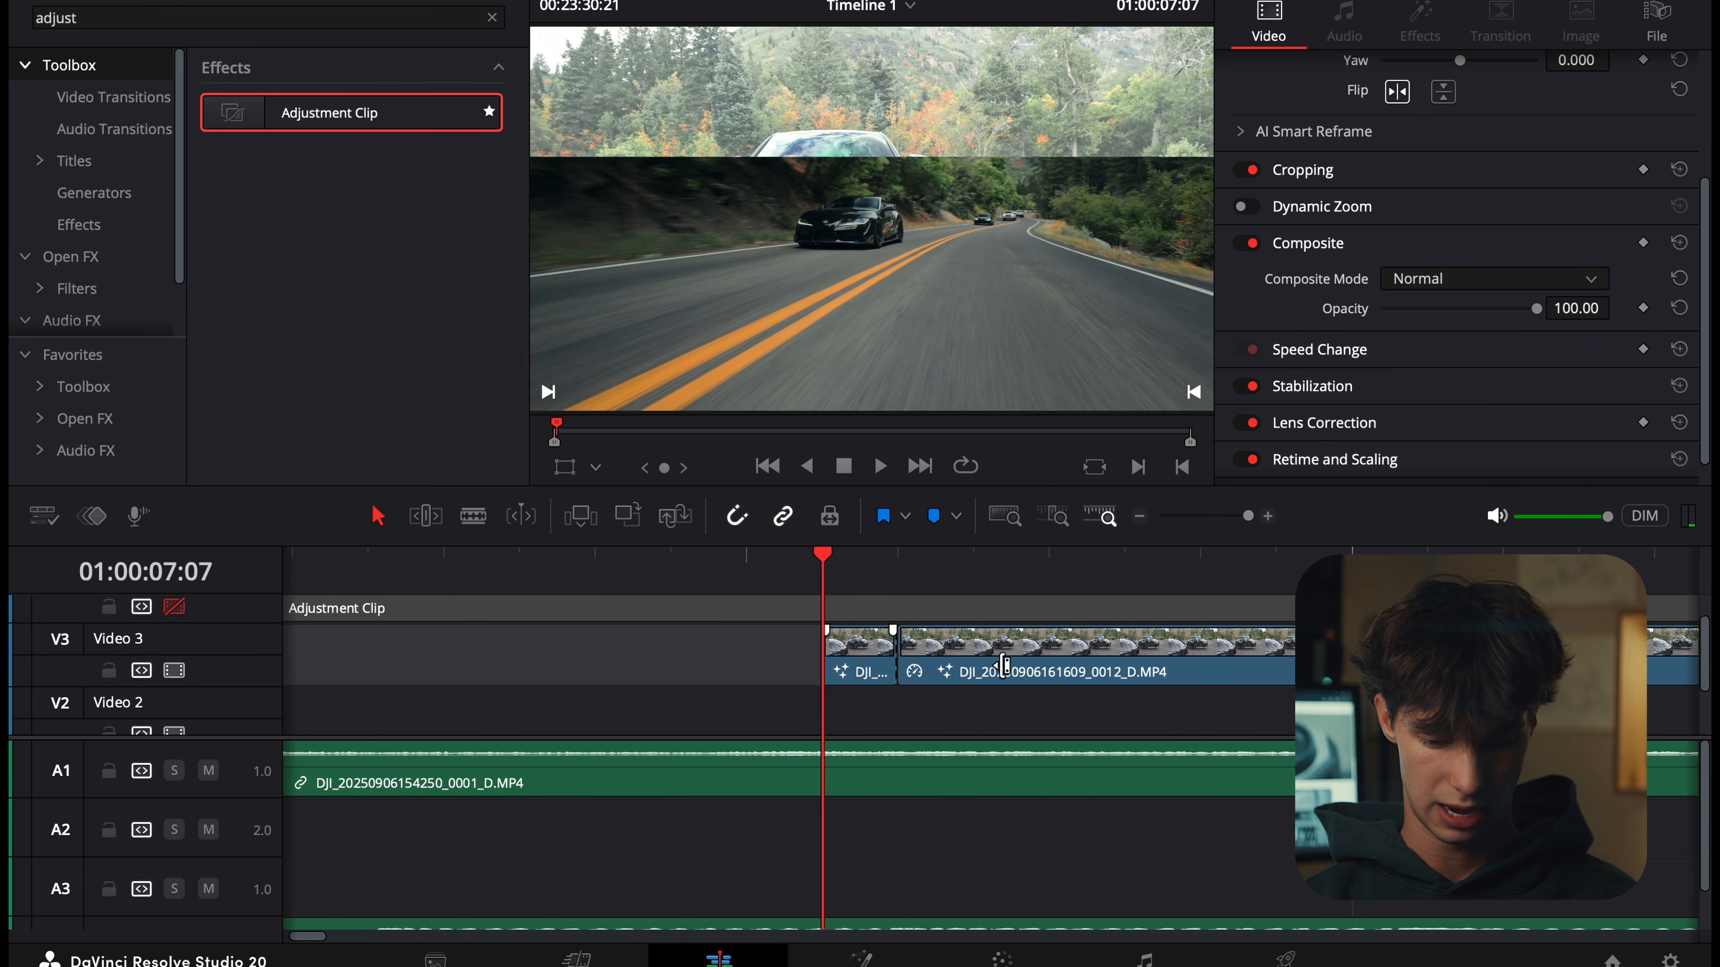
{"action": "left_click", "coordinate": [1144, 517]}
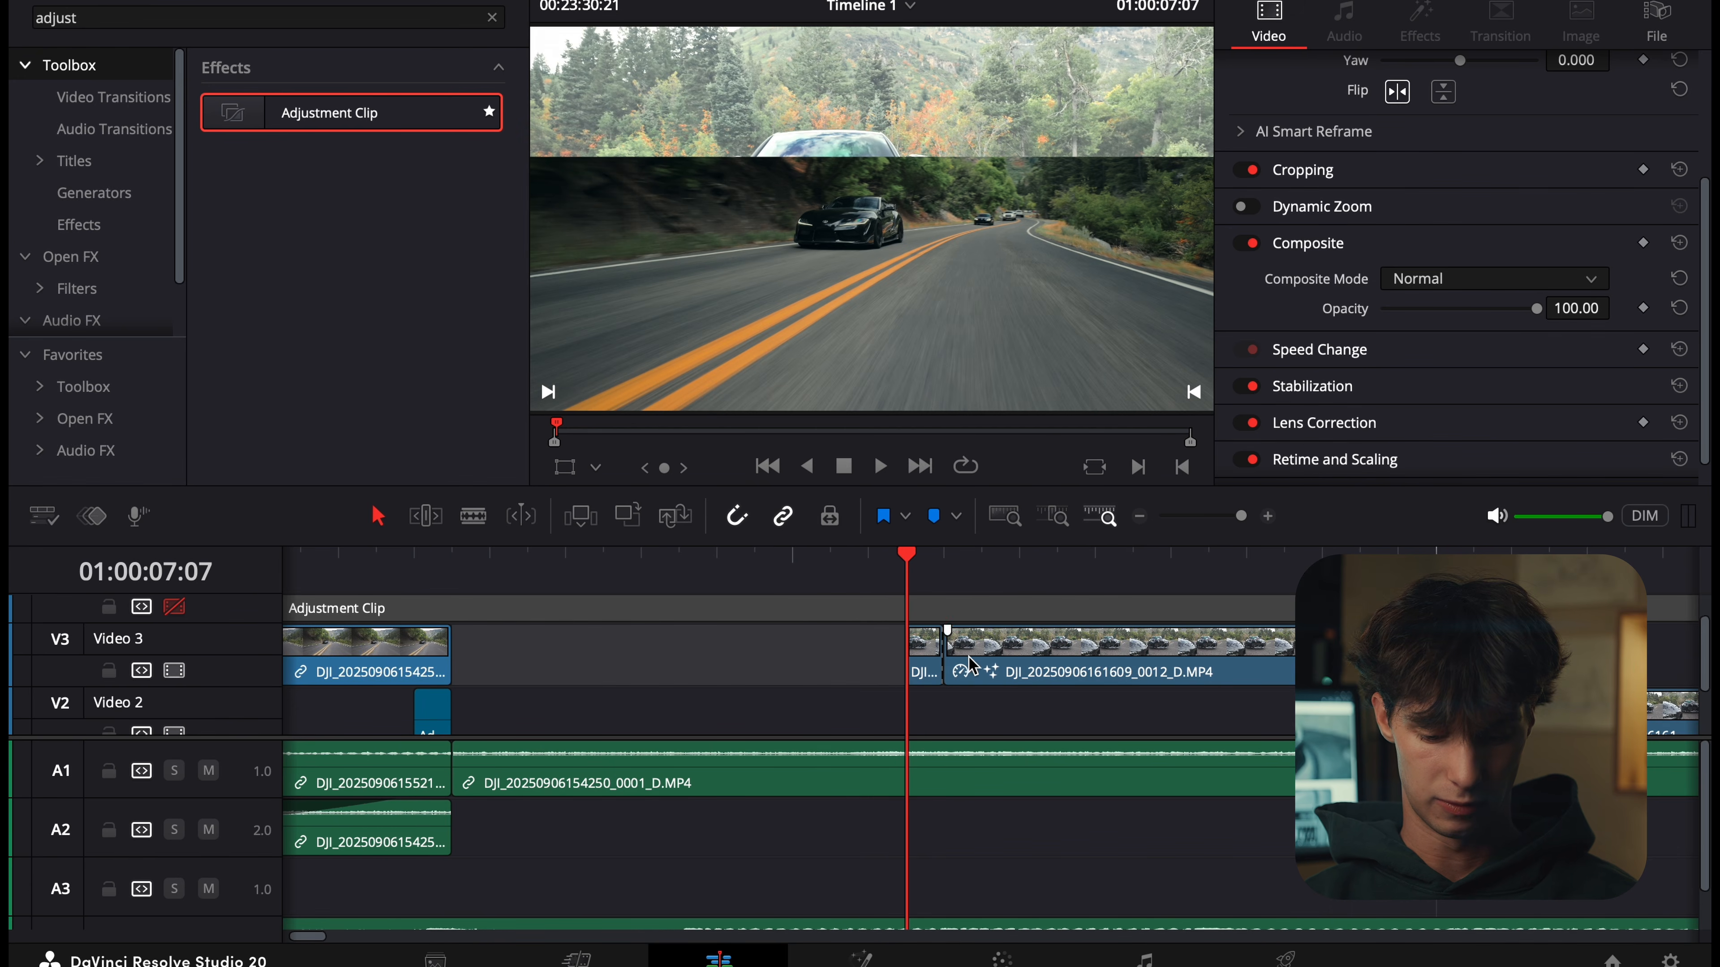
{"action": "left_click", "coordinate": [976, 665]}
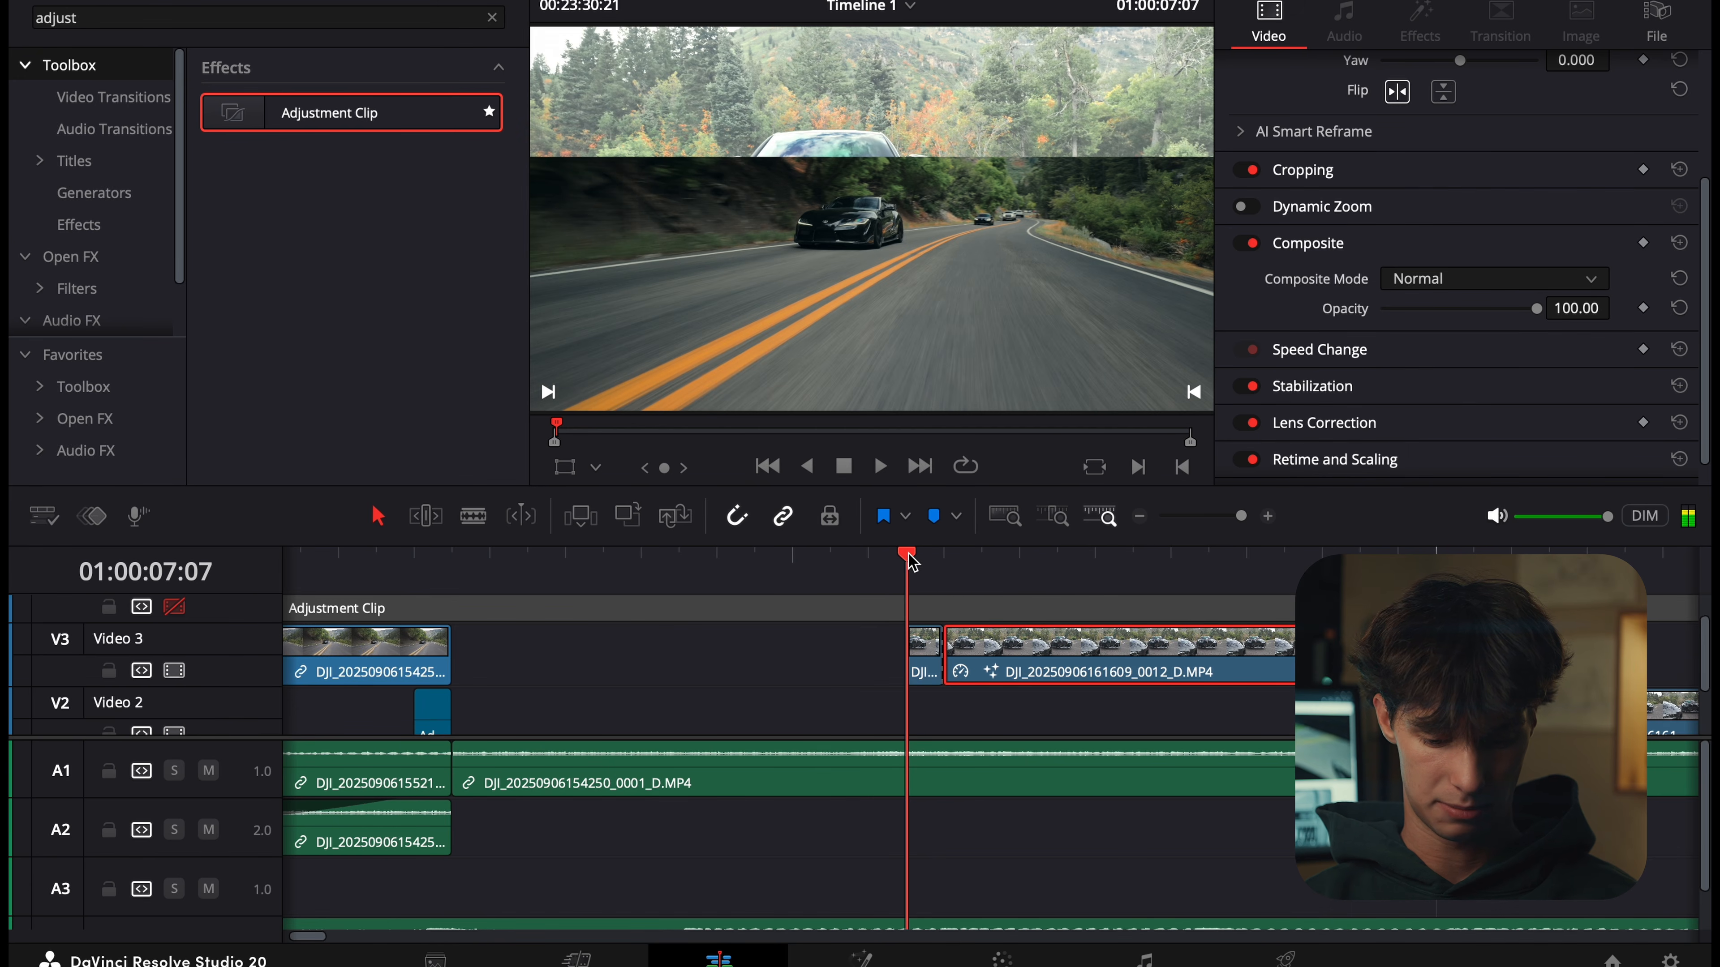
{"action": "scroll", "coordinate": [833, 735], "scroll_direction": "down", "scroll_amount": 1}
{"action": "scroll", "coordinate": [833, 735], "scroll_direction": "down", "scroll_amount": 1}
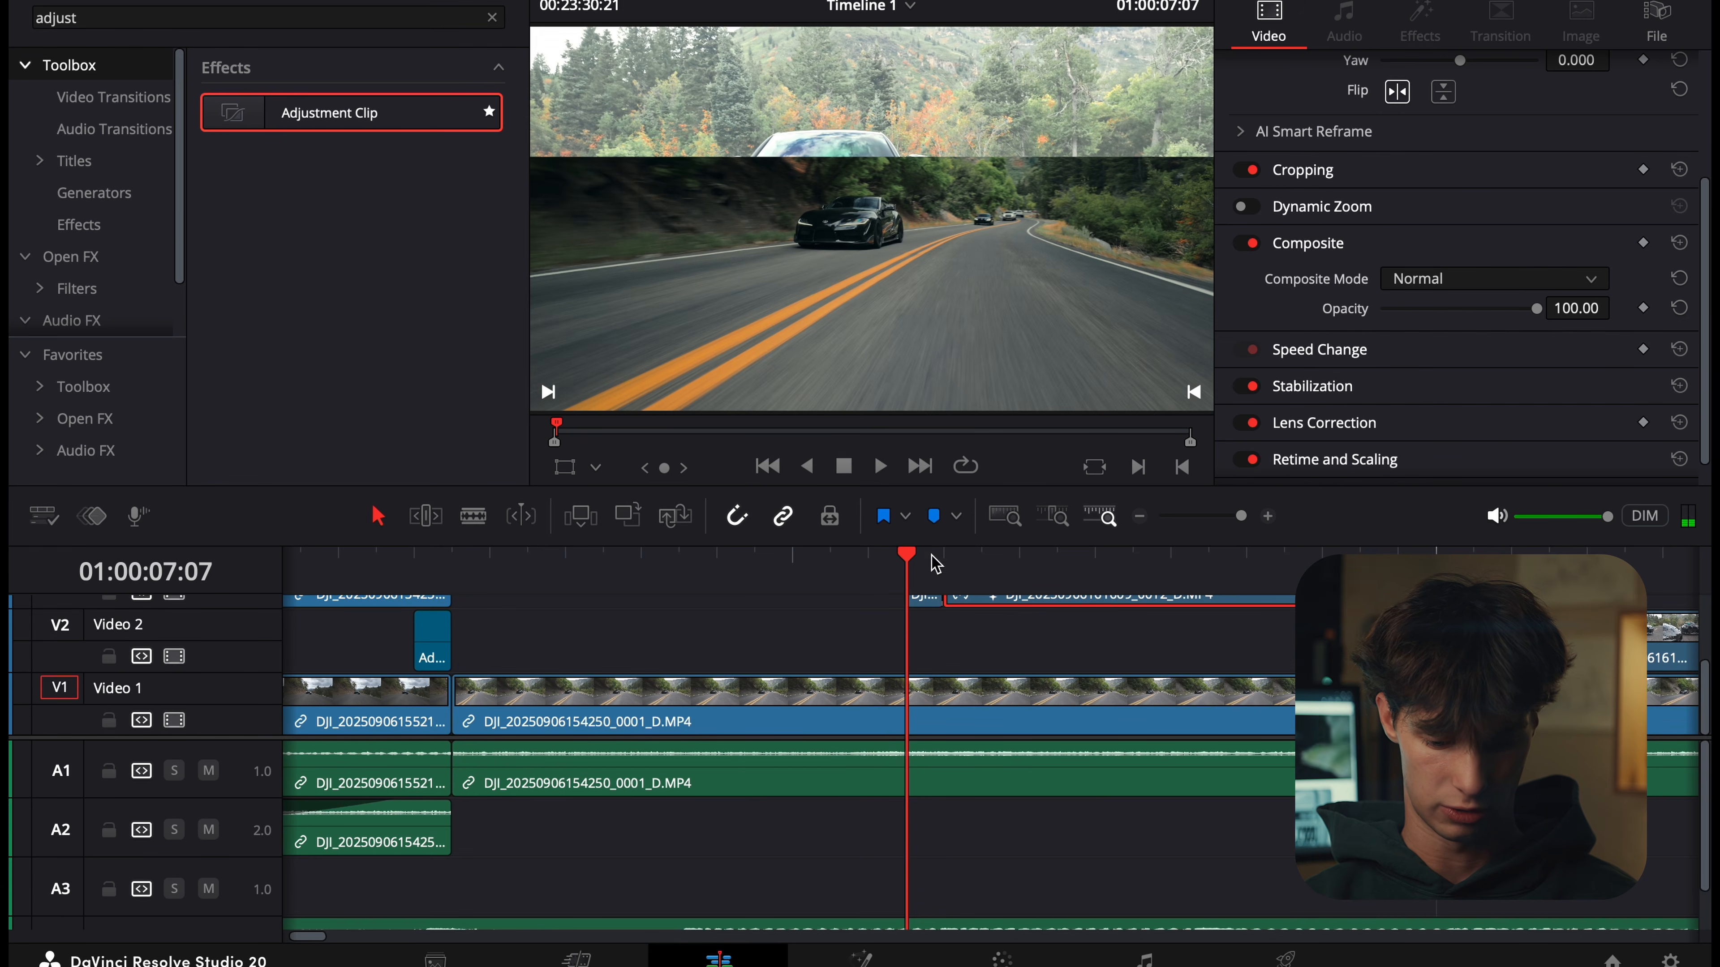
{"action": "scroll", "coordinate": [1114, 618], "scroll_direction": "up", "scroll_amount": 2}
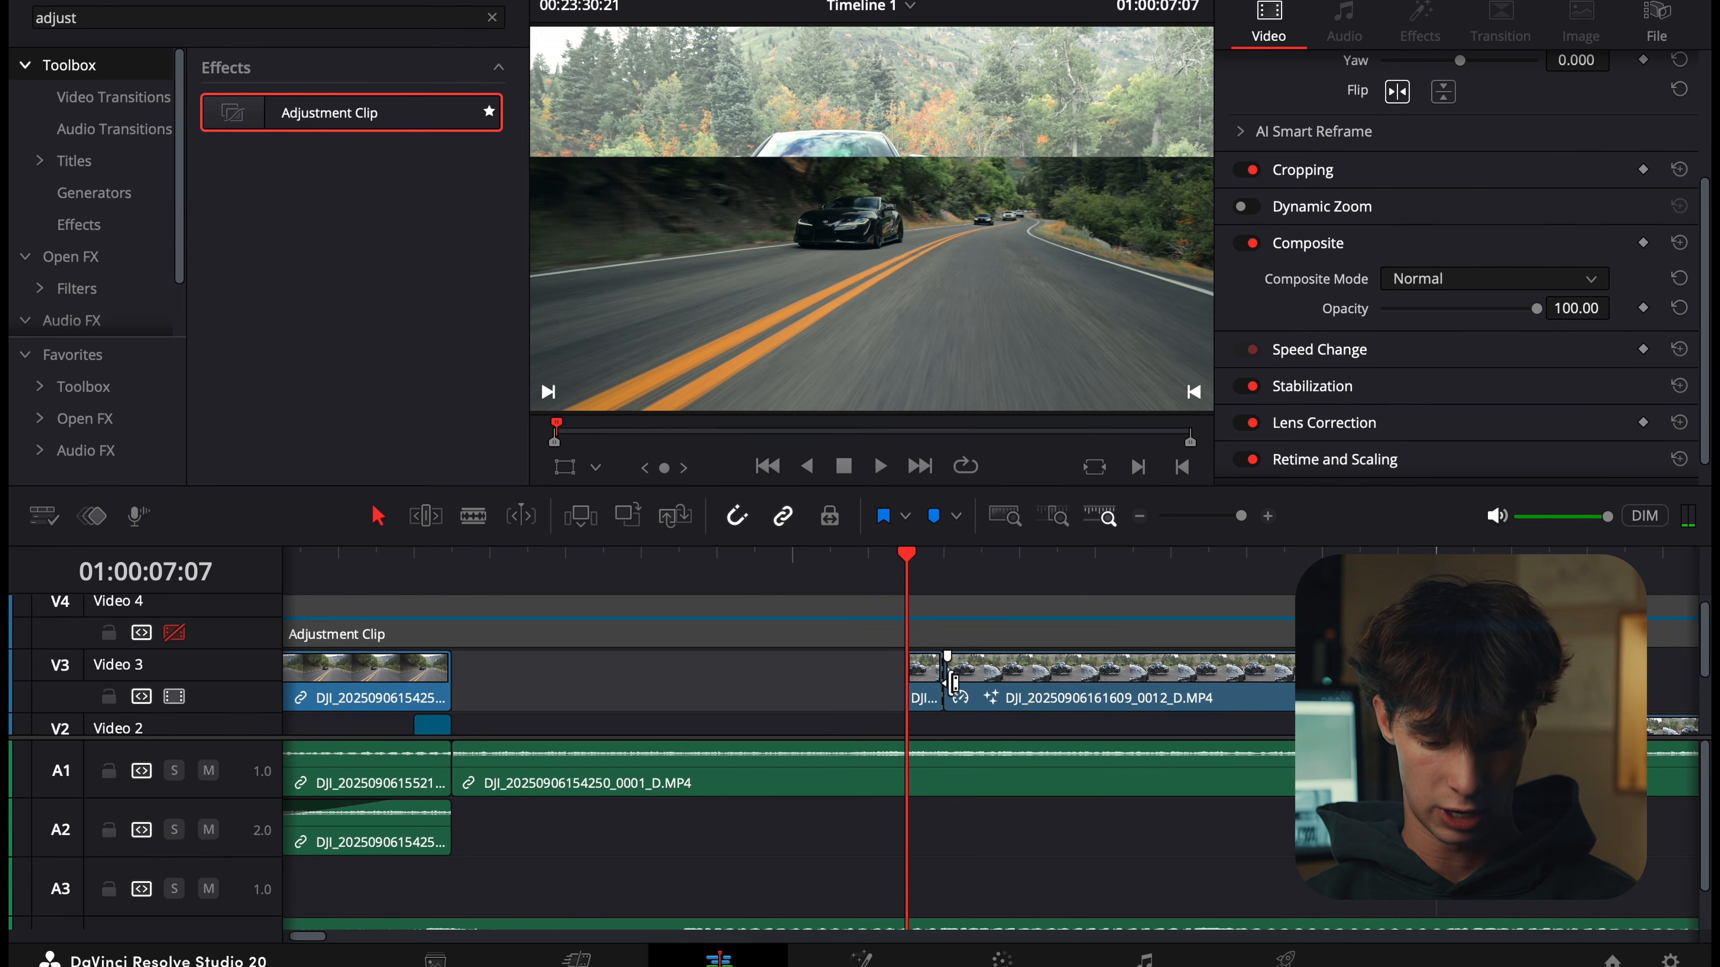
Compare frames 01:00:07:08 and 01:00:07:07, and open the one-frame clip's grade on the Color page.
{"action": "left_click", "coordinate": [946, 562]}
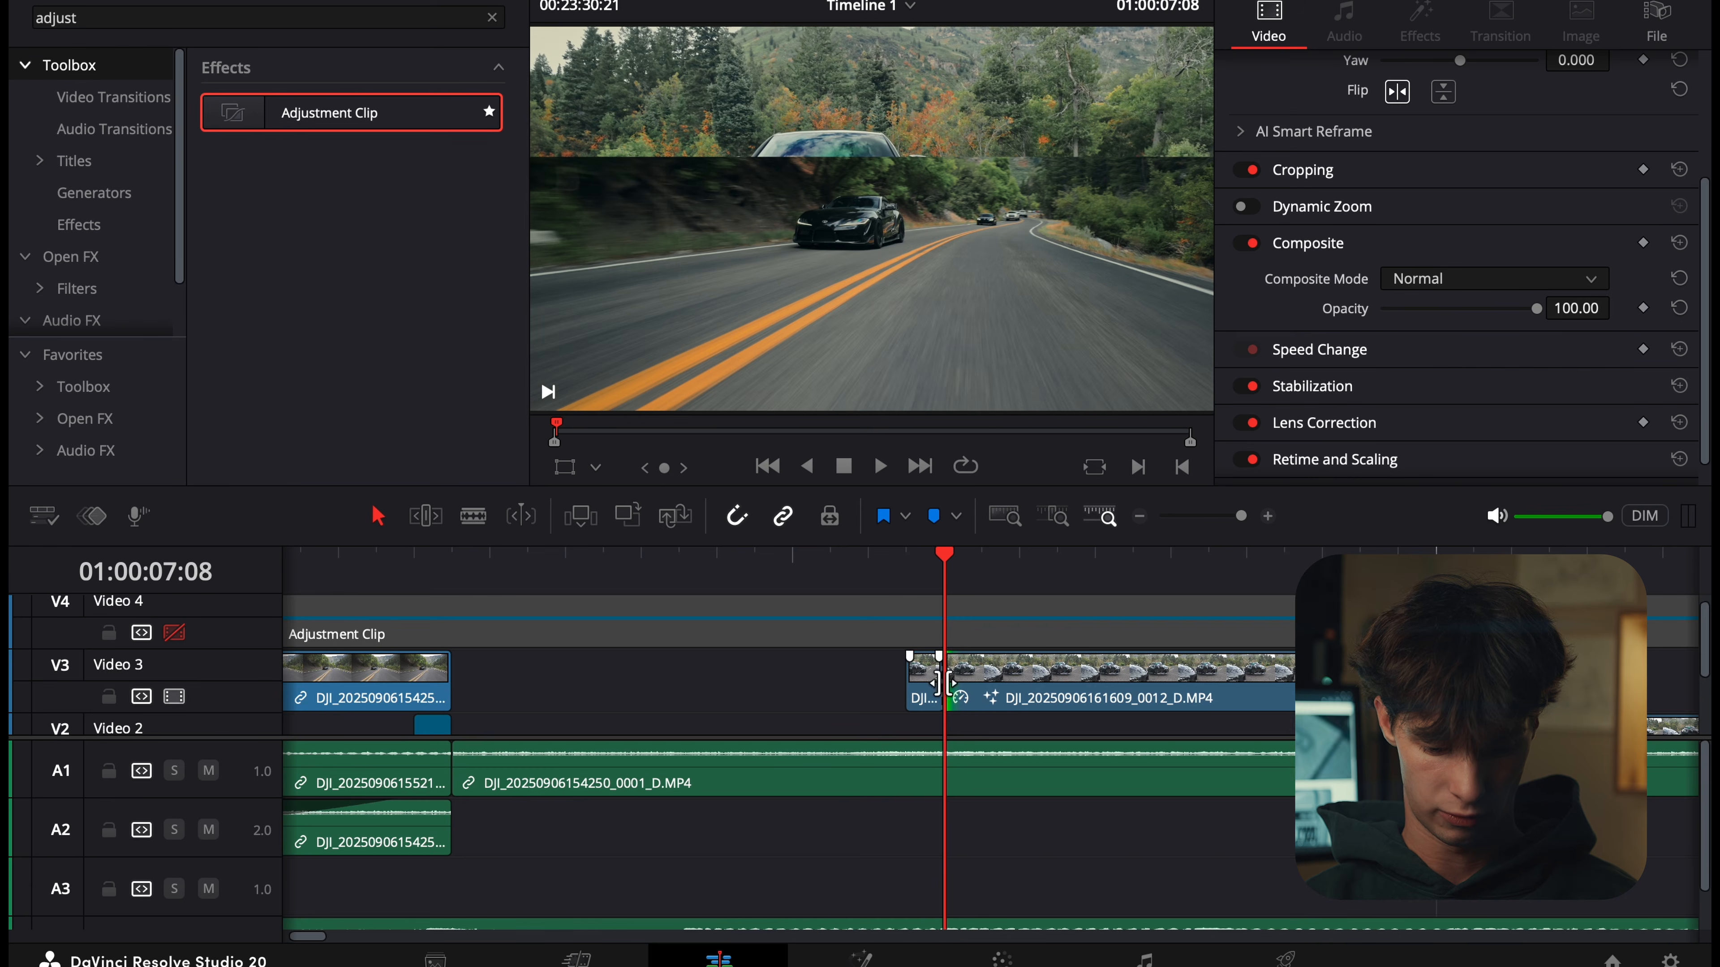
{"action": "key", "text": "Left"}
{"action": "key", "text": "shift+6"}
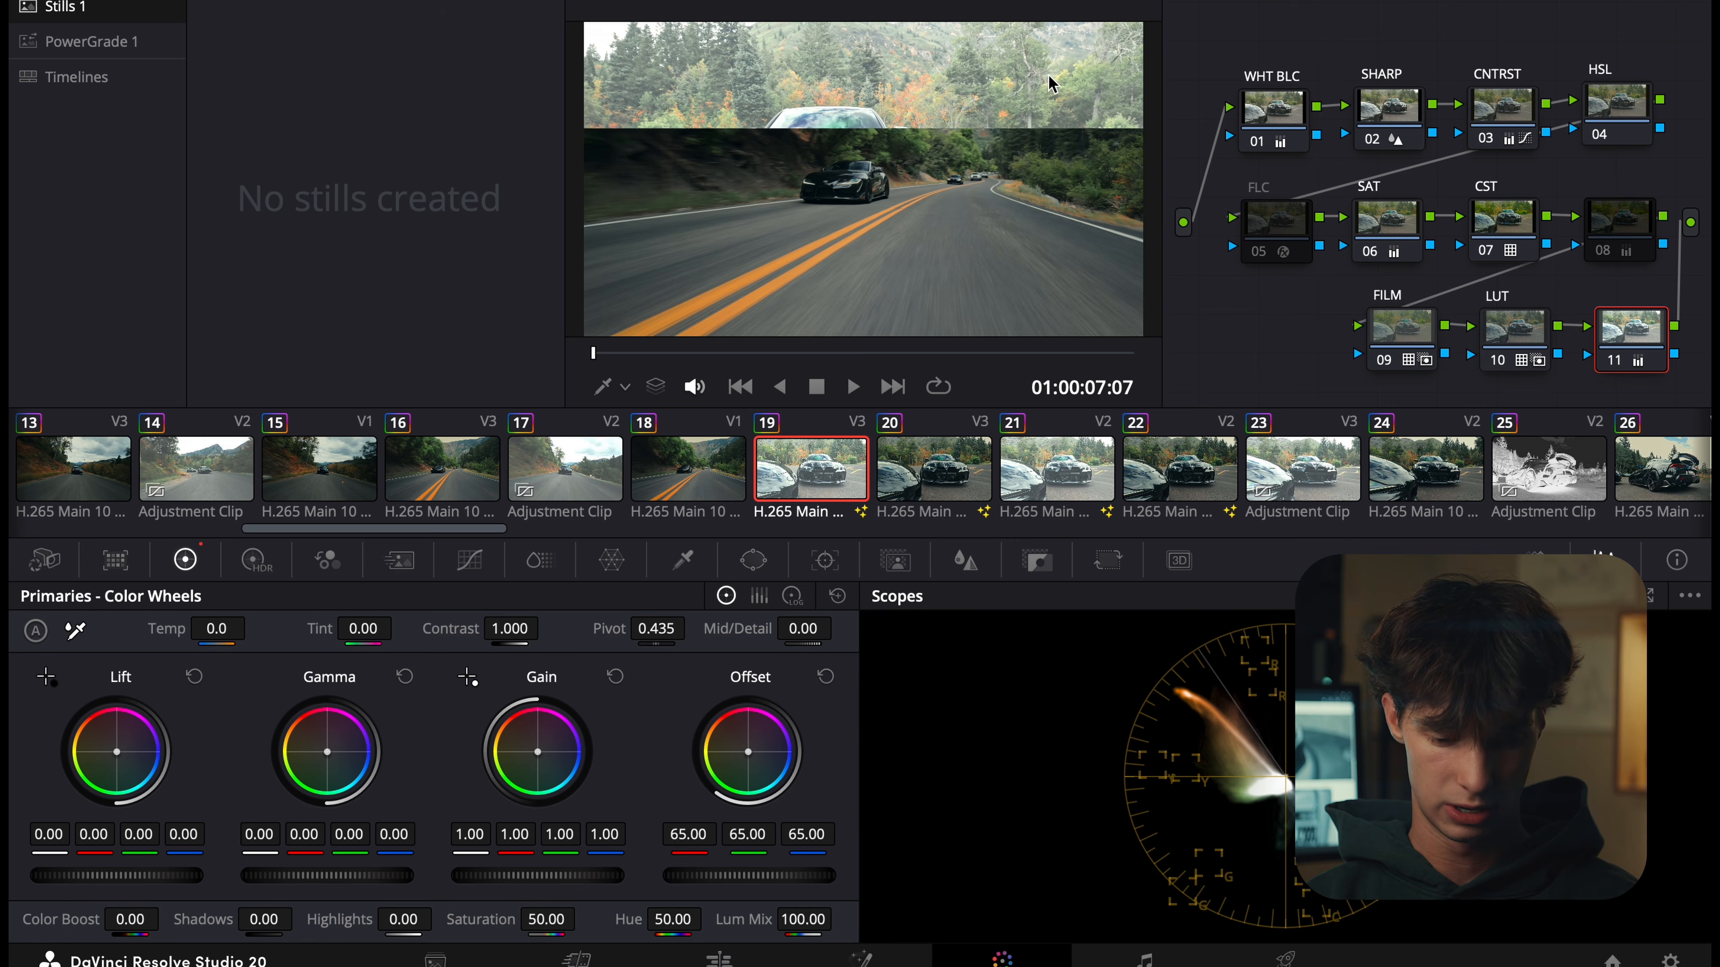
On the Edit page, move the one-frame adjustment clip on Video 2 to 01:00:07:07 and reopen the Color page.
{"action": "left_click", "coordinate": [722, 957]}
{"action": "left_click", "coordinate": [821, 574]}
{"action": "key", "text": "Right"}
{"action": "scroll", "coordinate": [858, 715], "scroll_direction": "down", "scroll_amount": 3}
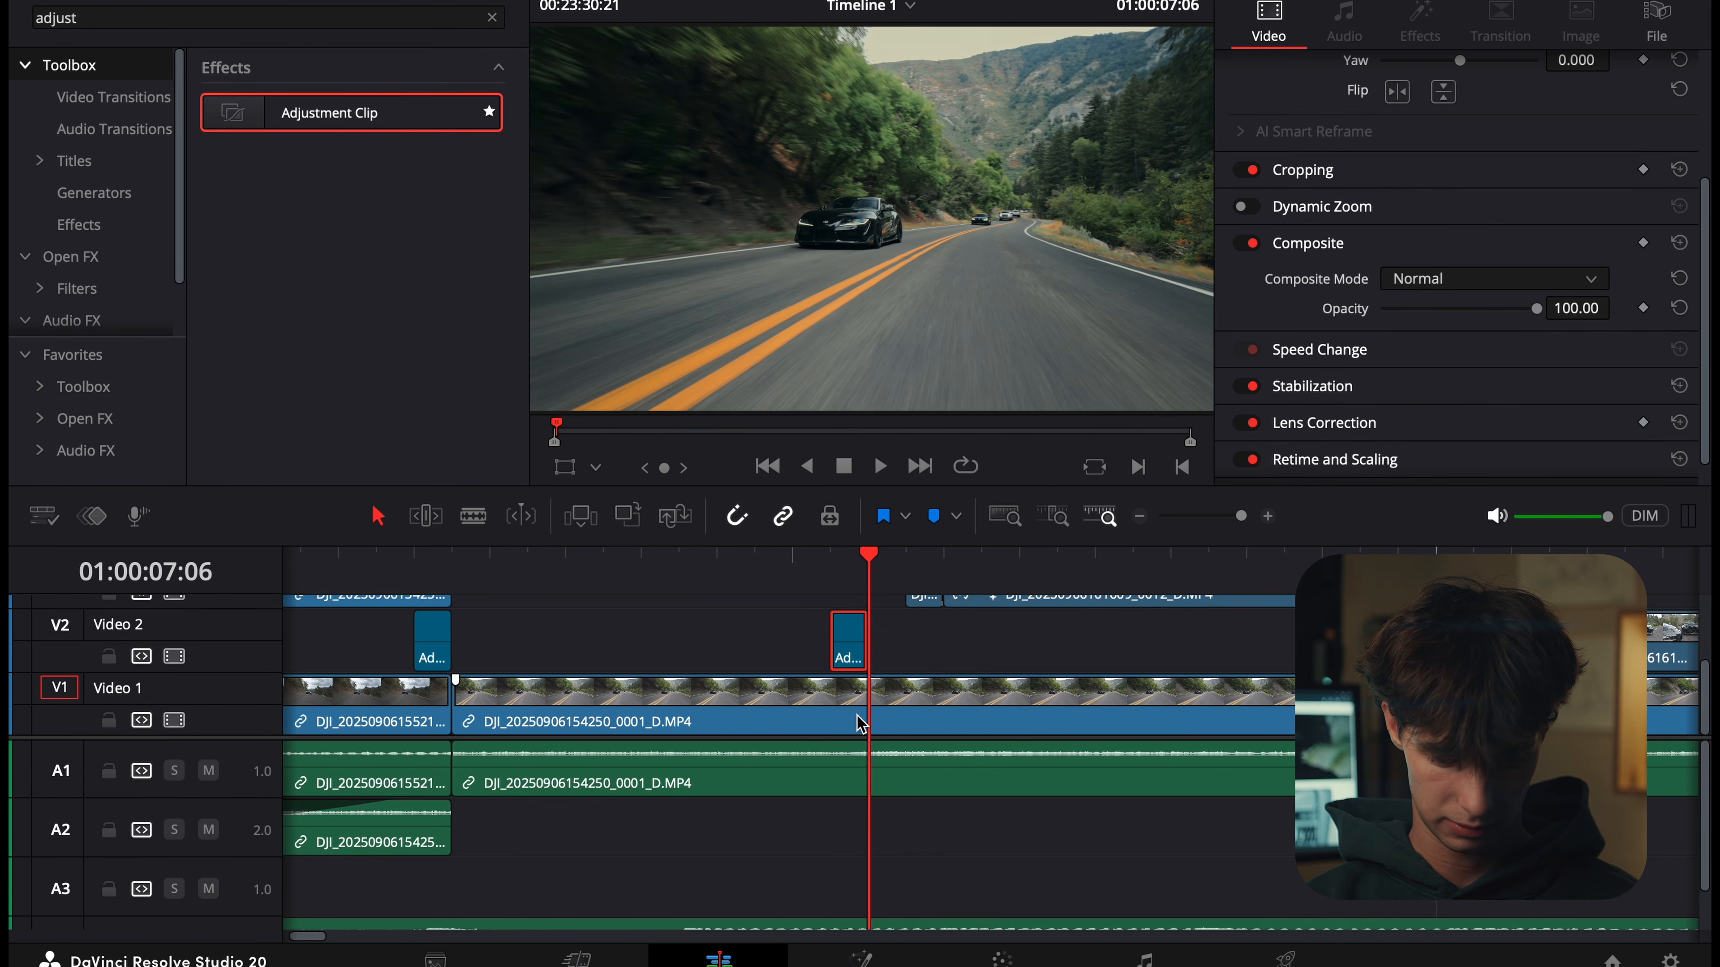
{"action": "left_click_drag", "start_coordinate": [847, 634], "coordinate": [923, 639]}
{"action": "left_click", "coordinate": [915, 578]}
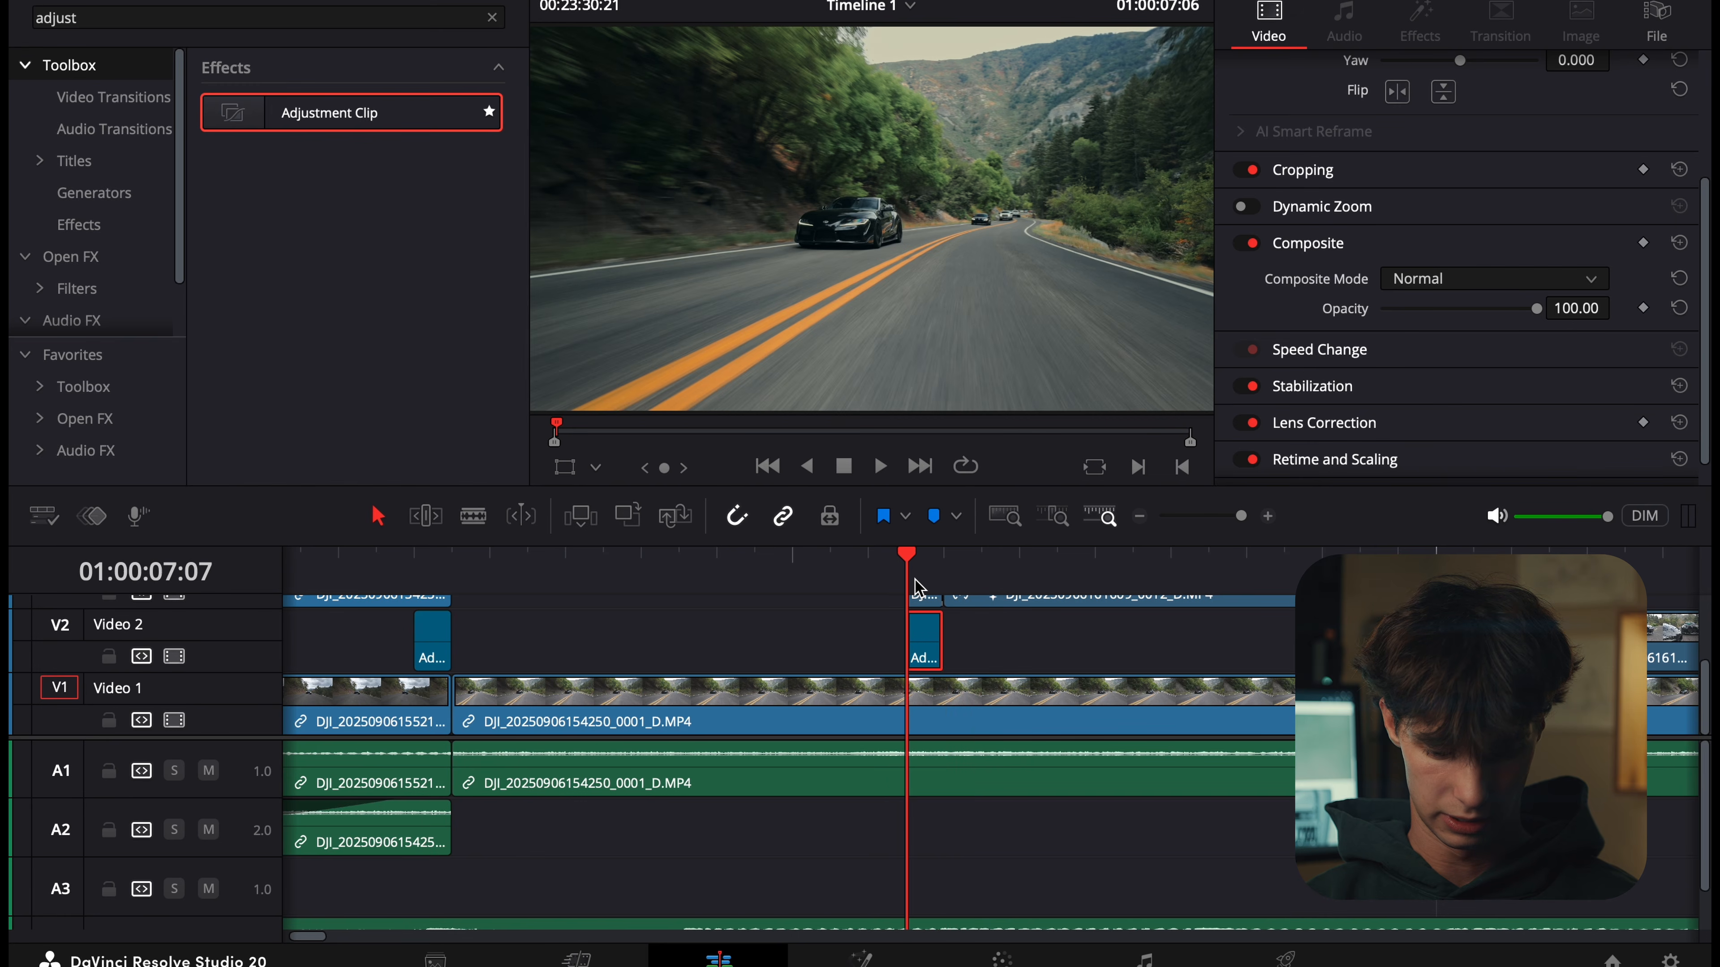
{"action": "left_click", "coordinate": [1002, 958]}
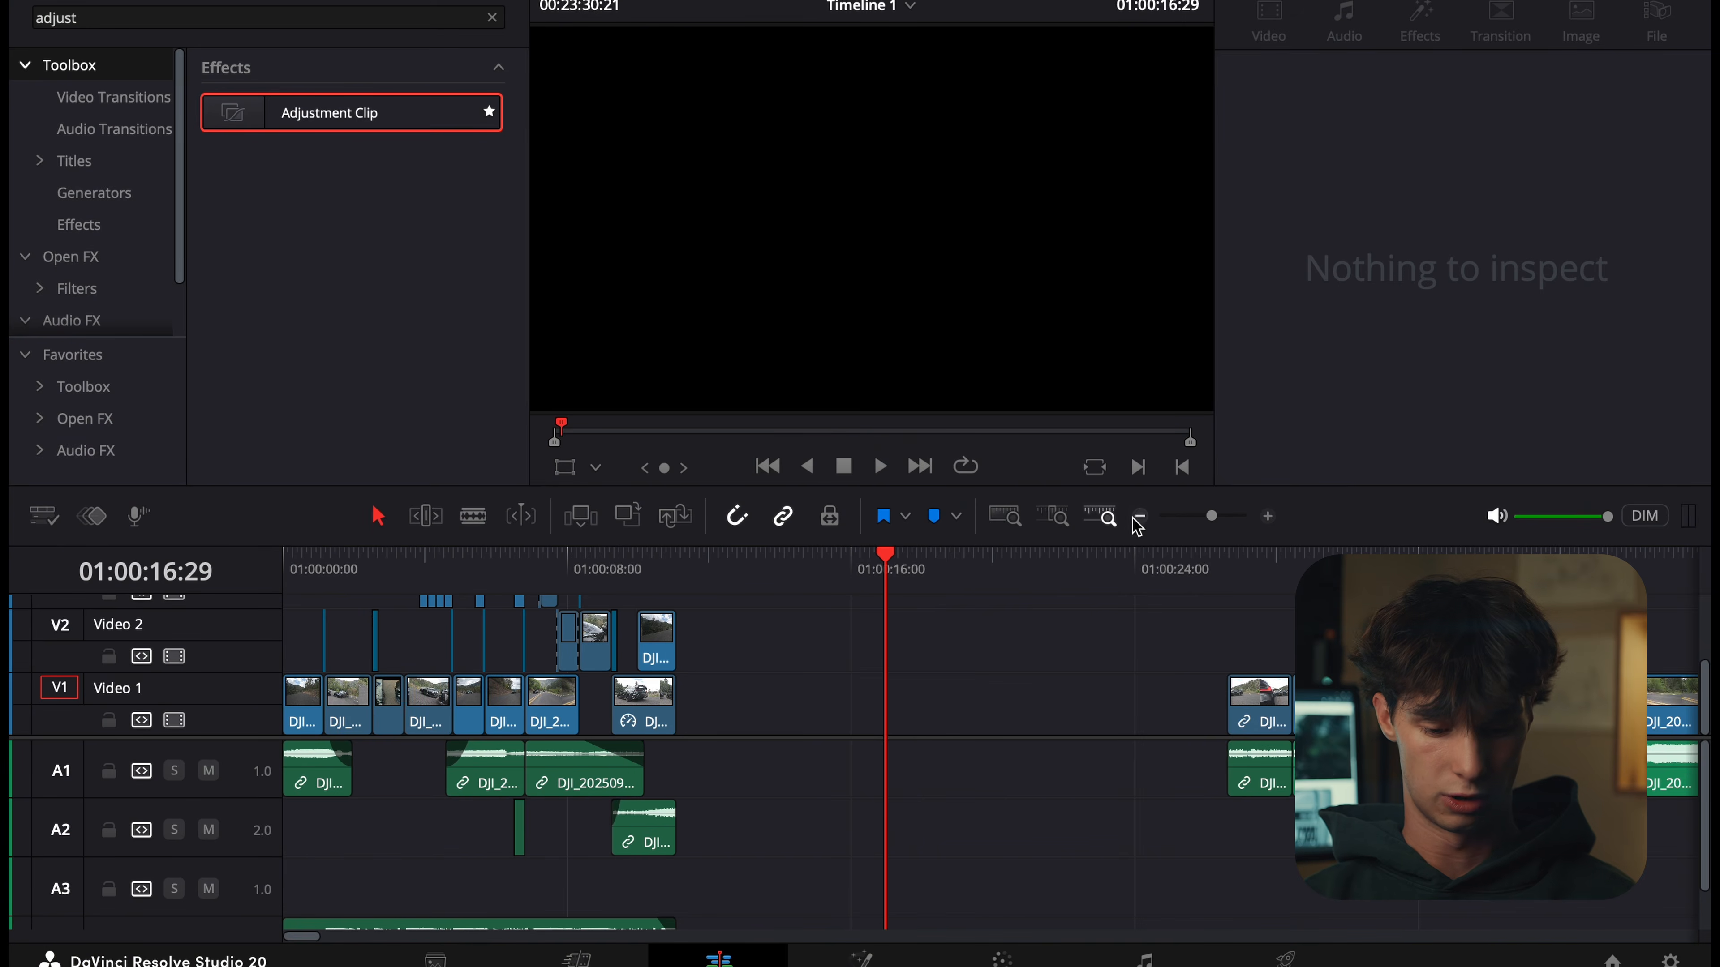
Play and scrub through the inverted black-and-white flash that starts at 01:00:09:08.
{"action": "left_click", "coordinate": [613, 564]}
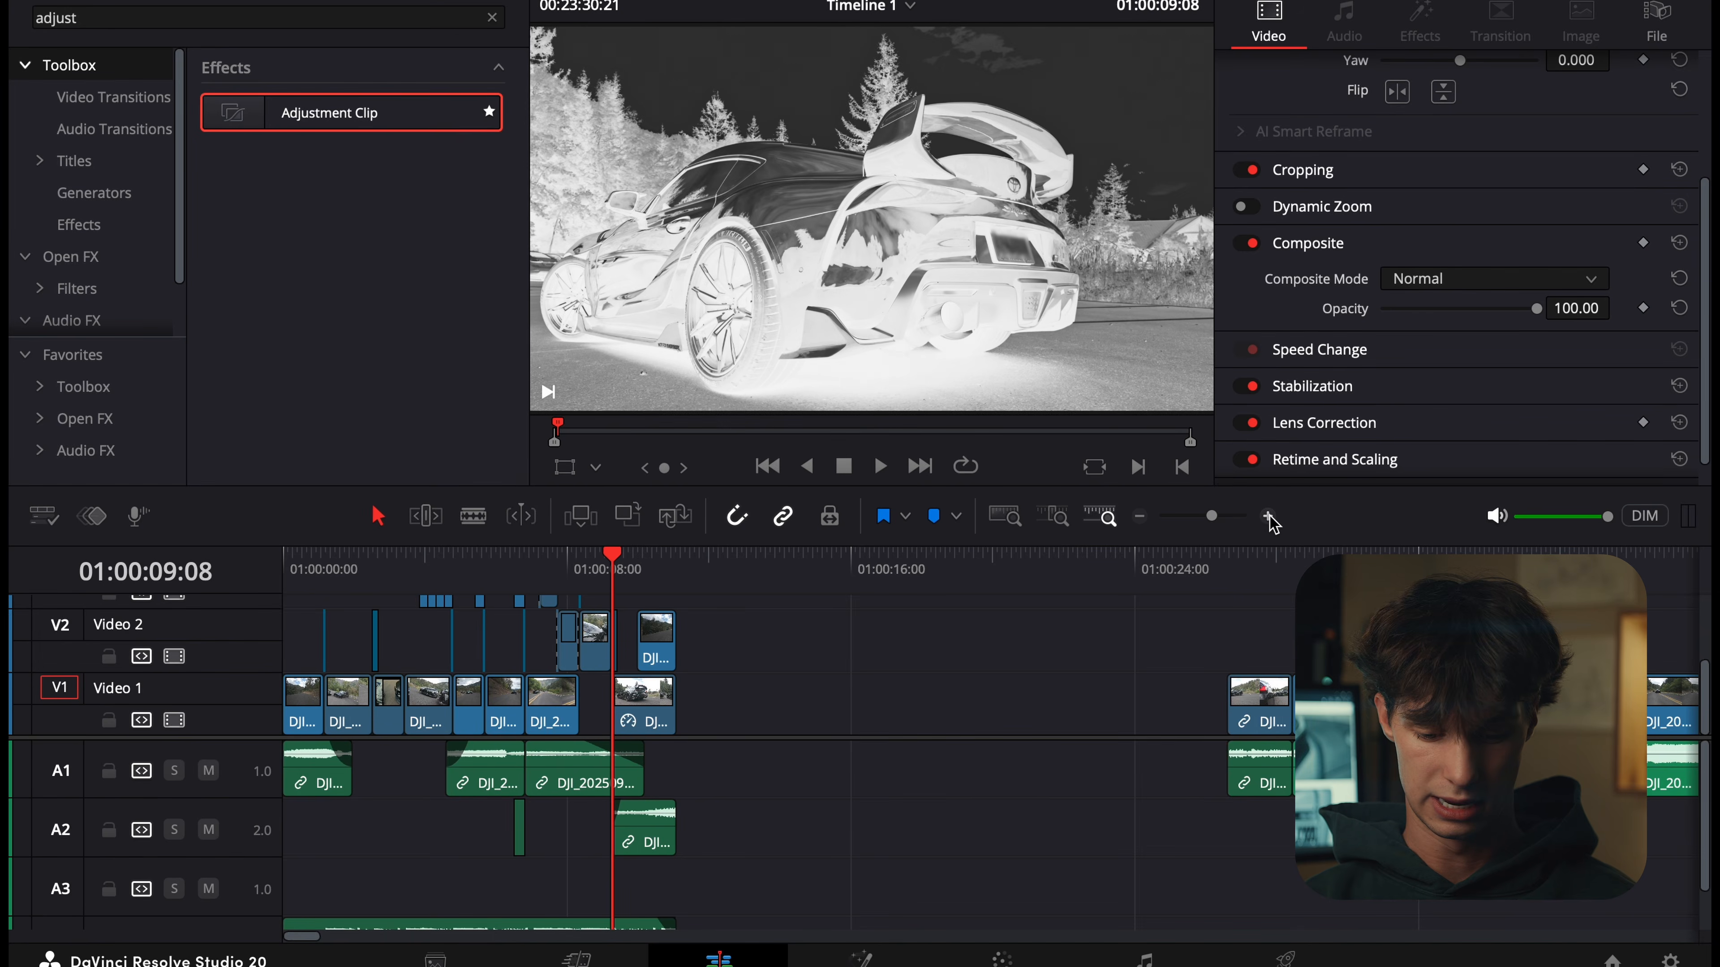
{"action": "left_click", "coordinate": [1269, 516]}
{"action": "left_click_drag", "start_coordinate": [1020, 584], "coordinate": [1154, 597]}
{"action": "left_click", "coordinate": [914, 565]}
{"action": "key", "text": "space"}
{"action": "left_click_drag", "start_coordinate": [1012, 562], "coordinate": [806, 582]}
Add an Adjustment Clip to Video 2 in the empty timeline area around 01:00:13:00 and park the playhead on it.
{"action": "left_click", "coordinate": [1139, 517]}
{"action": "left_click", "coordinate": [1139, 517]}
{"action": "left_click", "coordinate": [1139, 517]}
{"action": "scroll", "coordinate": [1200, 635], "scroll_direction": "right", "scroll_amount": 3}
{"action": "left_click_drag", "start_coordinate": [409, 130], "coordinate": [1007, 659]}
{"action": "left_click", "coordinate": [1005, 580]}
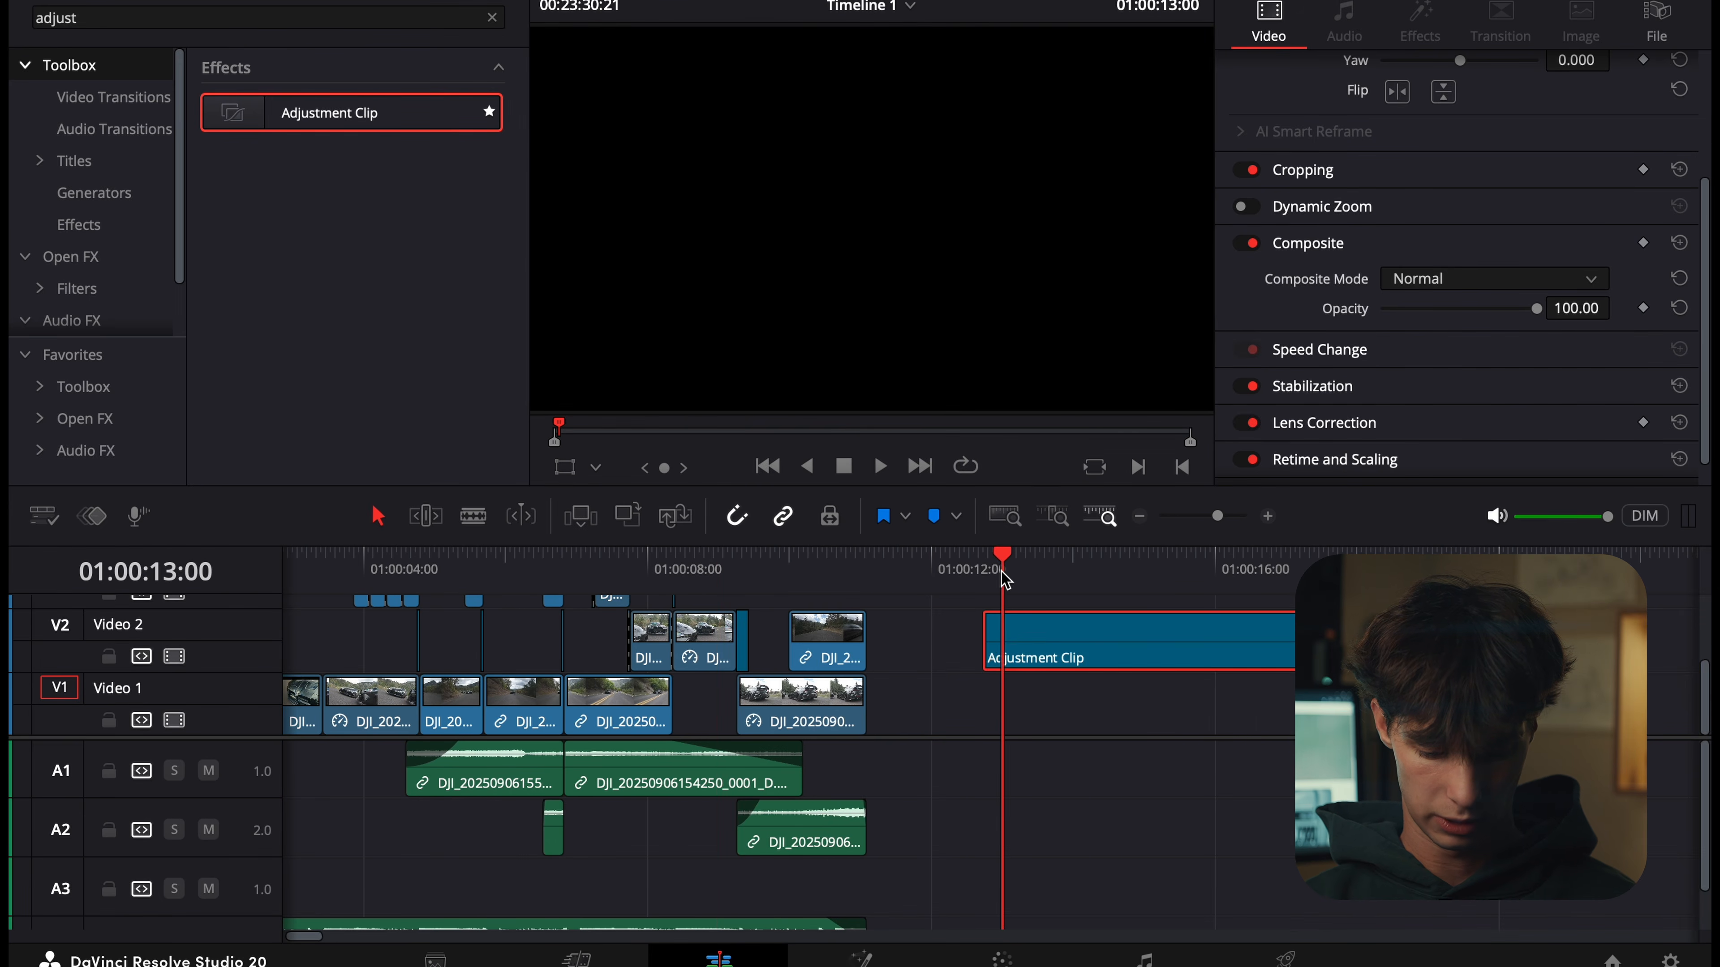
On the Color page, add a second serial node to the adjustment clip and arrange both nodes in a row.
{"action": "left_click", "coordinate": [975, 958]}
{"action": "key", "text": "alt+s"}
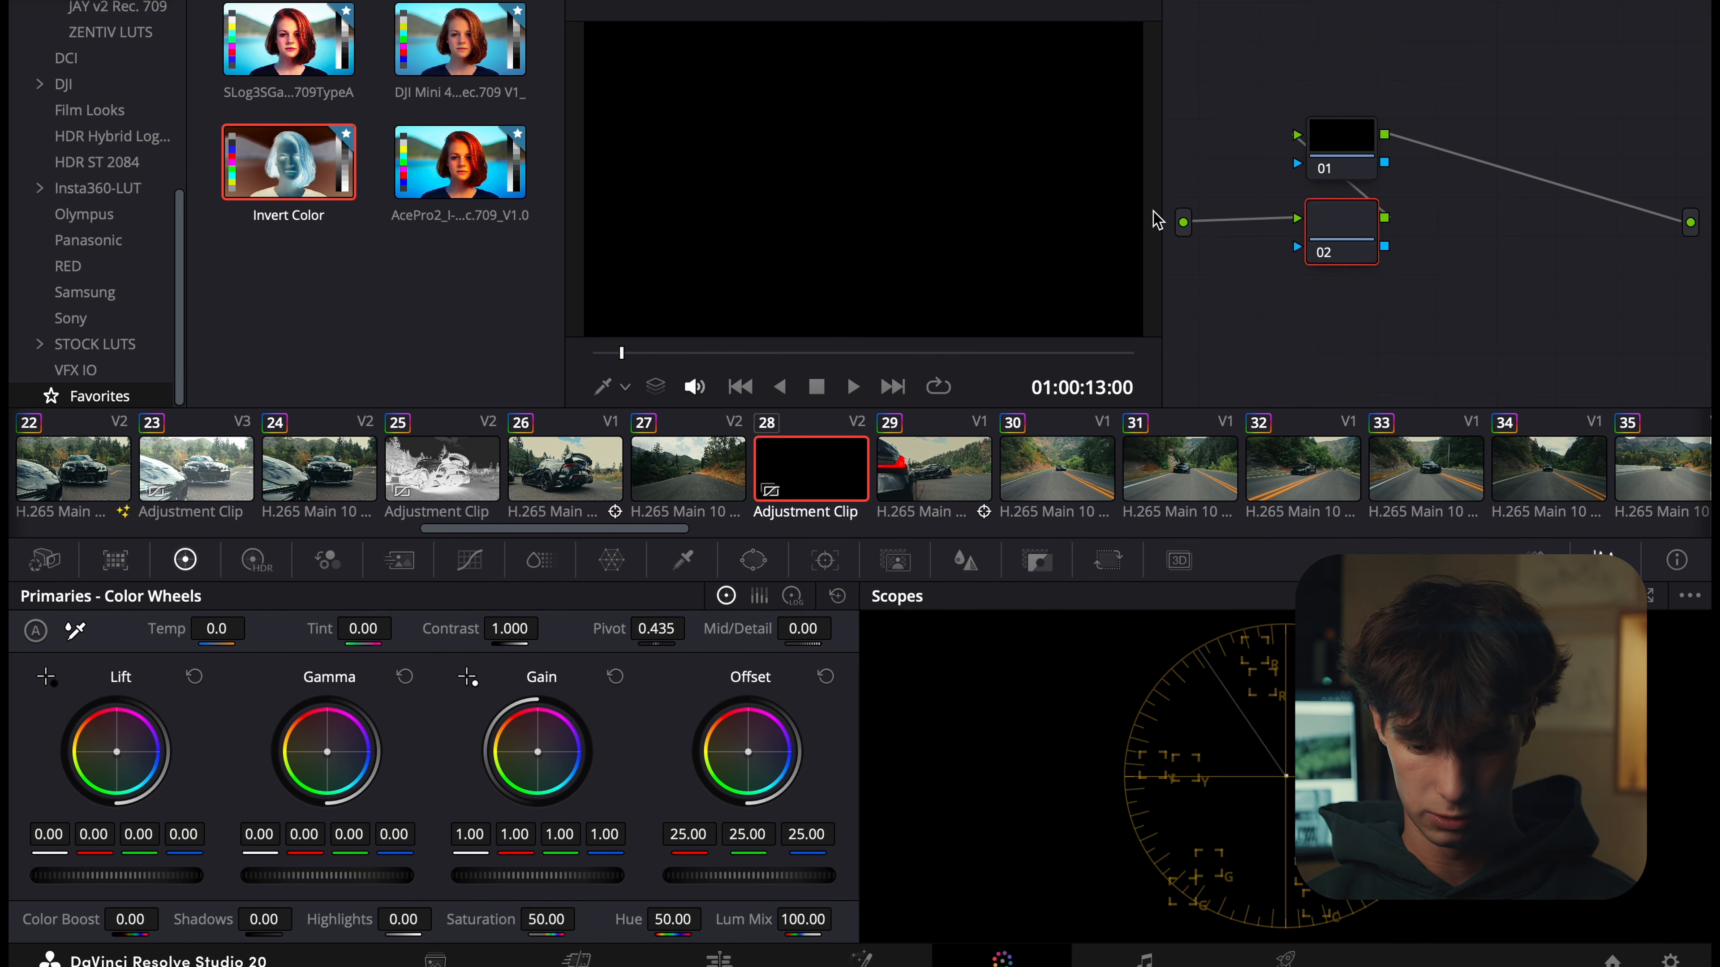
{"action": "right_click", "coordinate": [1494, 237]}
{"action": "left_click", "coordinate": [1571, 520]}
{"action": "left_click_drag", "start_coordinate": [1572, 225], "coordinate": [1523, 225]}
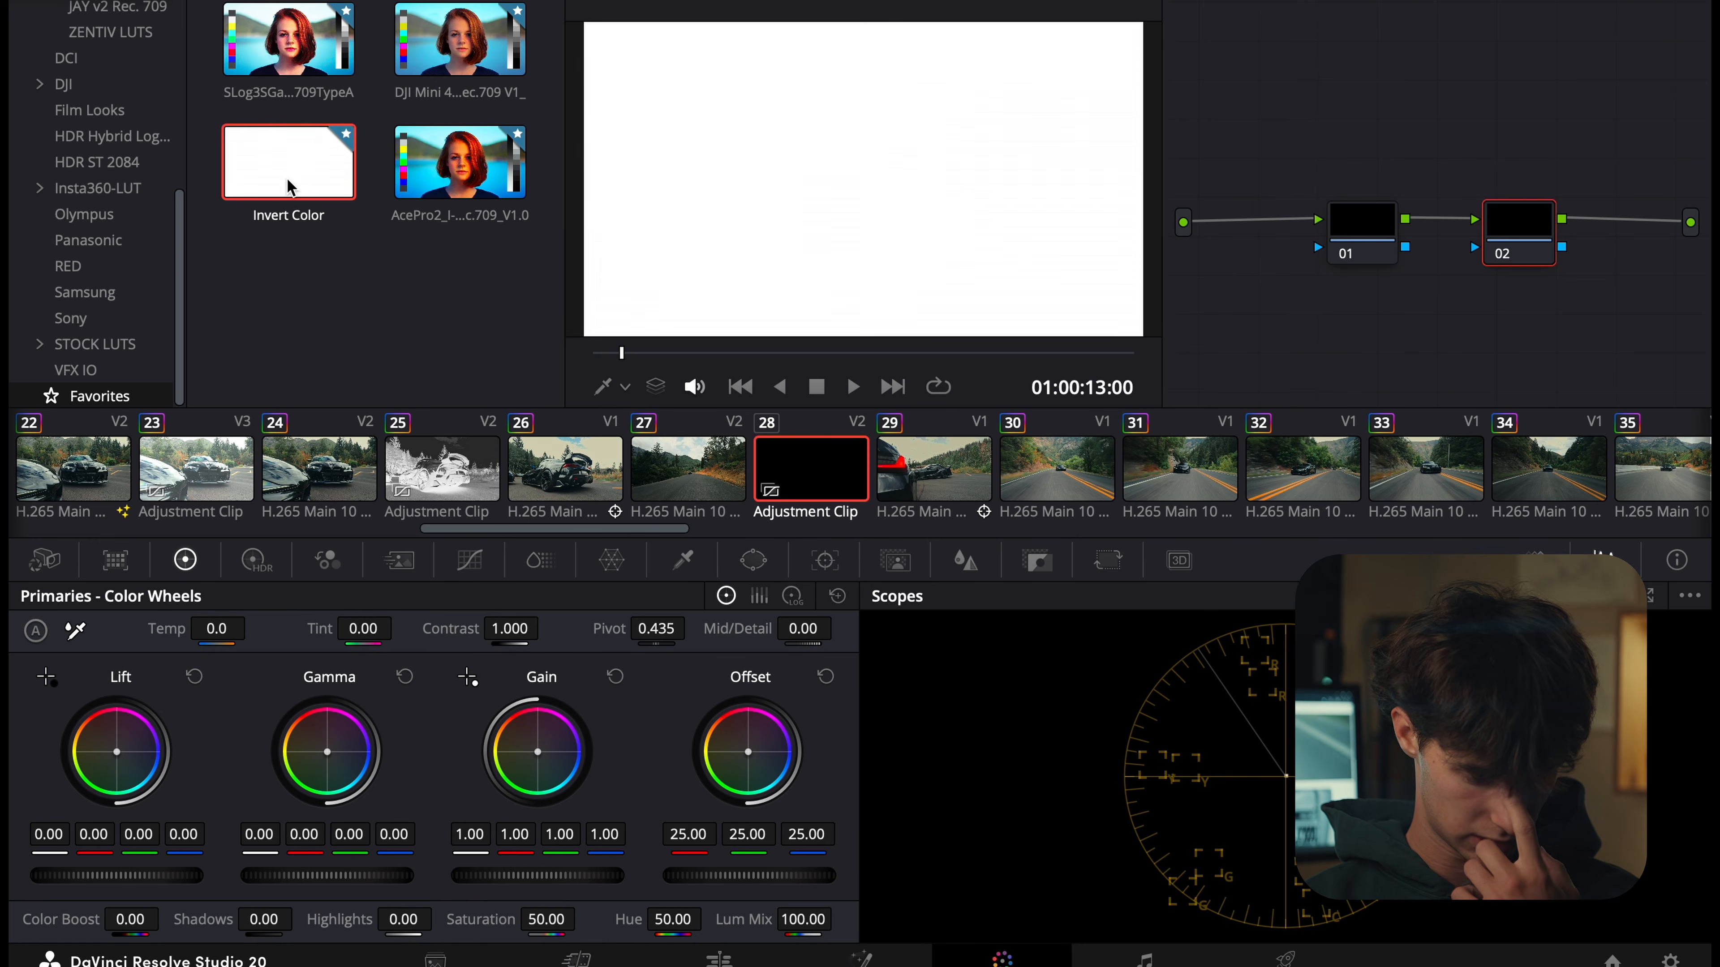
Apply the Invert Color LUT to node 01 and set the saturation of node 02 to 0.
{"action": "left_click_drag", "start_coordinate": [289, 187], "coordinate": [1352, 237]}
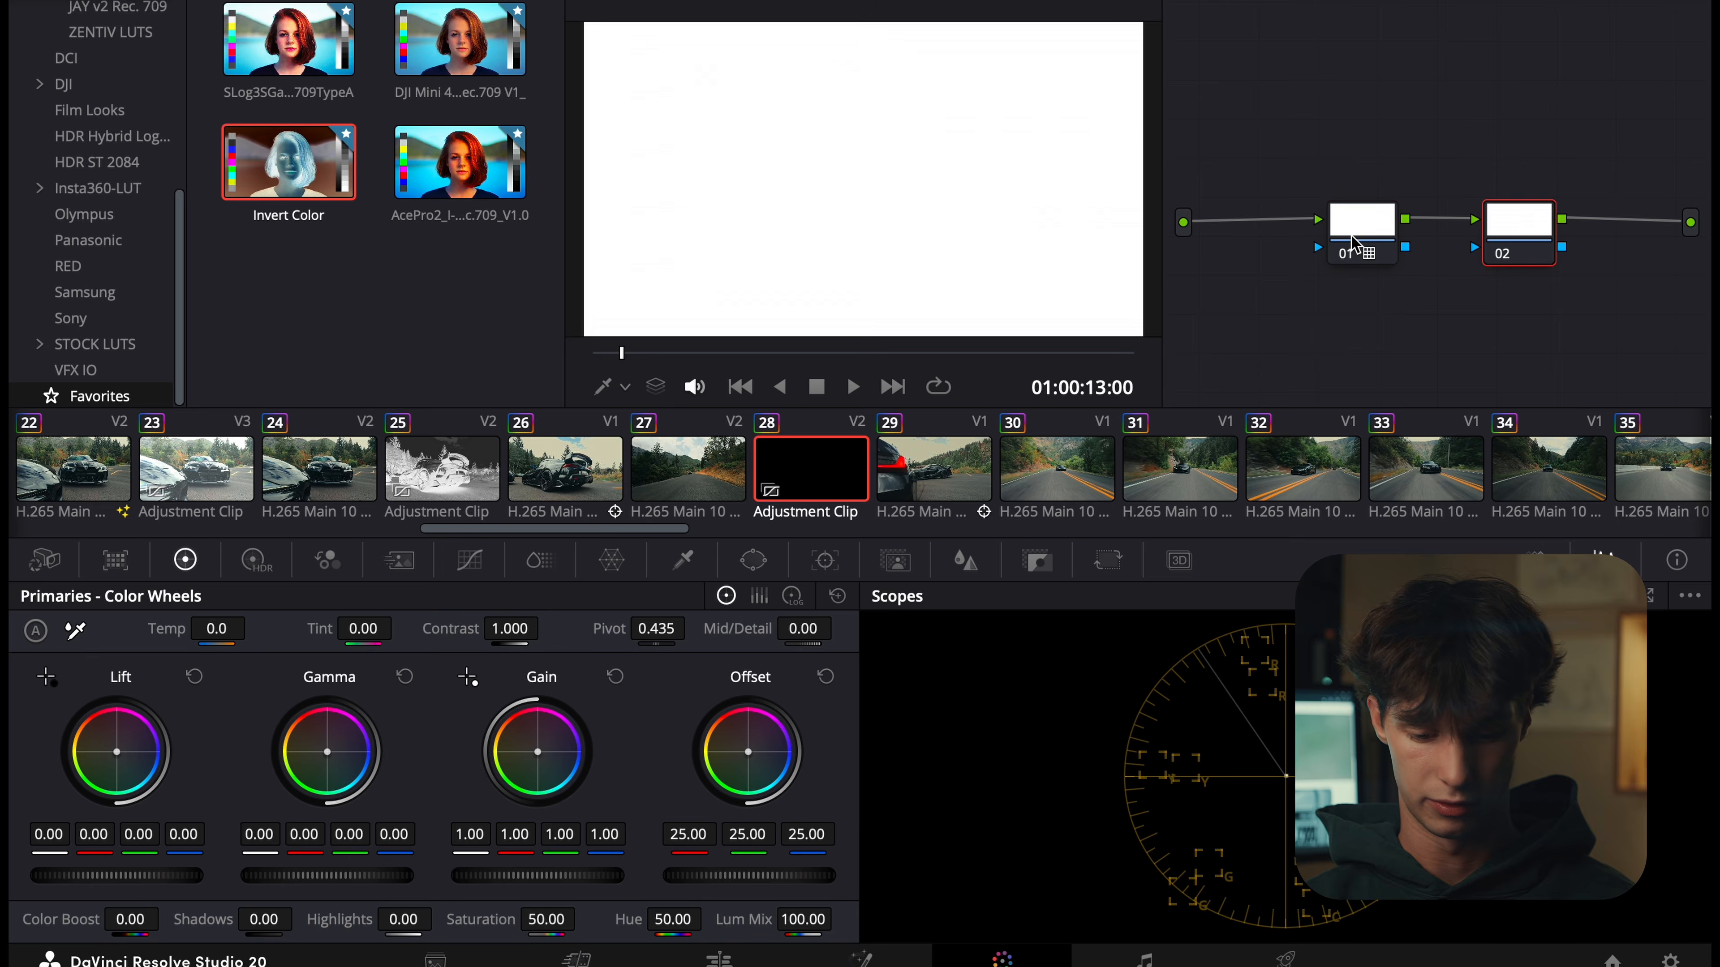
{"action": "left_click", "coordinate": [1493, 223]}
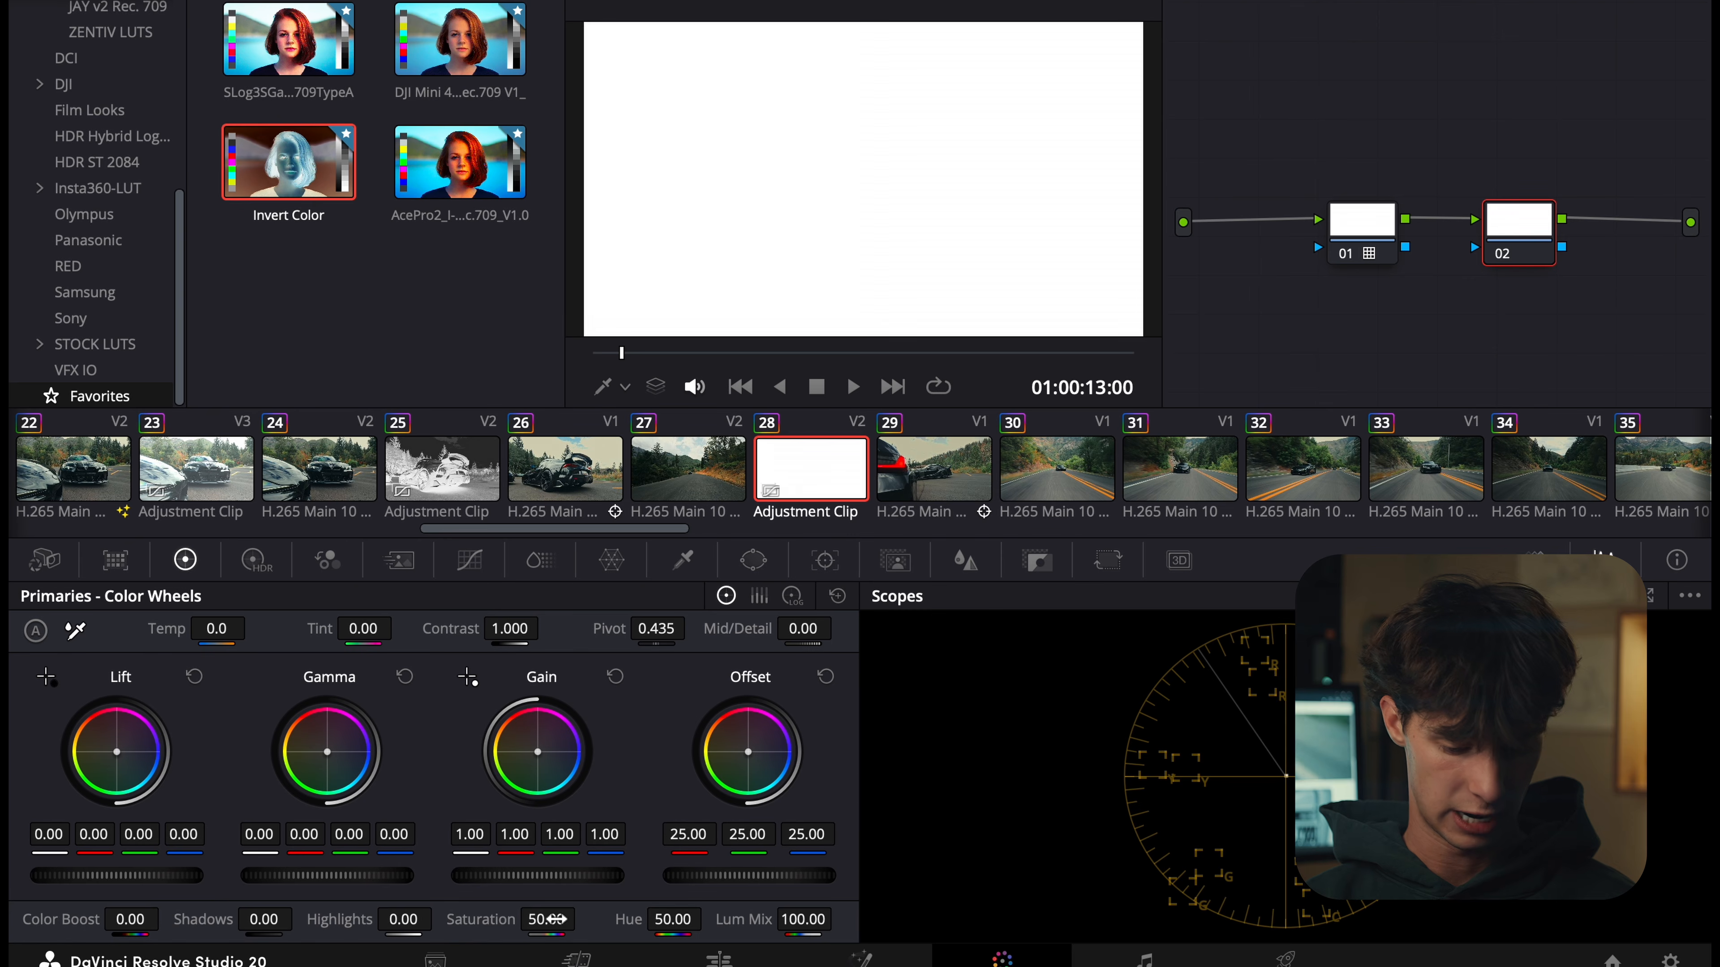
On the Edit page, split the adjustment clip at 01:00:13:00 and move its short first piece to Video 3 at 01:00:09:08.
{"action": "left_click", "coordinate": [752, 956]}
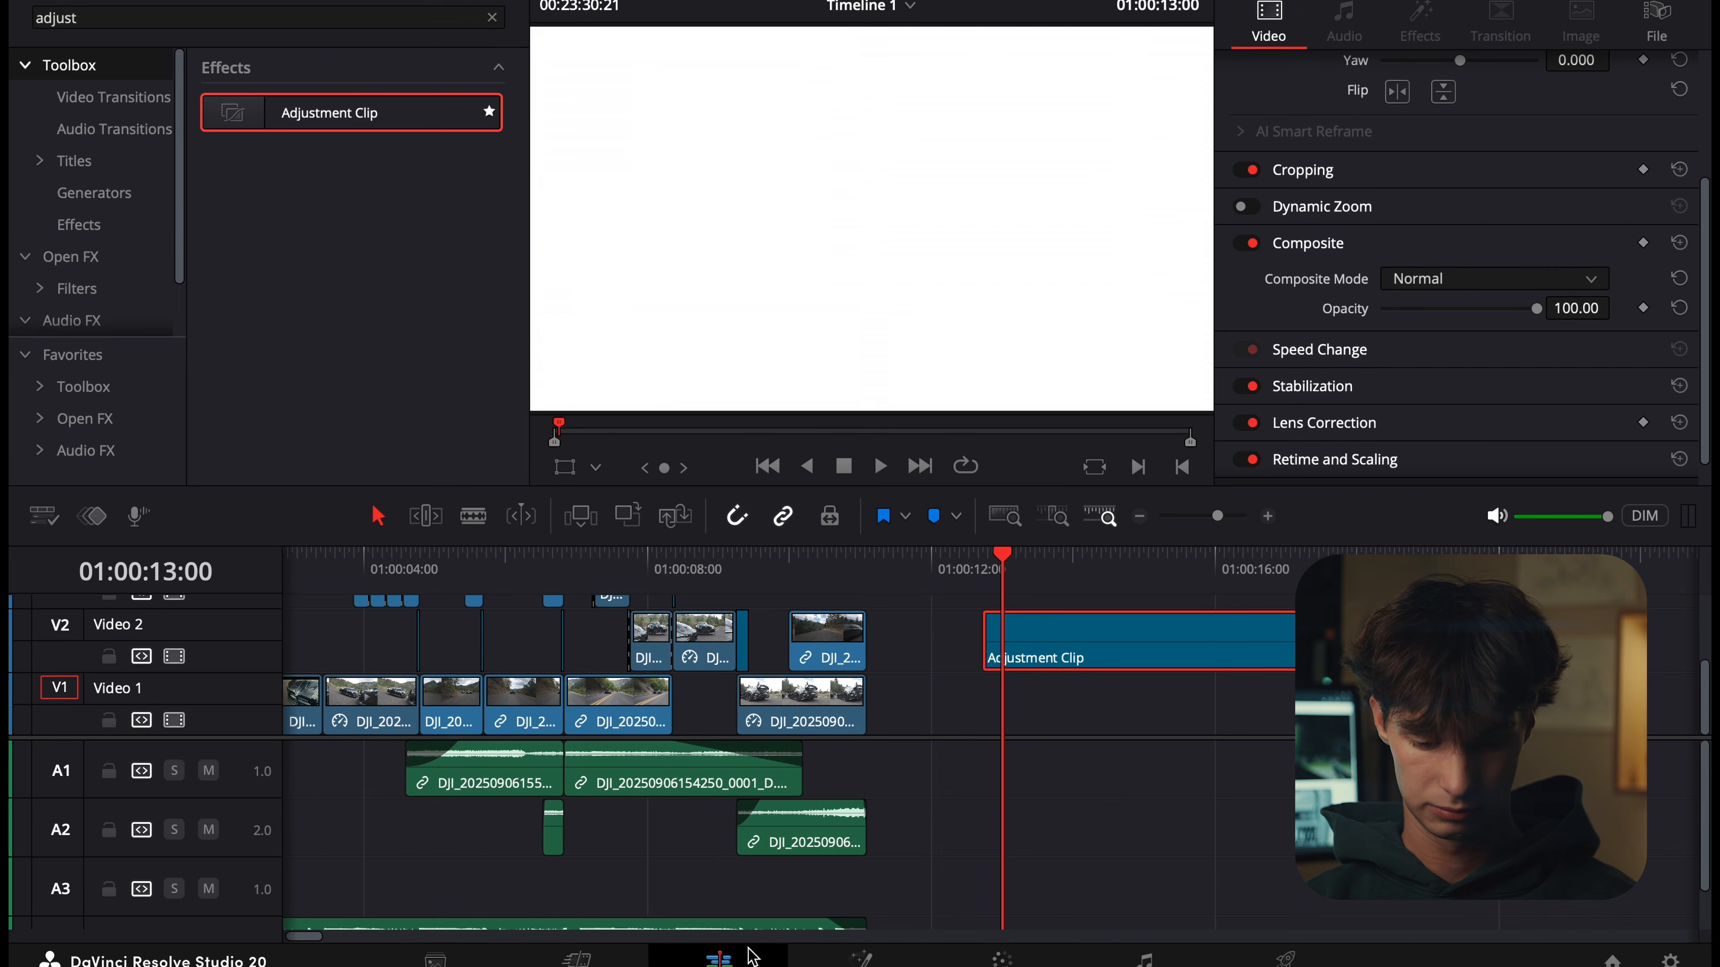
{"action": "scroll", "coordinate": [957, 651], "scroll_direction": "up", "scroll_amount": 2}
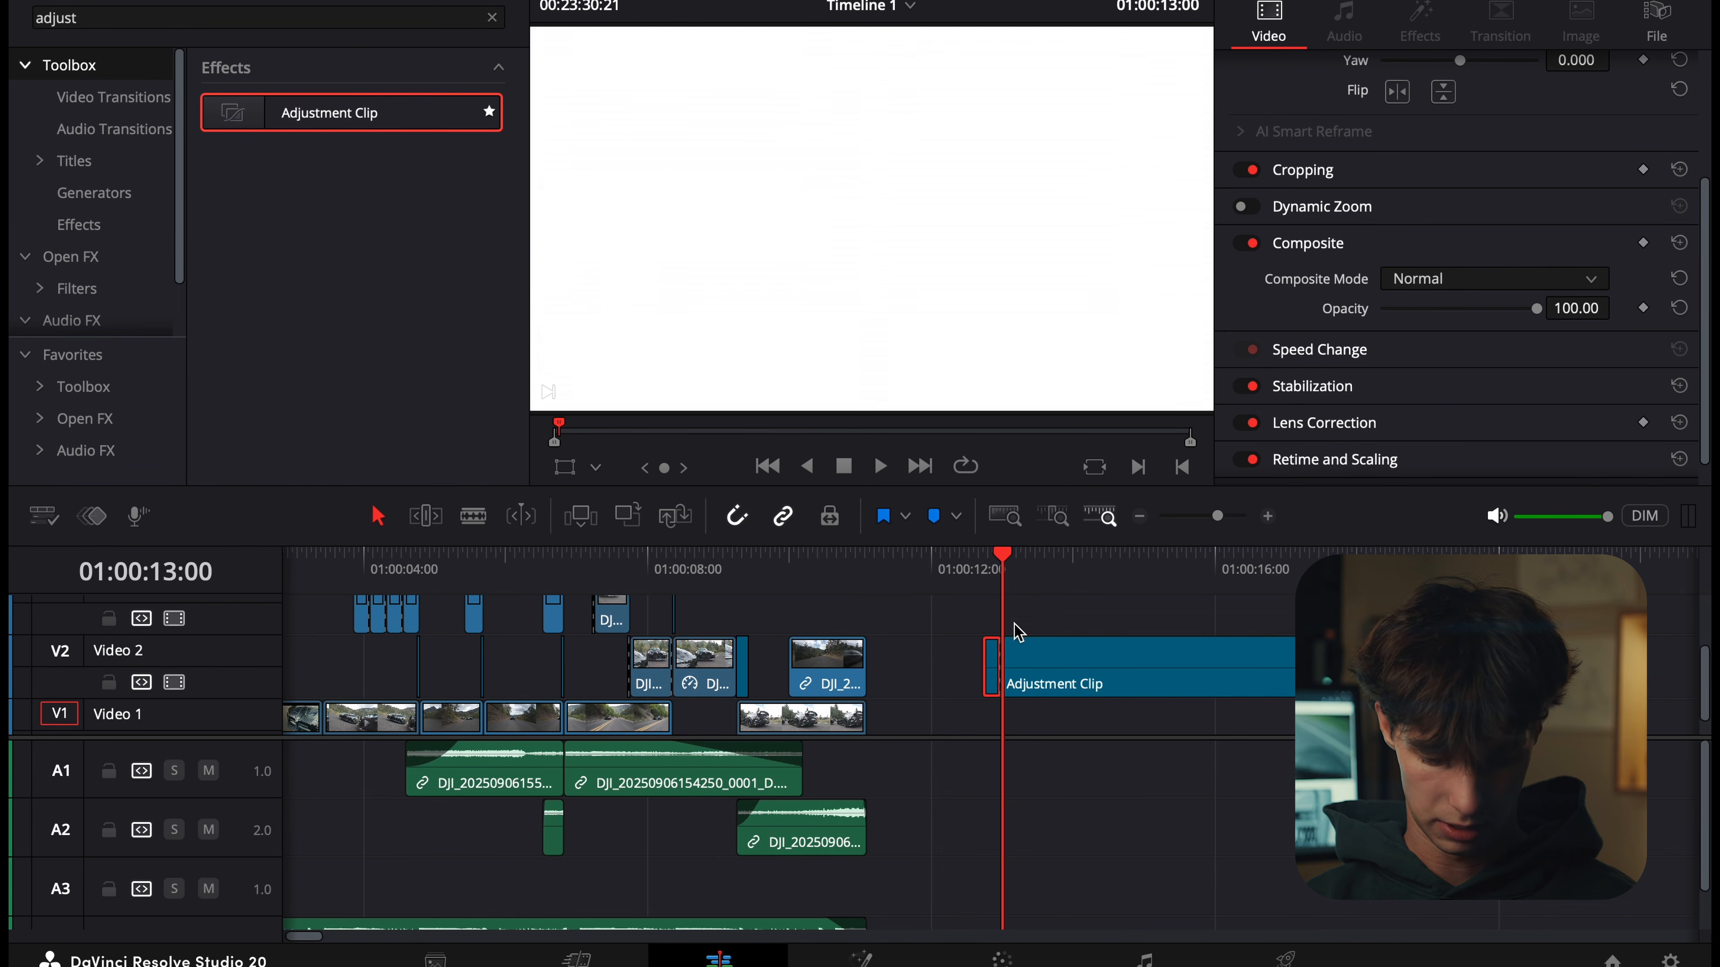
{"action": "left_click_drag", "start_coordinate": [969, 643], "coordinate": [738, 646]}
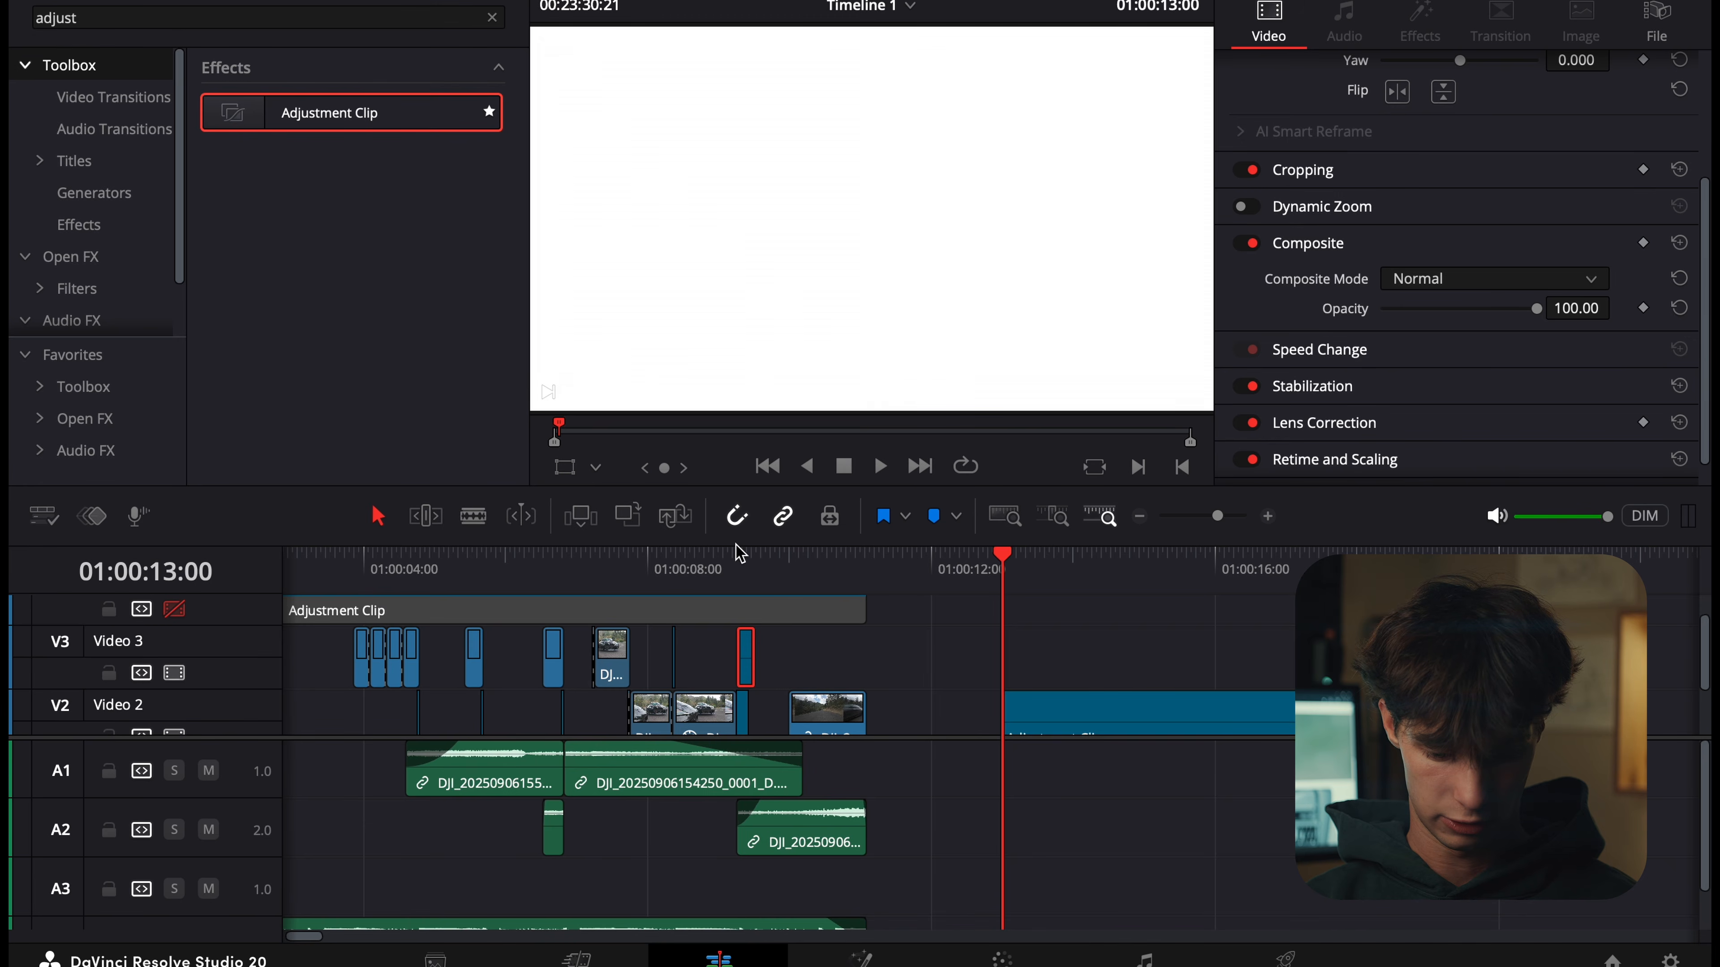
{"action": "left_click", "coordinate": [740, 574]}
Disable the original adjustment clip on Video 2 below the new piece, and shorten the Video 3 piece to match with a fade-out.
{"action": "left_click", "coordinate": [1268, 516]}
{"action": "left_click", "coordinate": [1266, 516]}
{"action": "left_click", "coordinate": [1263, 516]}
{"action": "scroll", "coordinate": [1288, 648], "scroll_direction": "right", "scroll_amount": 5}
{"action": "scroll", "coordinate": [1285, 647], "scroll_direction": "down", "scroll_amount": 4}
{"action": "left_click", "coordinate": [1005, 686]}
{"action": "key", "text": "d"}
{"action": "scroll", "coordinate": [1172, 667], "scroll_direction": "up", "scroll_amount": 4}
{"action": "left_click_drag", "start_coordinate": [1317, 670], "coordinate": [1025, 641]}
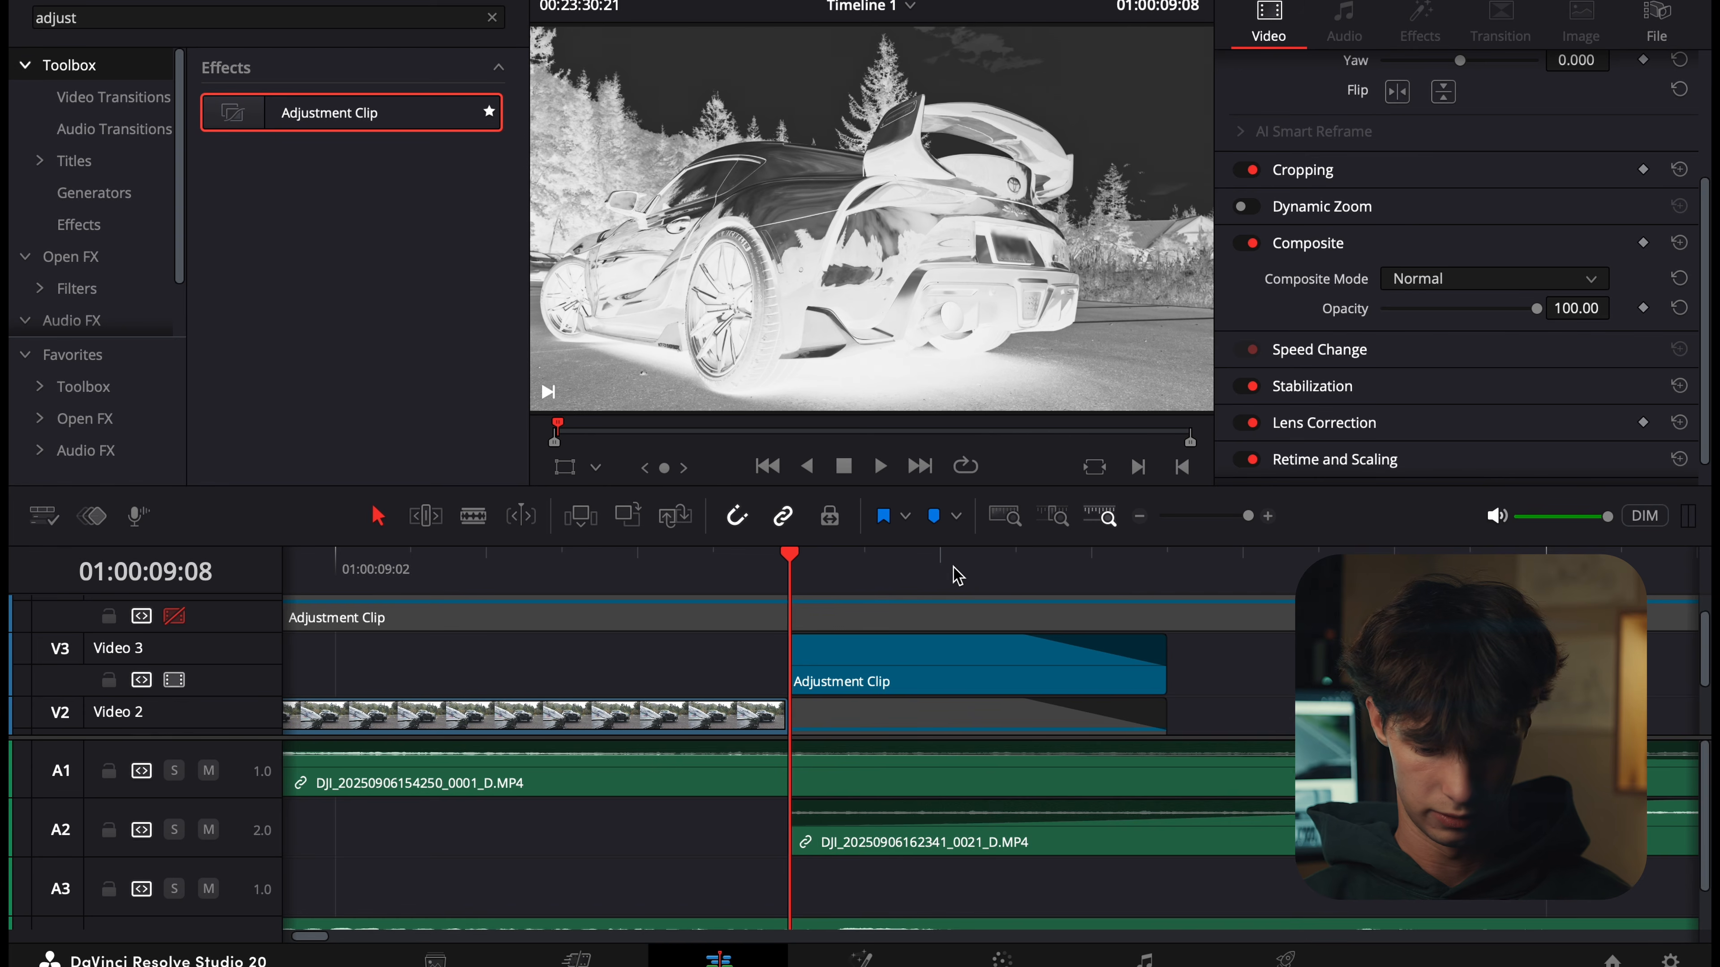
Turn off node 02 on the Video 3 adjustment clip and preview the coloured inversion on the Edit page.
{"action": "left_click", "coordinate": [1140, 517]}
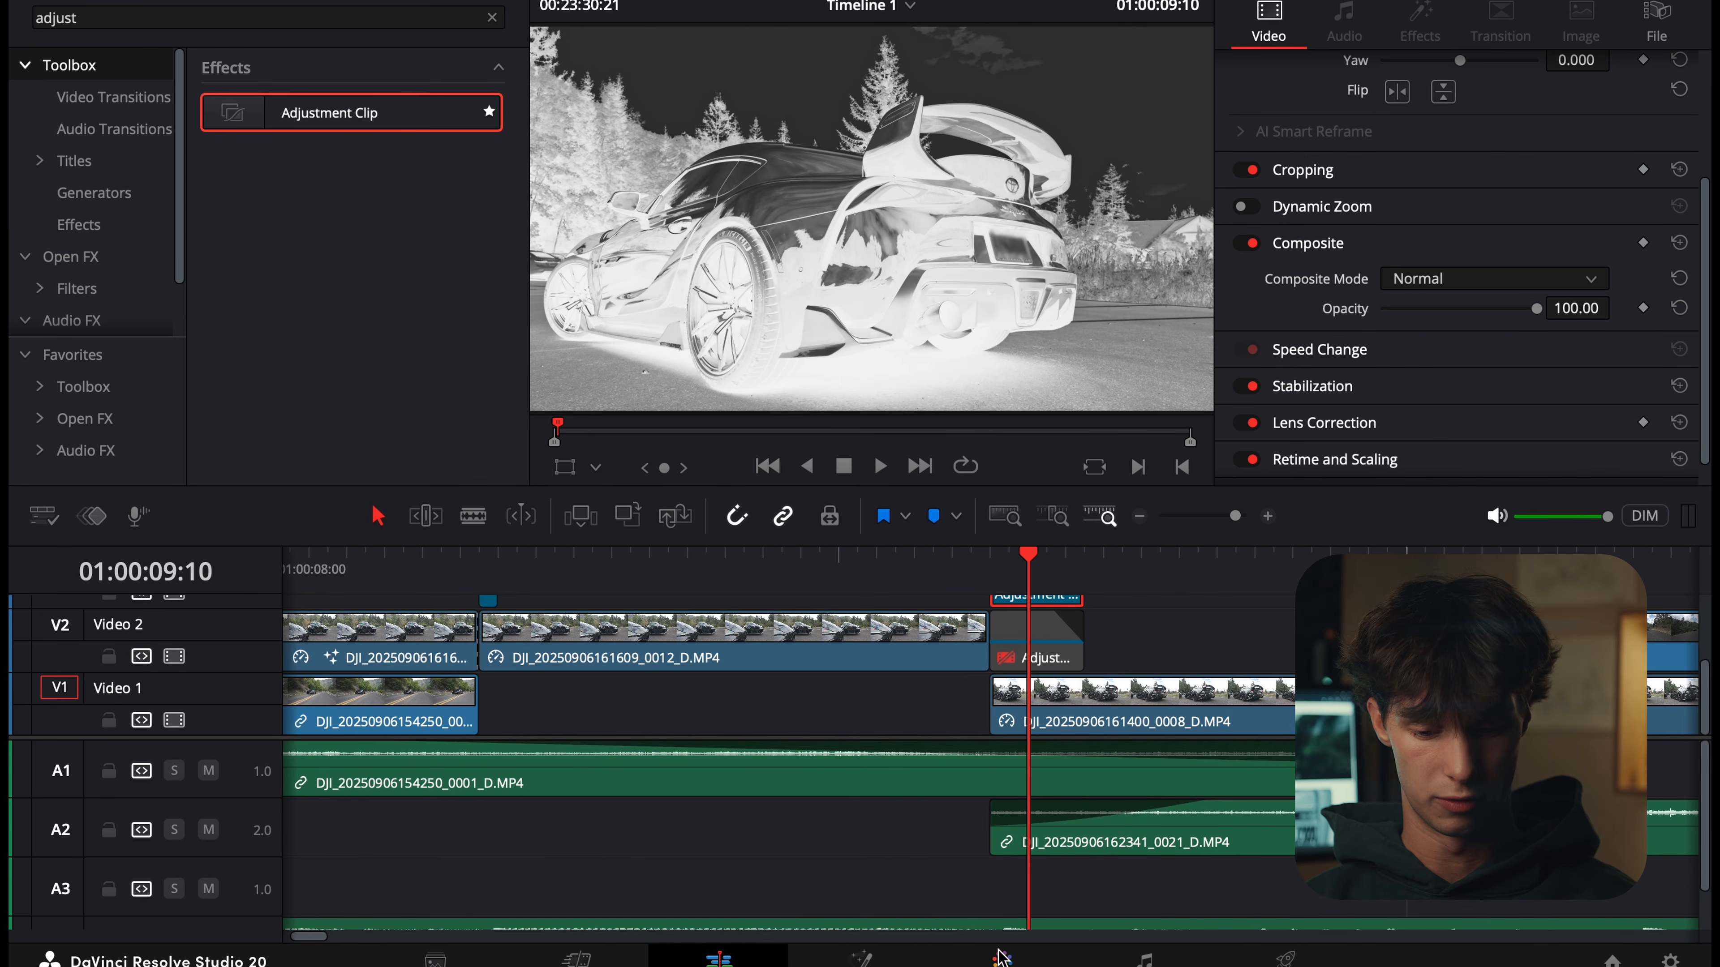
{"action": "left_click", "coordinate": [1001, 957]}
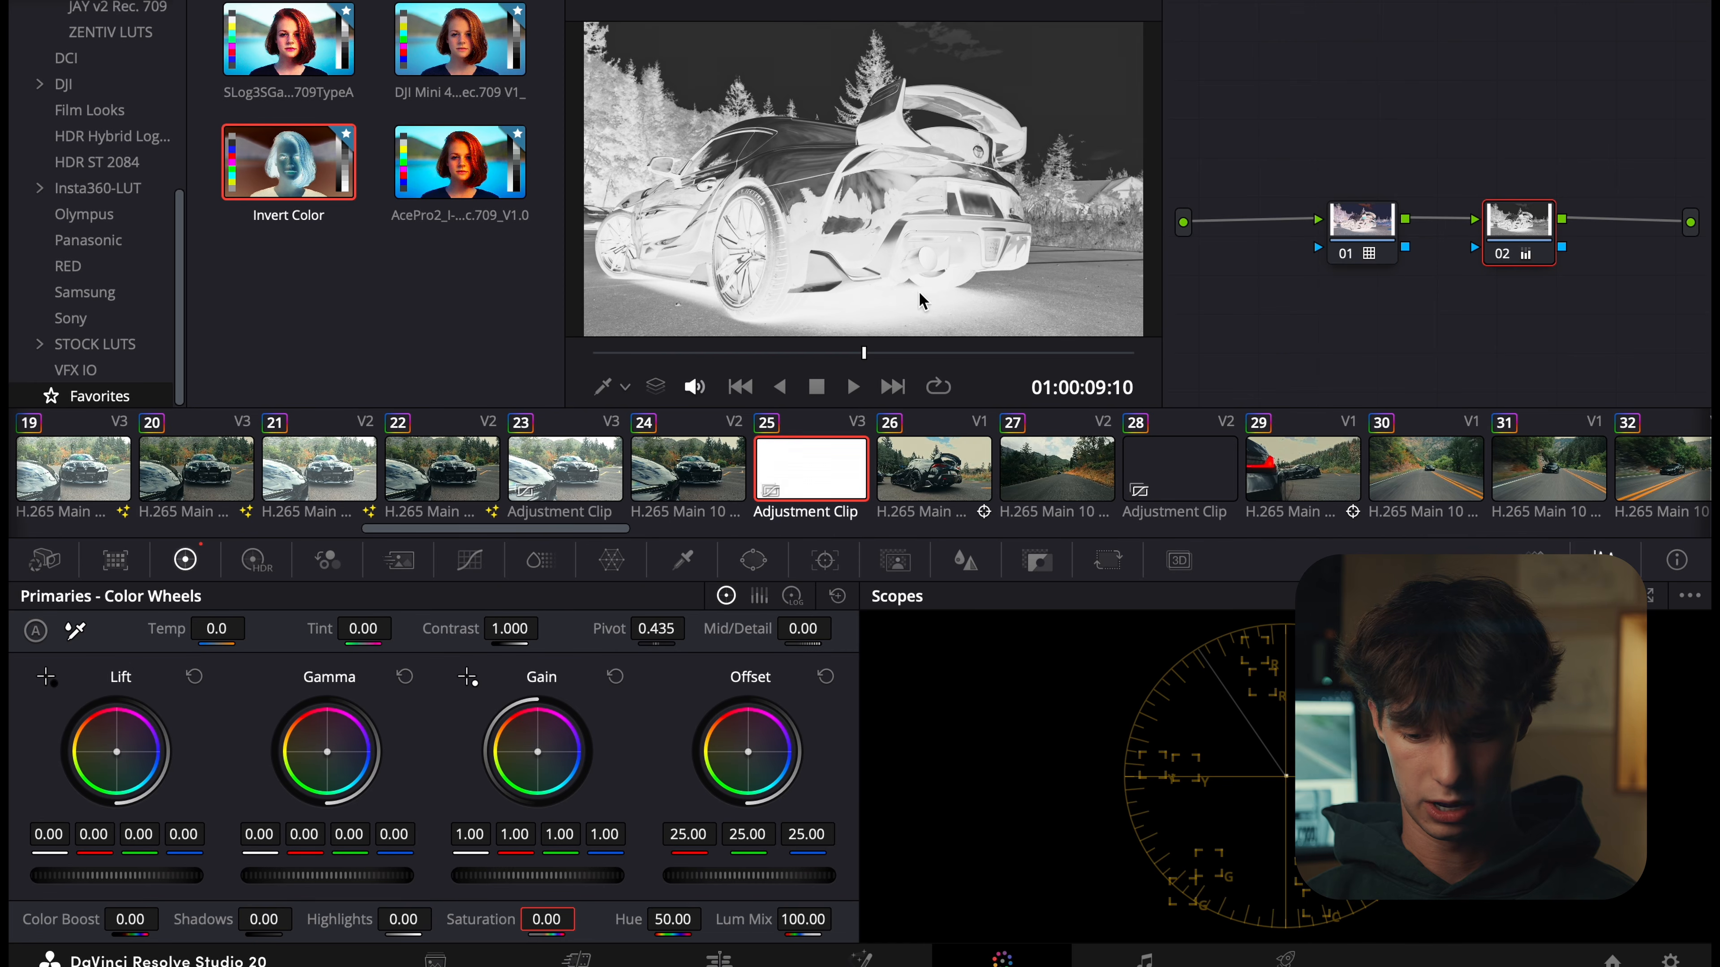
{"action": "left_click", "coordinate": [1497, 253]}
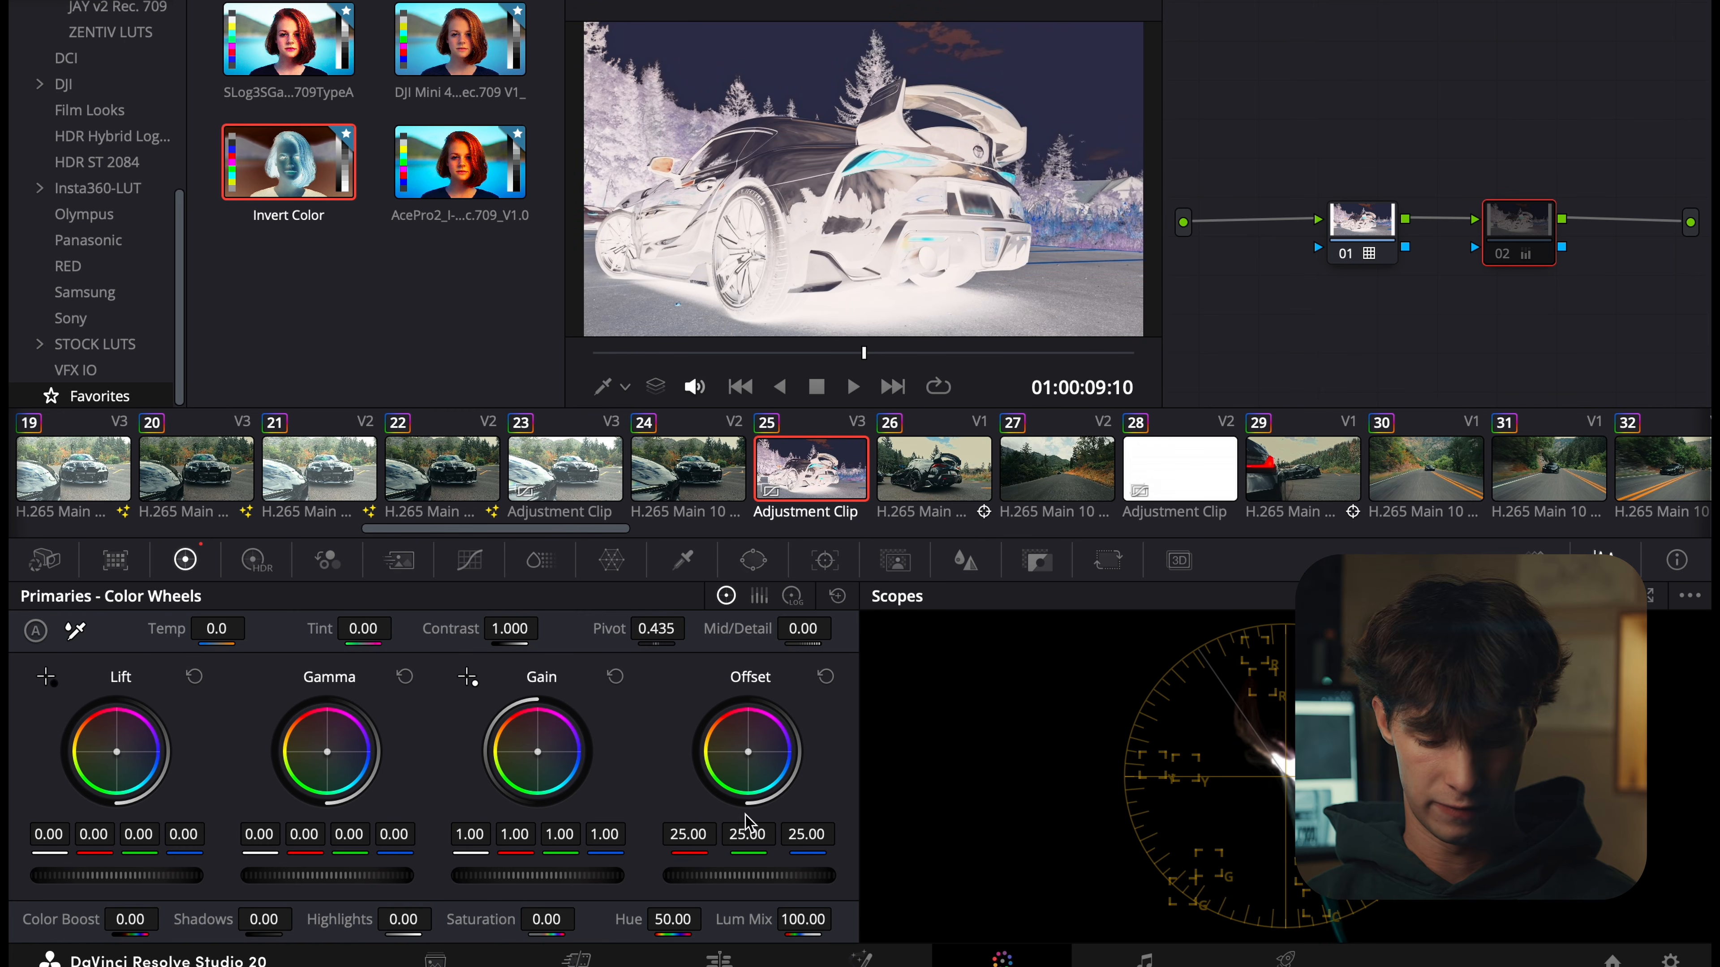
{"action": "key", "text": "shift+4"}
{"action": "left_click", "coordinate": [842, 569]}
{"action": "key", "text": "space"}
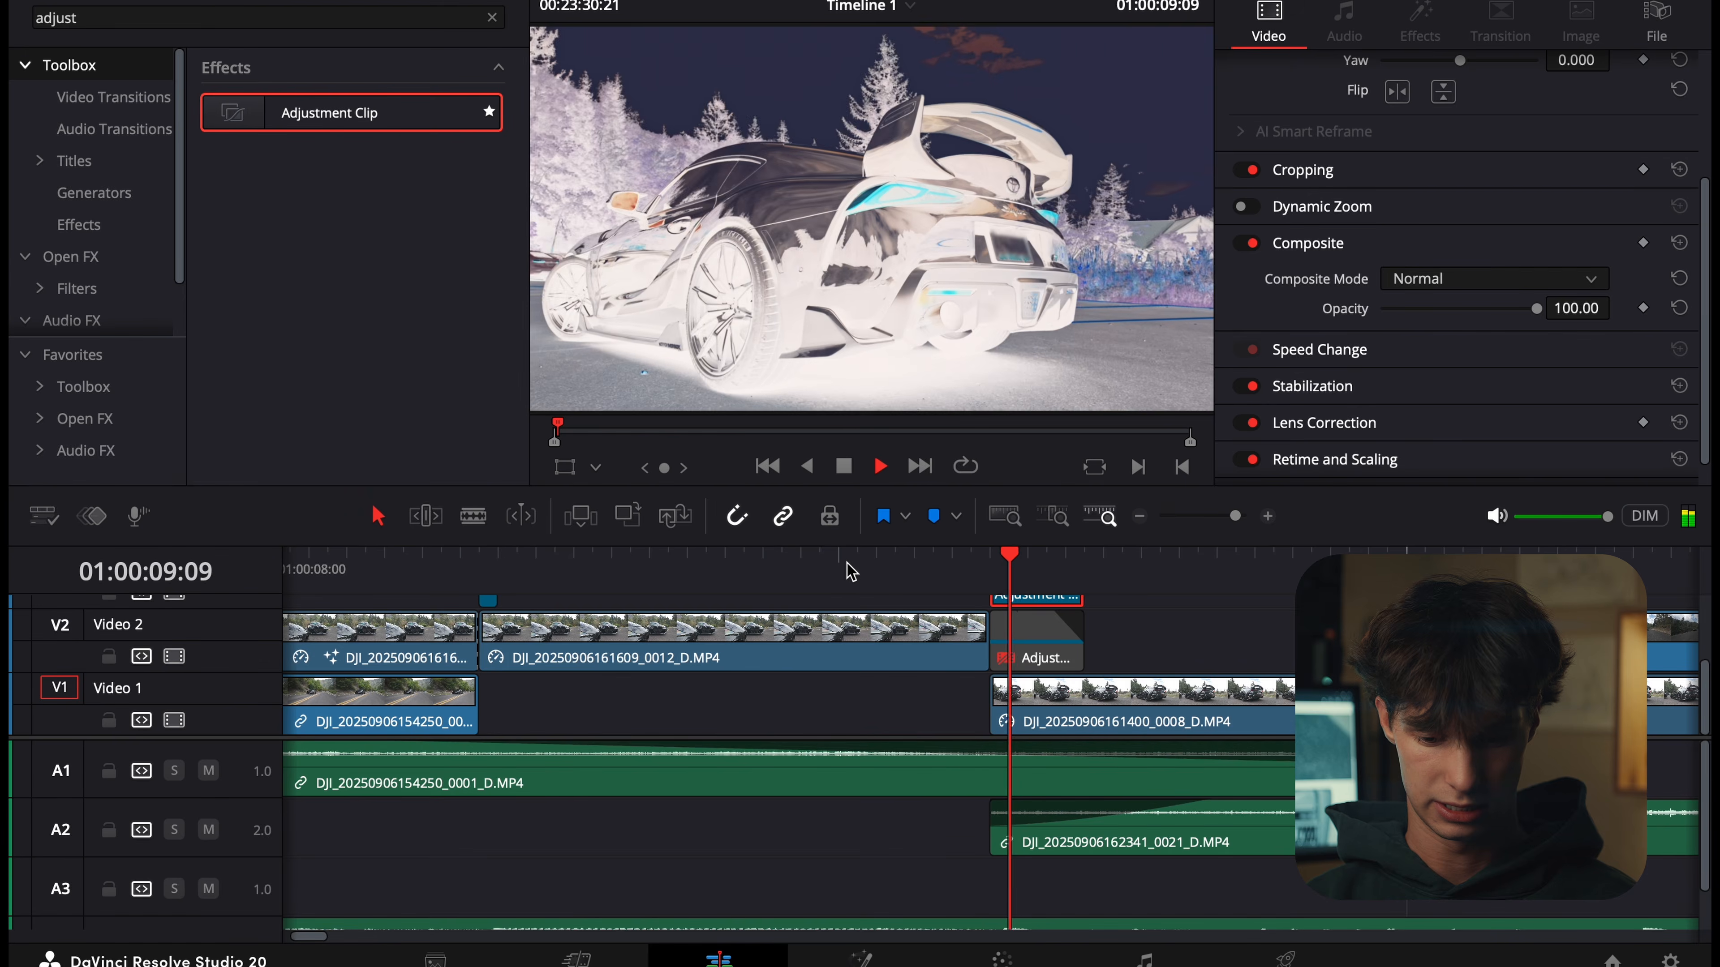
{"action": "left_click_drag", "start_coordinate": [996, 564], "coordinate": [1026, 562]}
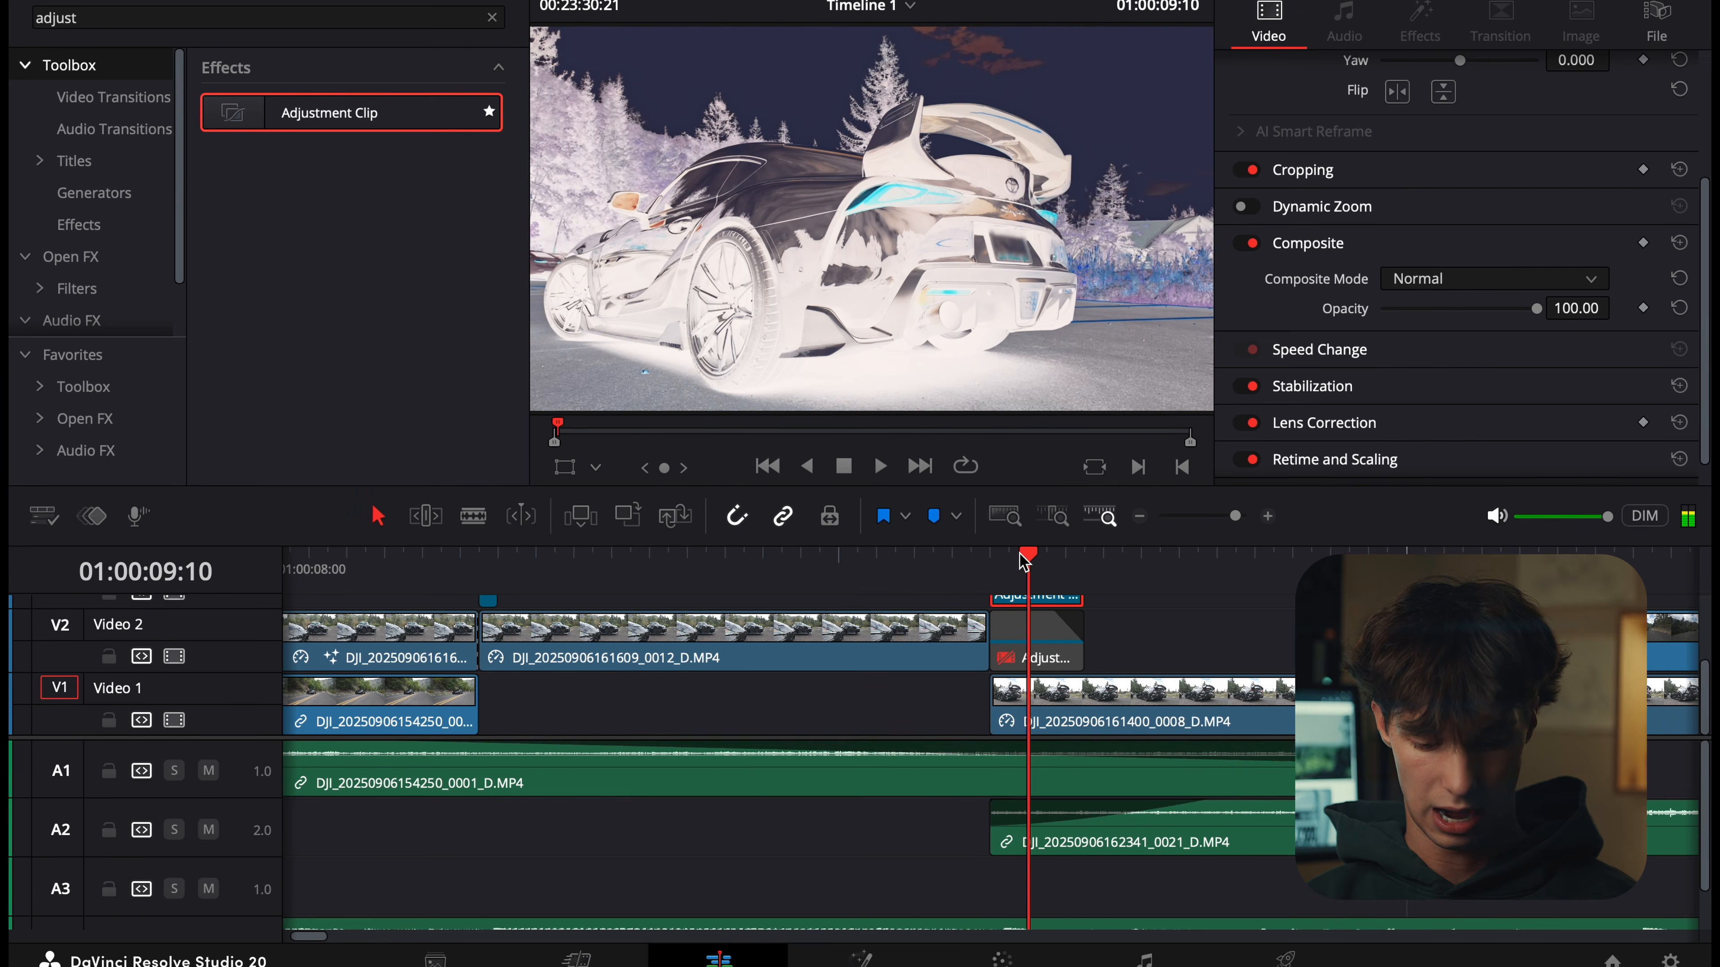
Turn node 02 back on and play the black-and-white inversion flash on the Edit page.
{"action": "key", "text": "shift+6"}
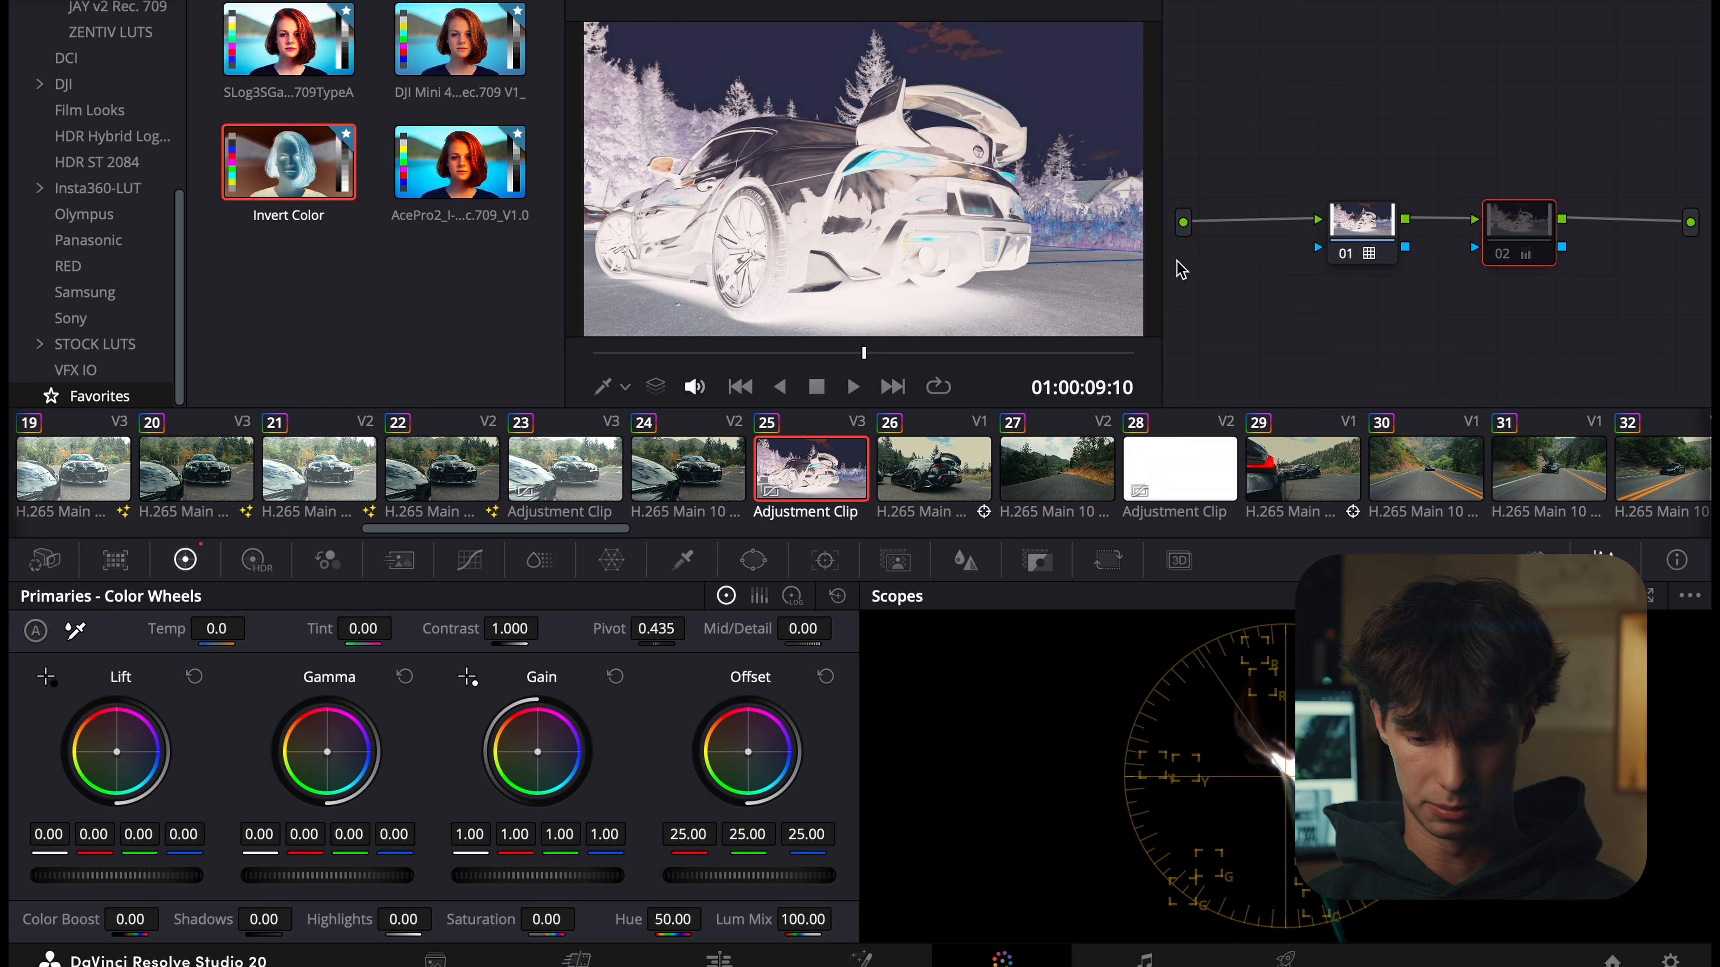
{"action": "left_click", "coordinate": [1502, 255]}
{"action": "left_click", "coordinate": [746, 959]}
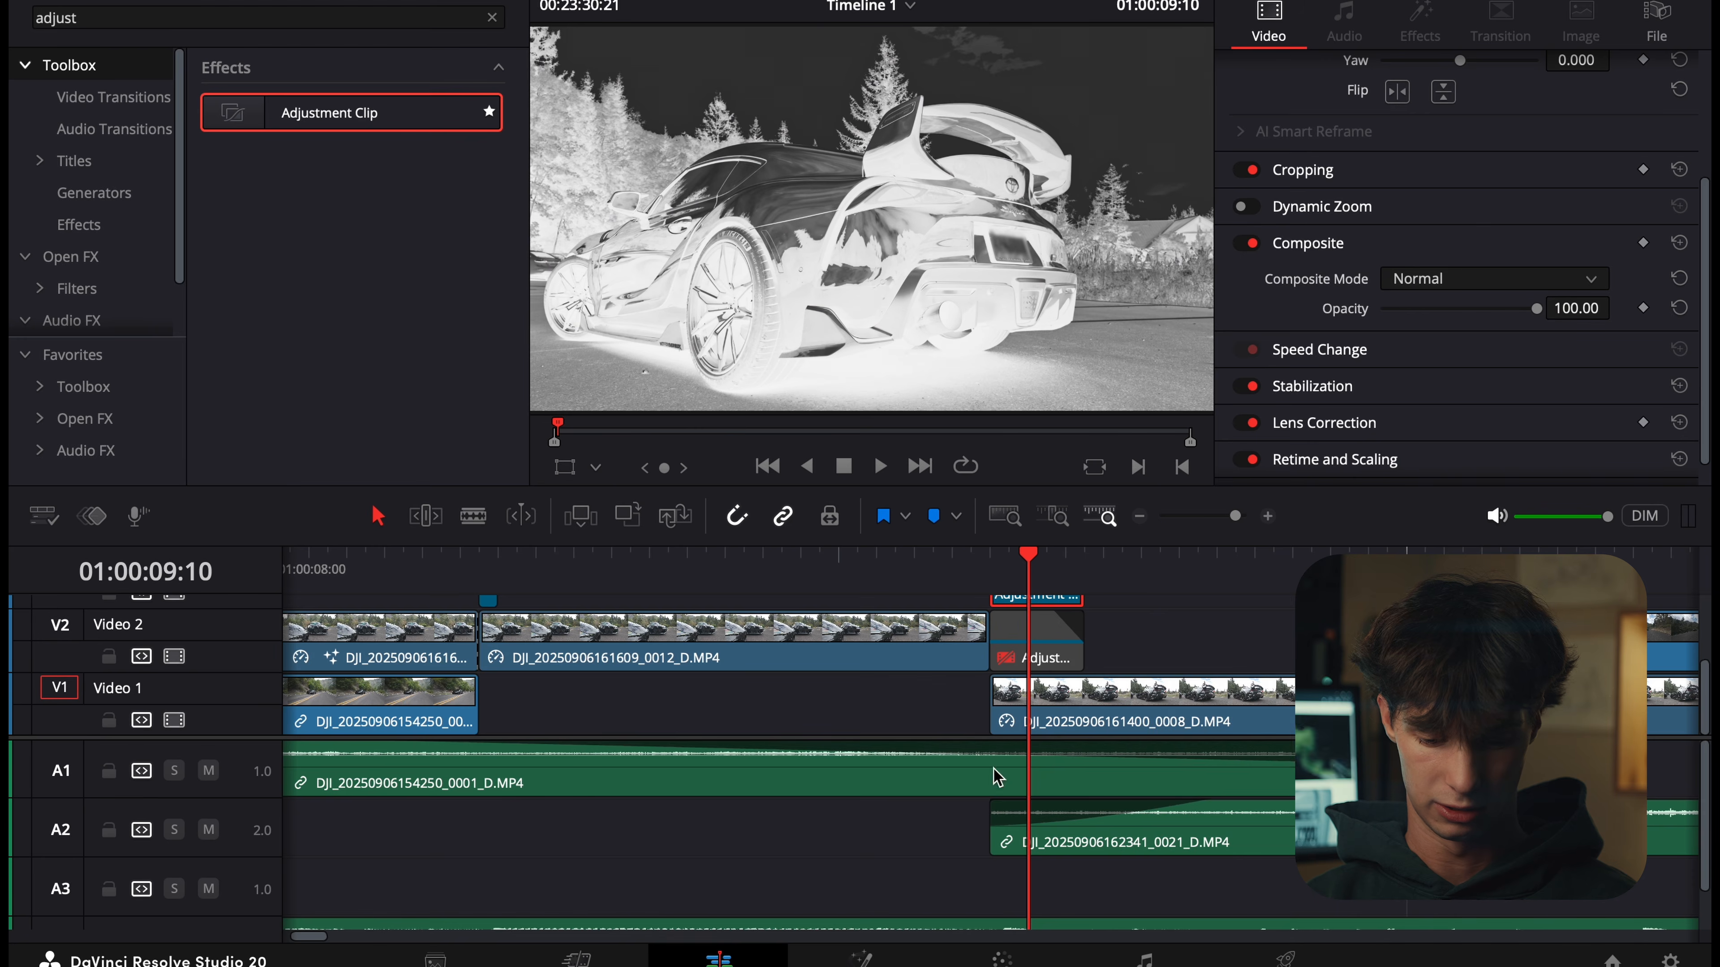
{"action": "left_click", "coordinate": [892, 564]}
{"action": "key", "text": "space"}
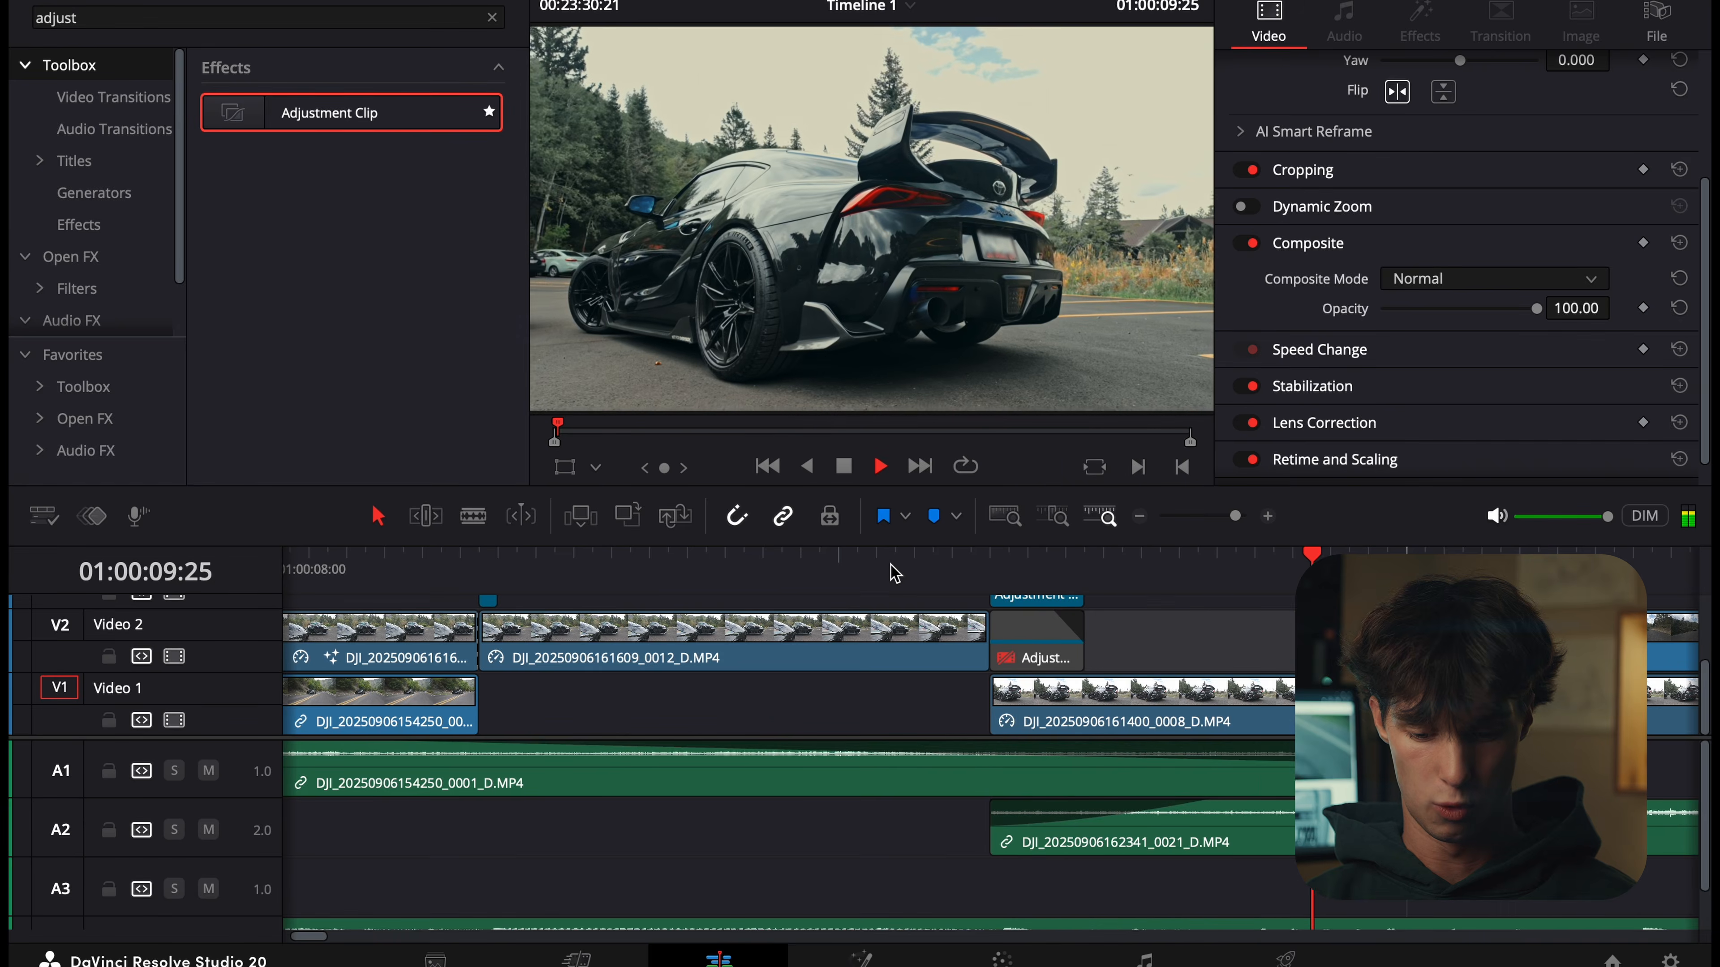
{"action": "key", "text": "space"}
Delete the disabled adjustment clip on Video 2 and move the new inversion clip from Video 3 down into its place.
{"action": "left_click", "coordinate": [1139, 517]}
{"action": "left_click", "coordinate": [1097, 644]}
{"action": "key", "text": "BackSpace"}
{"action": "left_click", "coordinate": [1098, 642]}
{"action": "scroll", "coordinate": [1098, 643], "scroll_direction": "up", "scroll_amount": 1}
{"action": "left_click_drag", "start_coordinate": [1092, 624], "coordinate": [1097, 671]}
Scrub up to the adjustment clip on Video 2 at 01:00:02:16 near the start of the edit.
{"action": "scroll", "coordinate": [1175, 617], "scroll_direction": "right", "scroll_amount": 6}
{"action": "scroll", "coordinate": [1173, 616], "scroll_direction": "down", "scroll_amount": 2}
{"action": "scroll", "coordinate": [1174, 616], "scroll_direction": "left", "scroll_amount": 10}
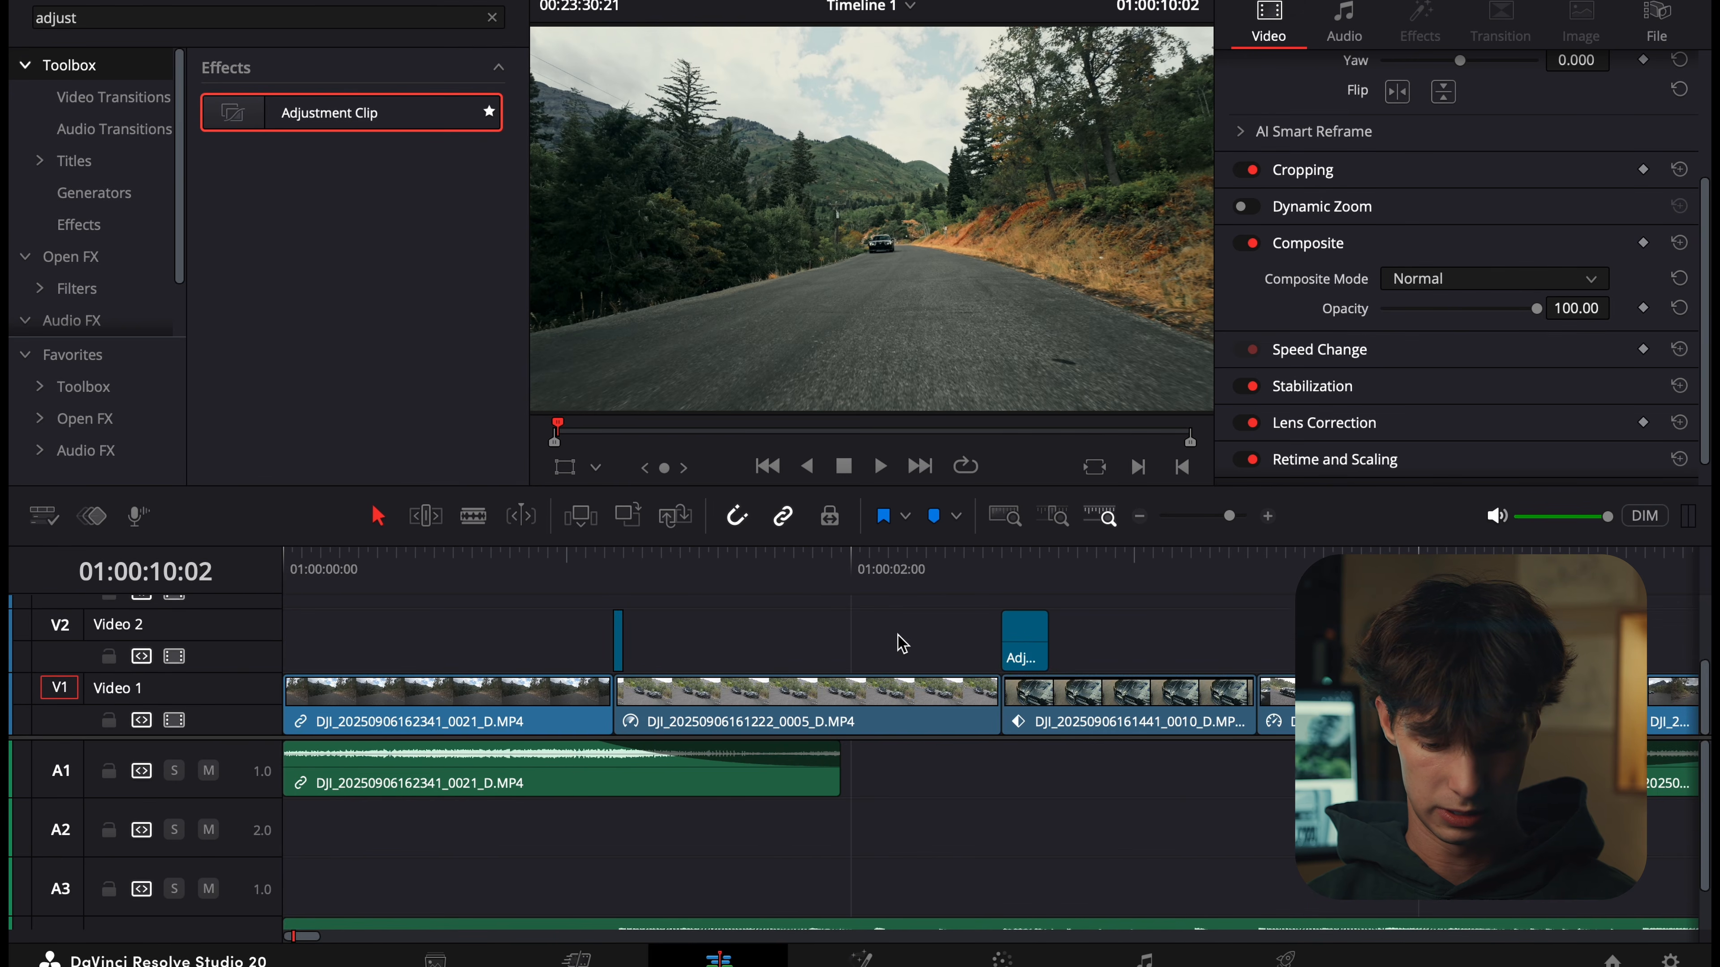
{"action": "left_click", "coordinate": [936, 569]}
{"action": "left_click_drag", "start_coordinate": [940, 571], "coordinate": [1002, 567]}
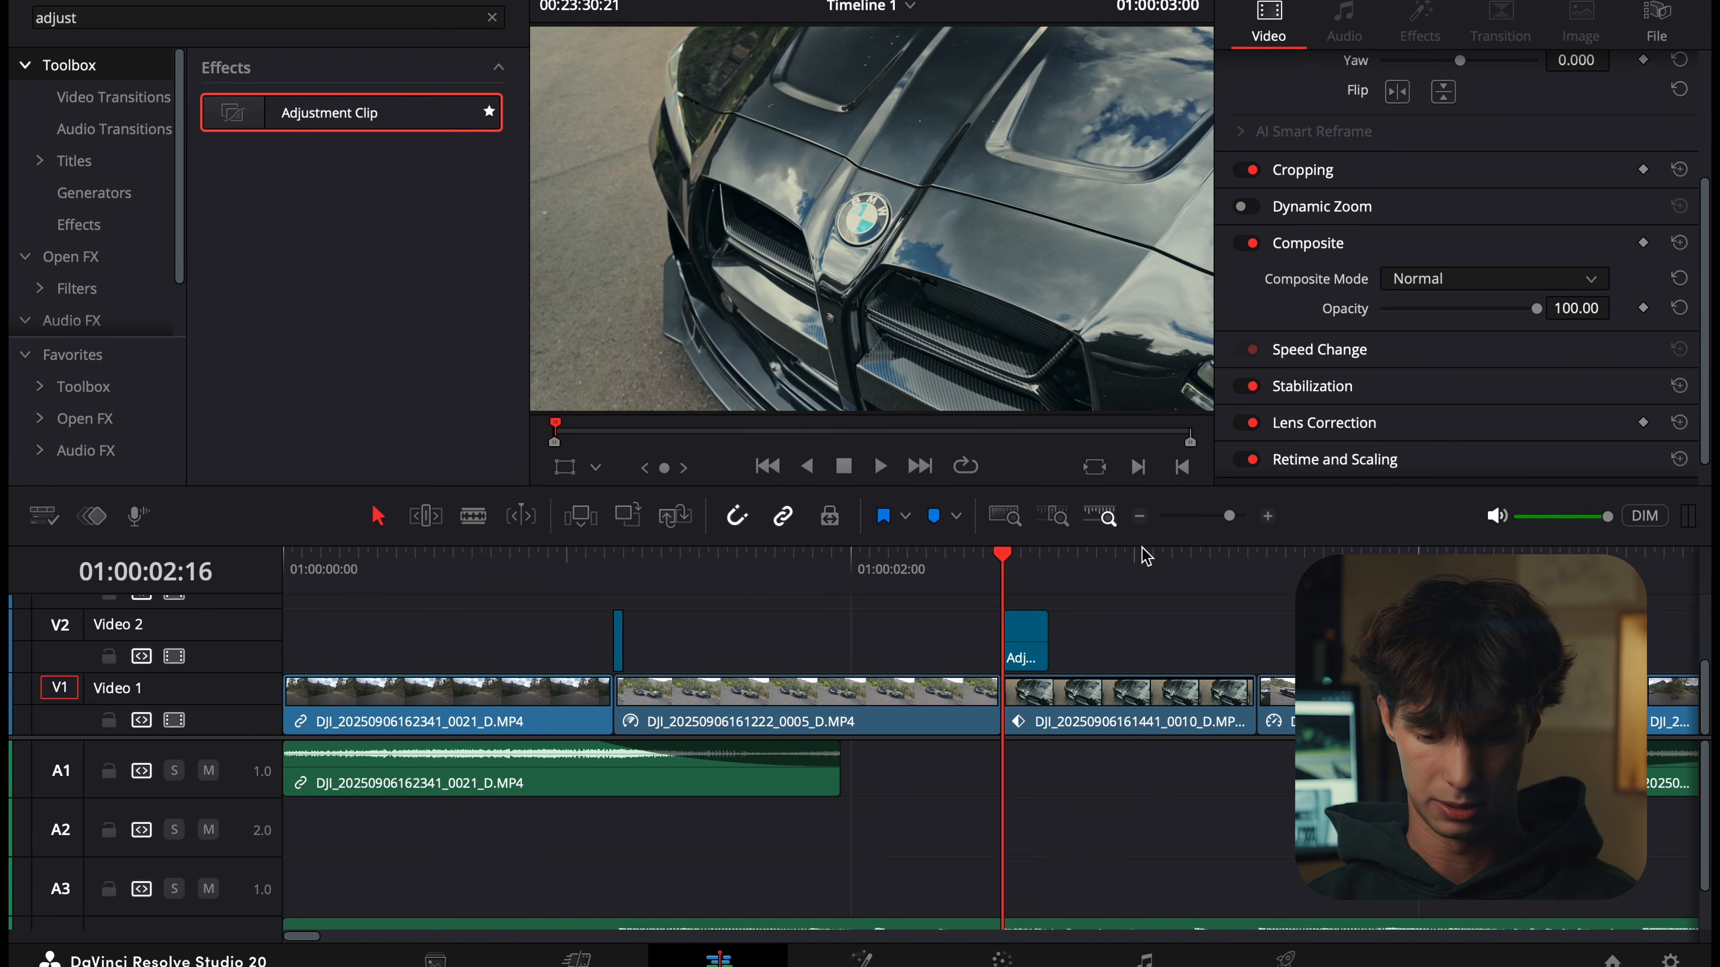
{"action": "left_click", "coordinate": [1267, 516]}
{"action": "left_click", "coordinate": [1268, 516]}
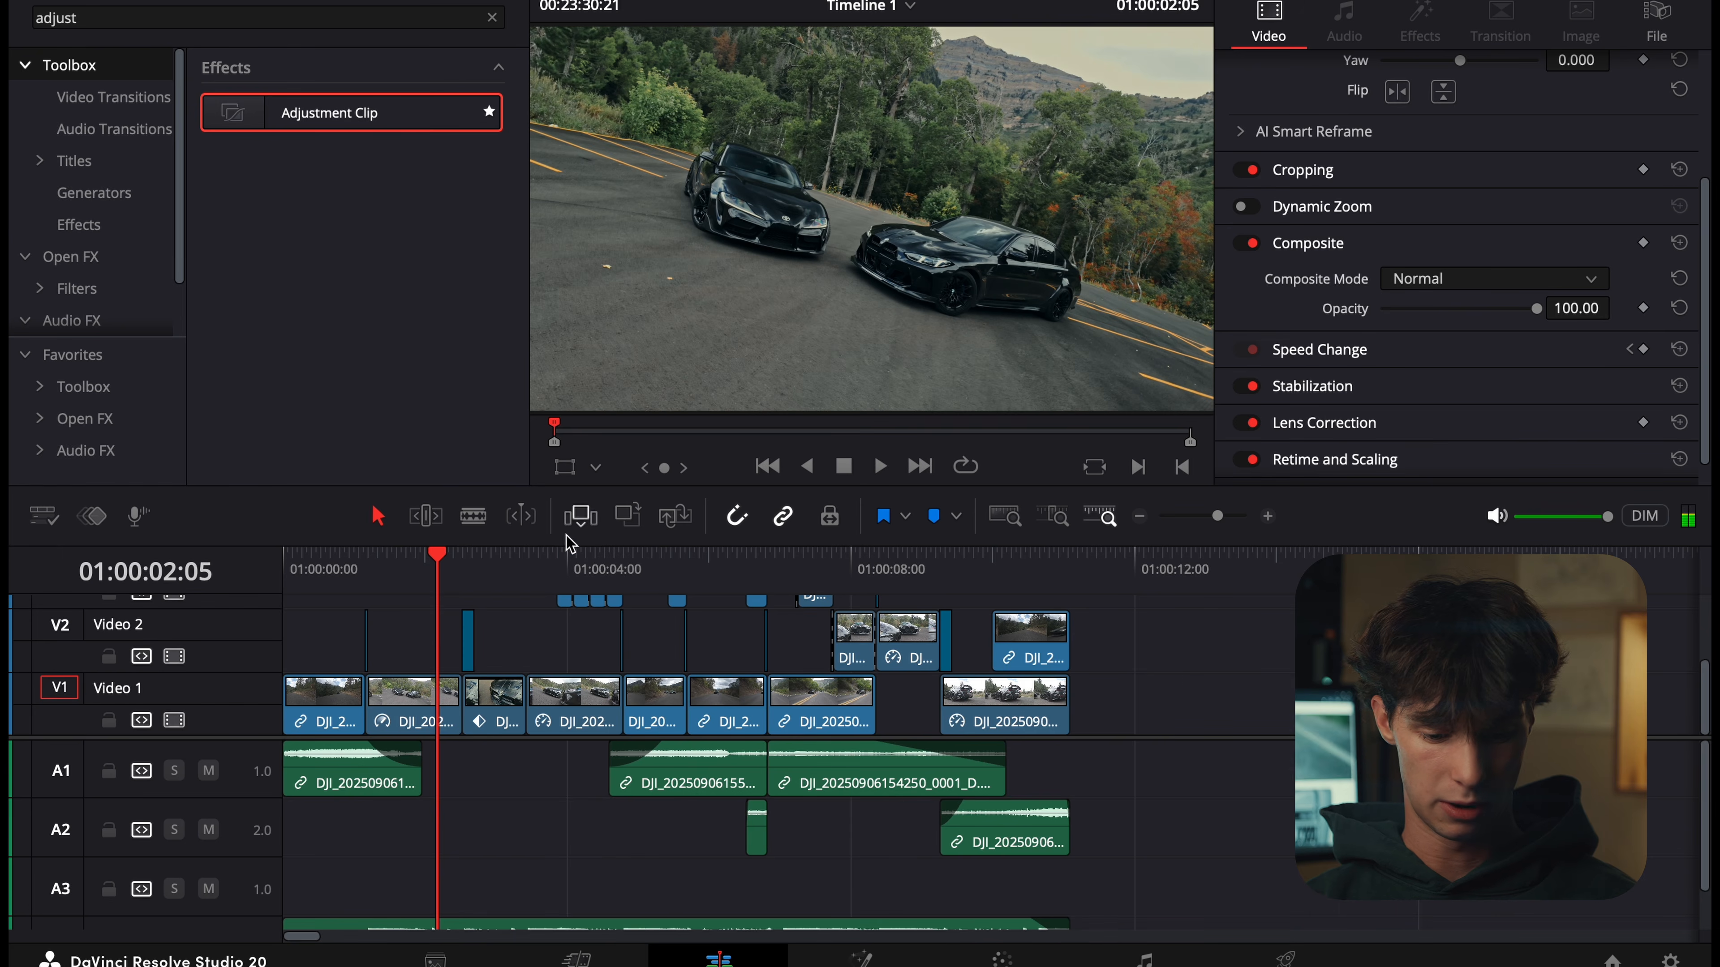
{"action": "left_click", "coordinate": [560, 577]}
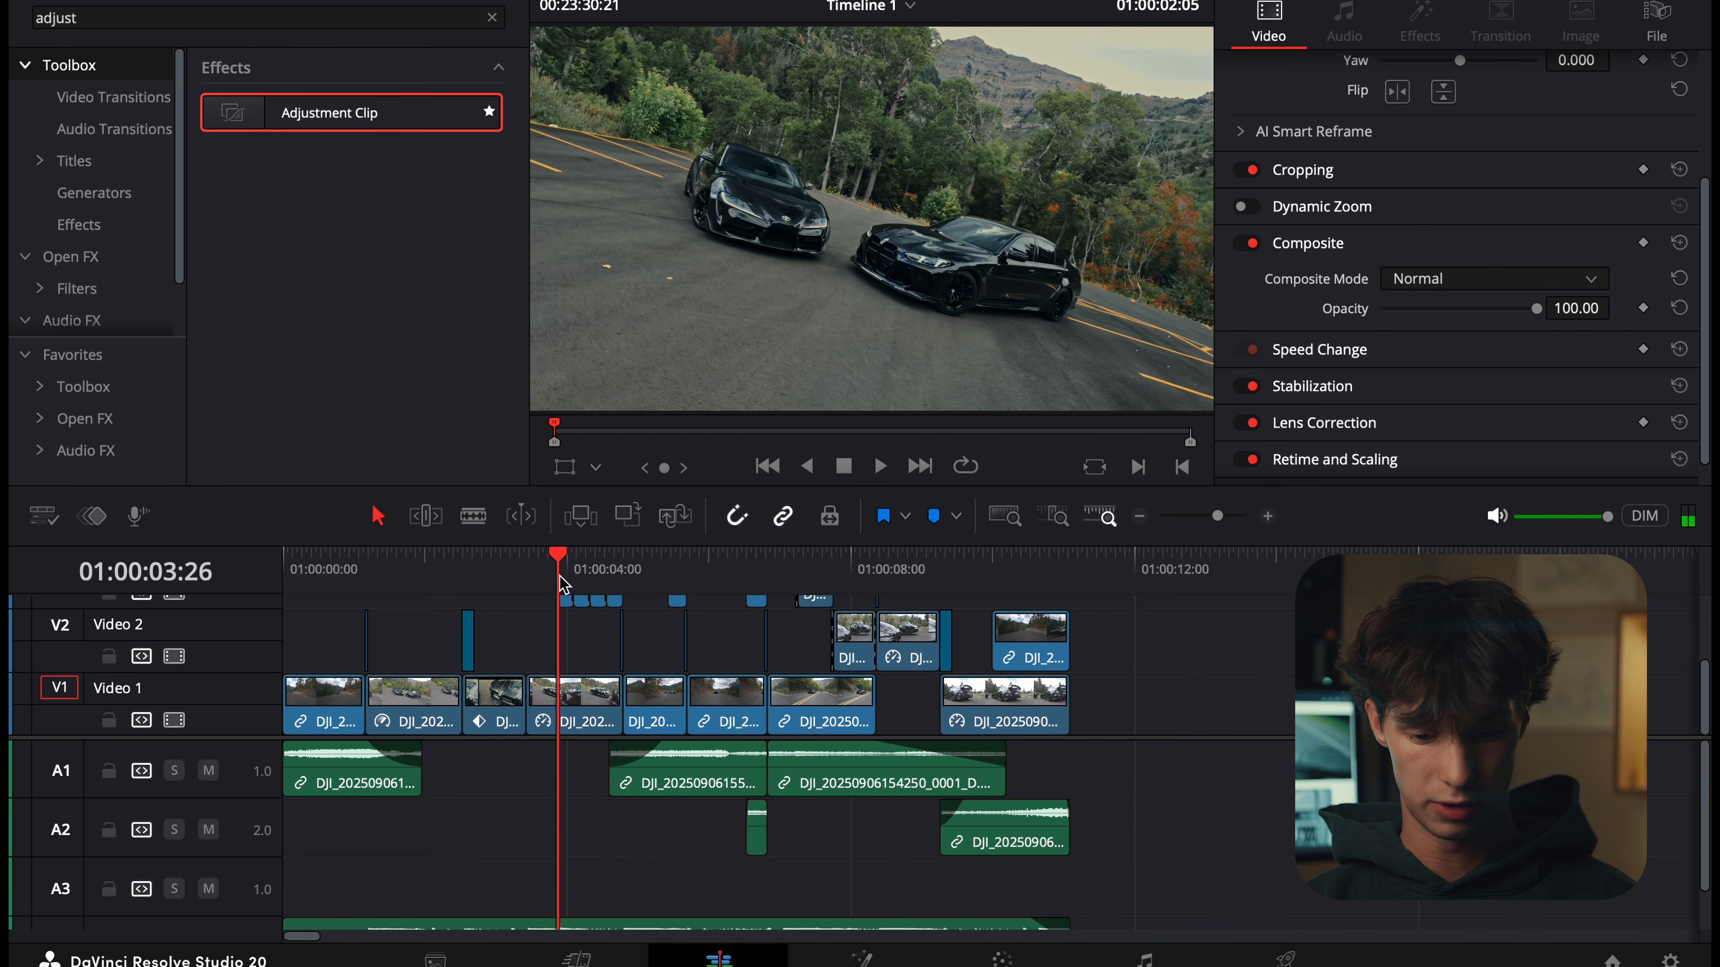
{"action": "key", "text": "space"}
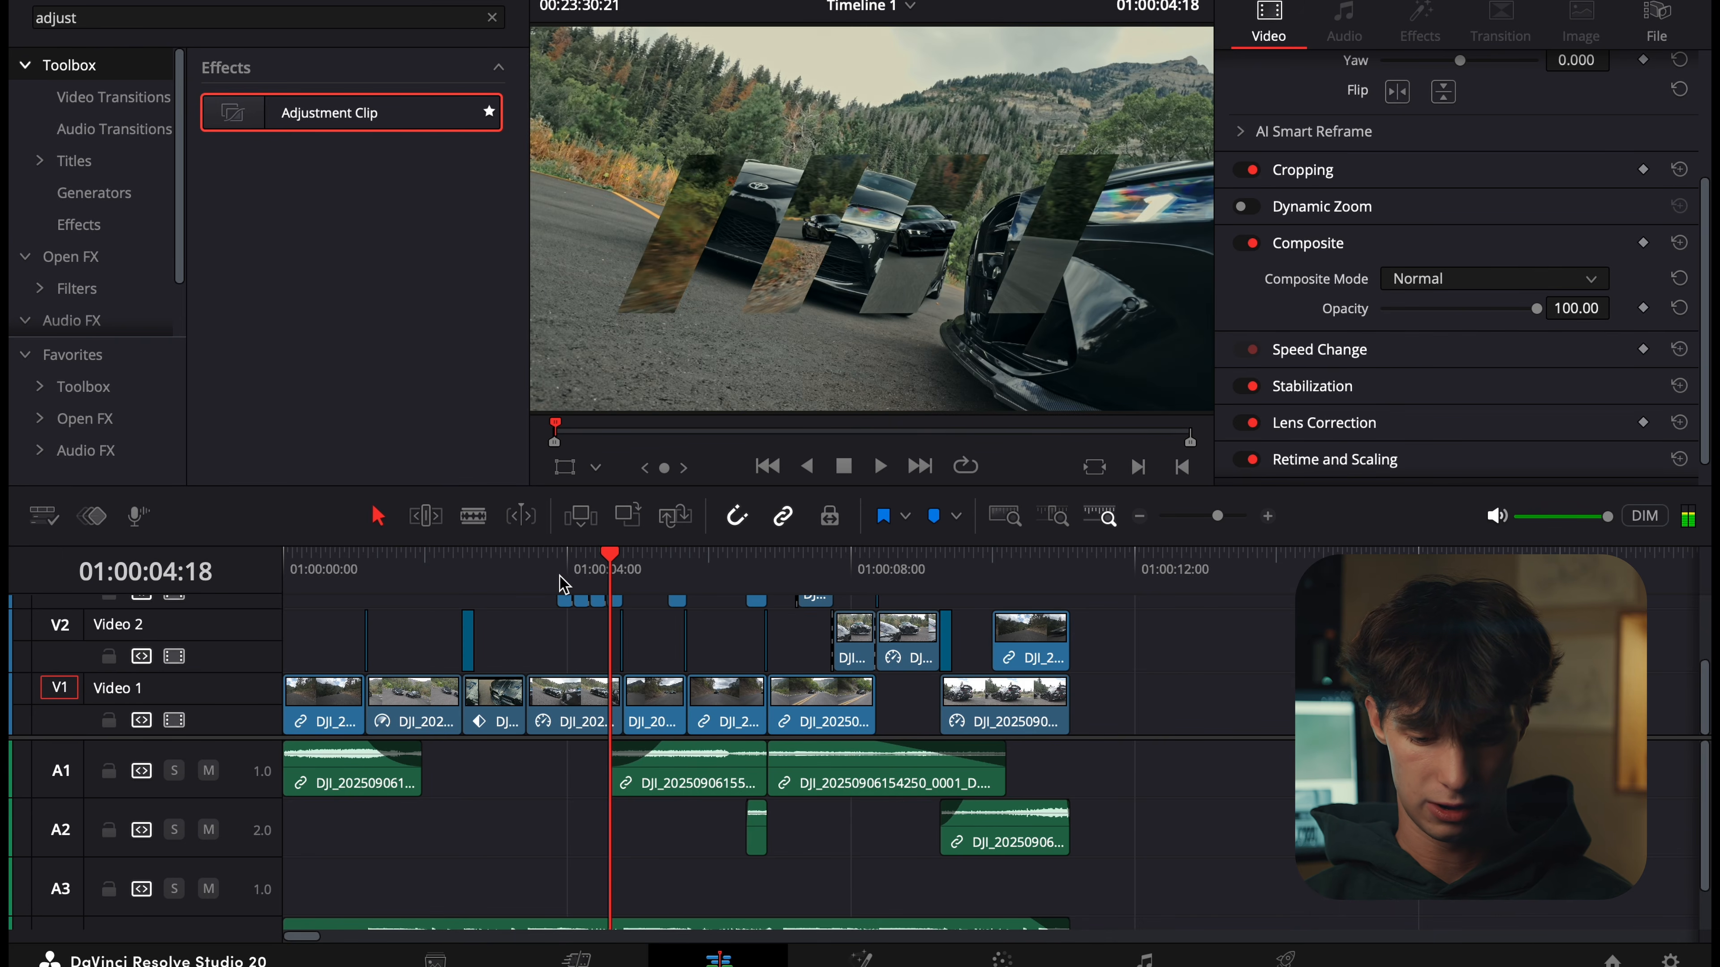
{"action": "left_click", "coordinate": [1269, 516]}
{"action": "left_click", "coordinate": [1268, 516]}
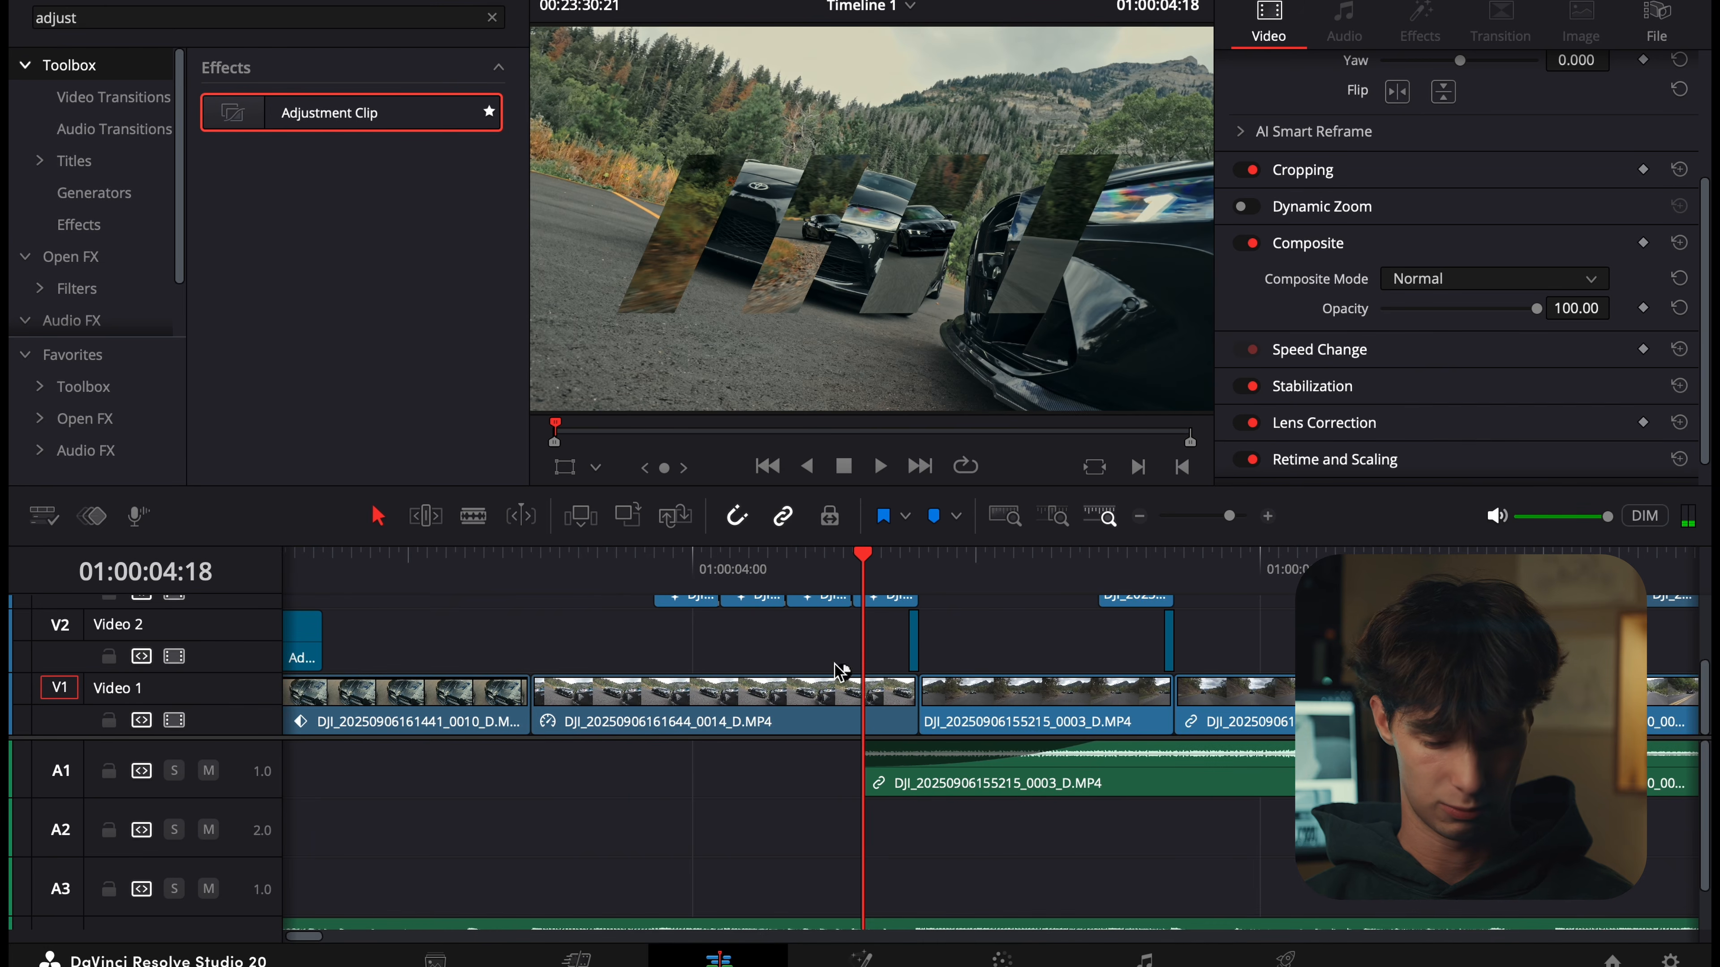
{"action": "scroll", "coordinate": [838, 673], "scroll_direction": "up", "scroll_amount": 1}
{"action": "left_click", "coordinate": [660, 562]}
{"action": "key", "text": "space"}
{"action": "left_click", "coordinate": [734, 622]}
{"action": "scroll", "coordinate": [737, 651], "scroll_direction": "down", "scroll_amount": 1}
{"action": "left_click", "coordinate": [929, 565]}
{"action": "key", "text": "space"}
{"action": "key", "text": "space"}
{"action": "left_click", "coordinate": [983, 692]}
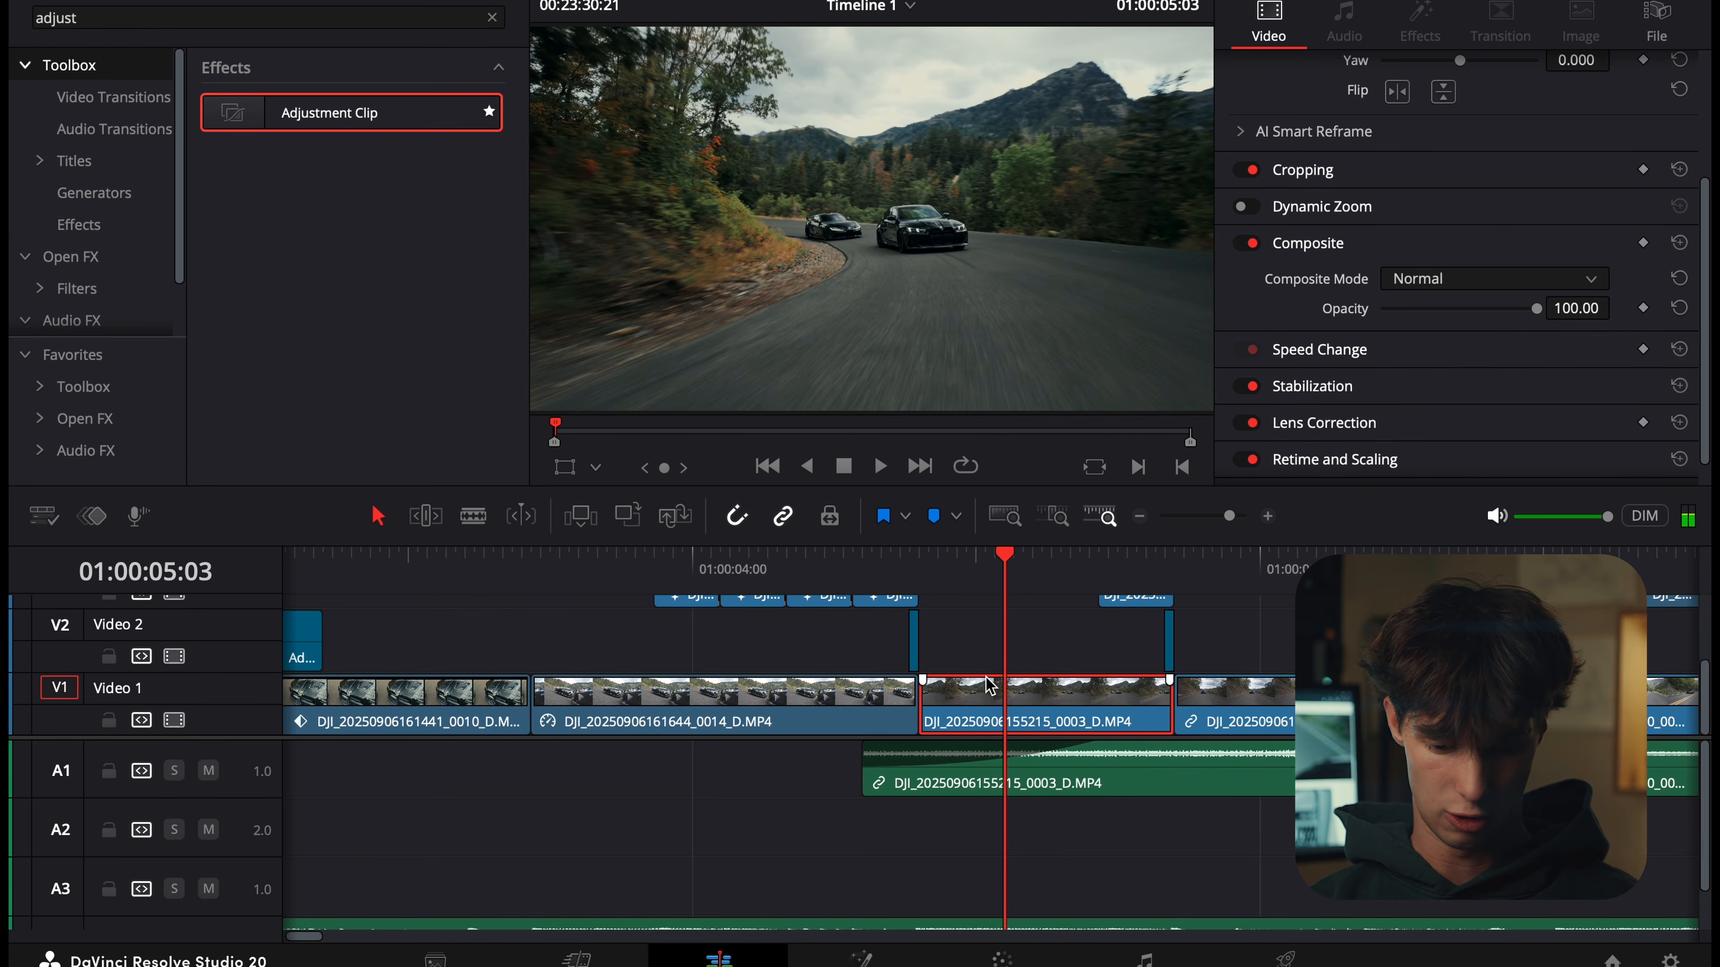
{"action": "left_click", "coordinate": [1142, 517]}
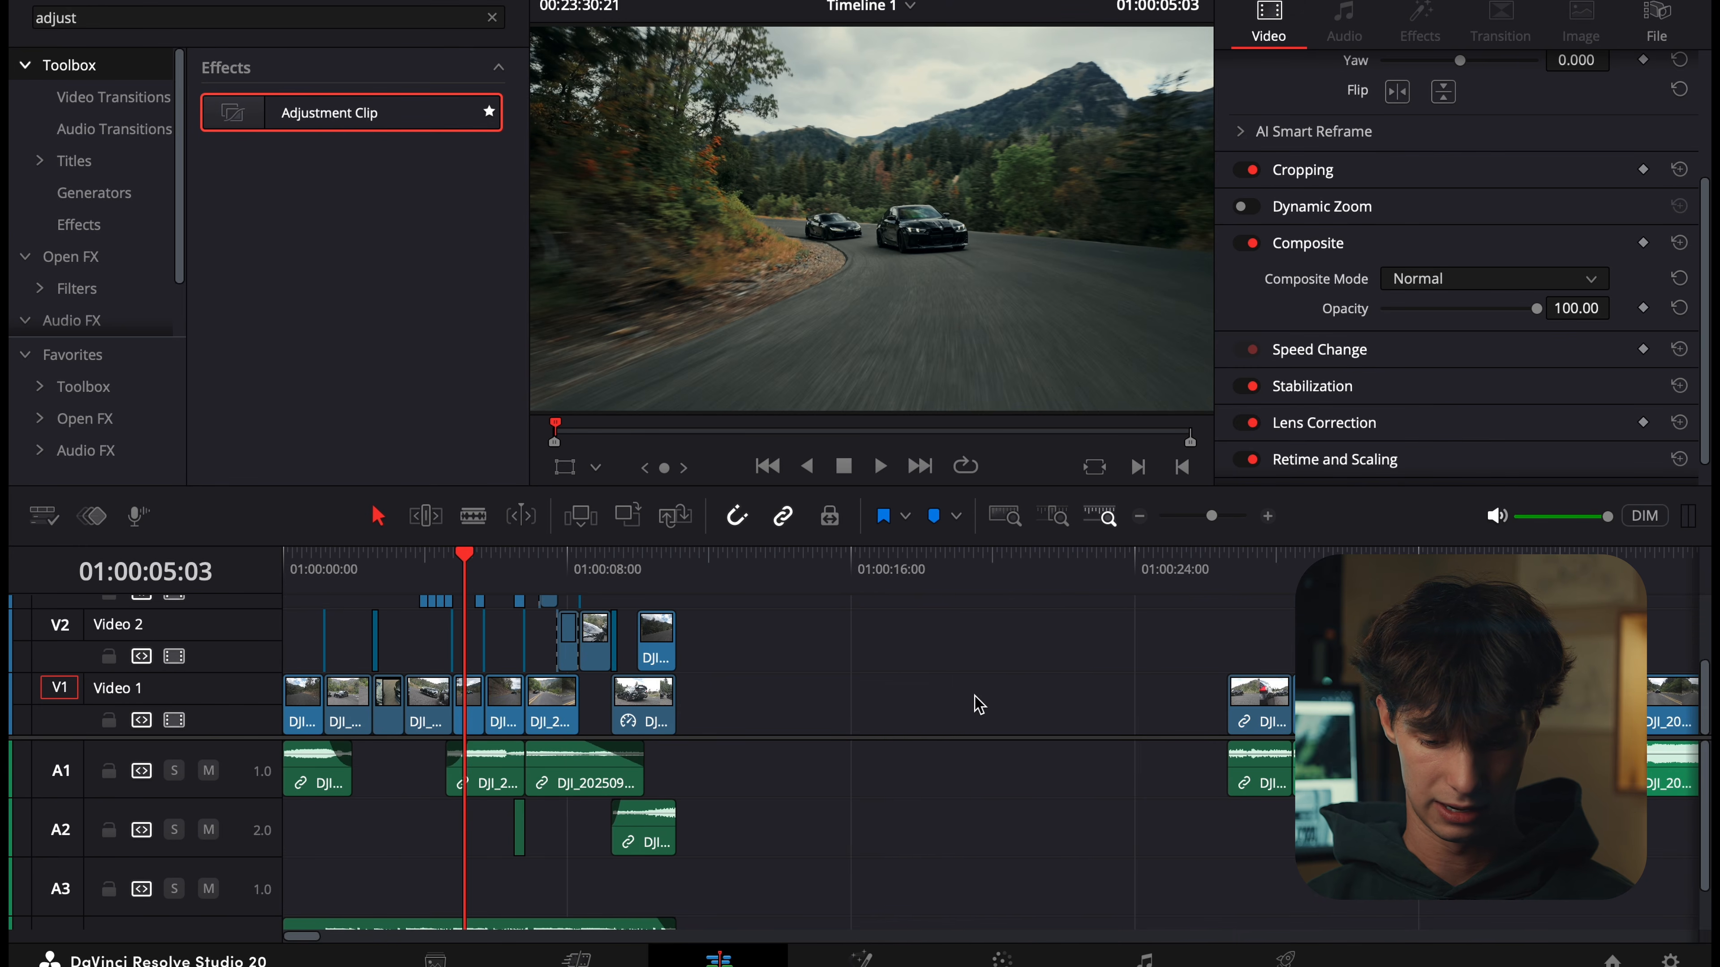
{"action": "scroll", "coordinate": [982, 704], "scroll_direction": "right", "scroll_amount": 3}
{"action": "left_click", "coordinate": [1065, 560]}
{"action": "key", "text": "space"}
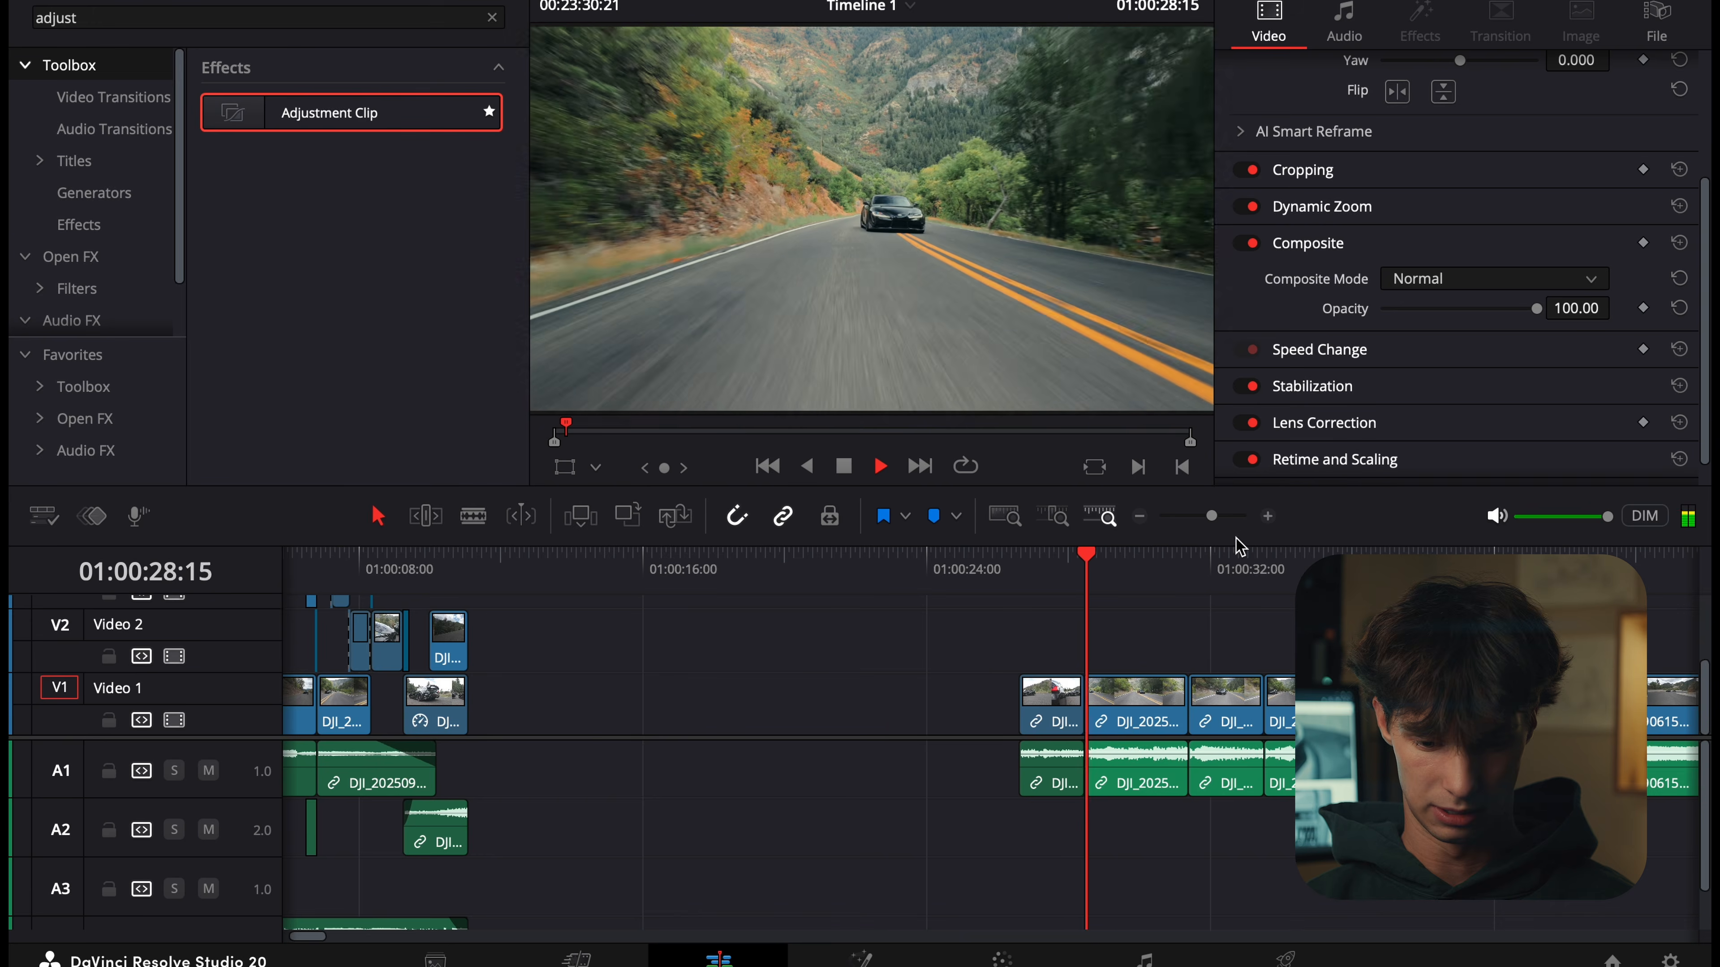
{"action": "left_click_drag", "start_coordinate": [1213, 515], "coordinate": [1222, 516]}
{"action": "left_click_drag", "start_coordinate": [827, 582], "coordinate": [1055, 590]}
{"action": "left_click_drag", "start_coordinate": [1044, 673], "coordinate": [1053, 667]}
{"action": "left_click_drag", "start_coordinate": [952, 636], "coordinate": [786, 581]}
{"action": "left_click_drag", "start_coordinate": [901, 582], "coordinate": [956, 583]}
{"action": "left_click", "coordinate": [1268, 516]}
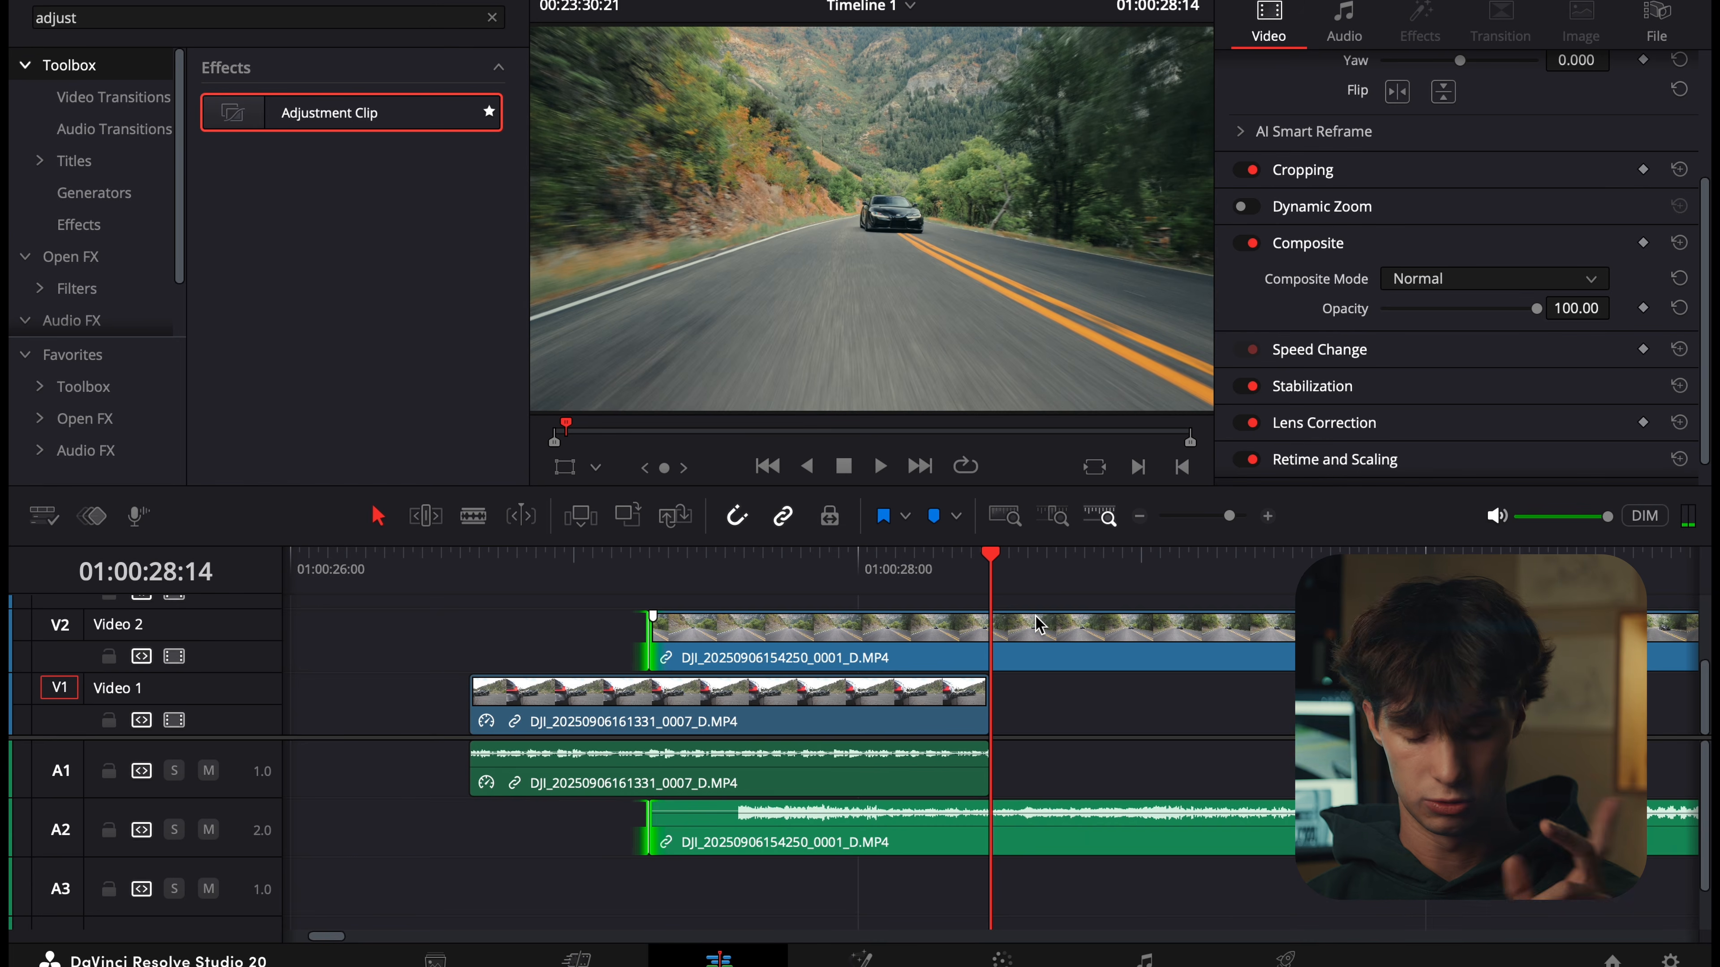
{"action": "left_click_drag", "start_coordinate": [1064, 657], "coordinate": [1089, 678]}
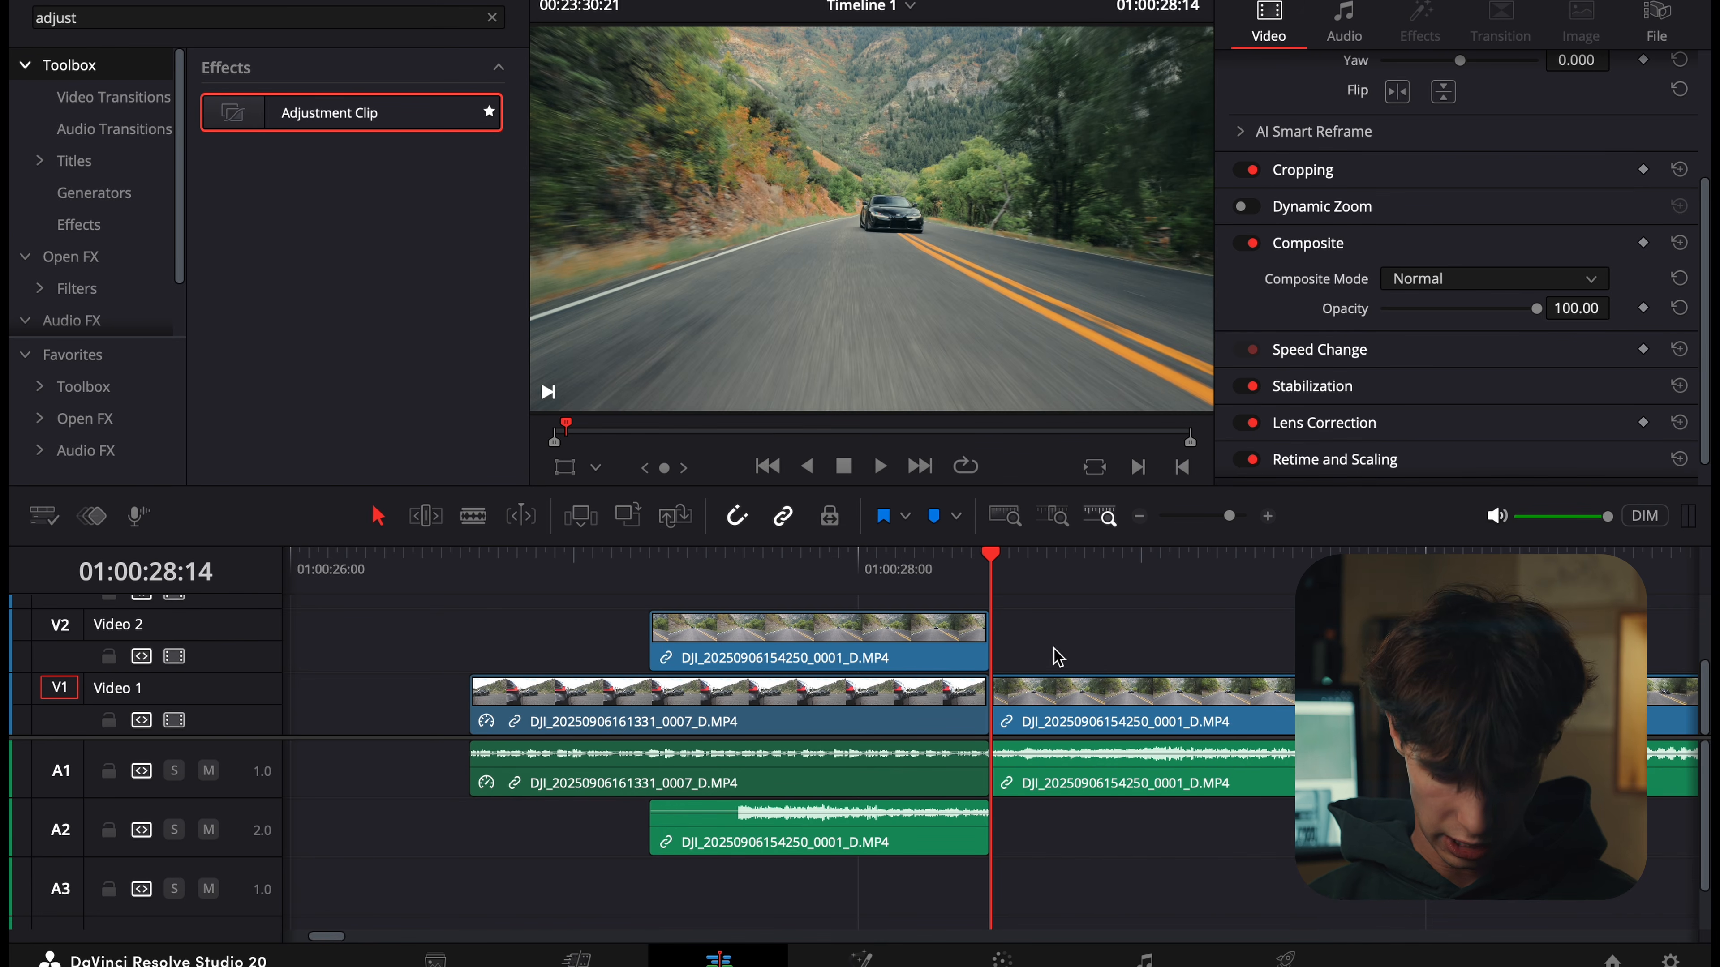
{"action": "mouse_move", "coordinate": [992, 563]}
{"action": "left_mouse_down"}
{"action": "mouse_move", "coordinate": [820, 568]}
{"action": "mouse_move", "coordinate": [992, 577]}
{"action": "left_mouse_up"}
Open the overlapping Video 2 clip in Fusion at 01:00:28:07 and attach a Polygon mask to MediaIn1.
{"action": "left_click", "coordinate": [924, 572]}
{"action": "left_click", "coordinate": [847, 648]}
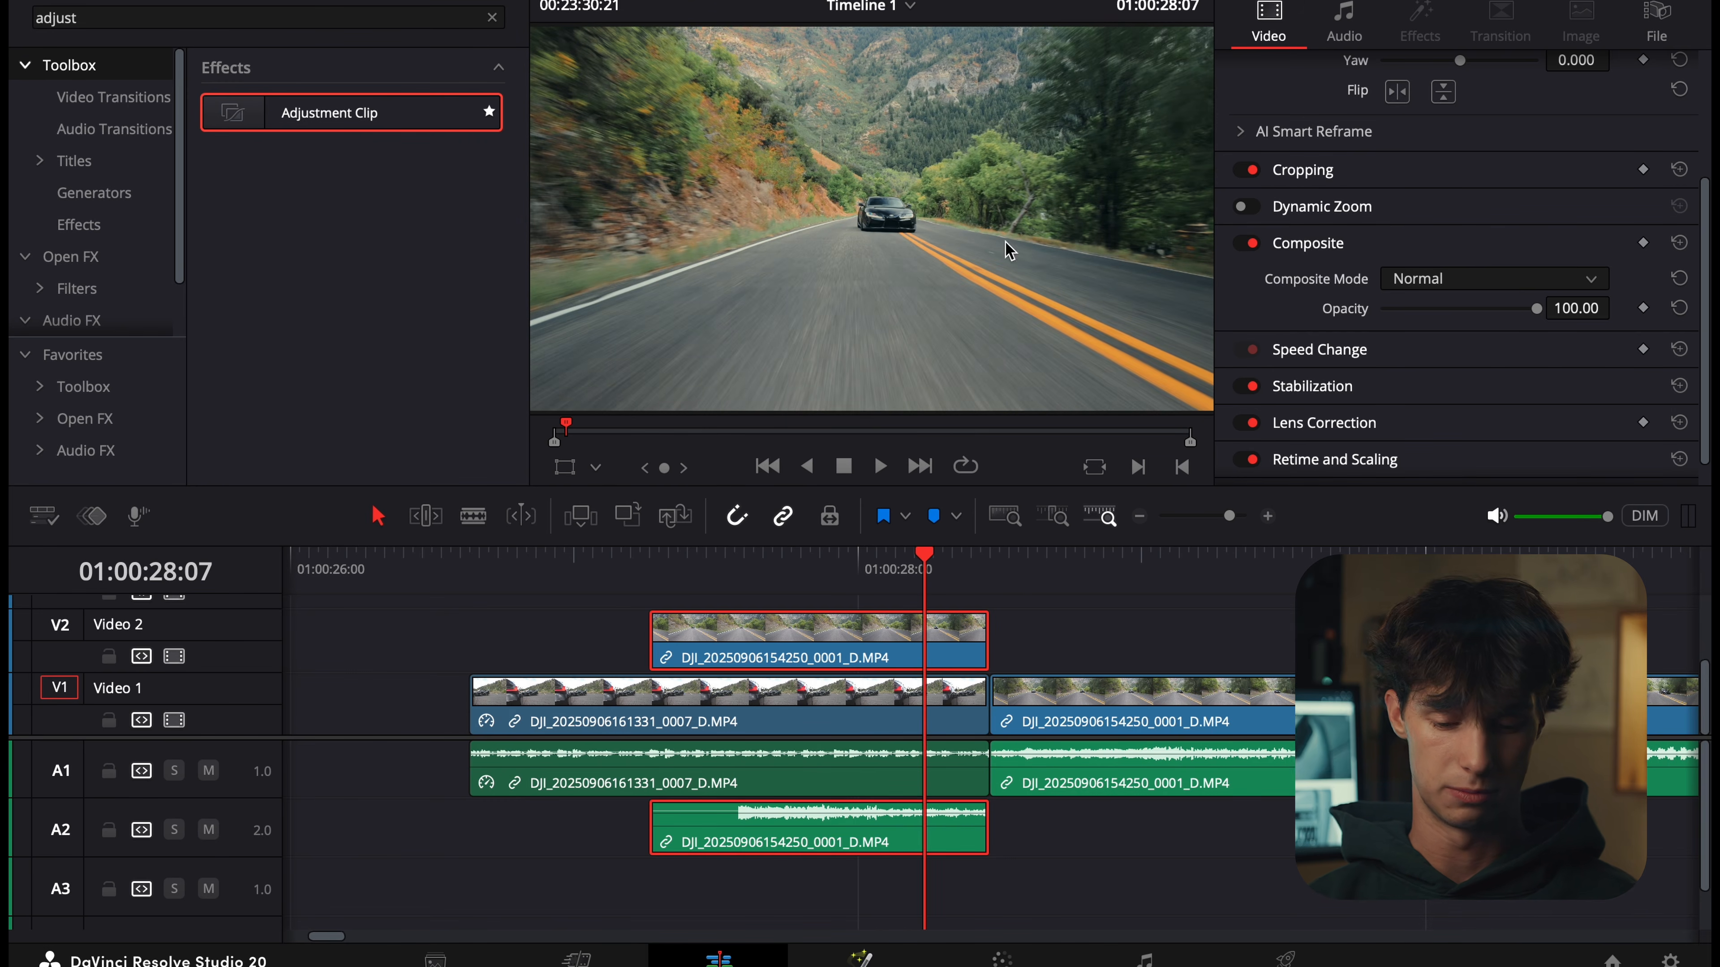
{"action": "key", "text": "shift+5"}
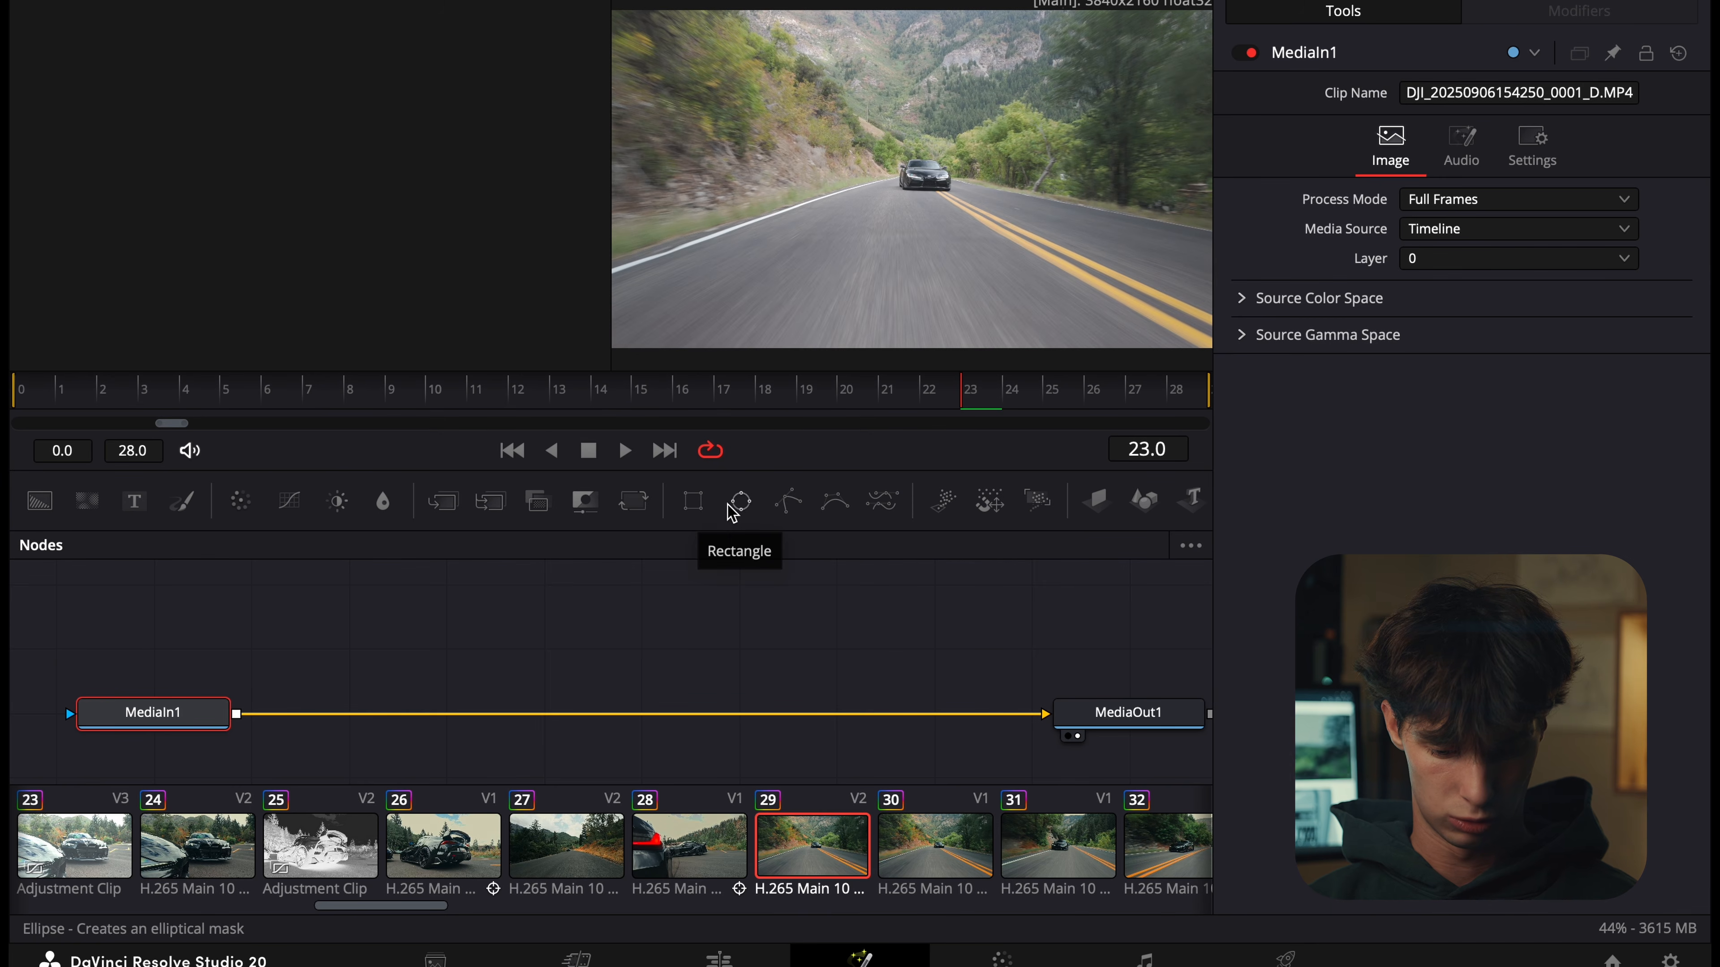
{"action": "left_click", "coordinate": [789, 503]}
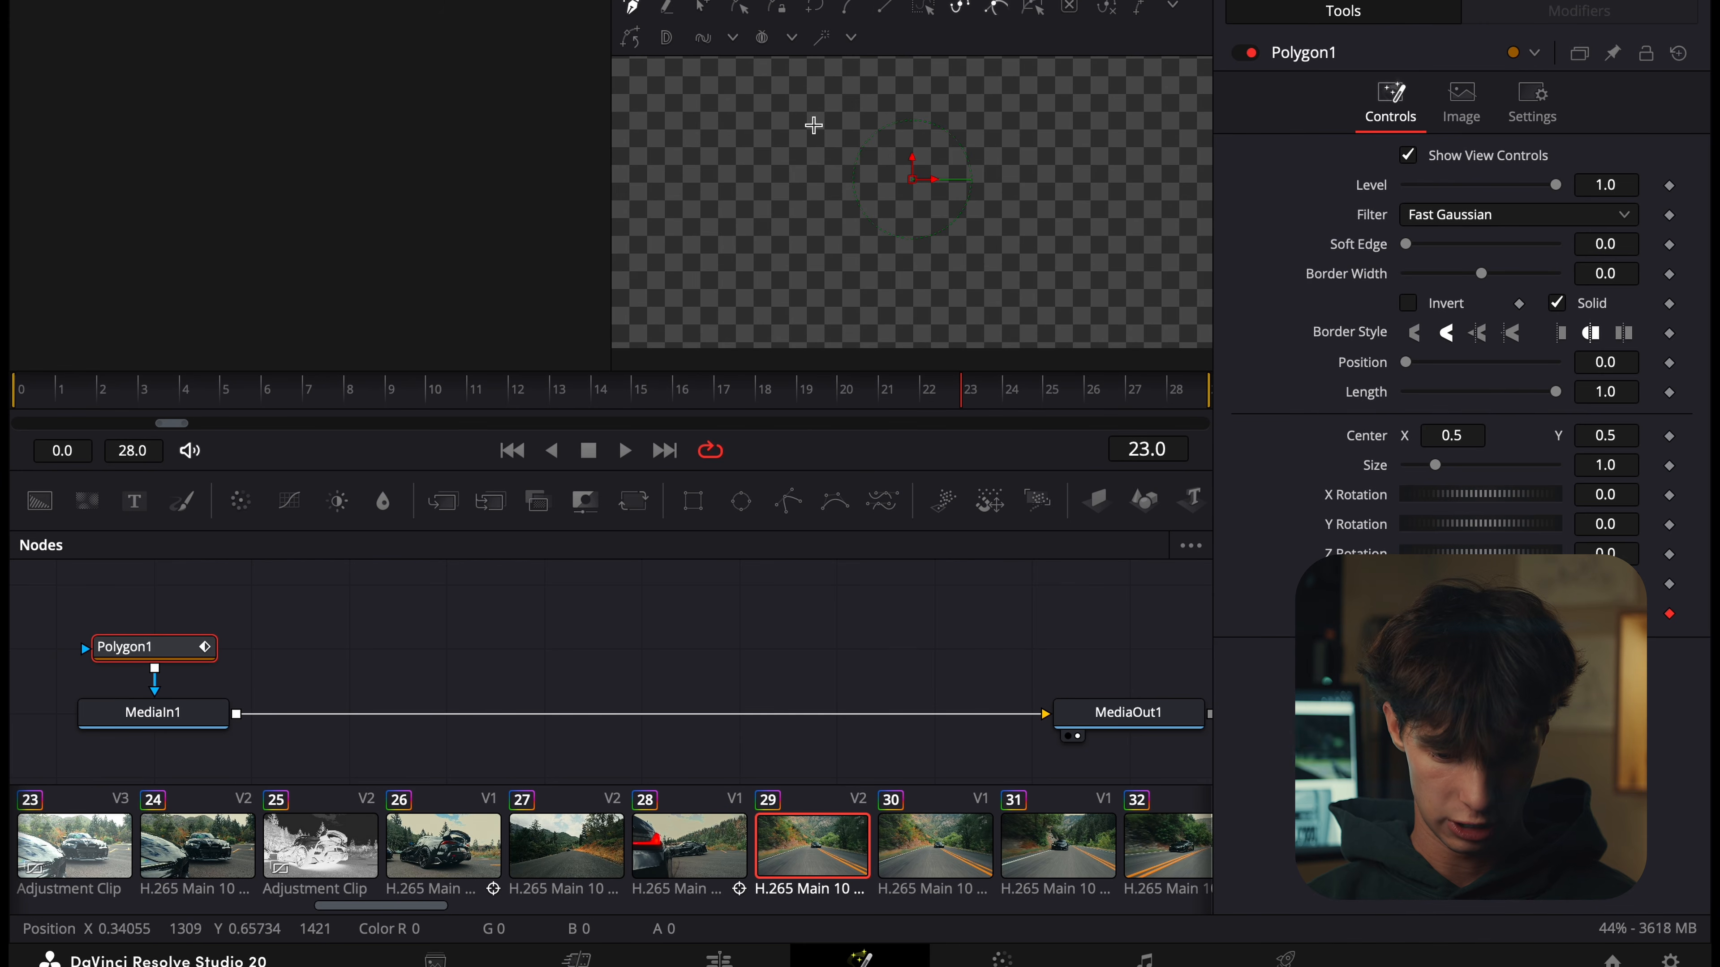
Draw a closed slanted parallelogram mask on the frame's left half, spanning about Y 0.66 down to Y 0.26.
{"action": "left_click", "coordinate": [806, 125]}
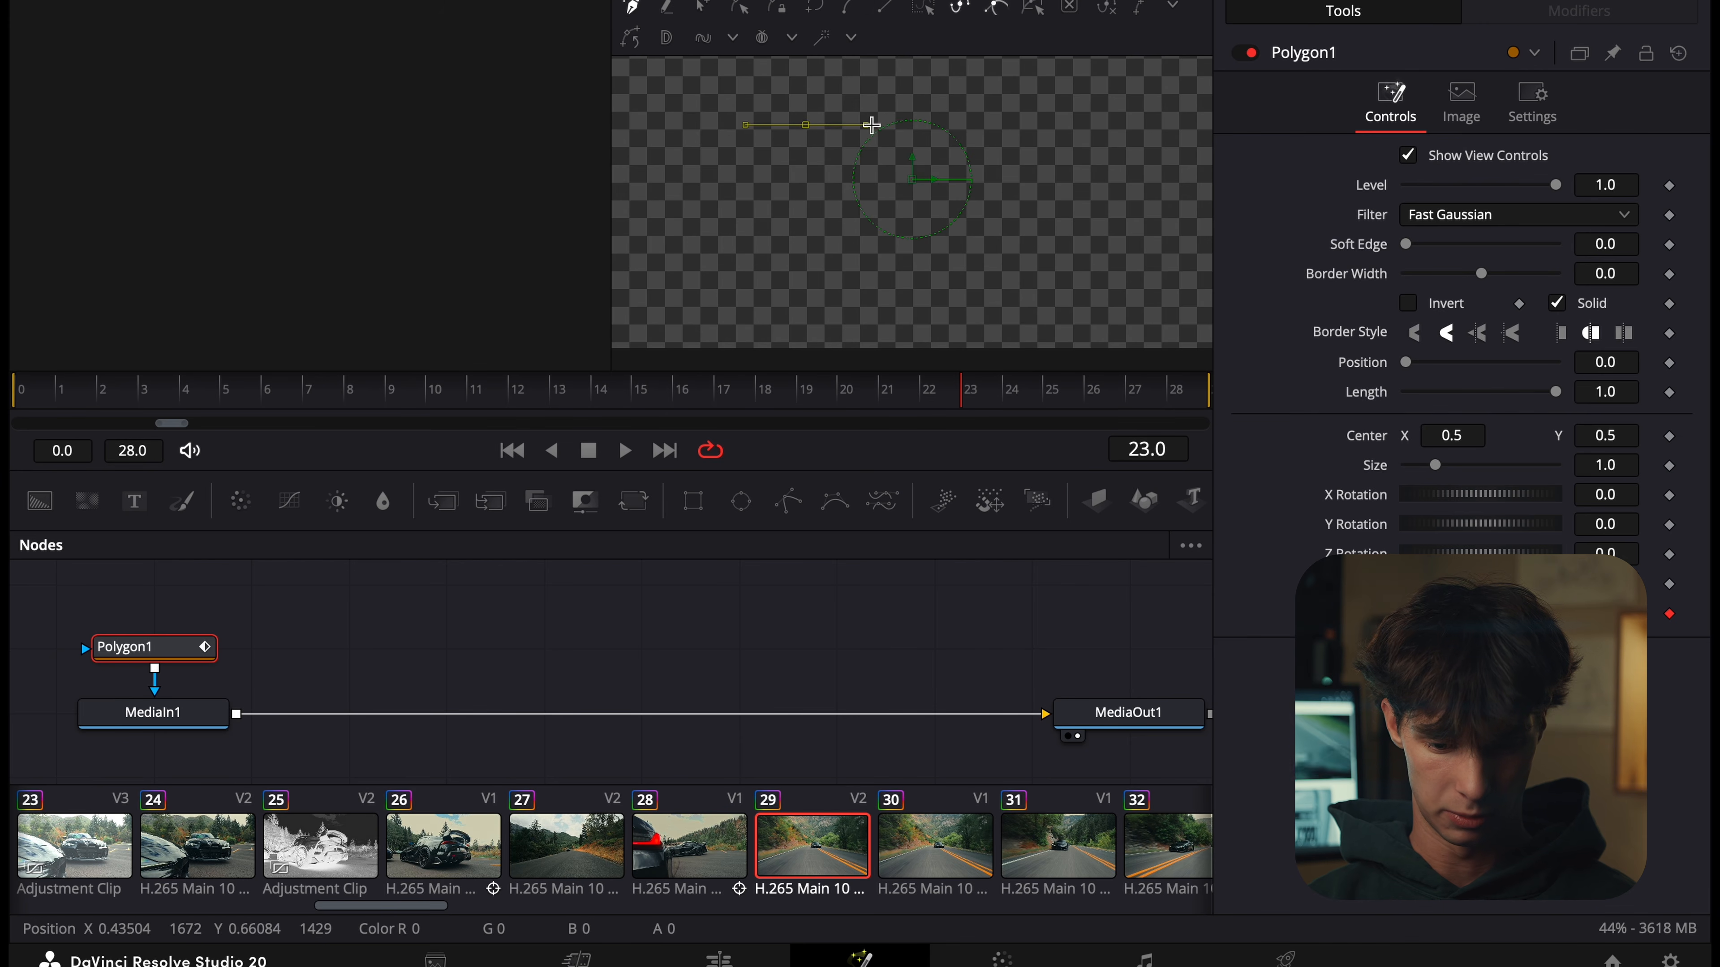
{"action": "left_click", "coordinate": [877, 124]}
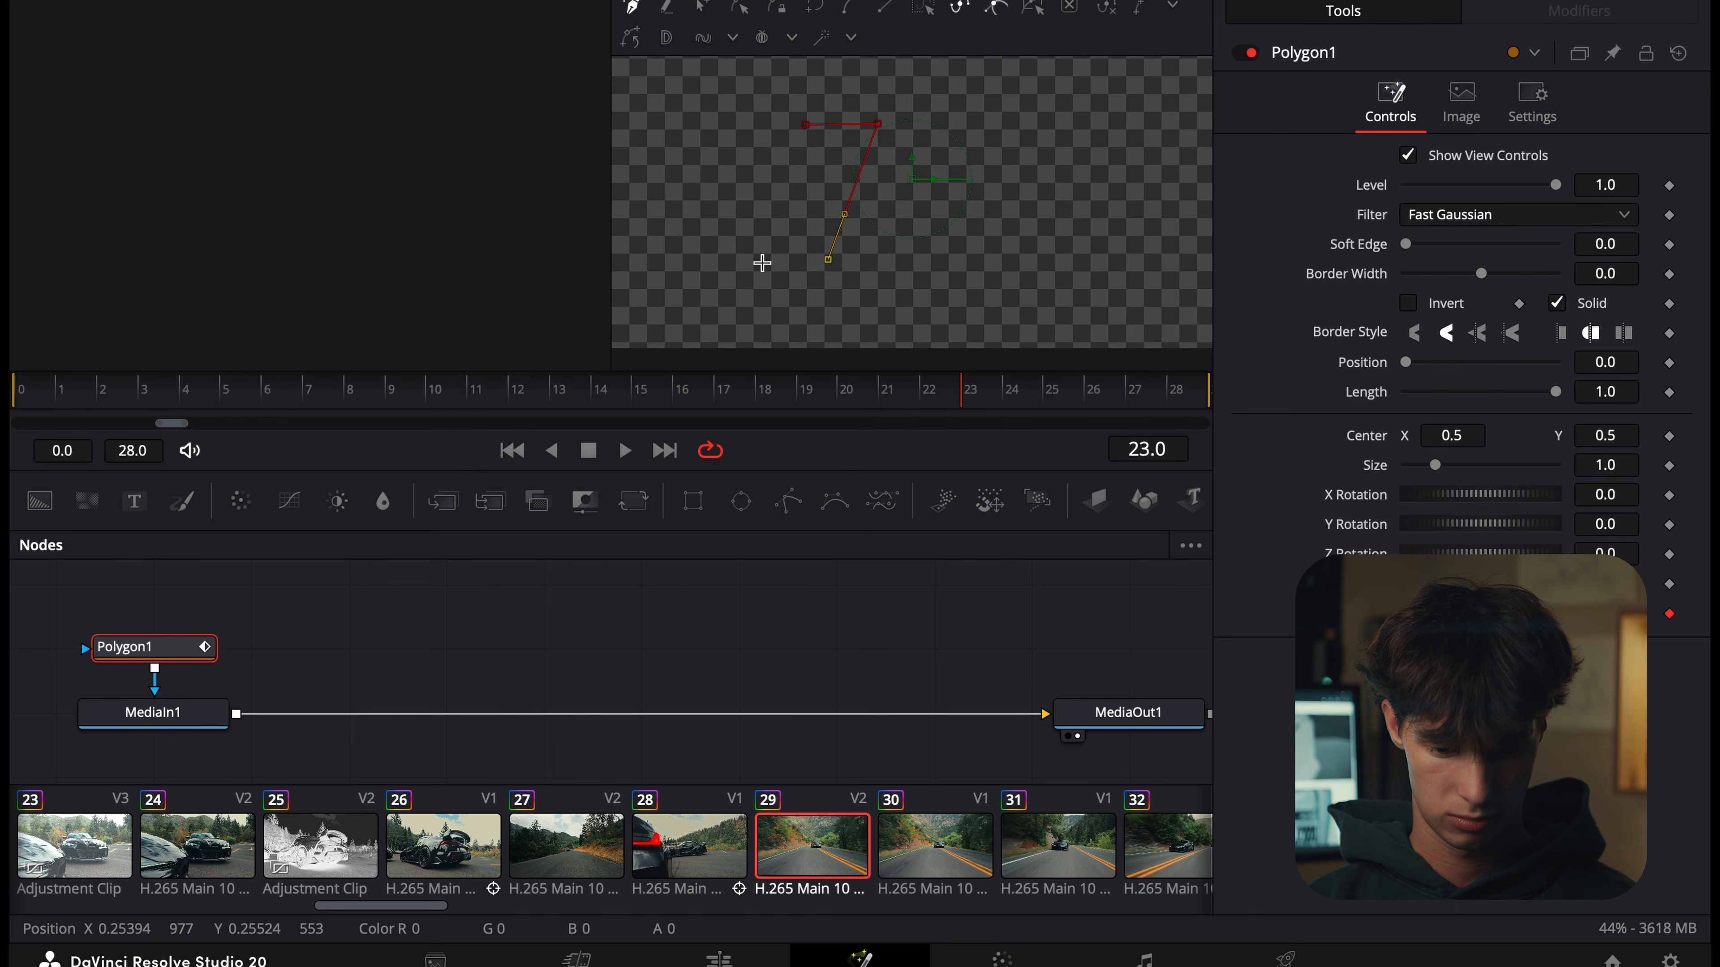
{"action": "left_click", "coordinate": [806, 126]}
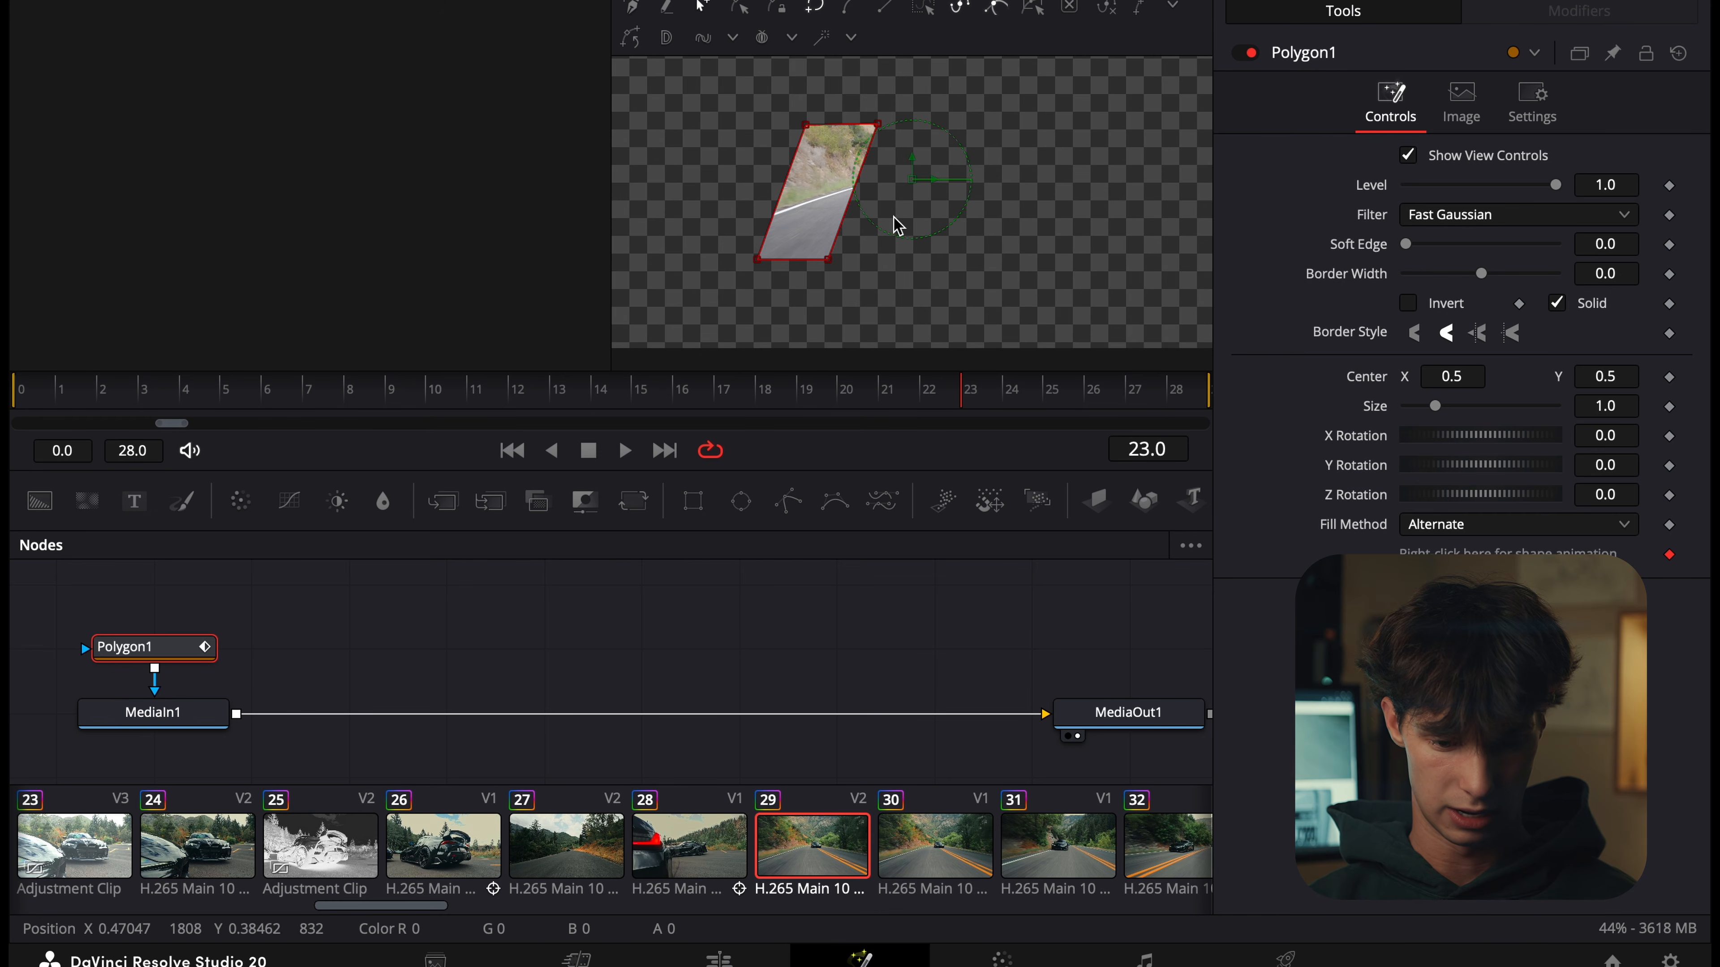
Narrow the slanted polygon mask and shift it toward the frame's left side at Center X 0.370078, Y 0.493006.
{"action": "left_click", "coordinate": [664, 6]}
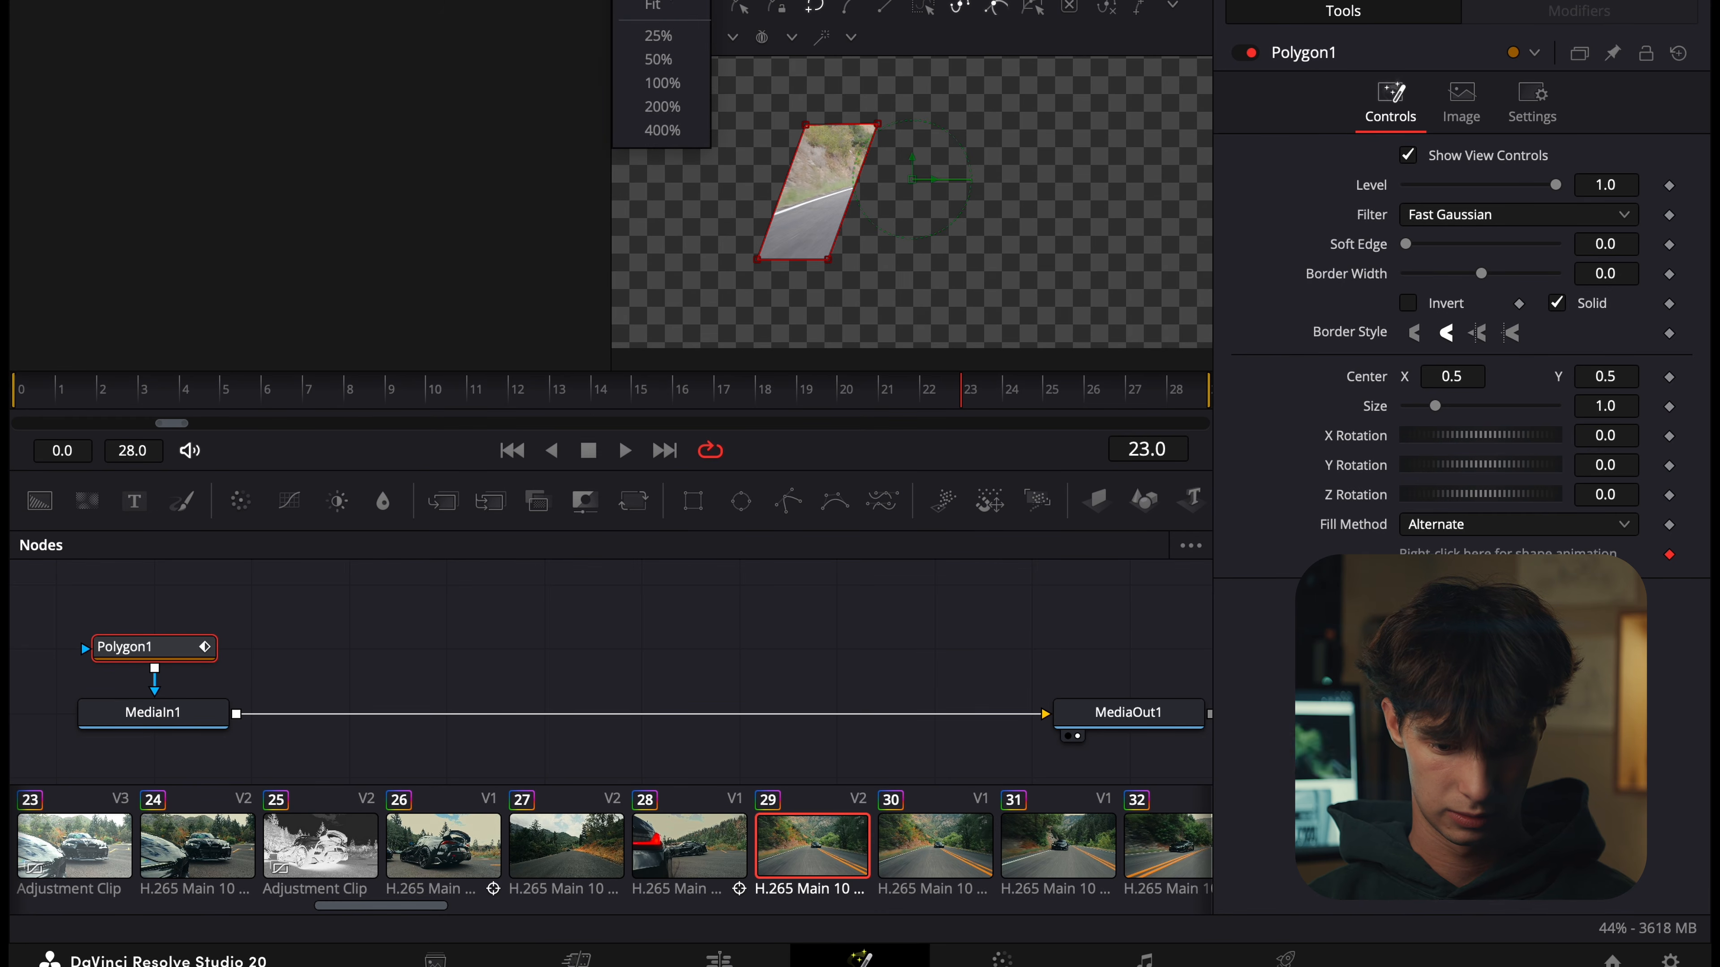
{"action": "left_click", "coordinate": [680, 14]}
{"action": "left_click_drag", "start_coordinate": [826, 262], "coordinate": [810, 261]}
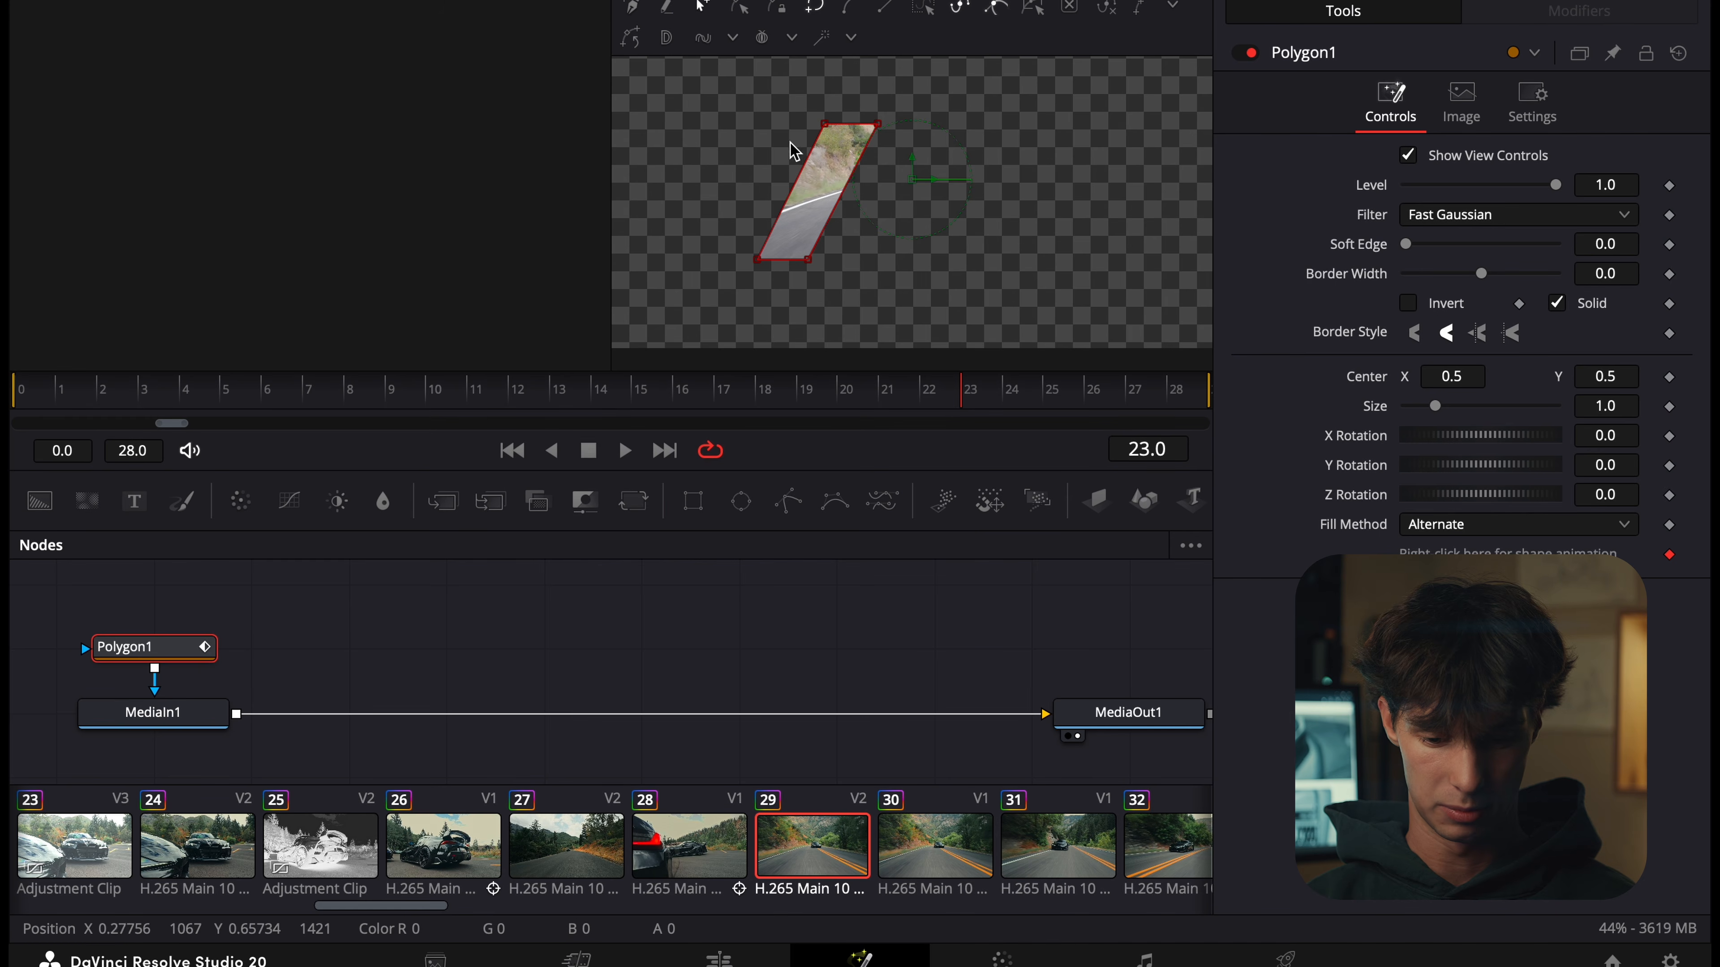
{"action": "left_click_drag", "start_coordinate": [830, 134], "coordinate": [834, 135]}
{"action": "left_click", "coordinate": [750, 159]}
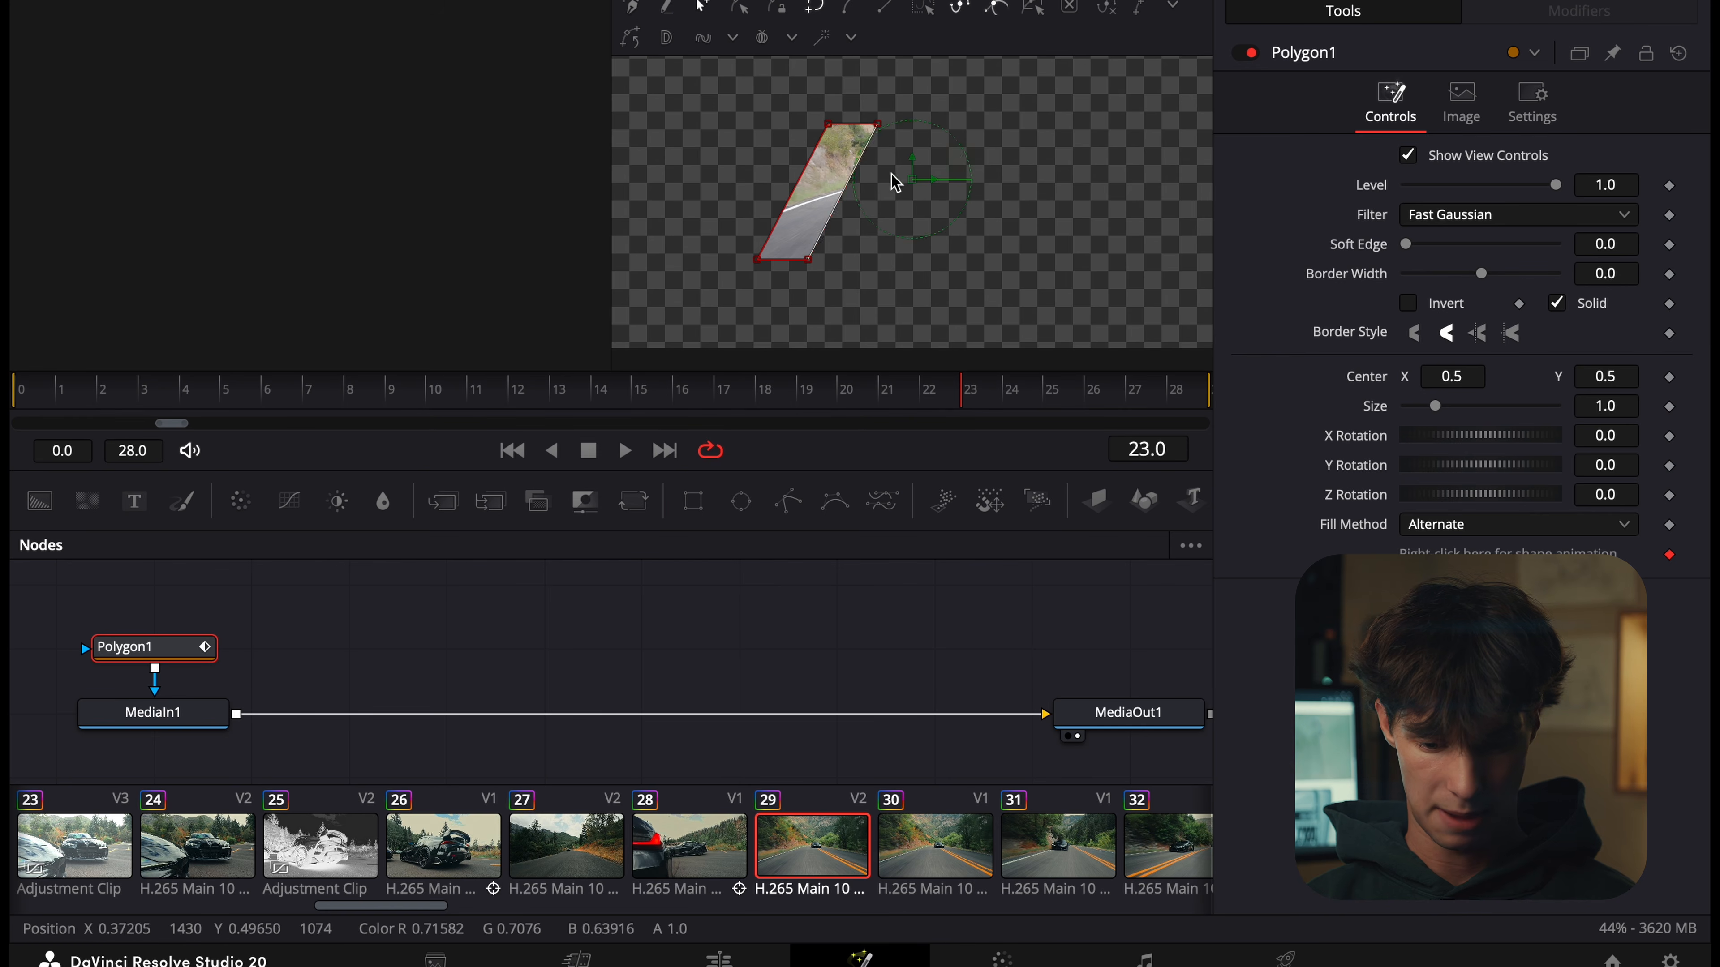
{"action": "left_click_drag", "start_coordinate": [910, 174], "coordinate": [839, 182]}
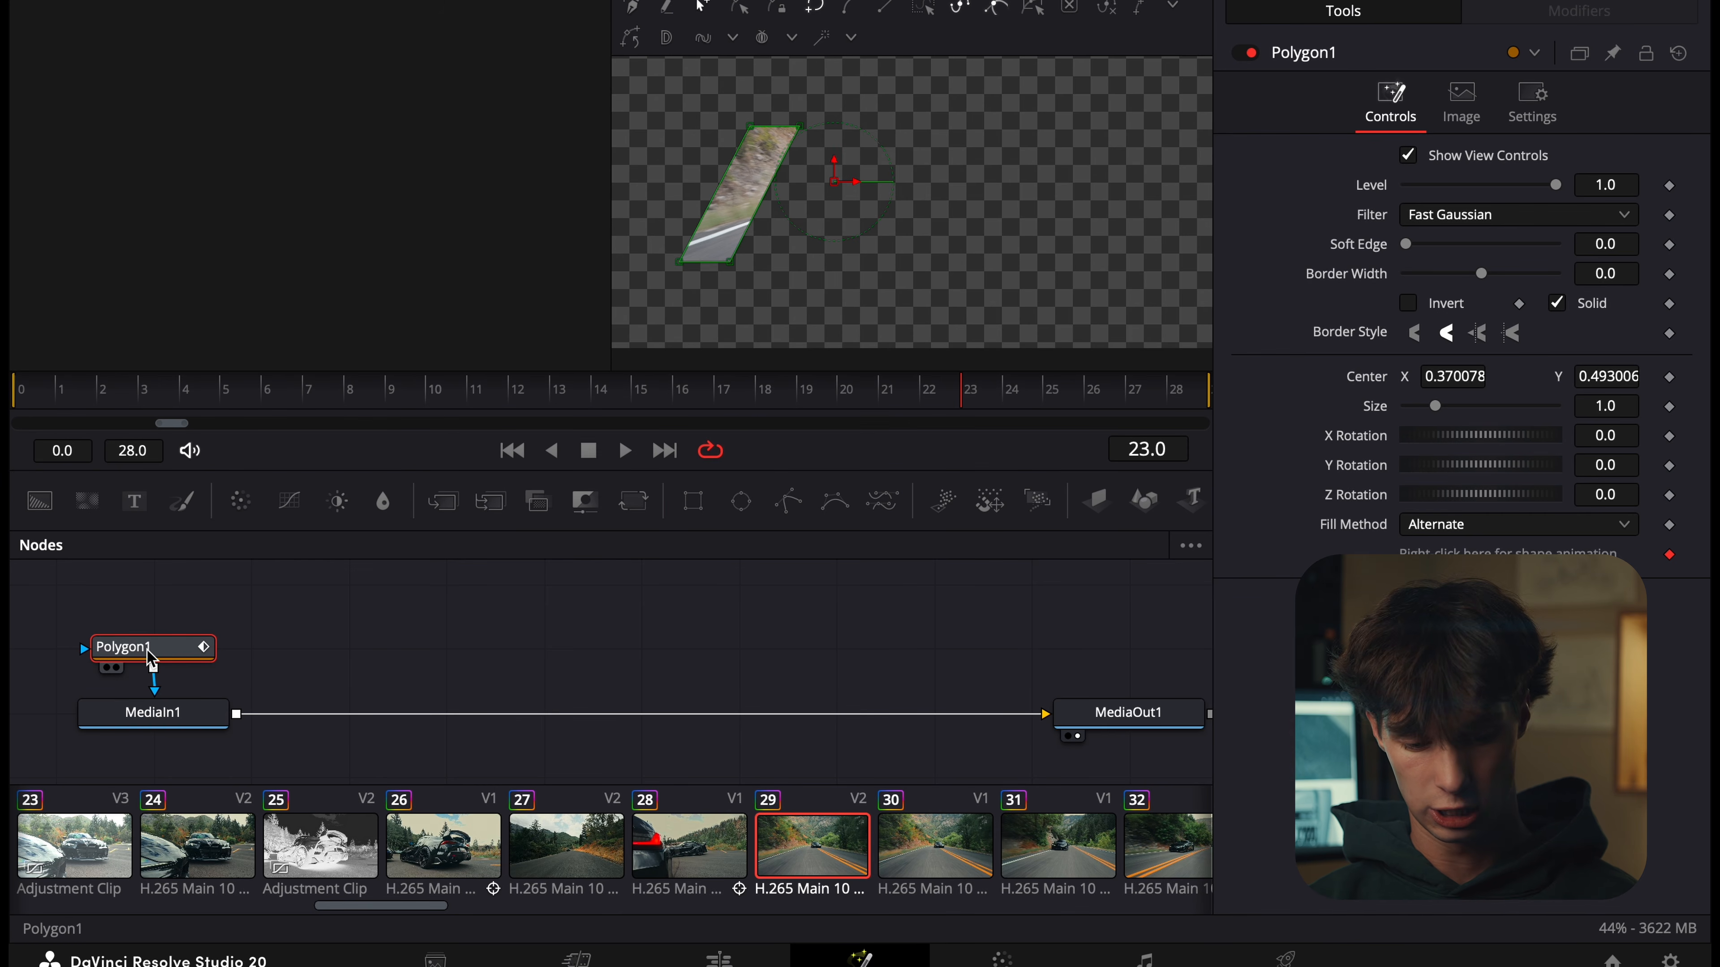
Duplicate the slanted mask three times and space the copies across the frame at Center X 0.551181, 0.736220 and 0.933070.
{"action": "key", "text": "ctrl+v"}
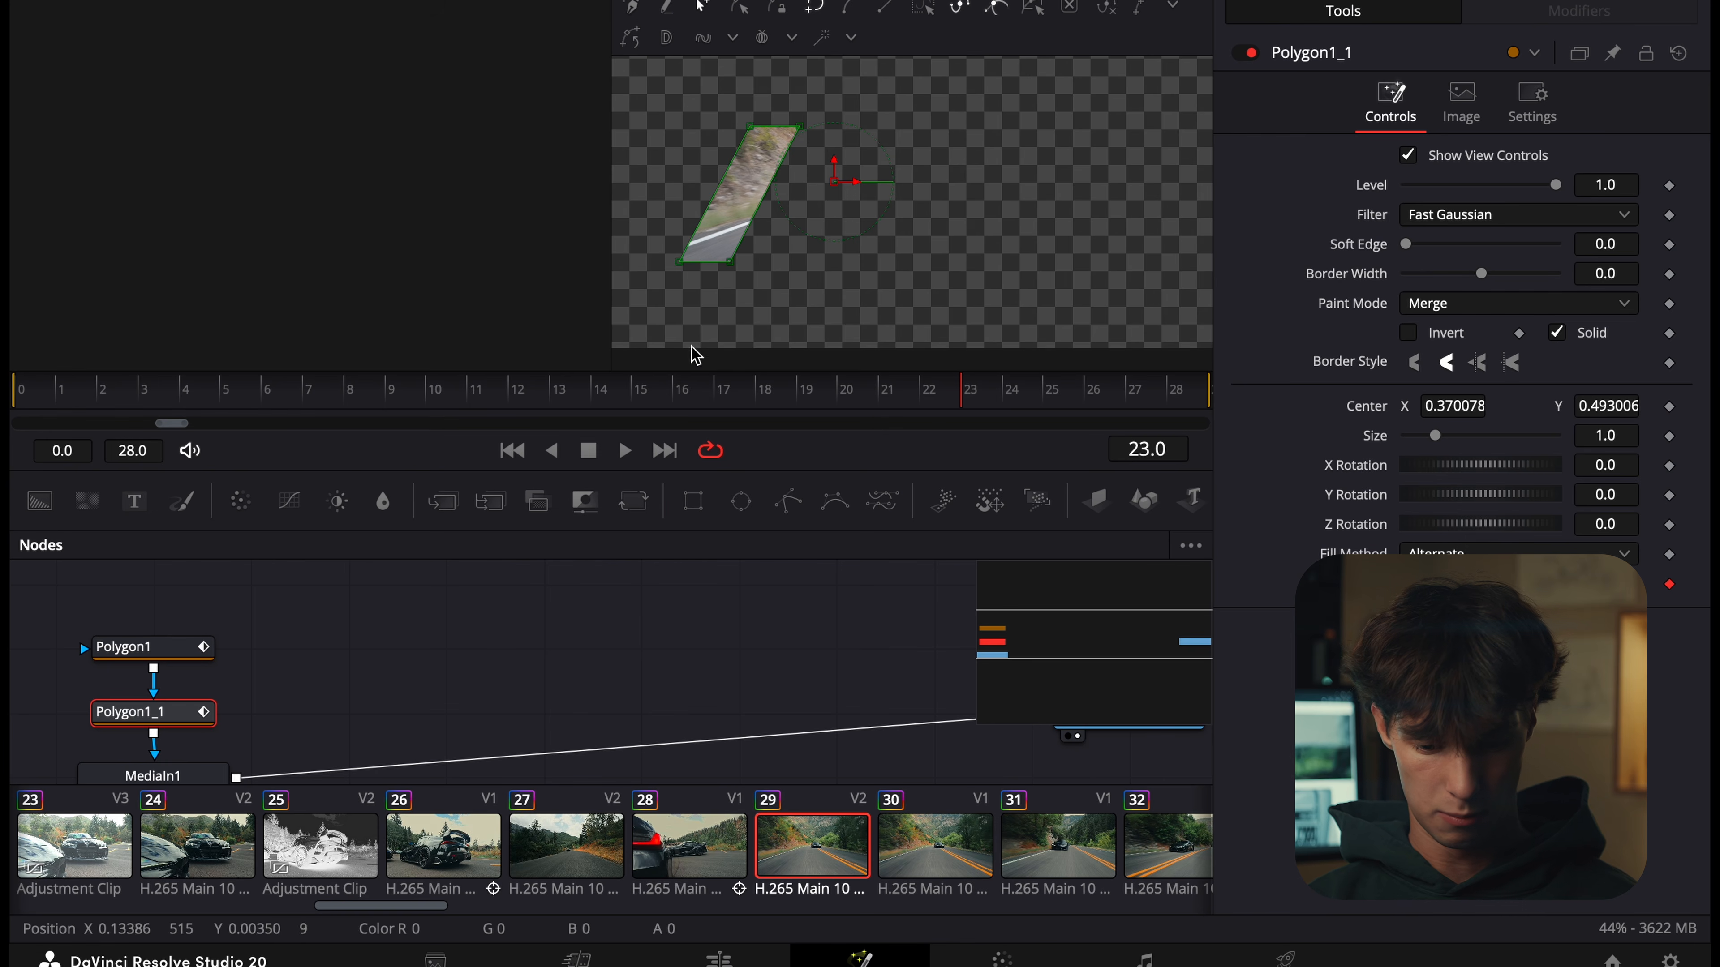
{"action": "left_click_drag", "start_coordinate": [838, 181], "coordinate": [949, 183]}
{"action": "left_click", "coordinate": [168, 718]}
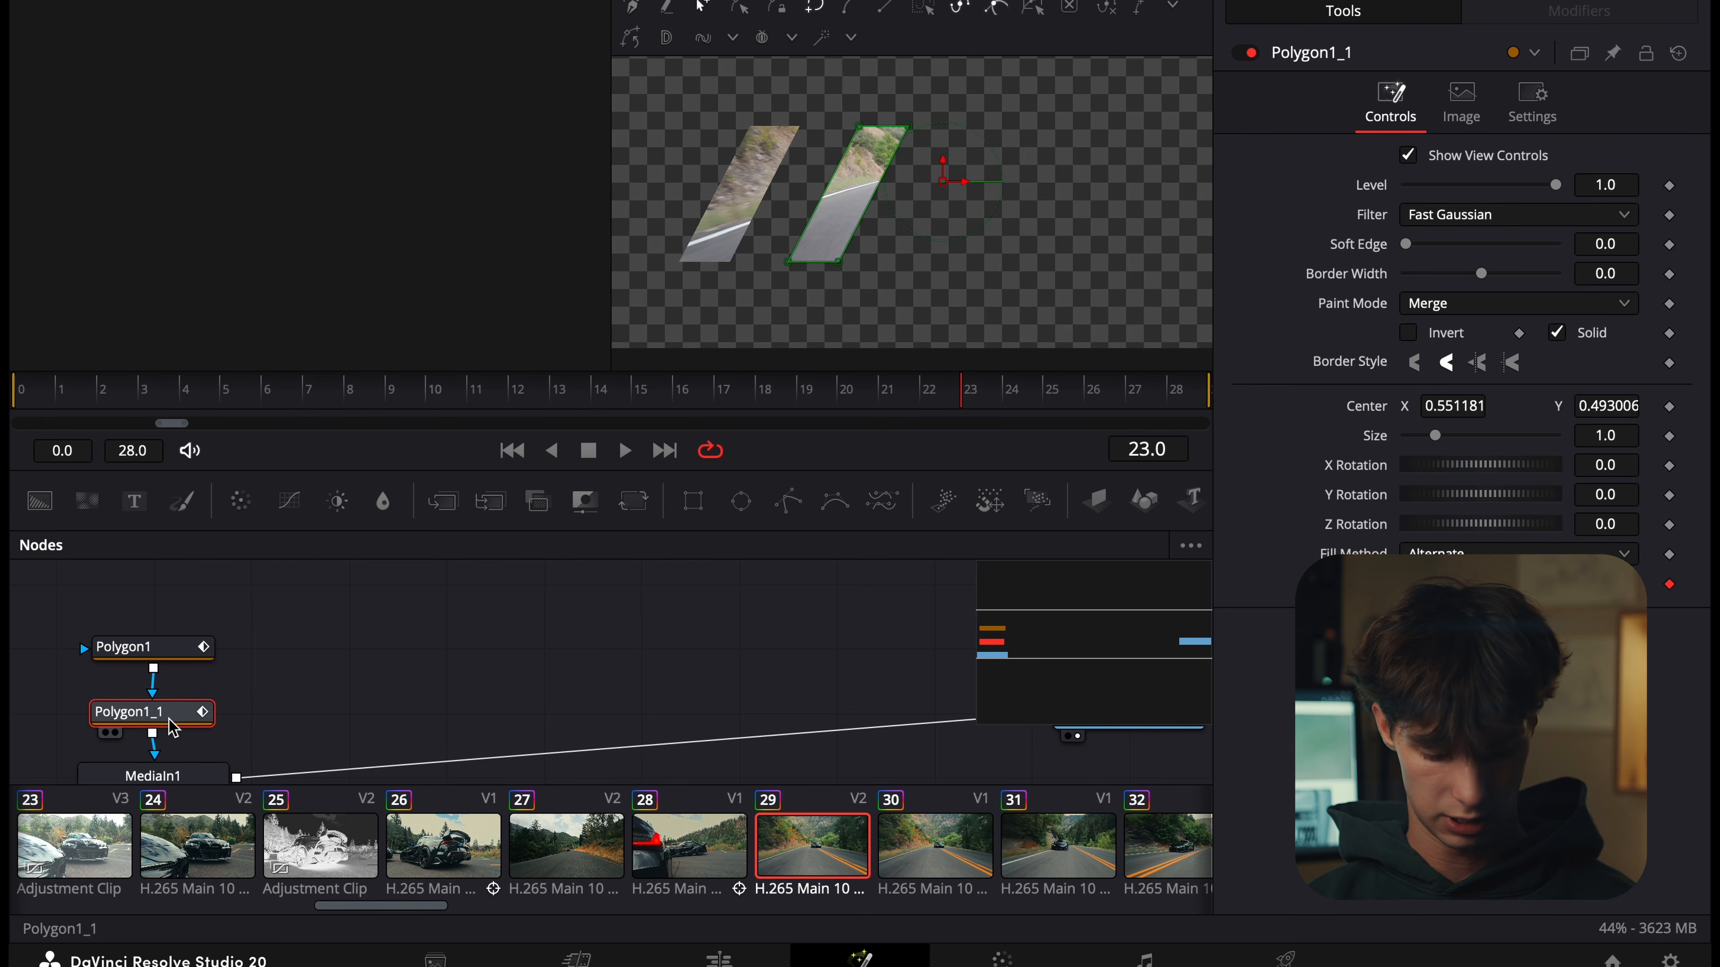
{"action": "key", "text": "ctrl+v"}
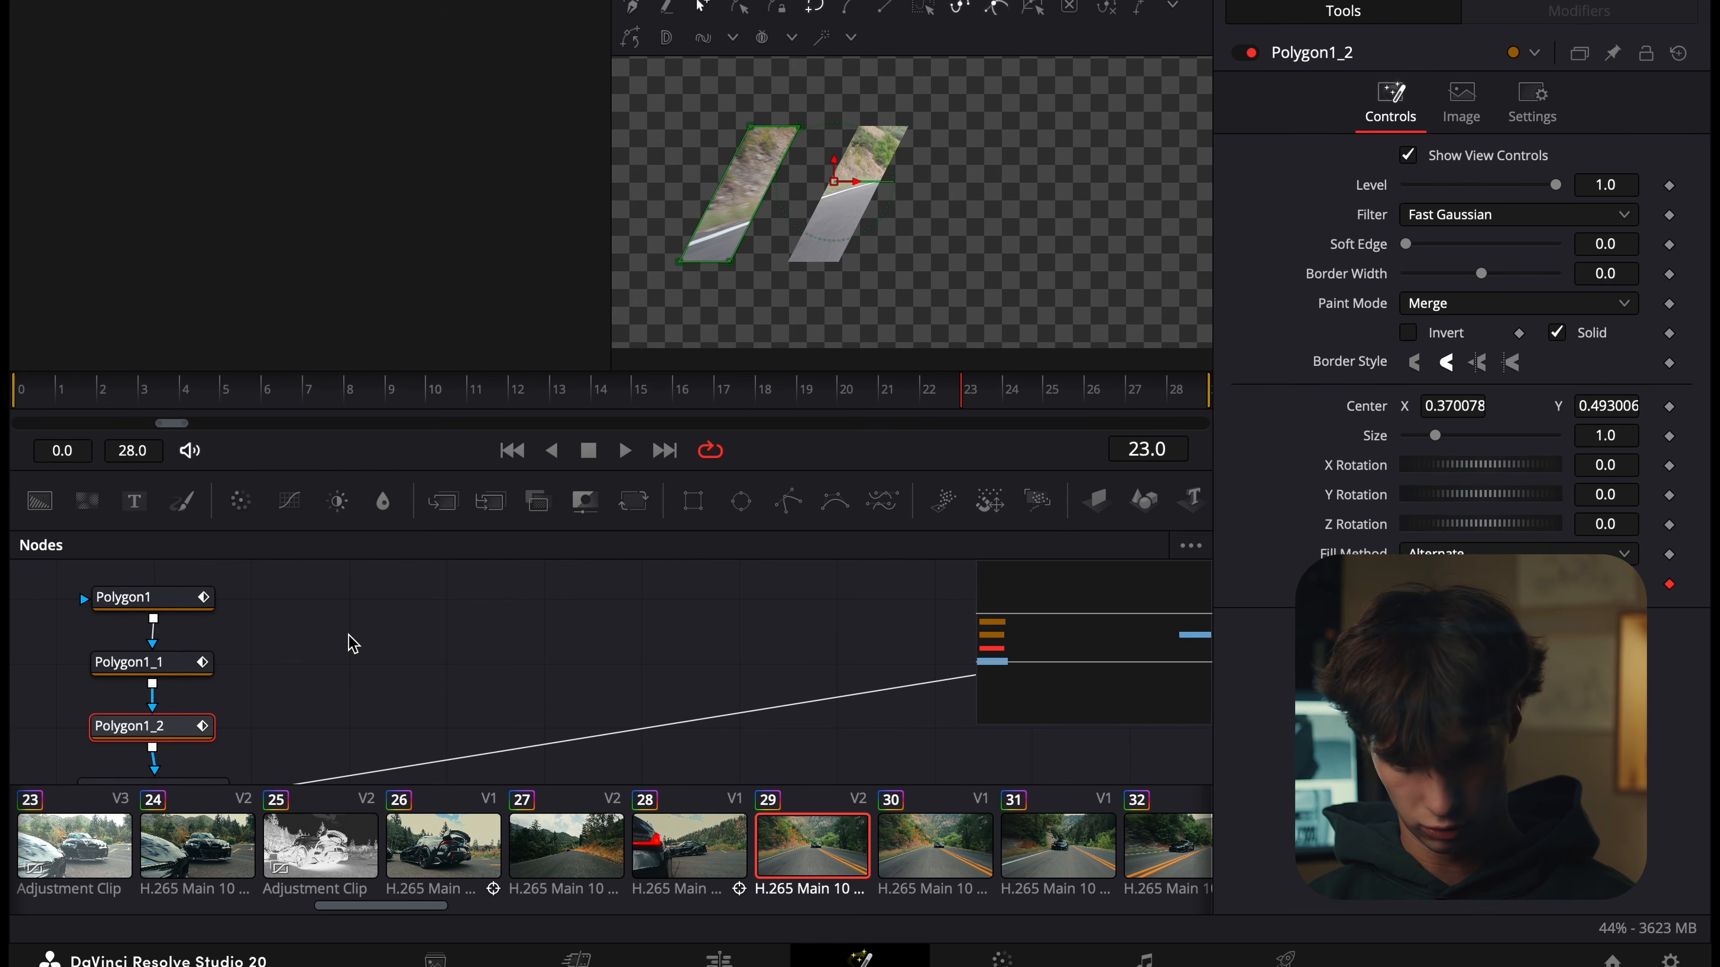
{"action": "key", "text": "ctrl+v"}
{"action": "left_click_drag", "start_coordinate": [836, 182], "coordinate": [1178, 175]}
{"action": "left_click", "coordinate": [152, 661]}
{"action": "left_click_drag", "start_coordinate": [834, 181], "coordinate": [1057, 182]}
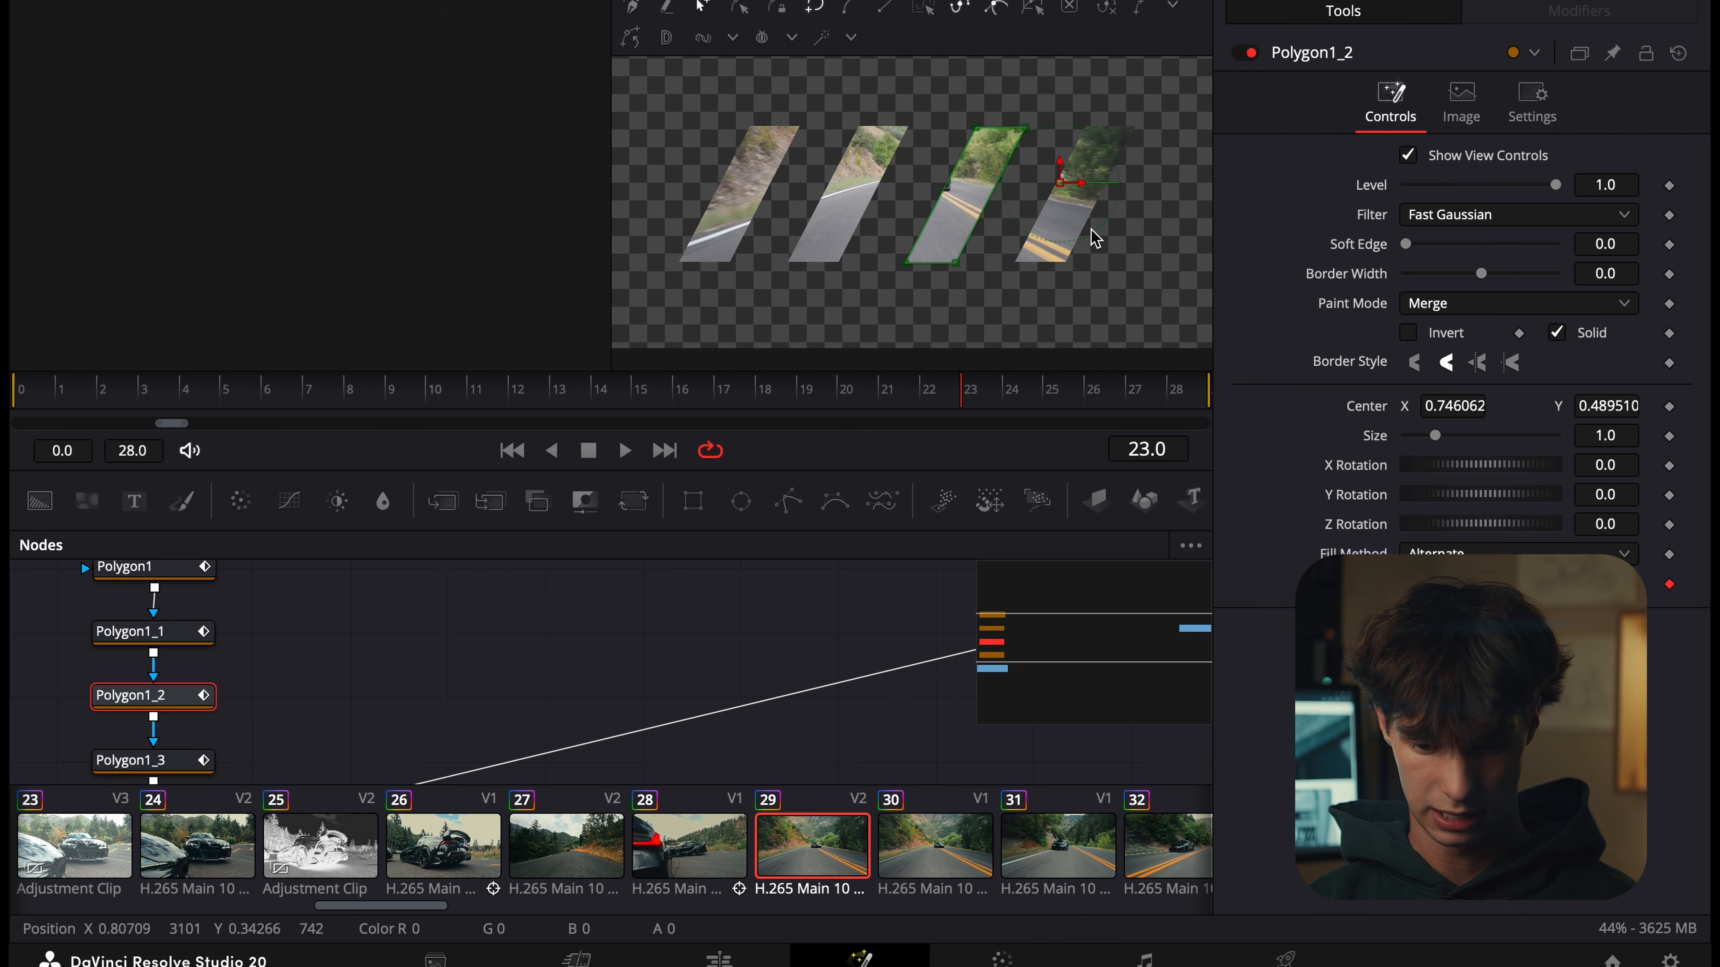
{"action": "left_click", "coordinate": [1171, 181]}
{"action": "left_click_drag", "start_coordinate": [1174, 182], "coordinate": [1177, 181]}
Return to the Edit page and extend the start of the masked Video 2 clip slightly earlier.
{"action": "left_click", "coordinate": [189, 598]}
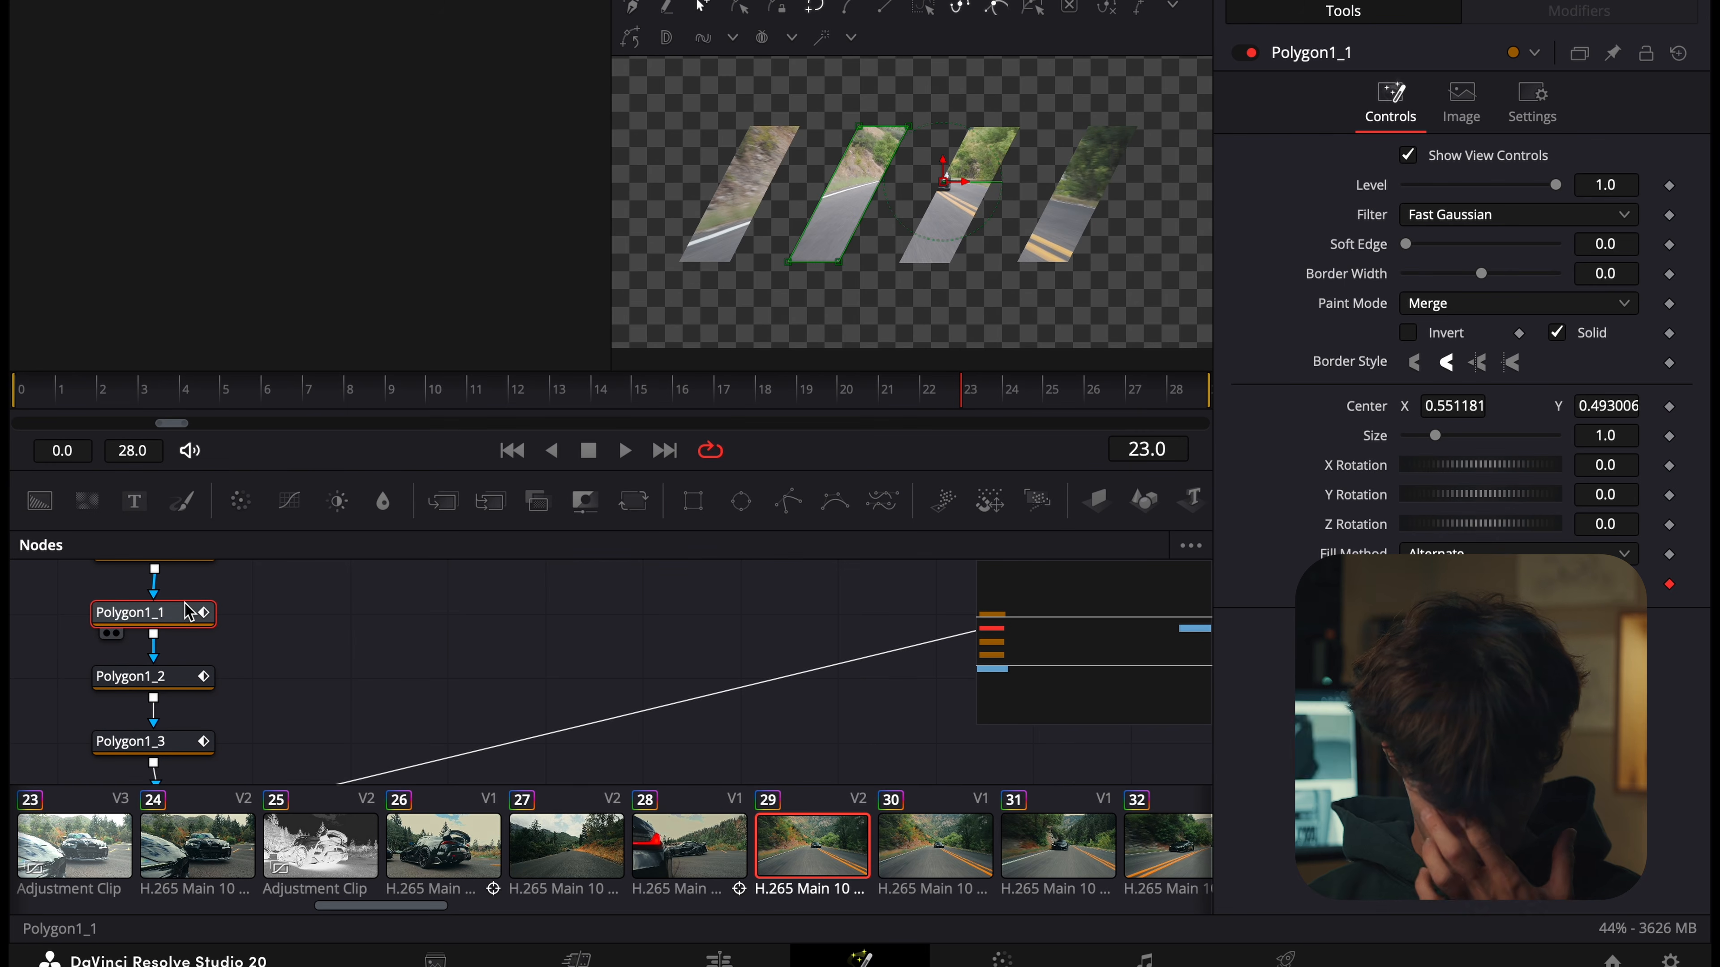
{"action": "scroll", "coordinate": [383, 690], "scroll_direction": "down", "scroll_amount": 3}
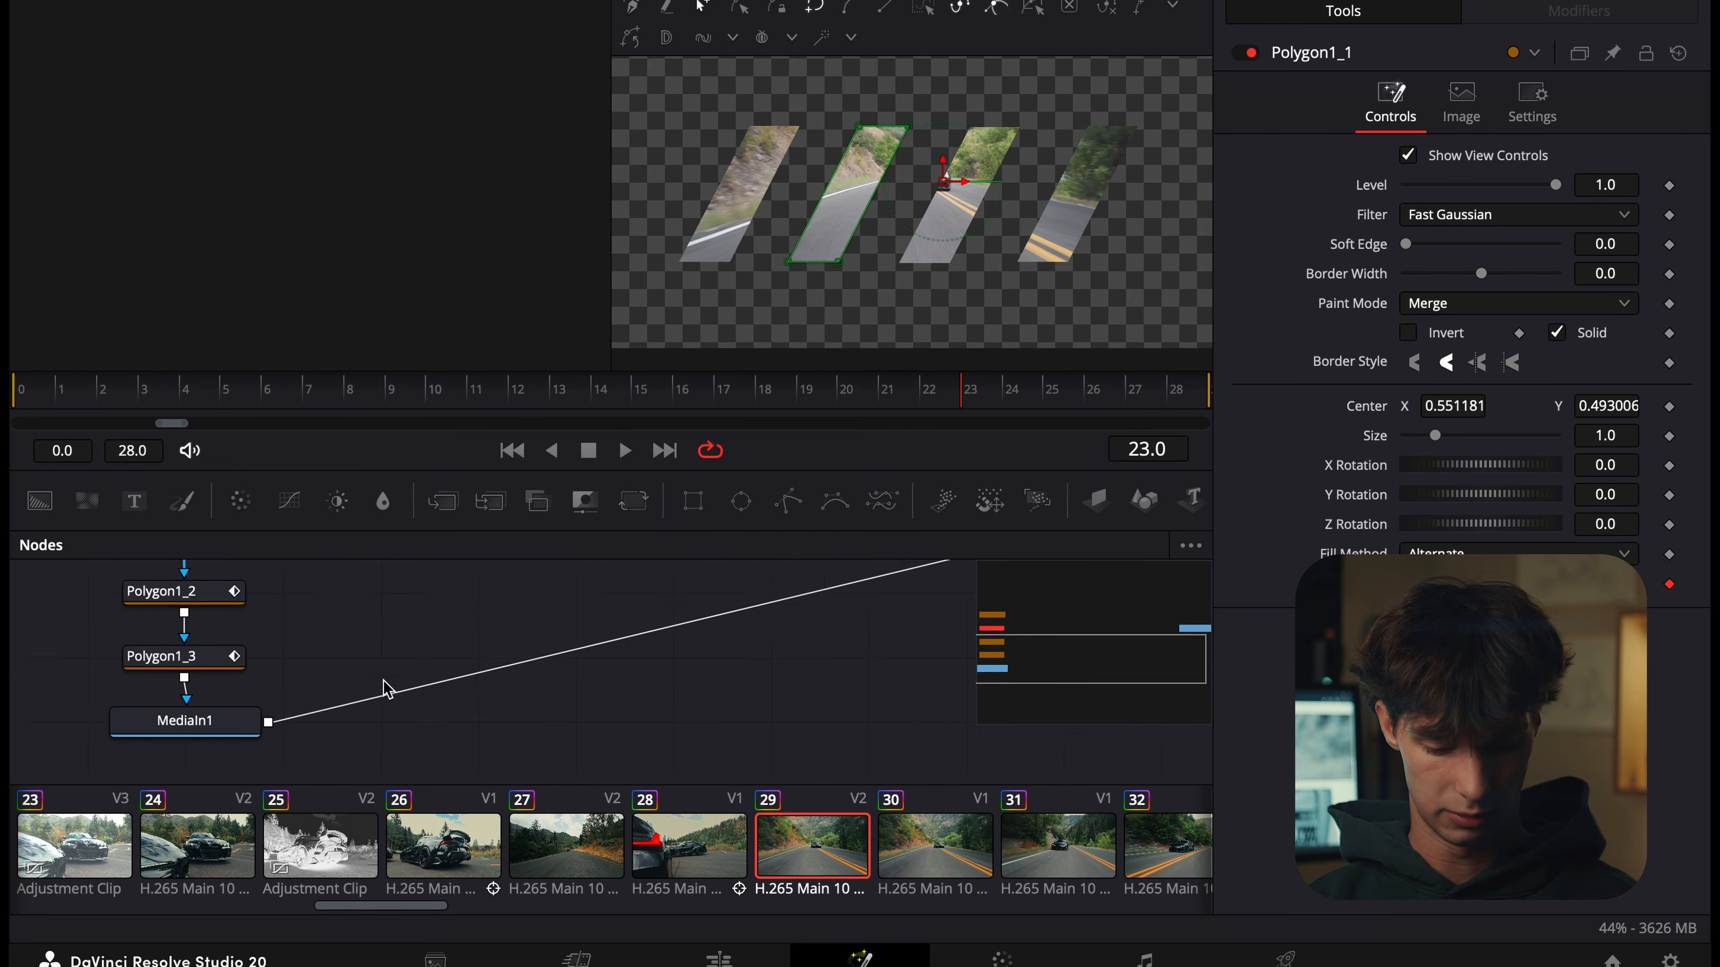
{"action": "left_click", "coordinate": [720, 959]}
{"action": "left_click", "coordinate": [763, 566]}
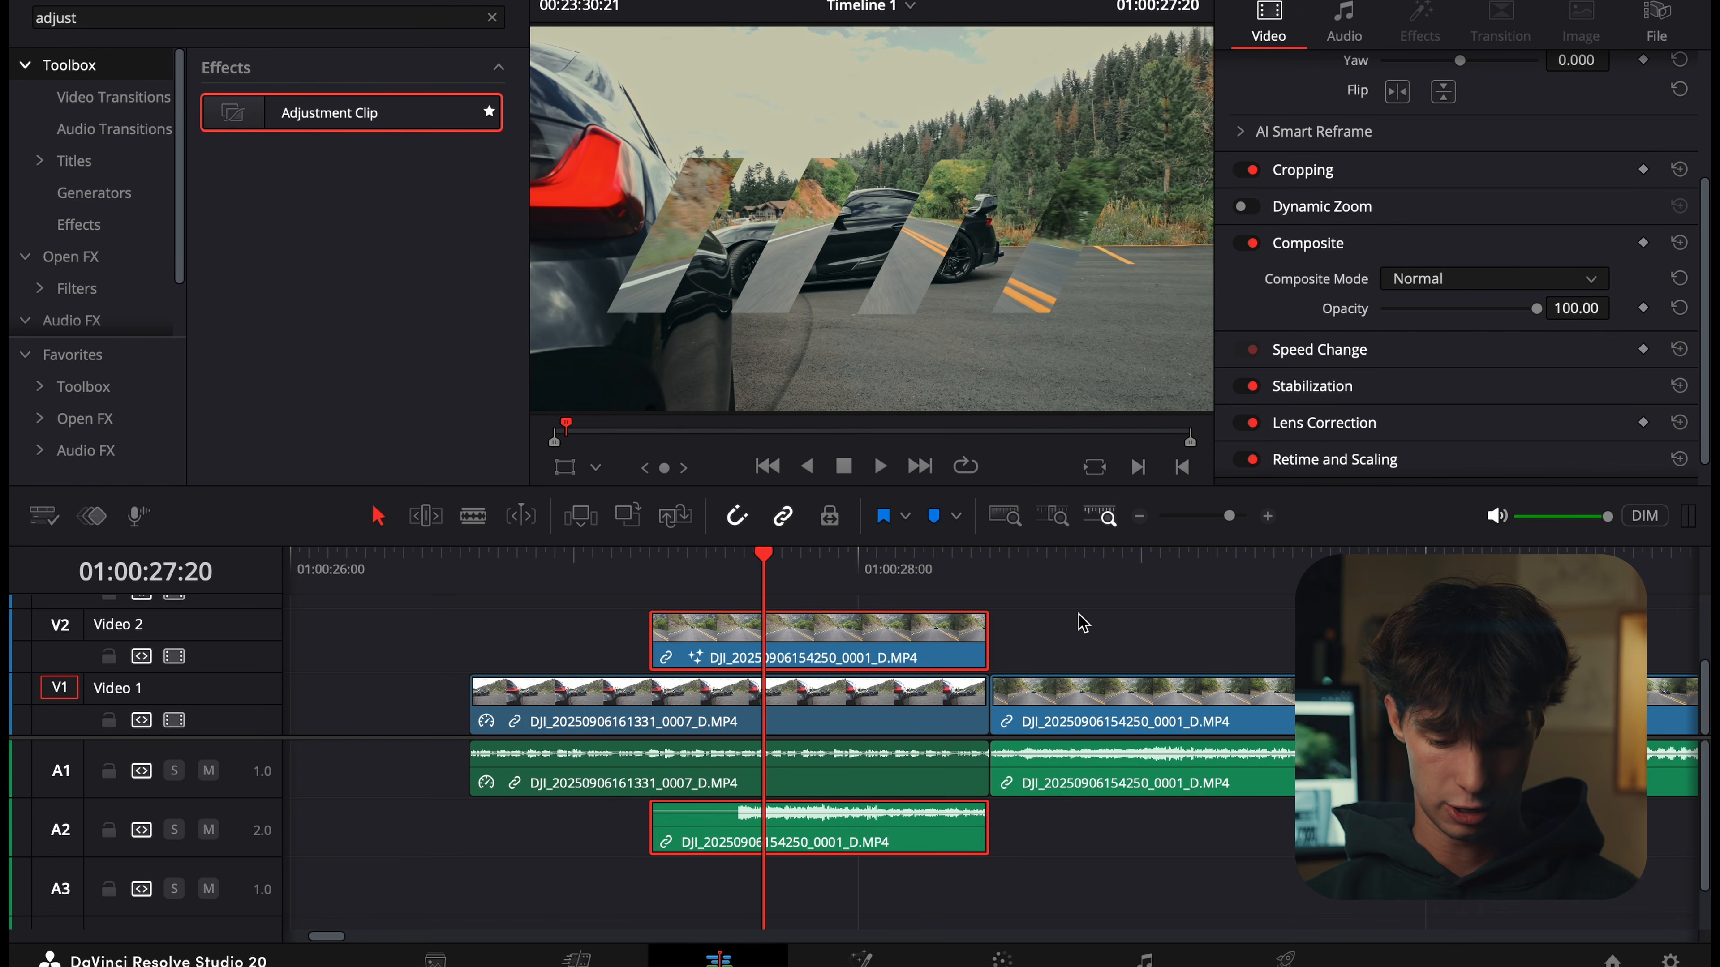
{"action": "left_click", "coordinate": [820, 567]}
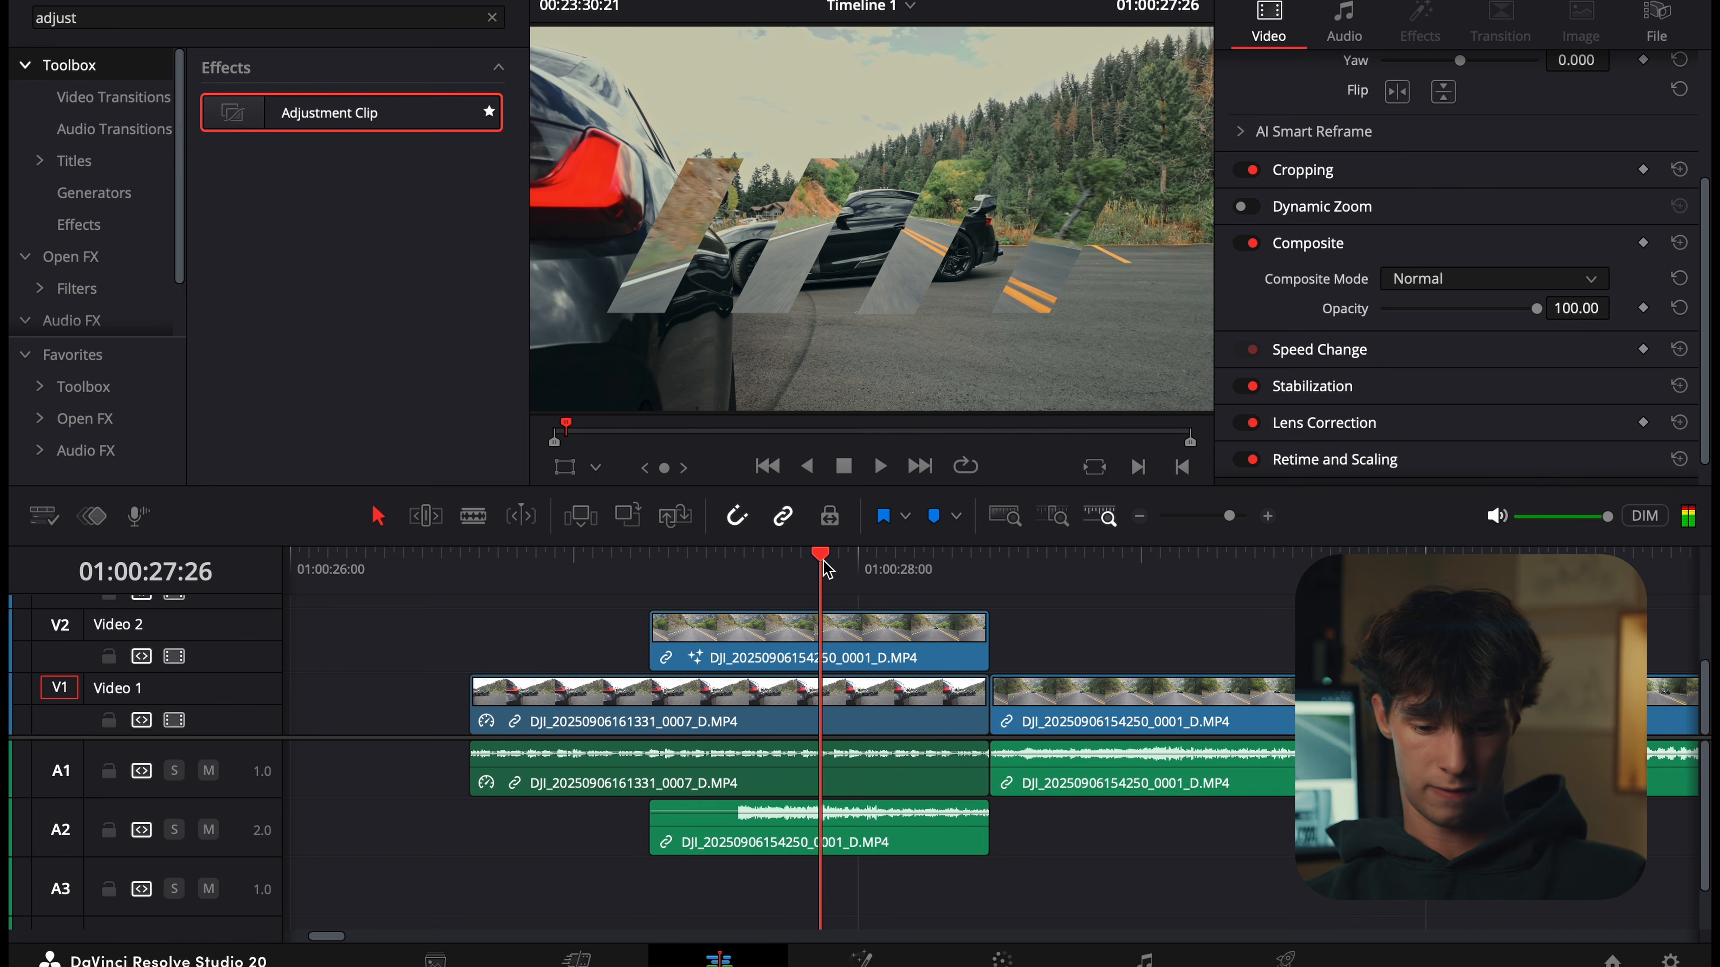
{"action": "left_click", "coordinate": [813, 569]}
{"action": "left_click", "coordinate": [842, 644]}
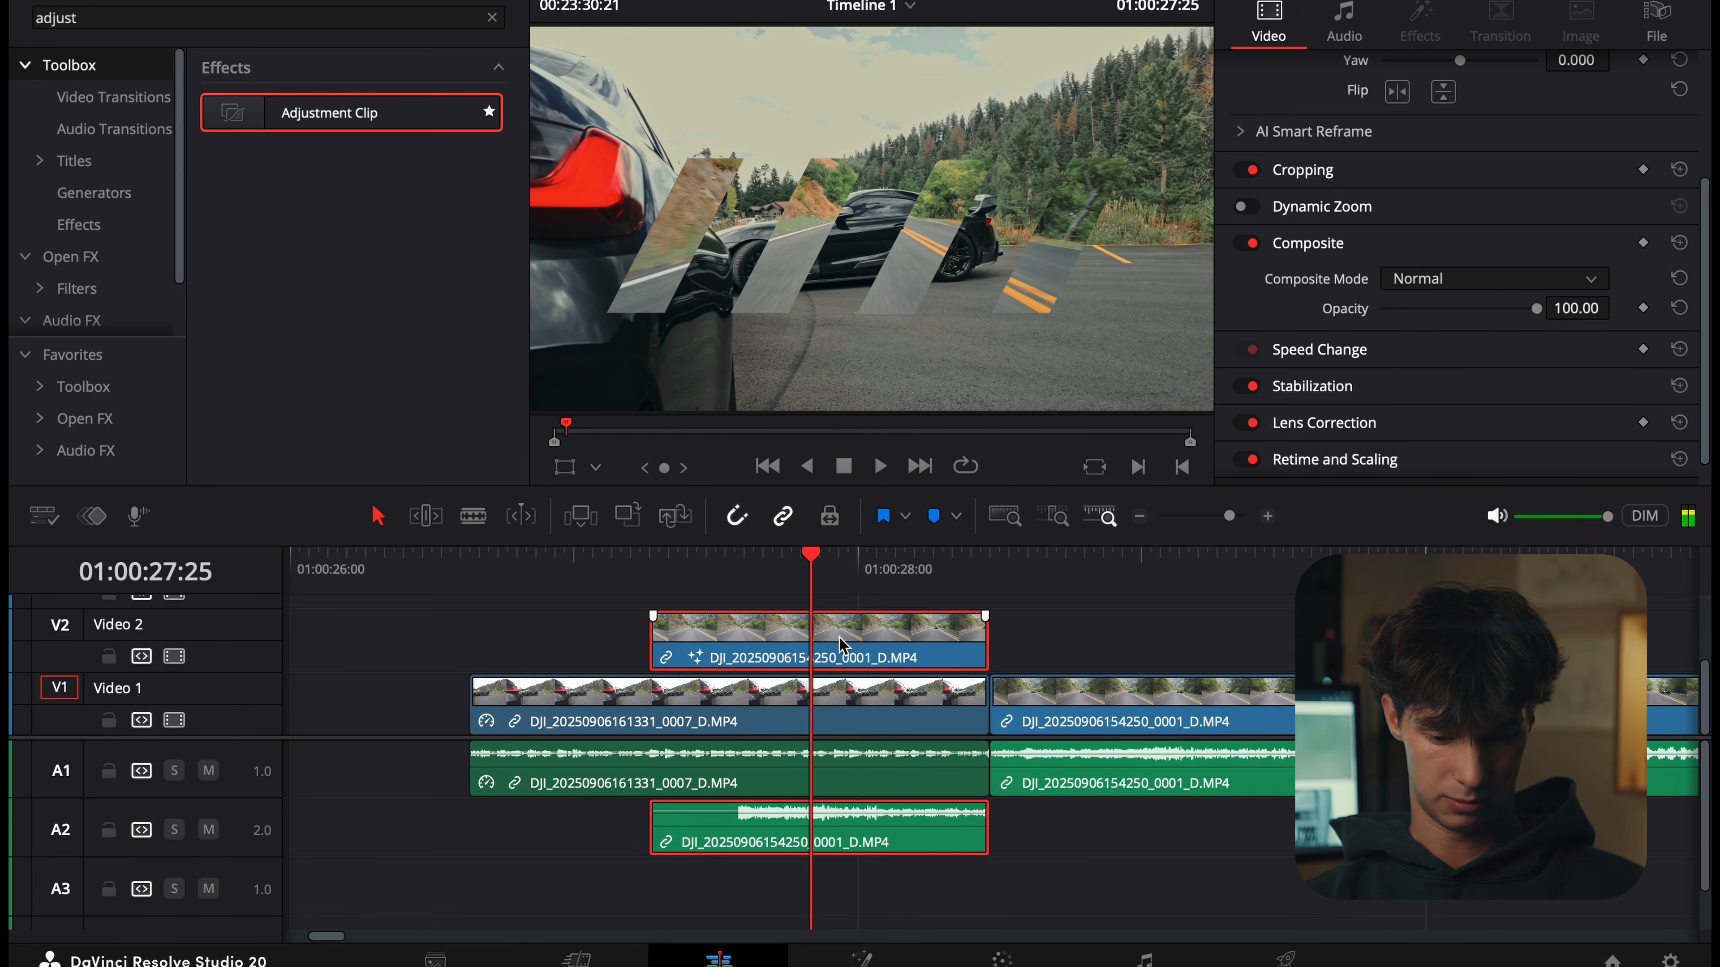
{"action": "left_click_drag", "start_coordinate": [640, 654], "coordinate": [628, 654]}
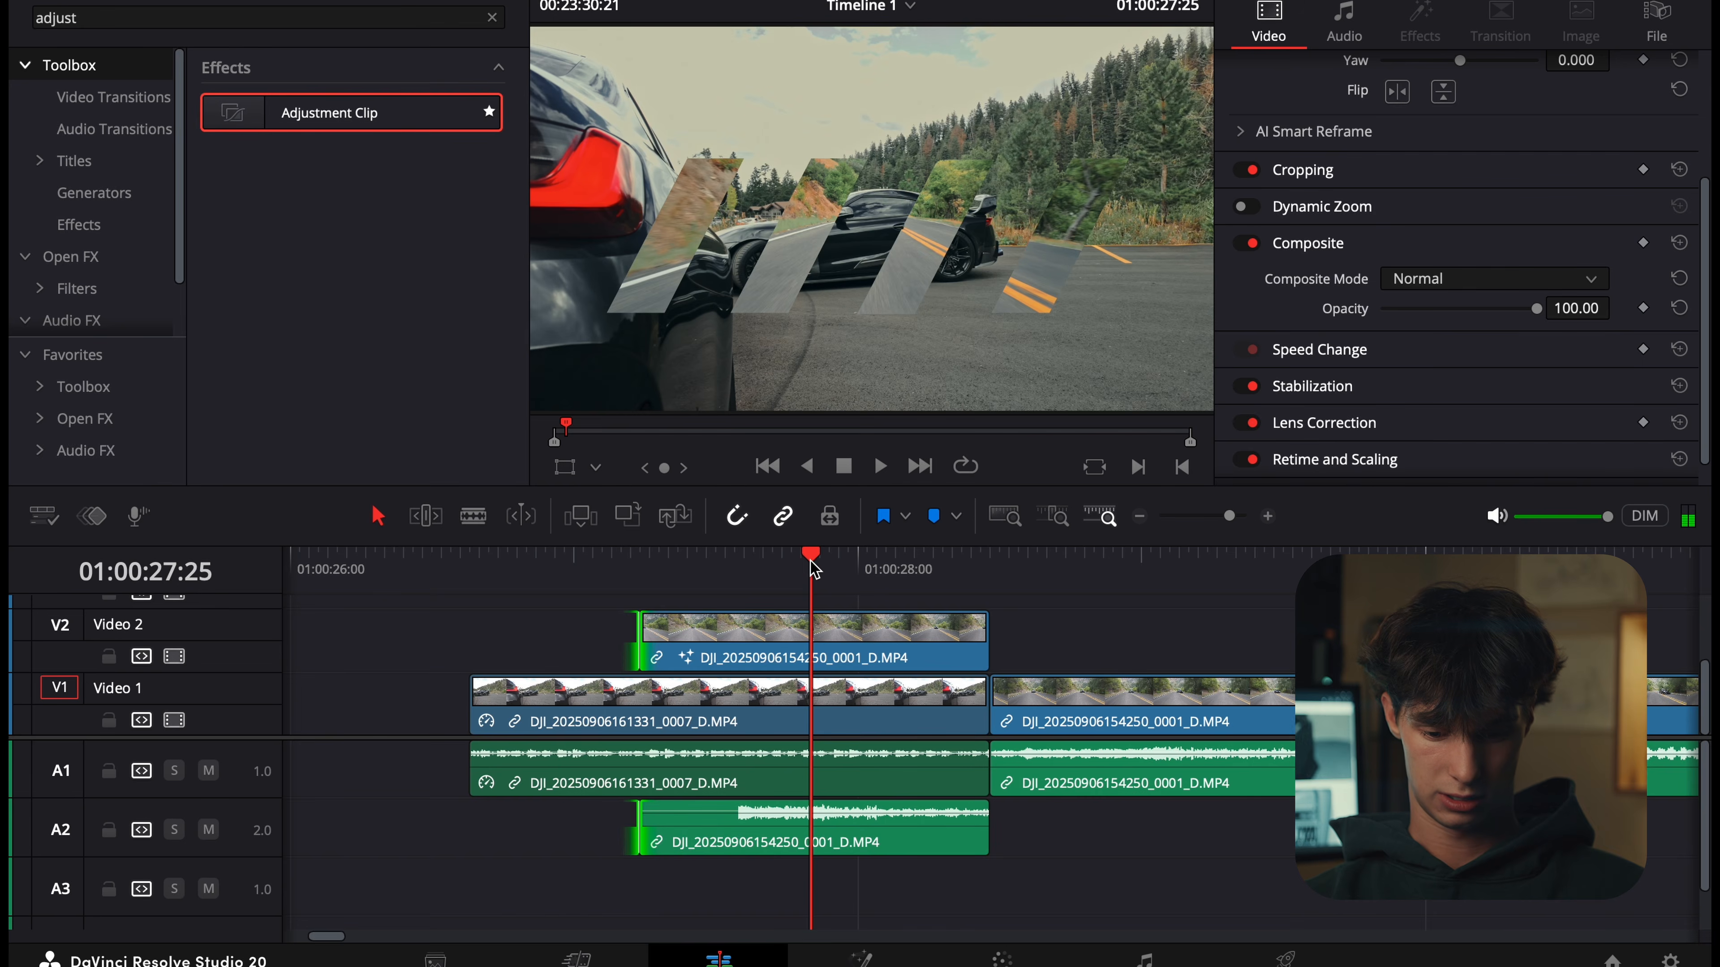
Split the masked Video 2 clip into four segments at 01:00:27:16, 01:00:27:26 and 01:00:28:05.
{"action": "key", "text": "Right"}
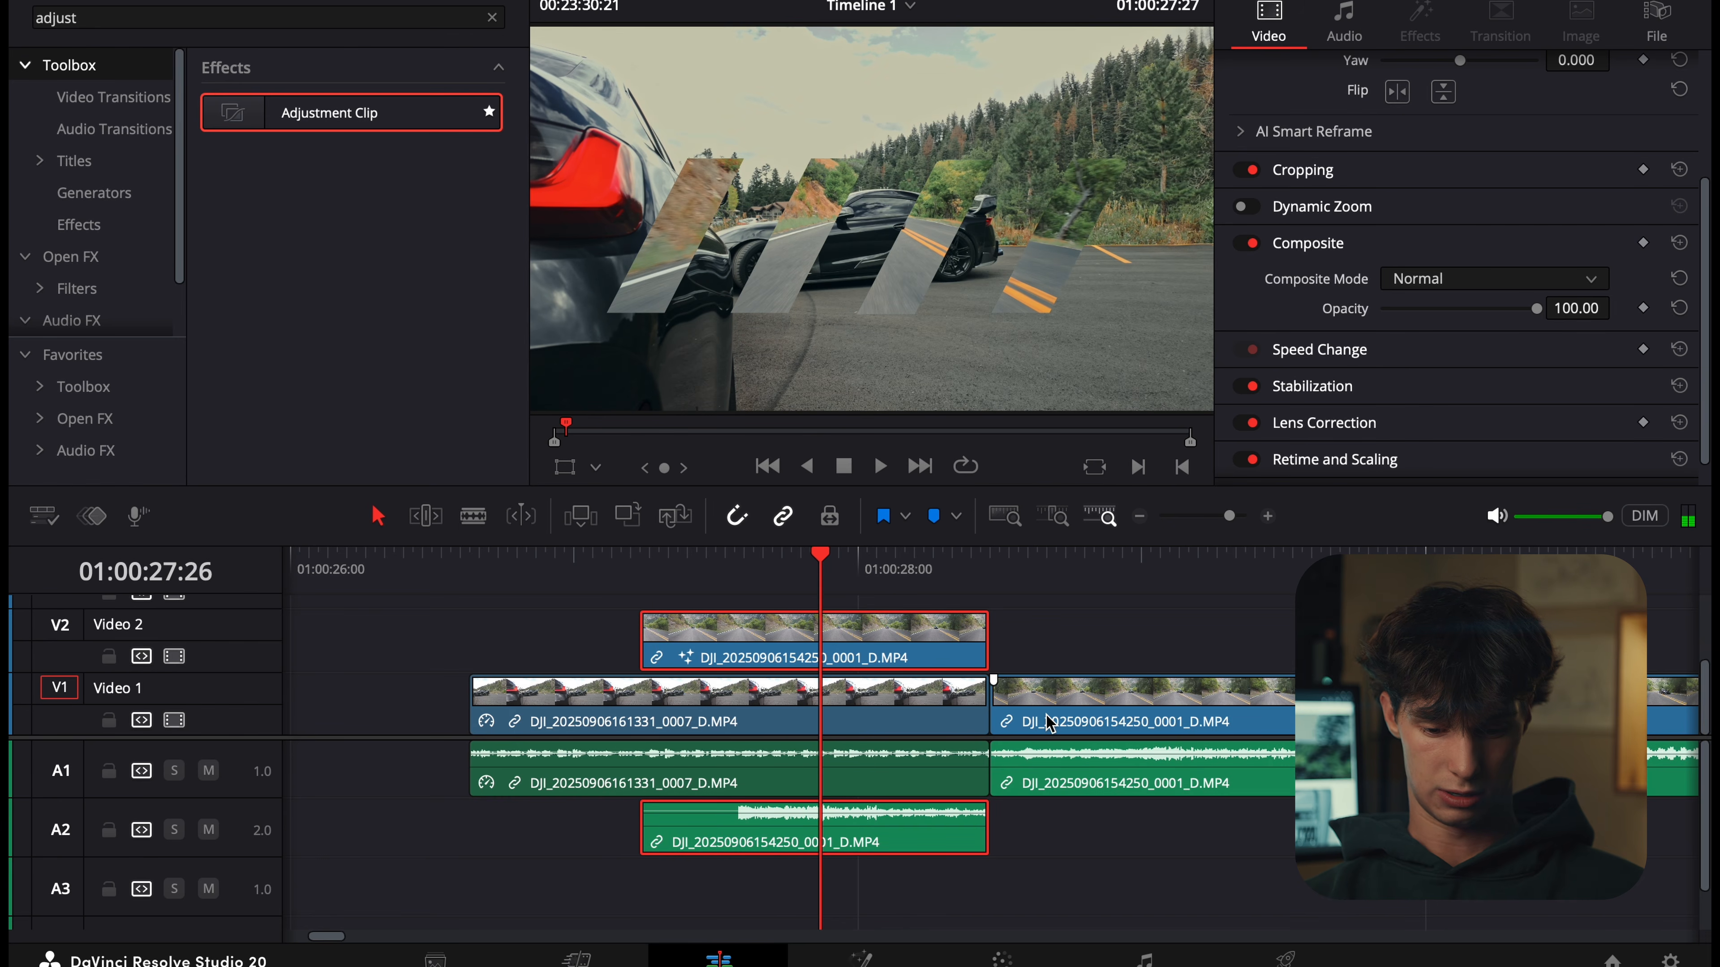
{"action": "key", "text": "ctrl+b"}
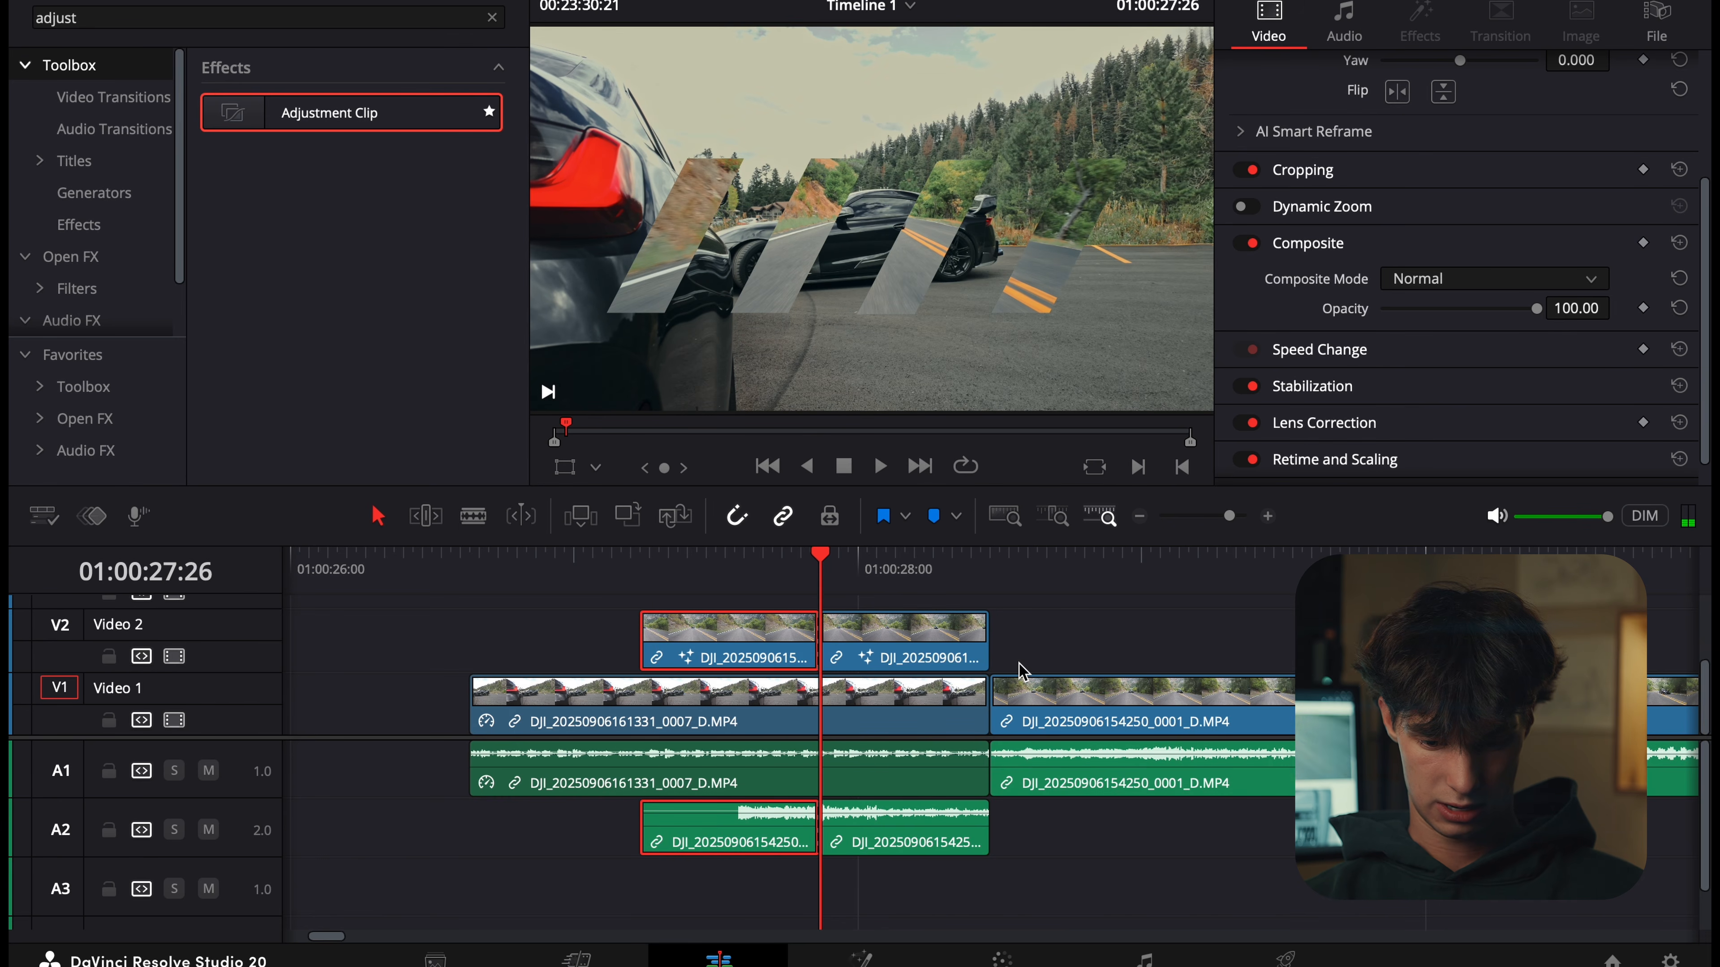
{"action": "left_click_drag", "start_coordinate": [929, 581], "coordinate": [906, 576]}
{"action": "left_click", "coordinate": [938, 673]}
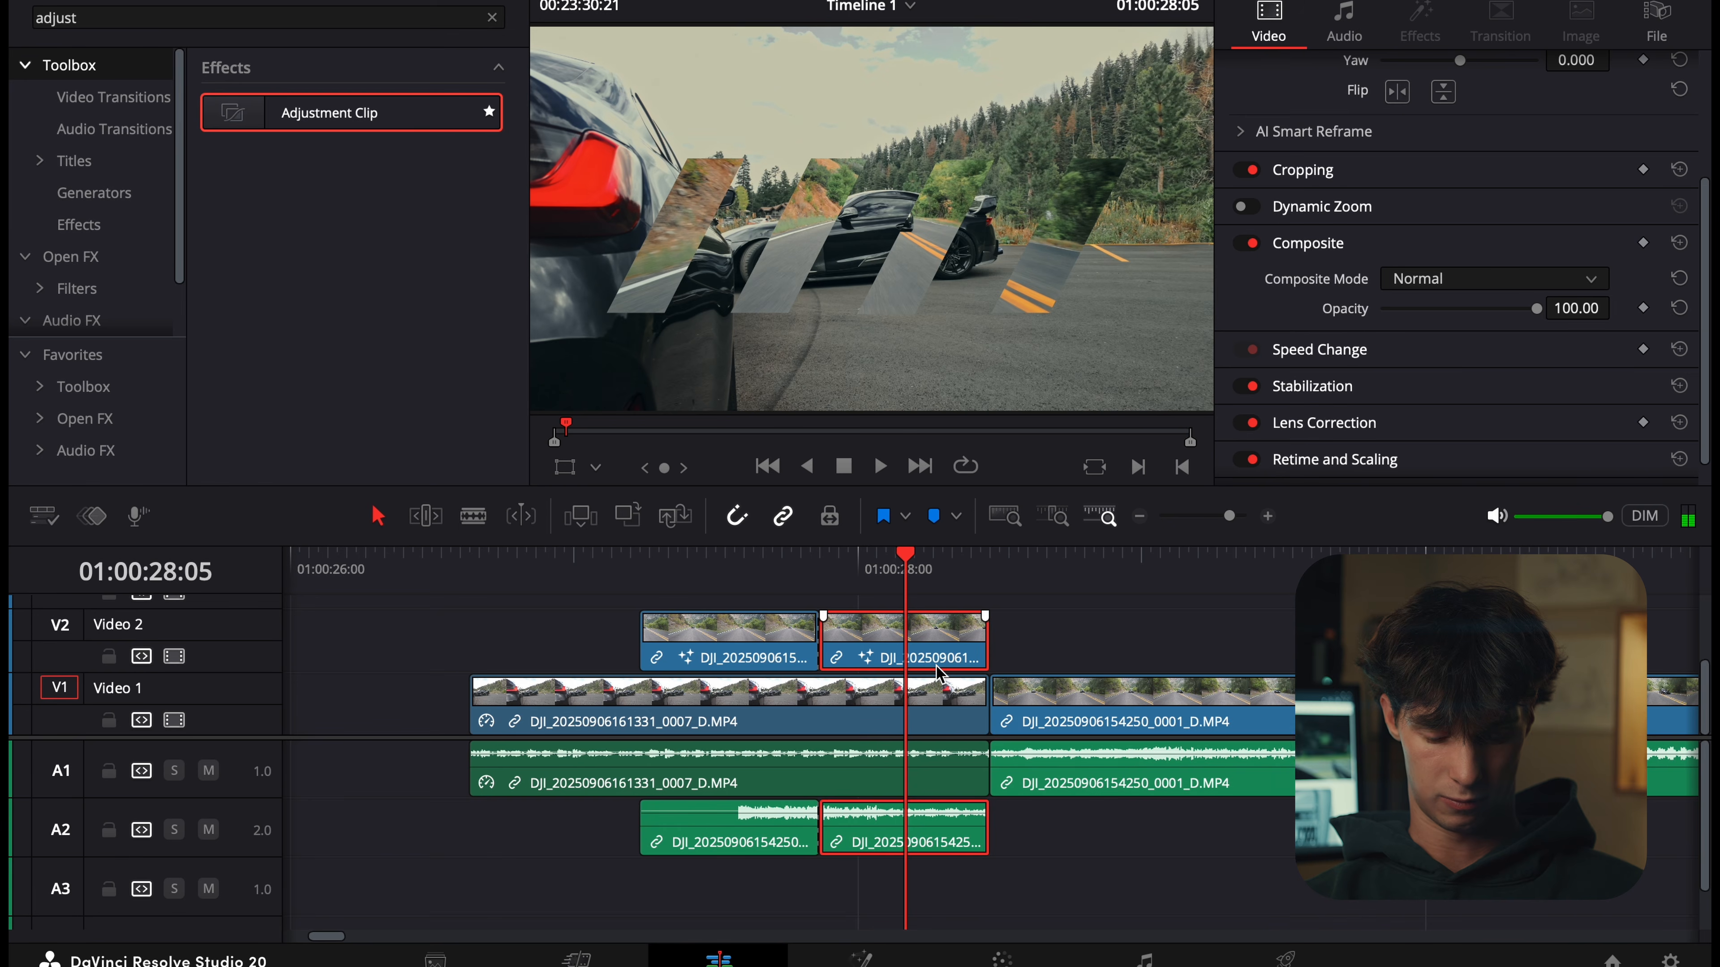
{"action": "key", "text": "ctrl+b"}
{"action": "left_click", "coordinate": [727, 575]}
{"action": "left_click", "coordinate": [750, 654]}
{"action": "key", "text": "ctrl+b"}
{"action": "left_click", "coordinate": [583, 623]}
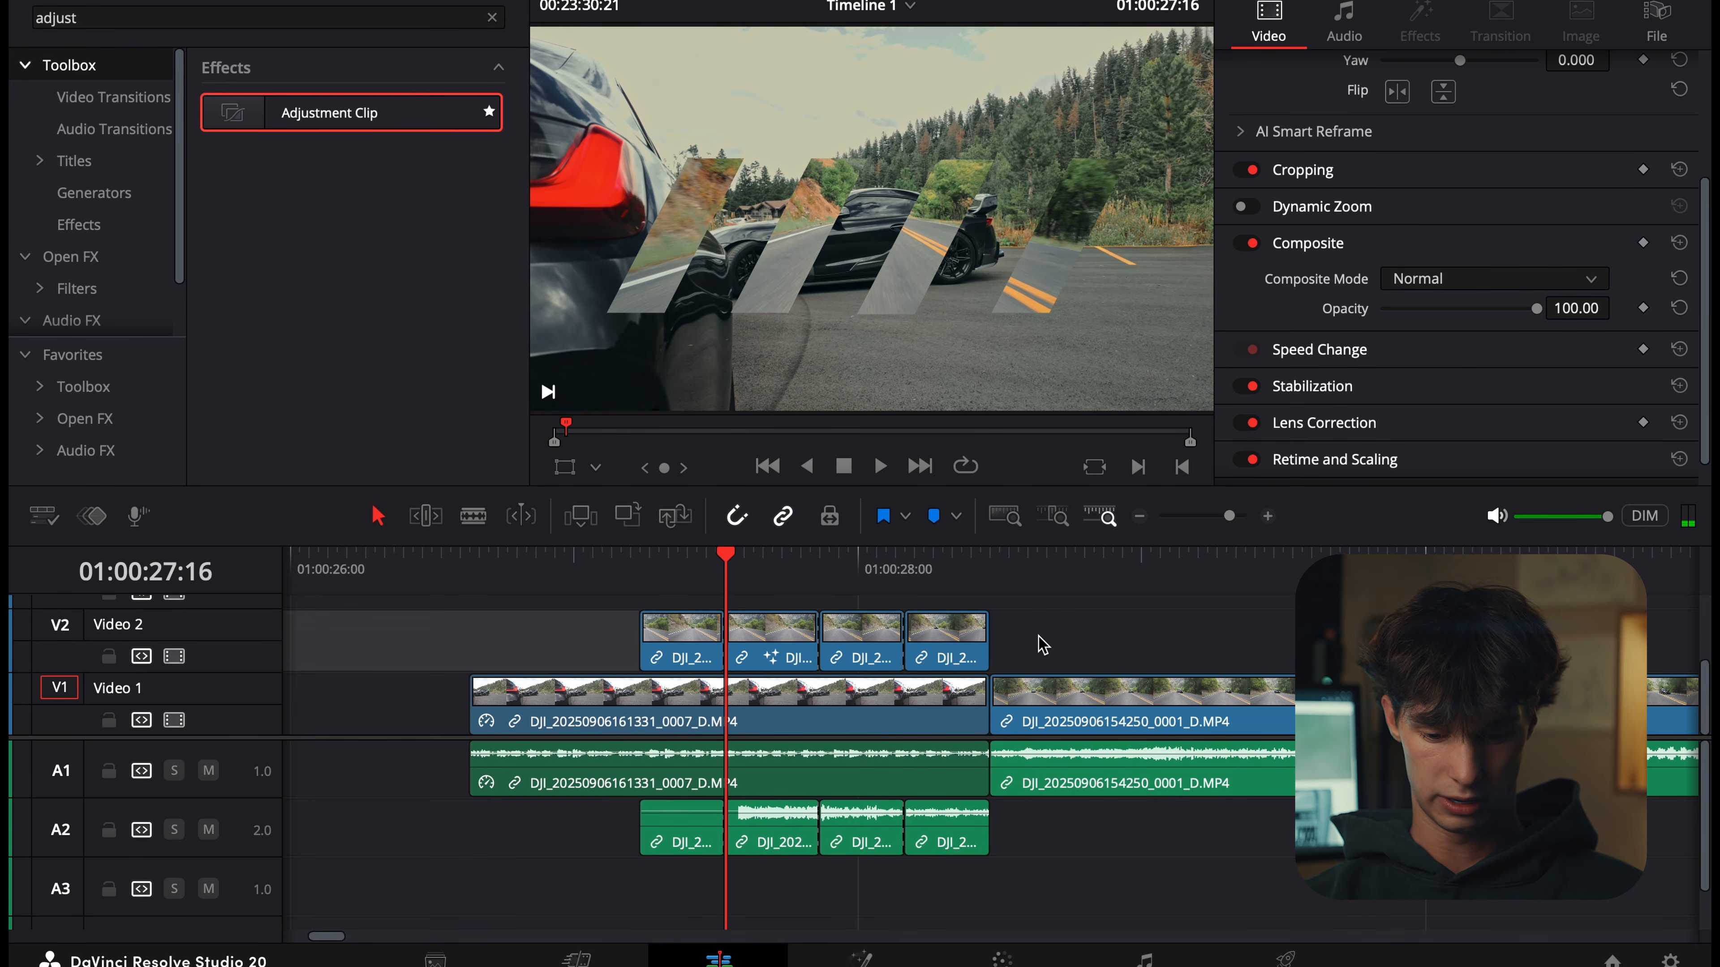
{"action": "left_click_drag", "start_coordinate": [1060, 636], "coordinate": [654, 613]}
In the first segment's Fusion composition, delete Polygon1_1, Polygon1_2 and Polygon1_3, keeping only the leftmost panel, and return to the Edit page.
{"action": "left_click", "coordinate": [688, 569]}
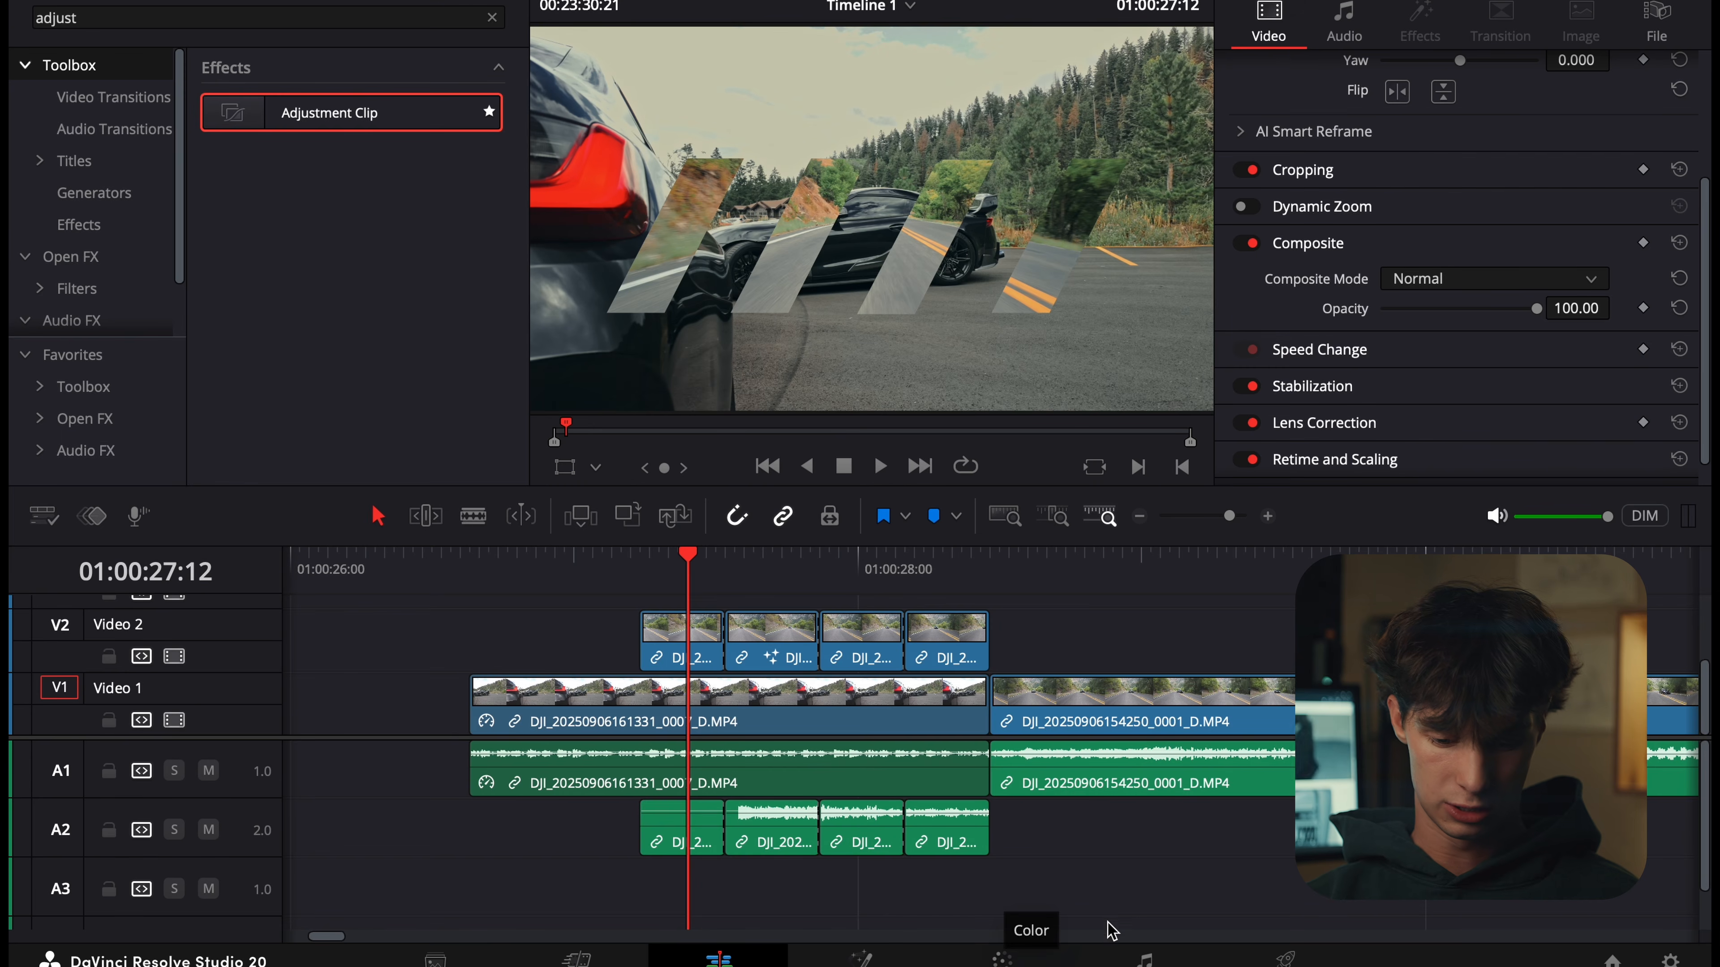
{"action": "left_click", "coordinate": [679, 652]}
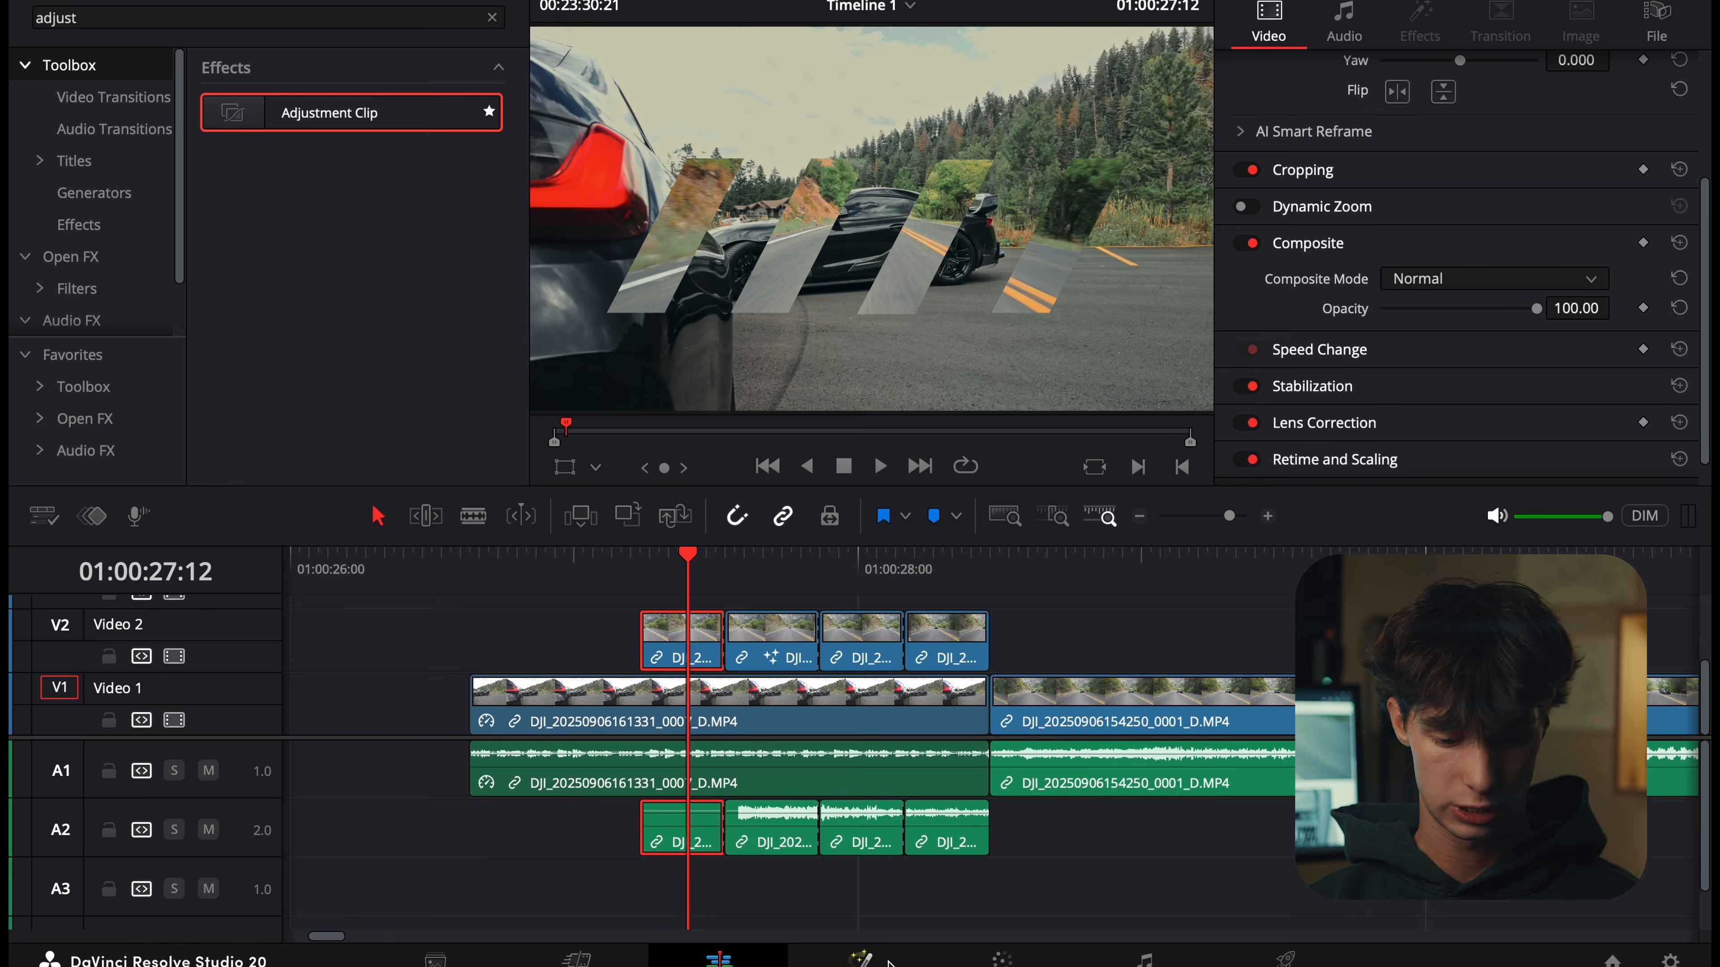
{"action": "left_click", "coordinate": [860, 958]}
{"action": "left_click_drag", "start_coordinate": [394, 735], "coordinate": [142, 596]}
{"action": "key", "text": "Delete"}
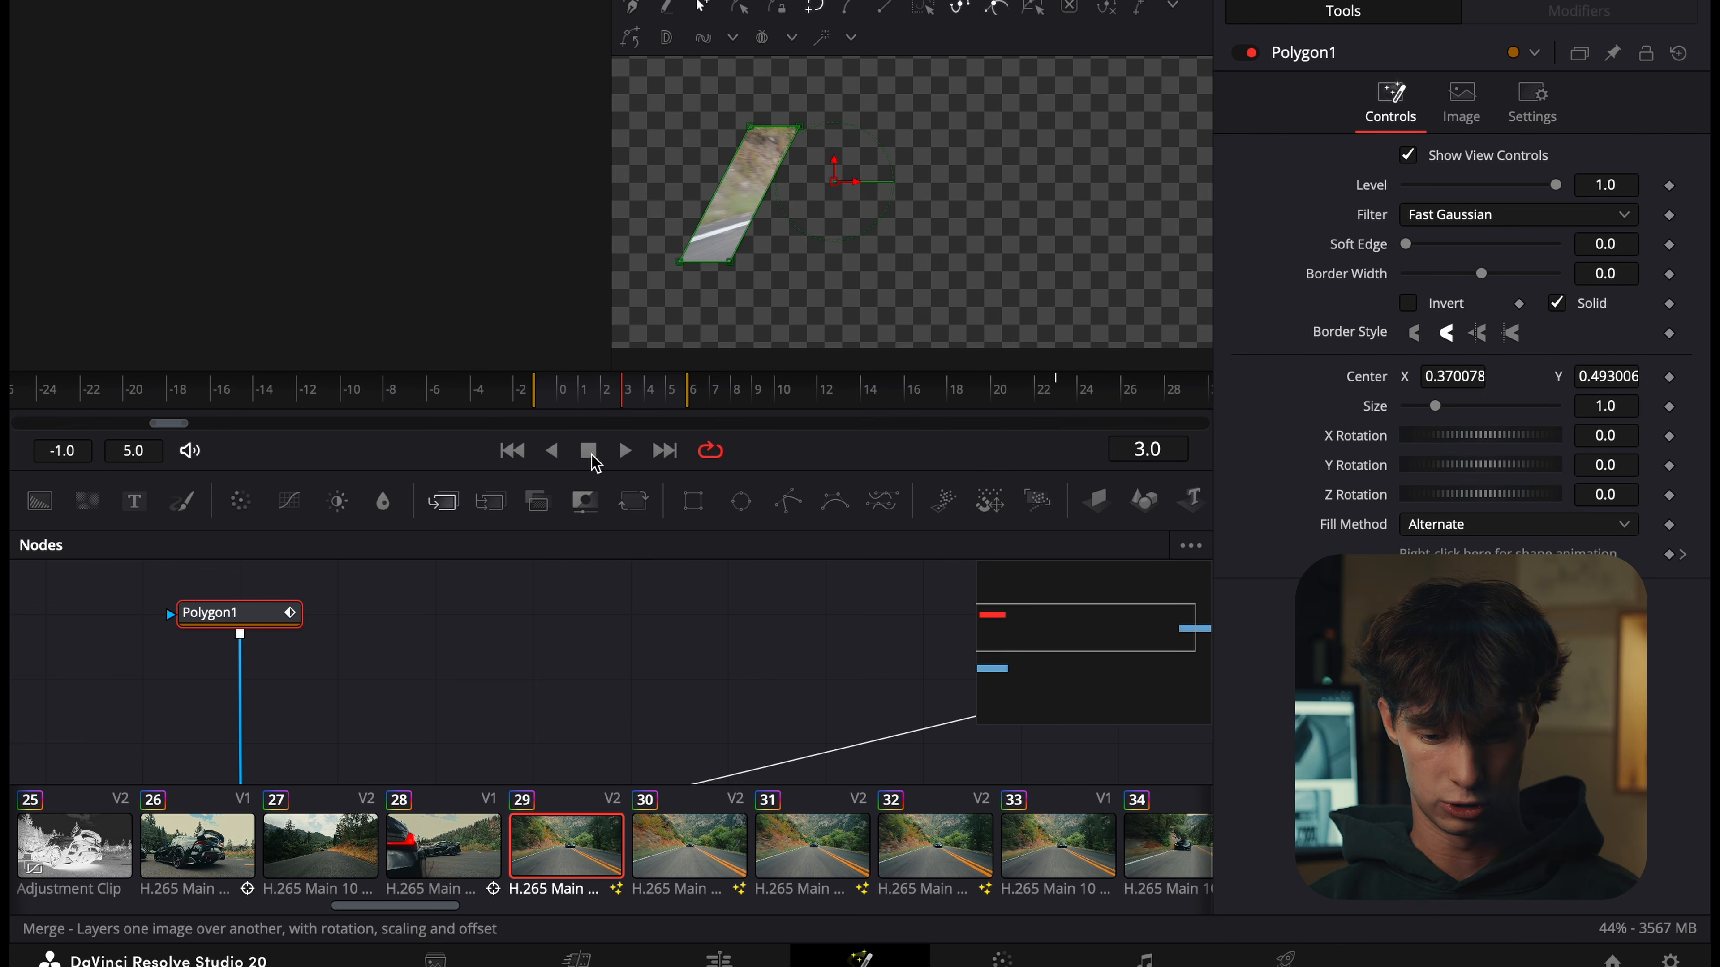
{"action": "left_click", "coordinate": [724, 957]}
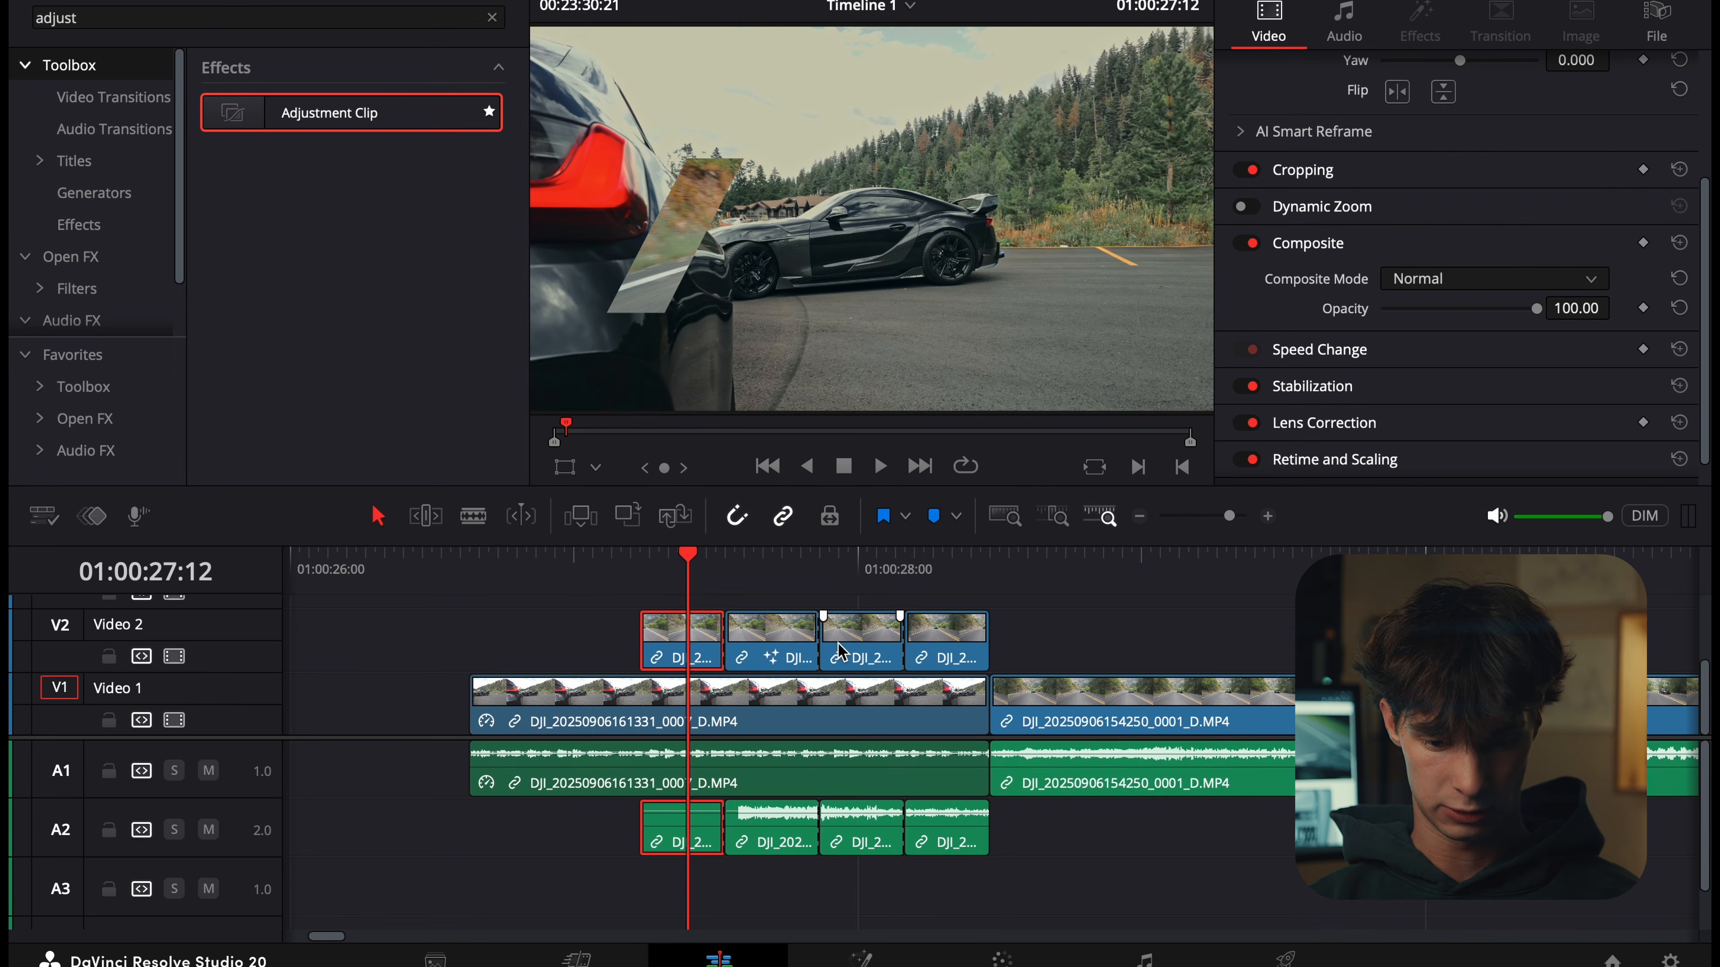
Open the second segment at 01:00:27:20 in Fusion and delete Polygon1_2 and Polygon1_3, keeping the two leftmost panels.
{"action": "left_click", "coordinate": [764, 599]}
{"action": "left_click", "coordinate": [980, 959]}
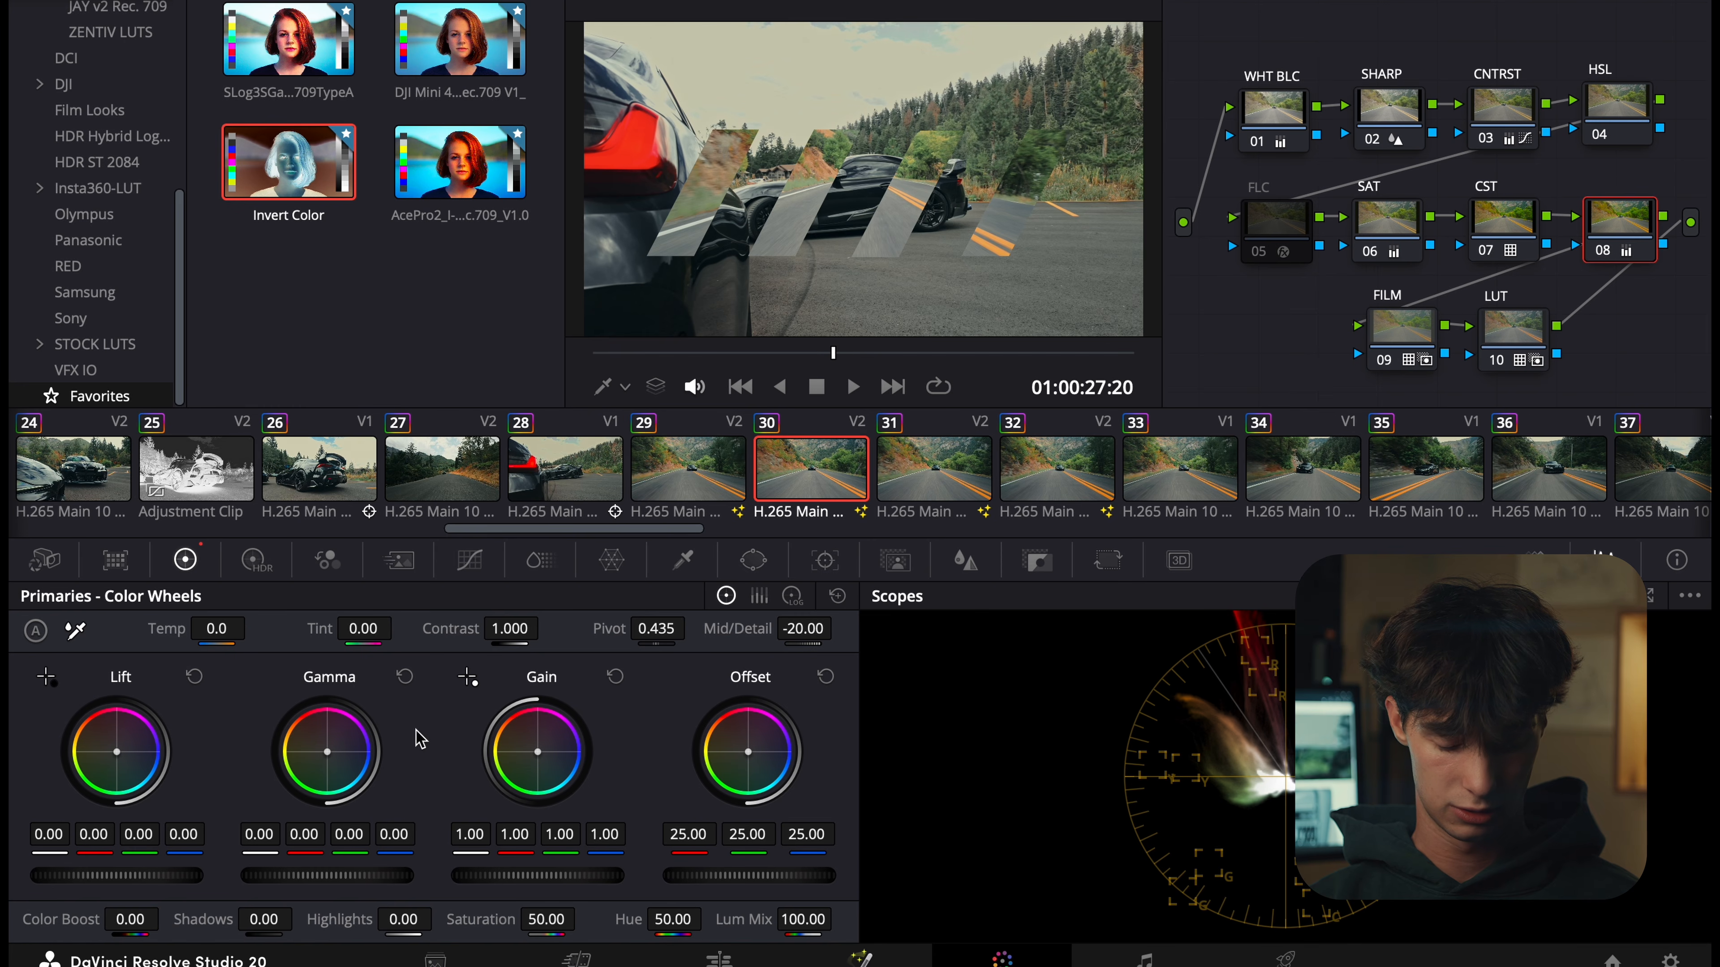
{"action": "left_click", "coordinate": [861, 958]}
{"action": "scroll", "coordinate": [533, 655], "scroll_direction": "down", "scroll_amount": 2}
{"action": "scroll", "coordinate": [533, 656], "scroll_direction": "left", "scroll_amount": 2}
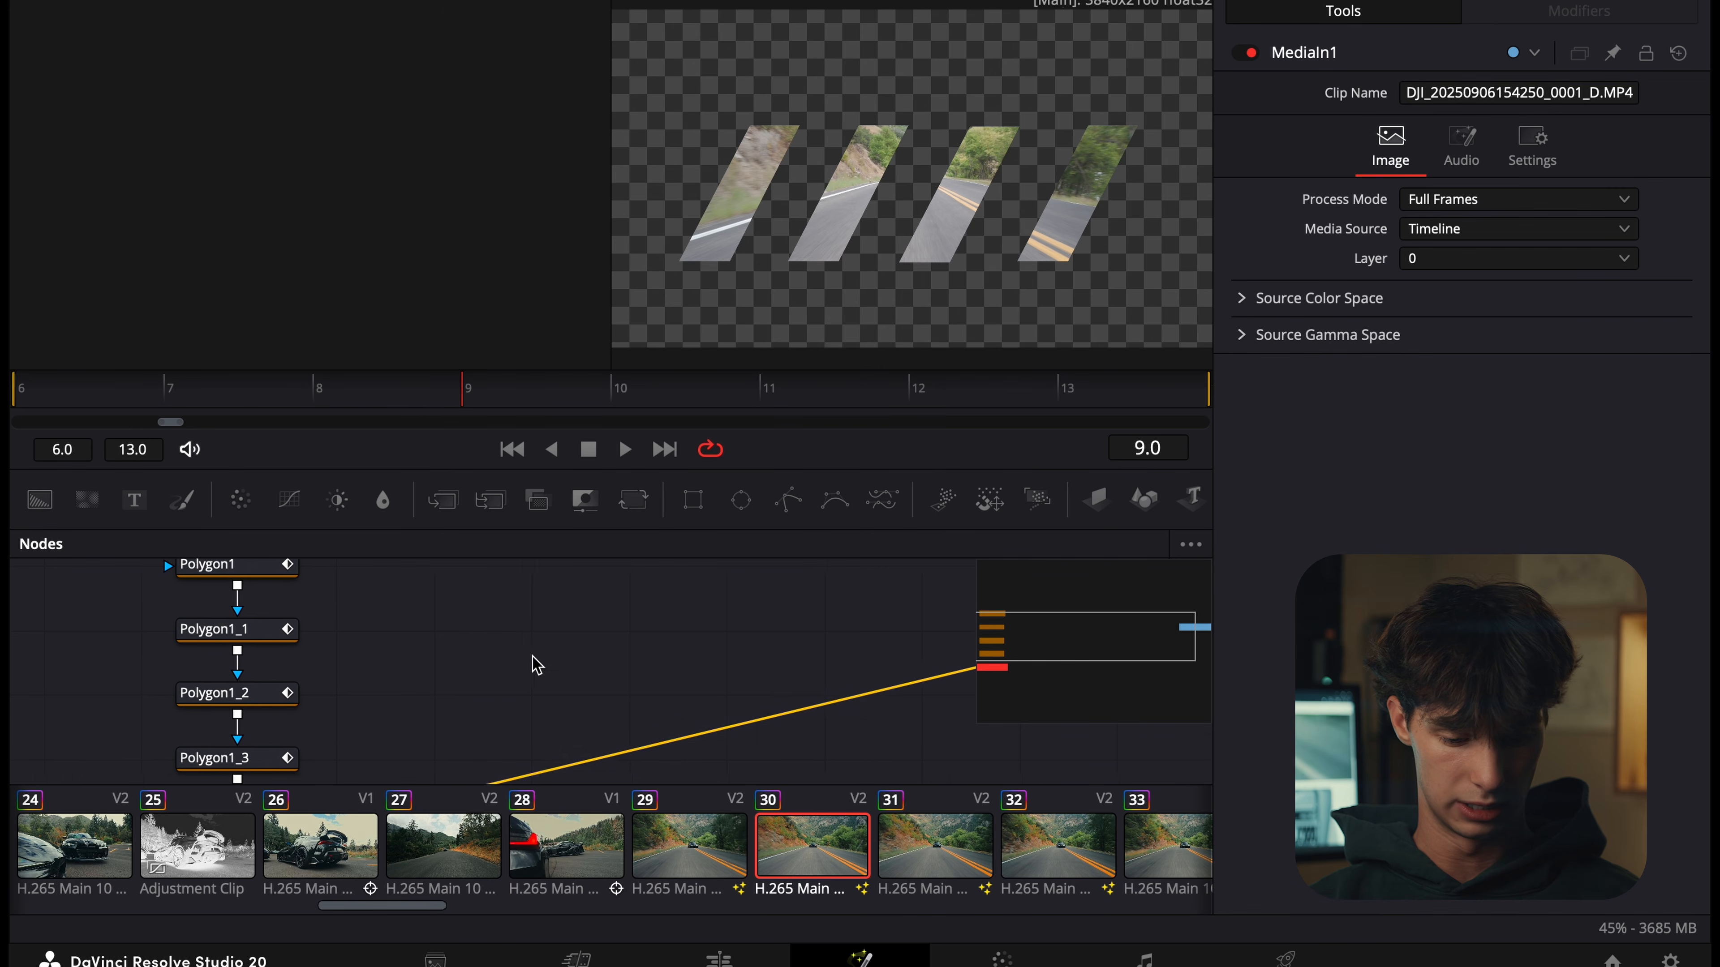
{"action": "scroll", "coordinate": [420, 668], "scroll_direction": "down", "scroll_amount": 1}
{"action": "scroll", "coordinate": [419, 667], "scroll_direction": "left", "scroll_amount": 1}
{"action": "left_click_drag", "start_coordinate": [388, 764], "coordinate": [230, 674]}
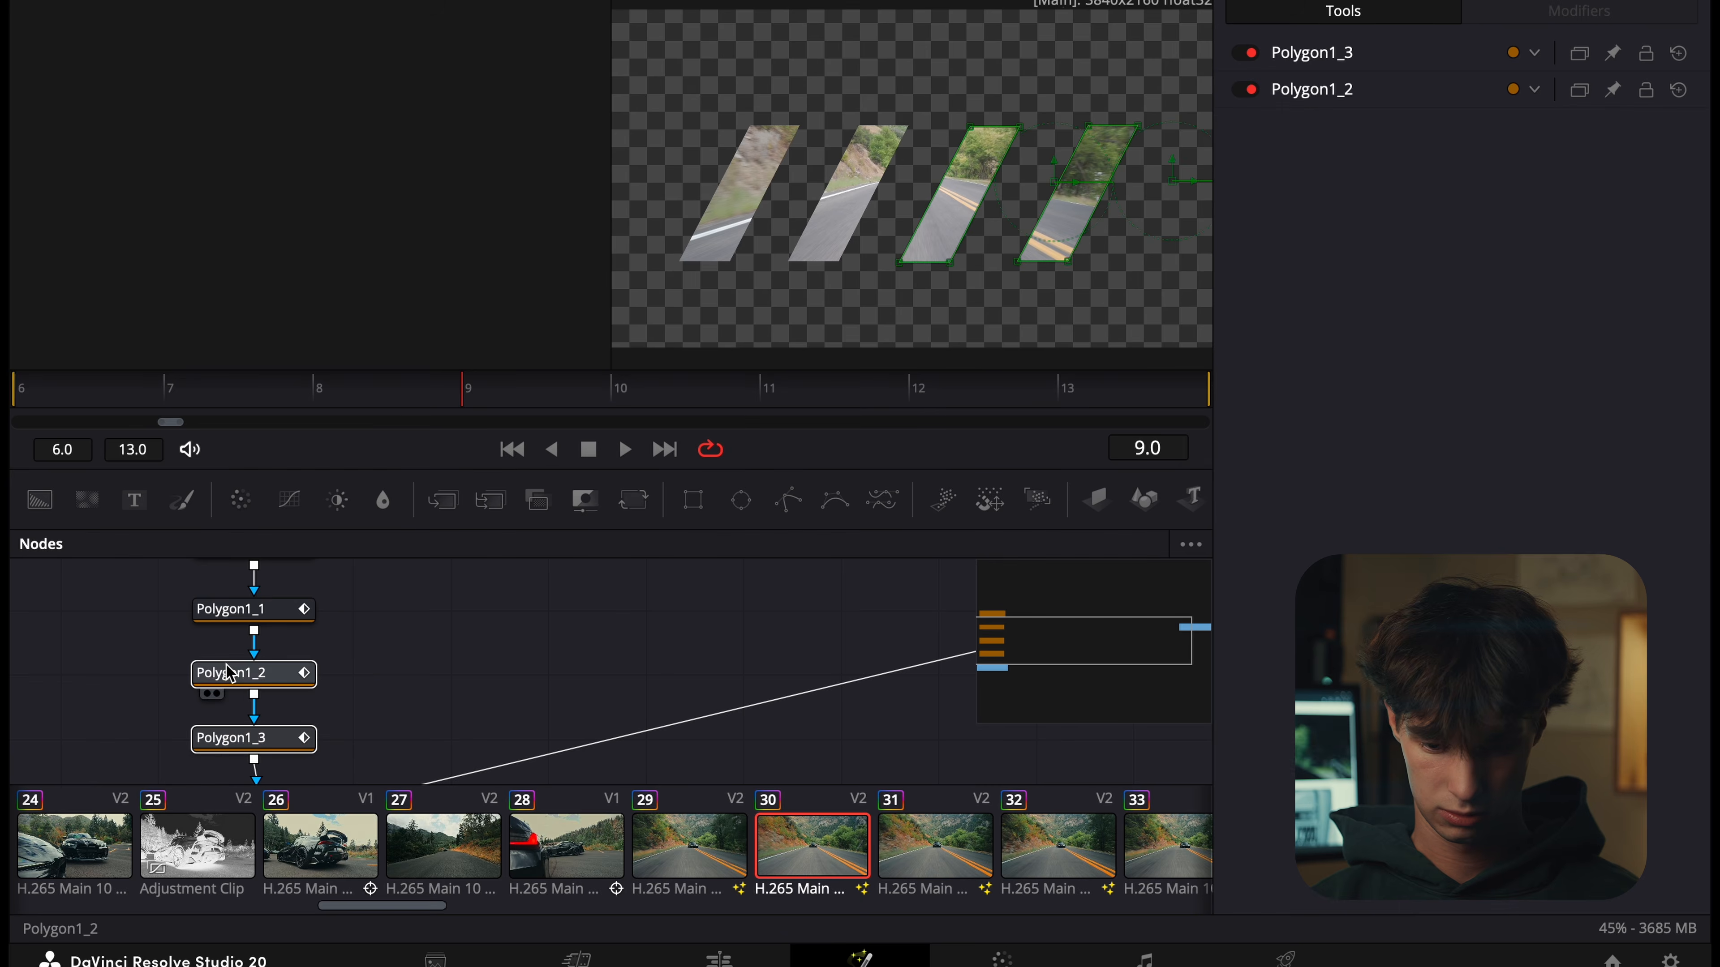
{"action": "key", "text": "Delete"}
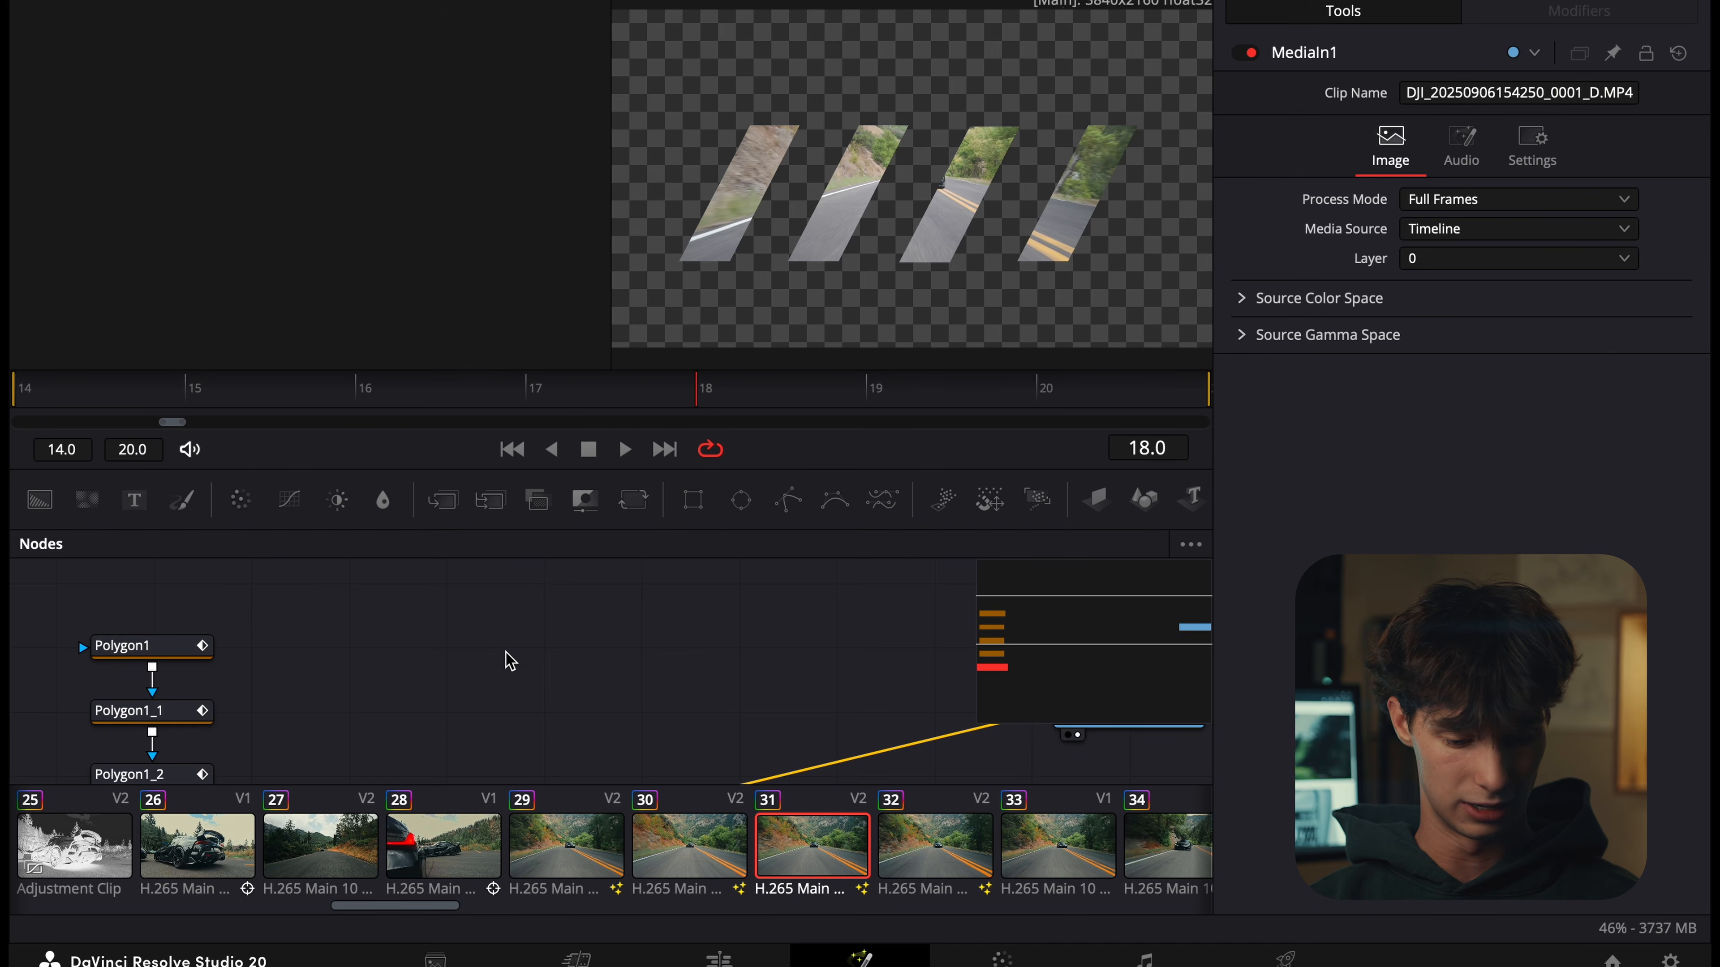
In the third segment's Fusion composition, delete Polygon1_3 to keep the first three slanted panels.
{"action": "scroll", "coordinate": [503, 657], "scroll_direction": "down", "scroll_amount": 3}
{"action": "left_click", "coordinate": [249, 723]}
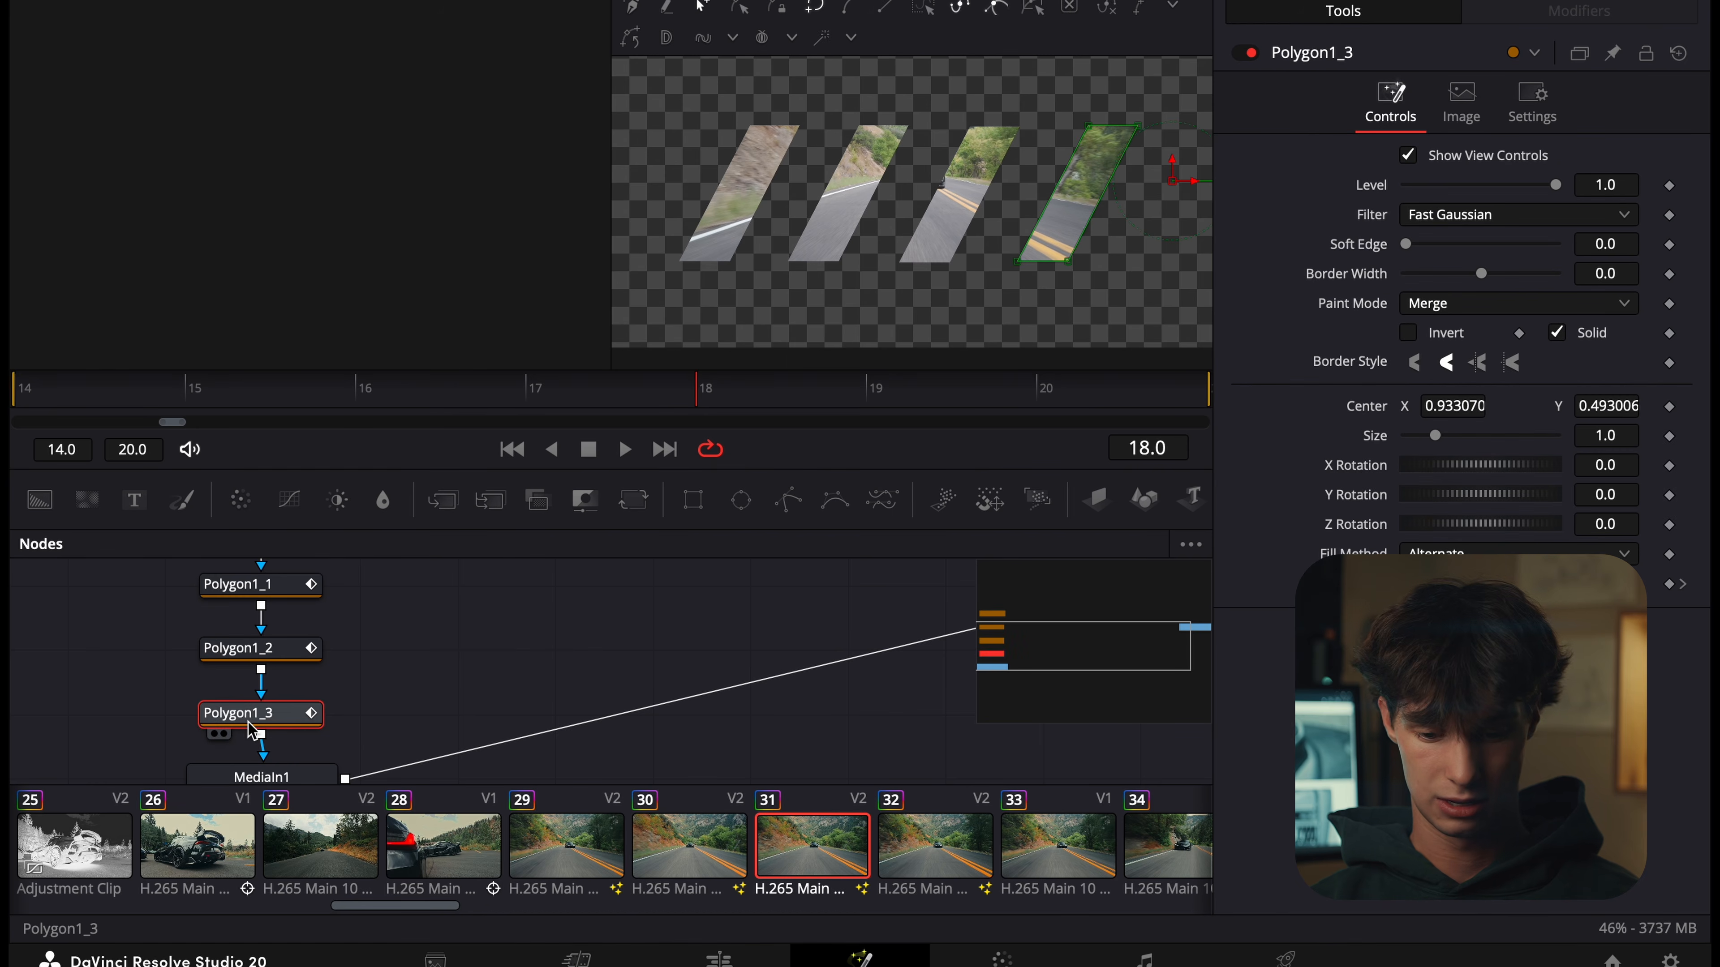
{"action": "key", "text": "Delete"}
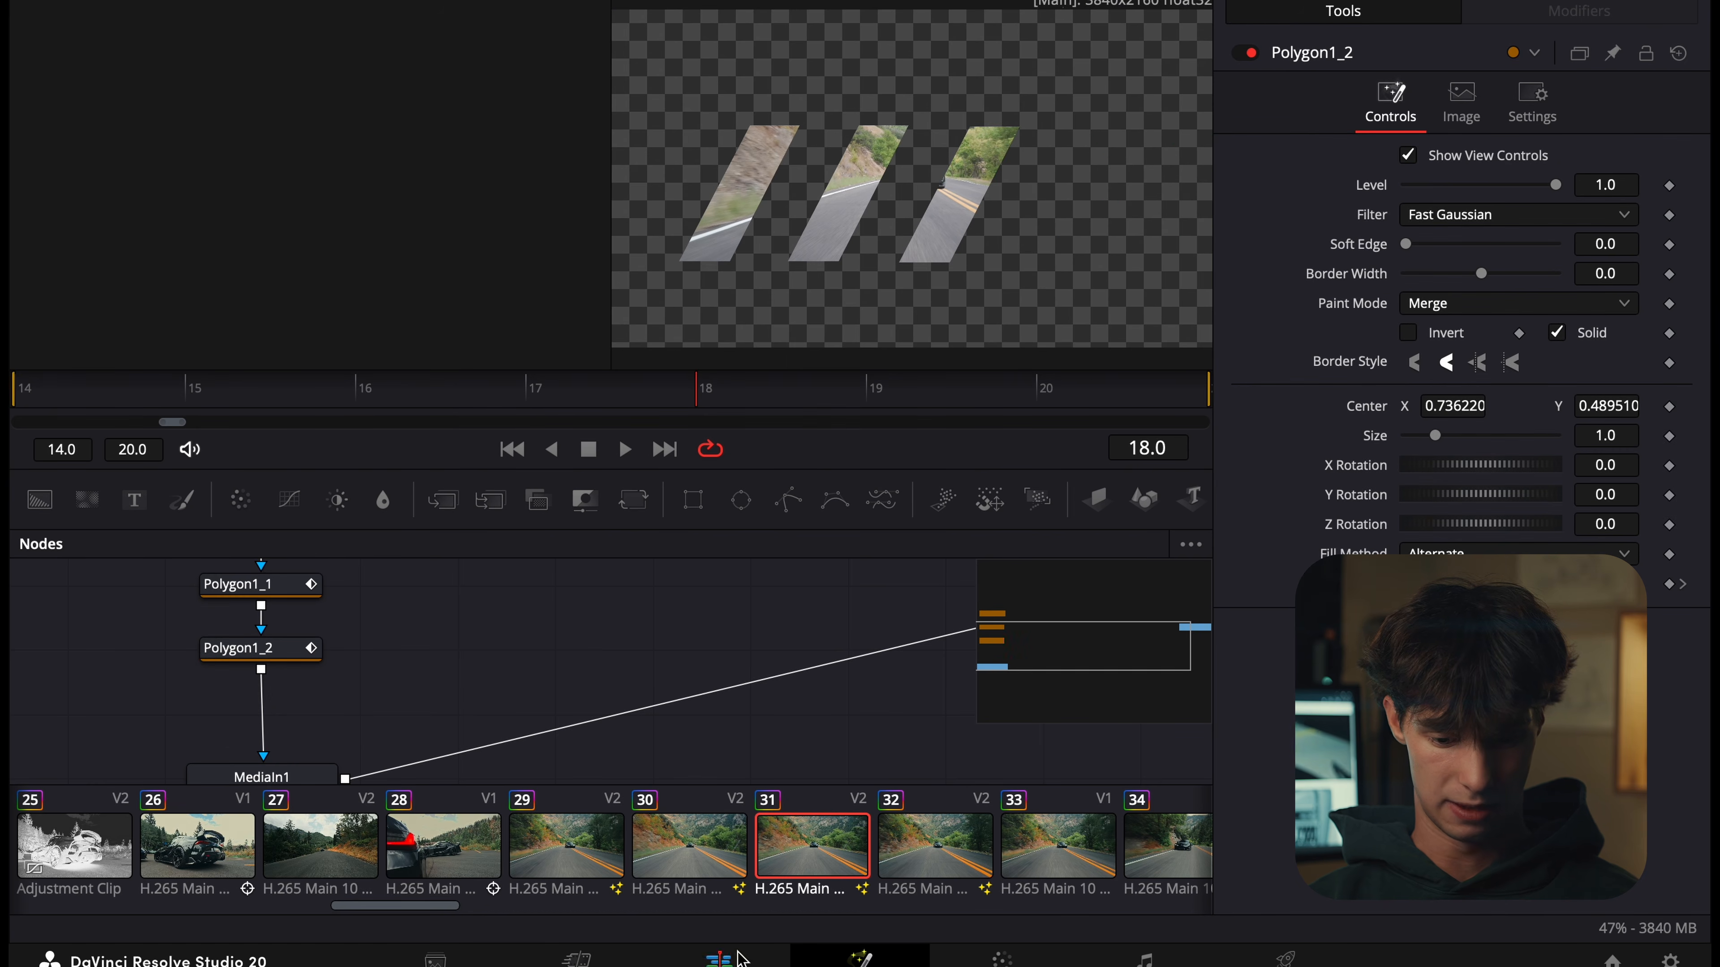
Back on the Edit page, move the four masked segments up to Video 3, with their linked audio on A3.
{"action": "left_click", "coordinate": [740, 956]}
{"action": "left_click", "coordinate": [934, 566]}
{"action": "left_click", "coordinate": [957, 638]}
{"action": "left_click_drag", "start_coordinate": [924, 573], "coordinate": [681, 674]}
{"action": "scroll", "coordinate": [681, 674], "scroll_direction": "down", "scroll_amount": 3}
{"action": "left_click", "coordinate": [606, 613]}
Copy the short adjustment clip on Video 2 above the edit's first cut, before 01:00:02:16.
{"action": "scroll", "coordinate": [600, 610], "scroll_direction": "left", "scroll_amount": 15}
{"action": "scroll", "coordinate": [598, 614], "scroll_direction": "left", "scroll_amount": 5}
{"action": "left_click", "coordinate": [1049, 576]}
{"action": "left_click", "coordinate": [1139, 517]}
{"action": "left_click", "coordinate": [1139, 517]}
{"action": "left_click", "coordinate": [1139, 517]}
{"action": "left_click", "coordinate": [1139, 517]}
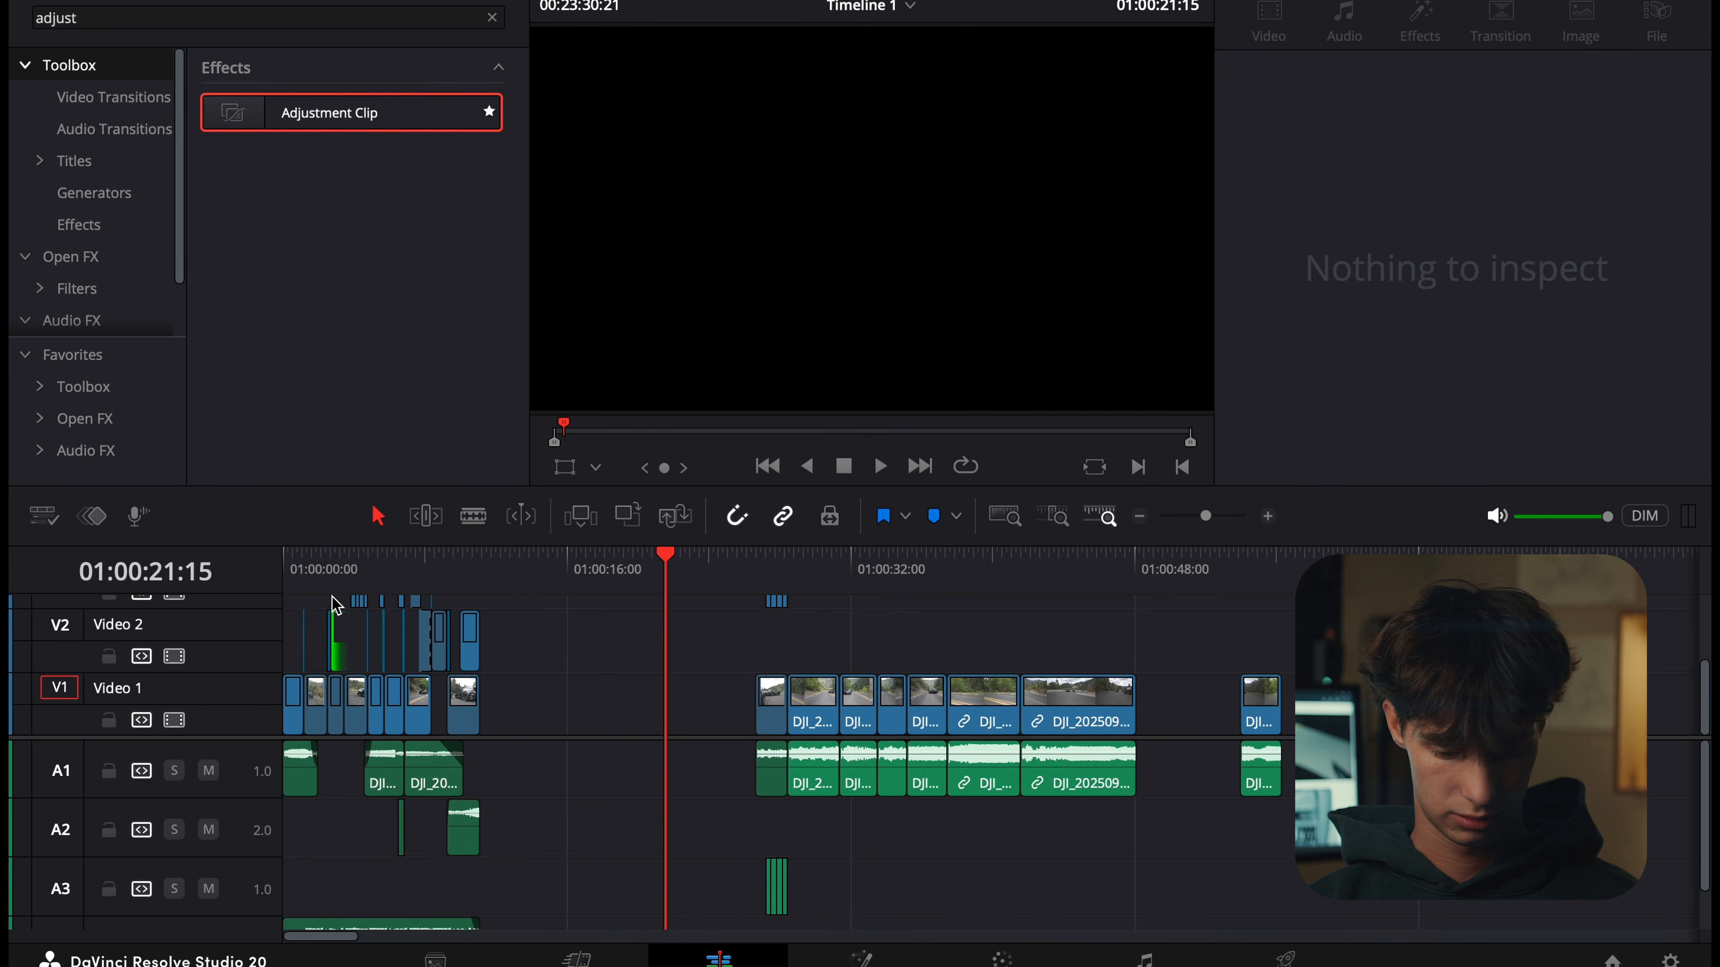
{"action": "left_click", "coordinate": [328, 580]}
{"action": "left_click", "coordinate": [1269, 517]}
{"action": "left_click", "coordinate": [1269, 517]}
{"action": "left_click", "coordinate": [1269, 517]}
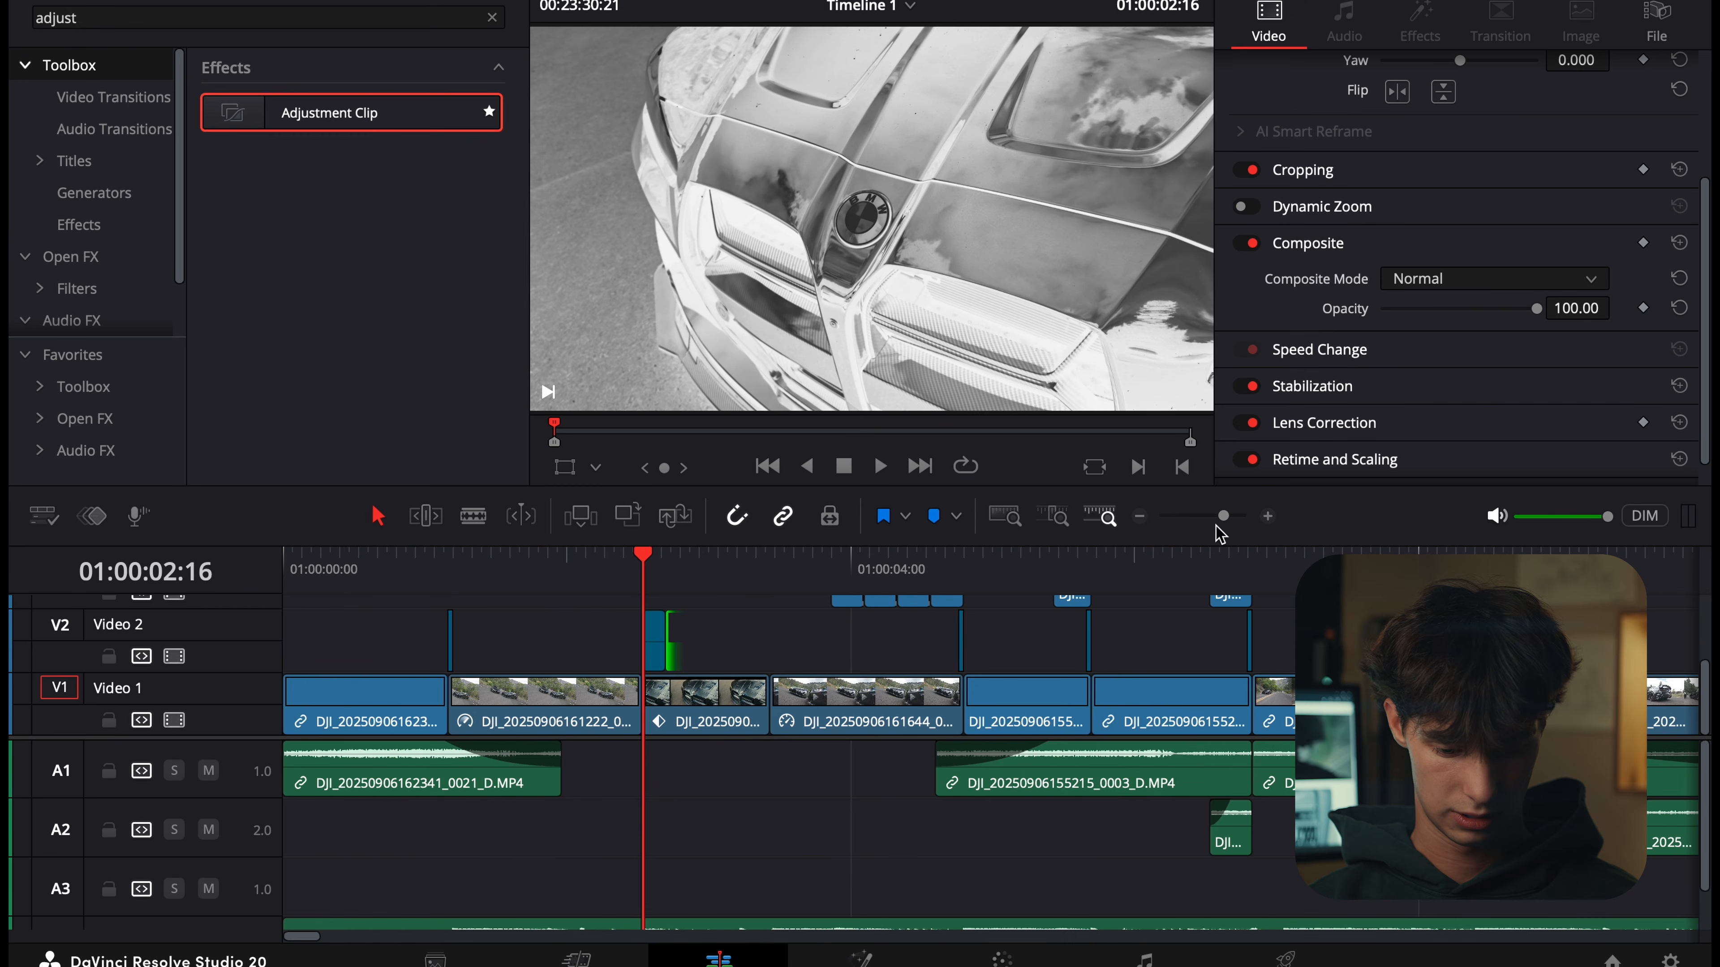
{"action": "left_click_drag", "start_coordinate": [499, 608], "coordinate": [426, 638]}
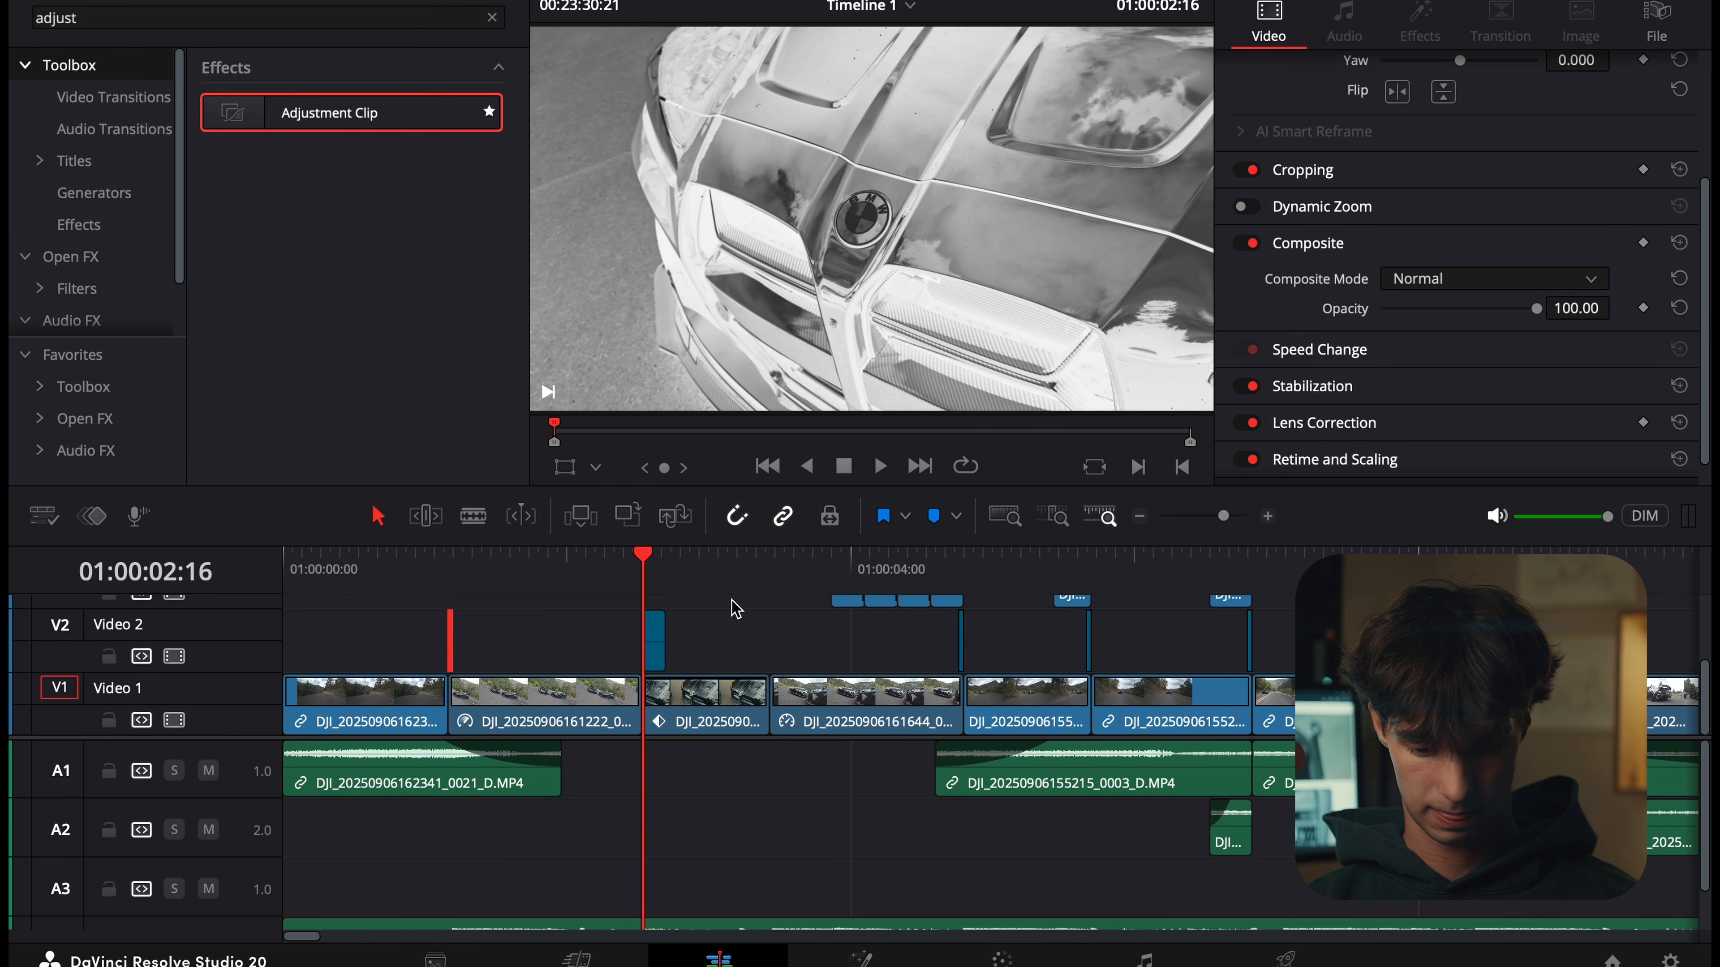
Paste the adjustment clip onto Video 2 at 01:00:28:13 and move it to begin right after the last masked segment.
{"action": "scroll", "coordinate": [732, 602], "scroll_direction": "right", "scroll_amount": 20}
{"action": "scroll", "coordinate": [736, 608], "scroll_direction": "right", "scroll_amount": 10}
{"action": "left_click_drag", "start_coordinate": [909, 575], "coordinate": [864, 572]}
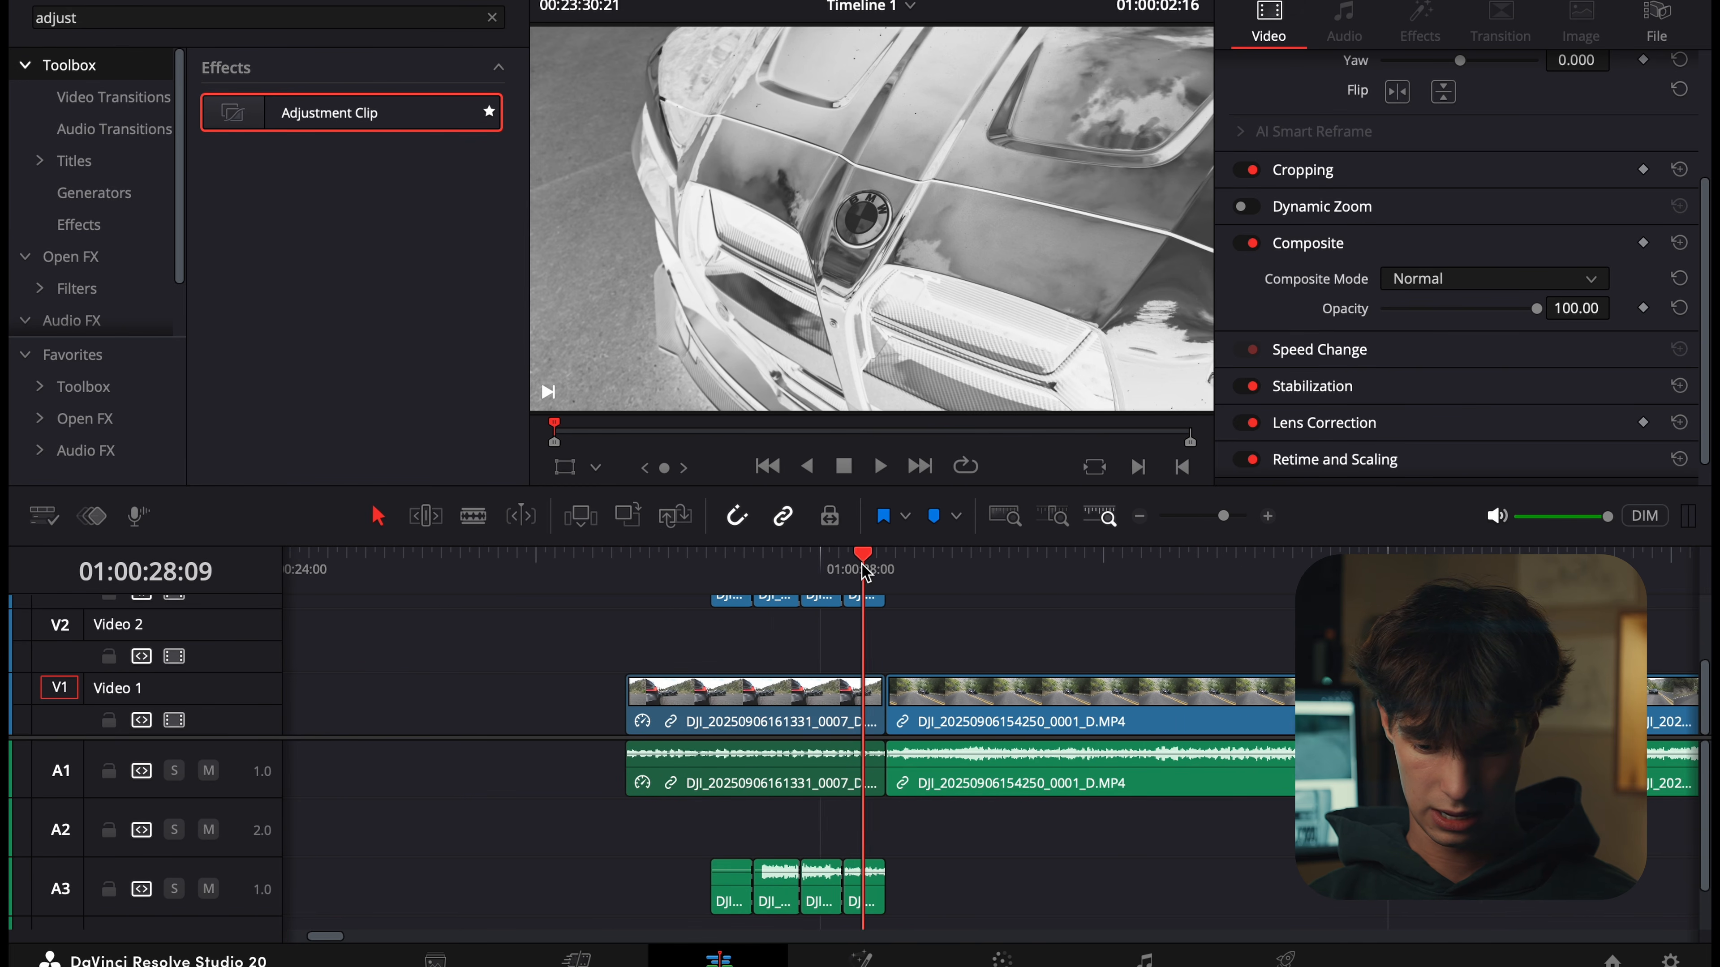
{"action": "left_click", "coordinate": [1269, 517]}
{"action": "left_click", "coordinate": [1269, 517]}
{"action": "left_click", "coordinate": [1269, 517]}
{"action": "scroll", "coordinate": [1241, 610], "scroll_direction": "right", "scroll_amount": 1}
{"action": "left_click", "coordinate": [1081, 562]}
{"action": "scroll", "coordinate": [984, 583], "scroll_direction": "up", "scroll_amount": 2}
{"action": "left_click", "coordinate": [978, 670]}
{"action": "scroll", "coordinate": [1140, 679], "scroll_direction": "down", "scroll_amount": 1}
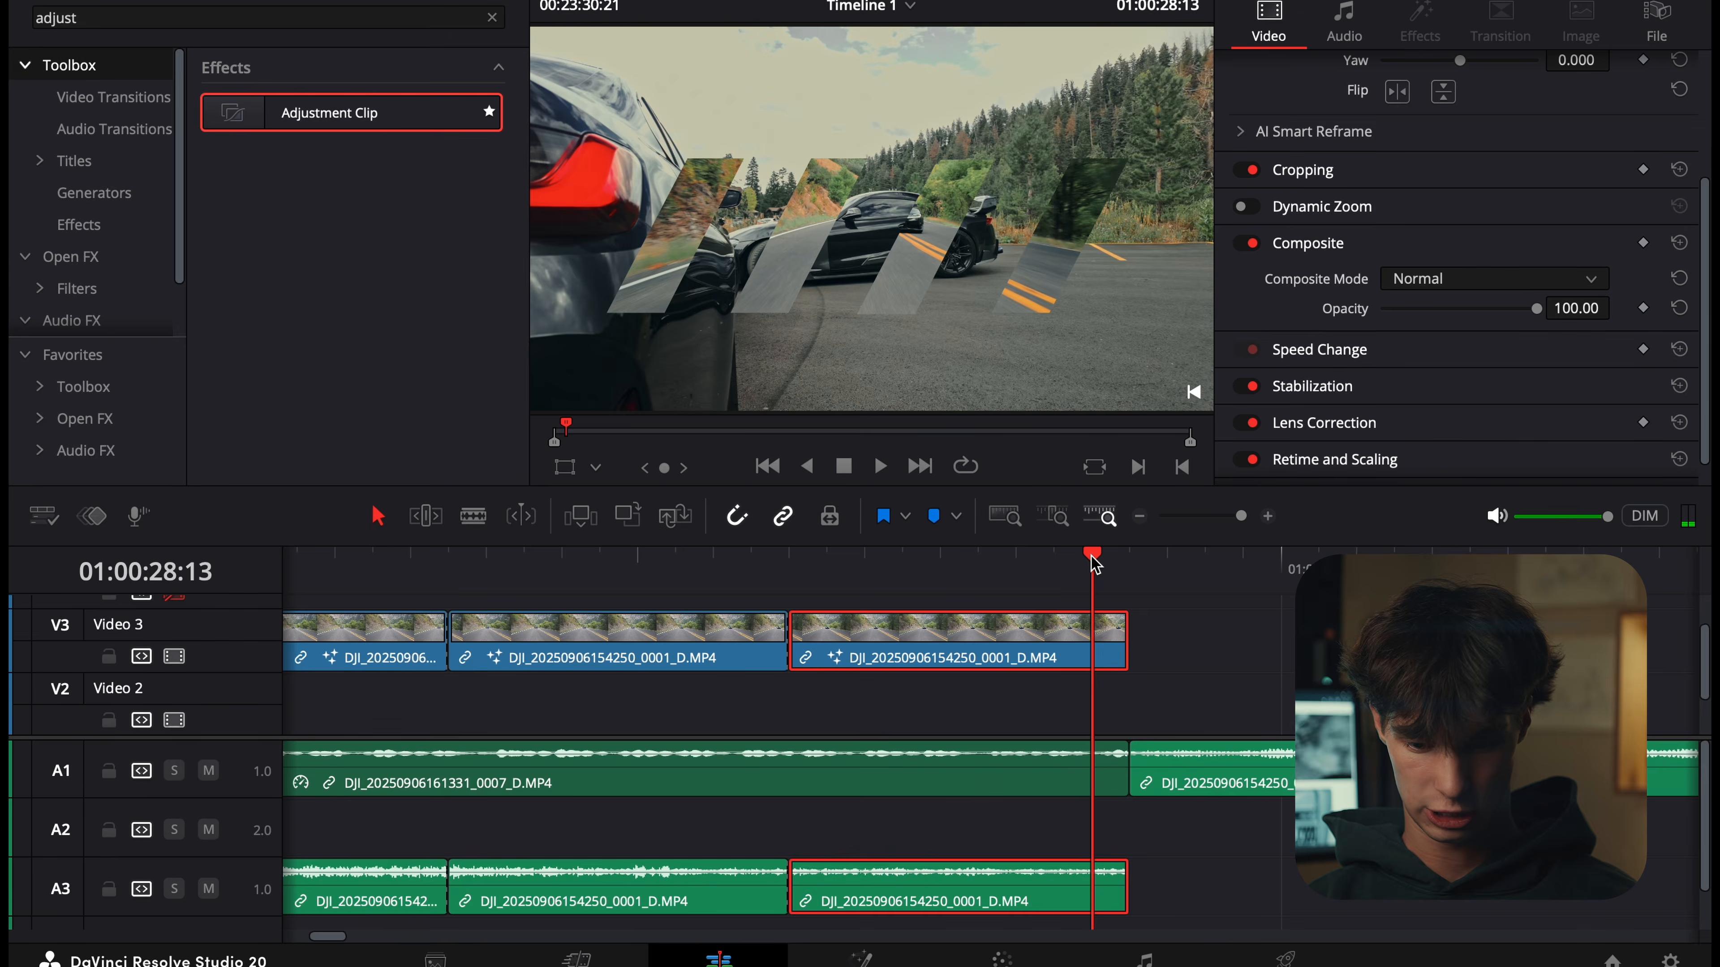
{"action": "key", "text": "super+v"}
{"action": "left_click_drag", "start_coordinate": [1114, 554], "coordinate": [1204, 595]}
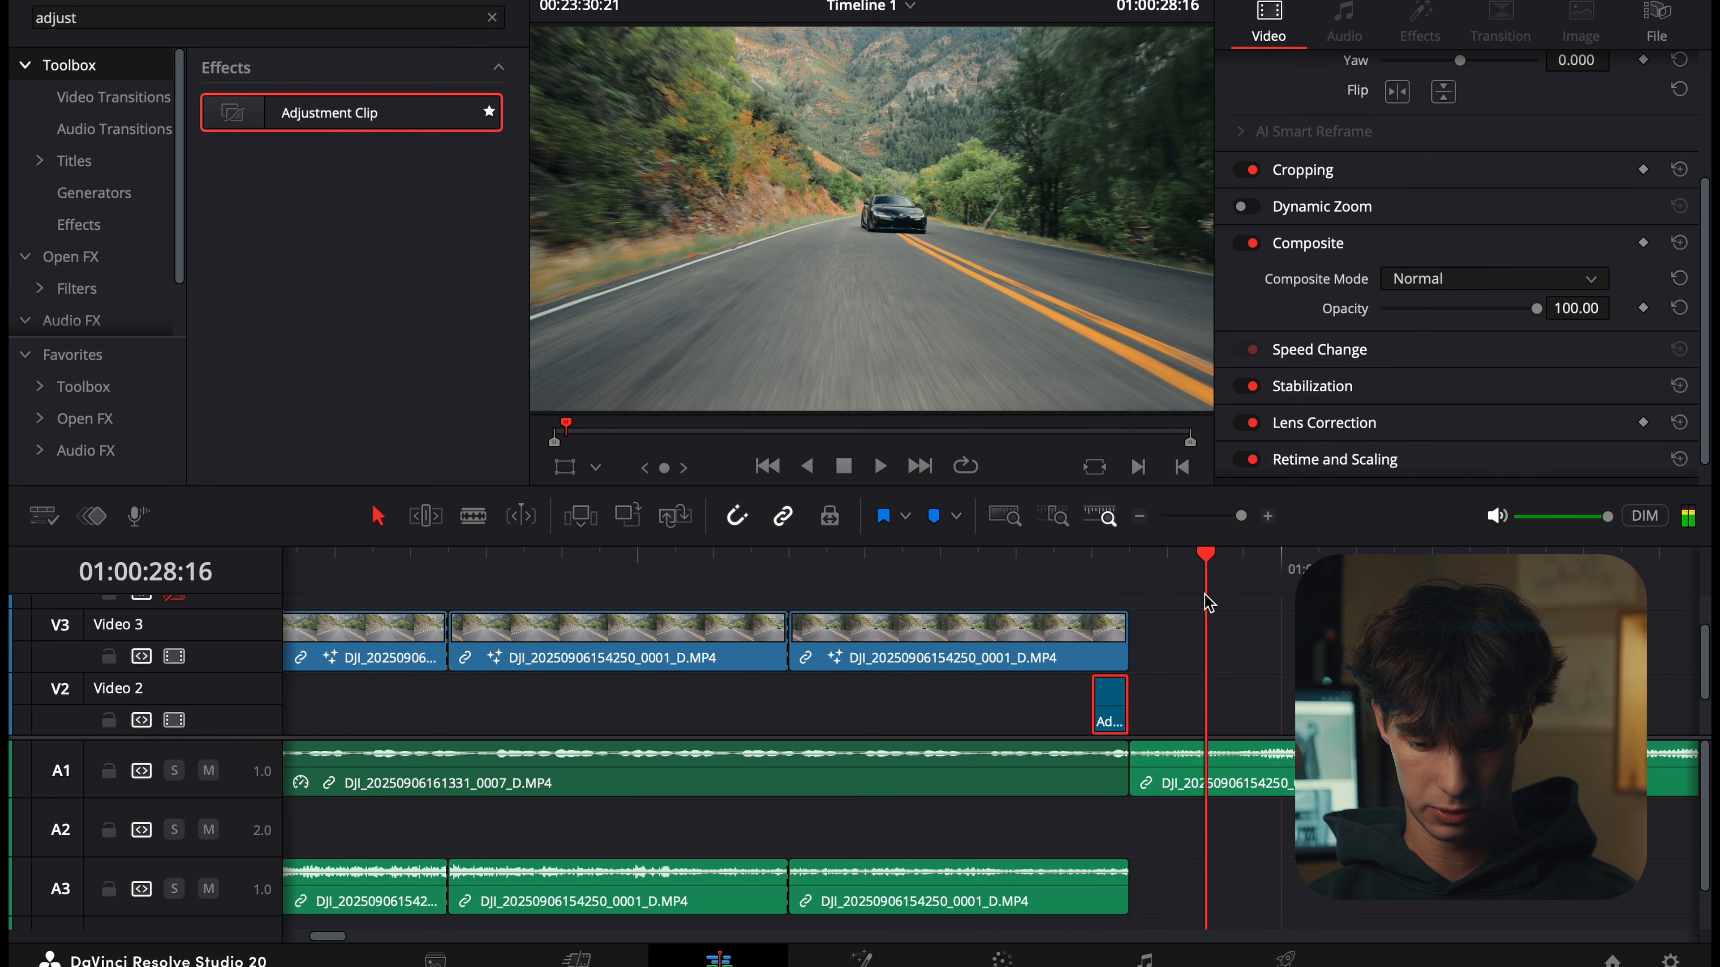
{"action": "left_click_drag", "start_coordinate": [1070, 591], "coordinate": [1108, 591]}
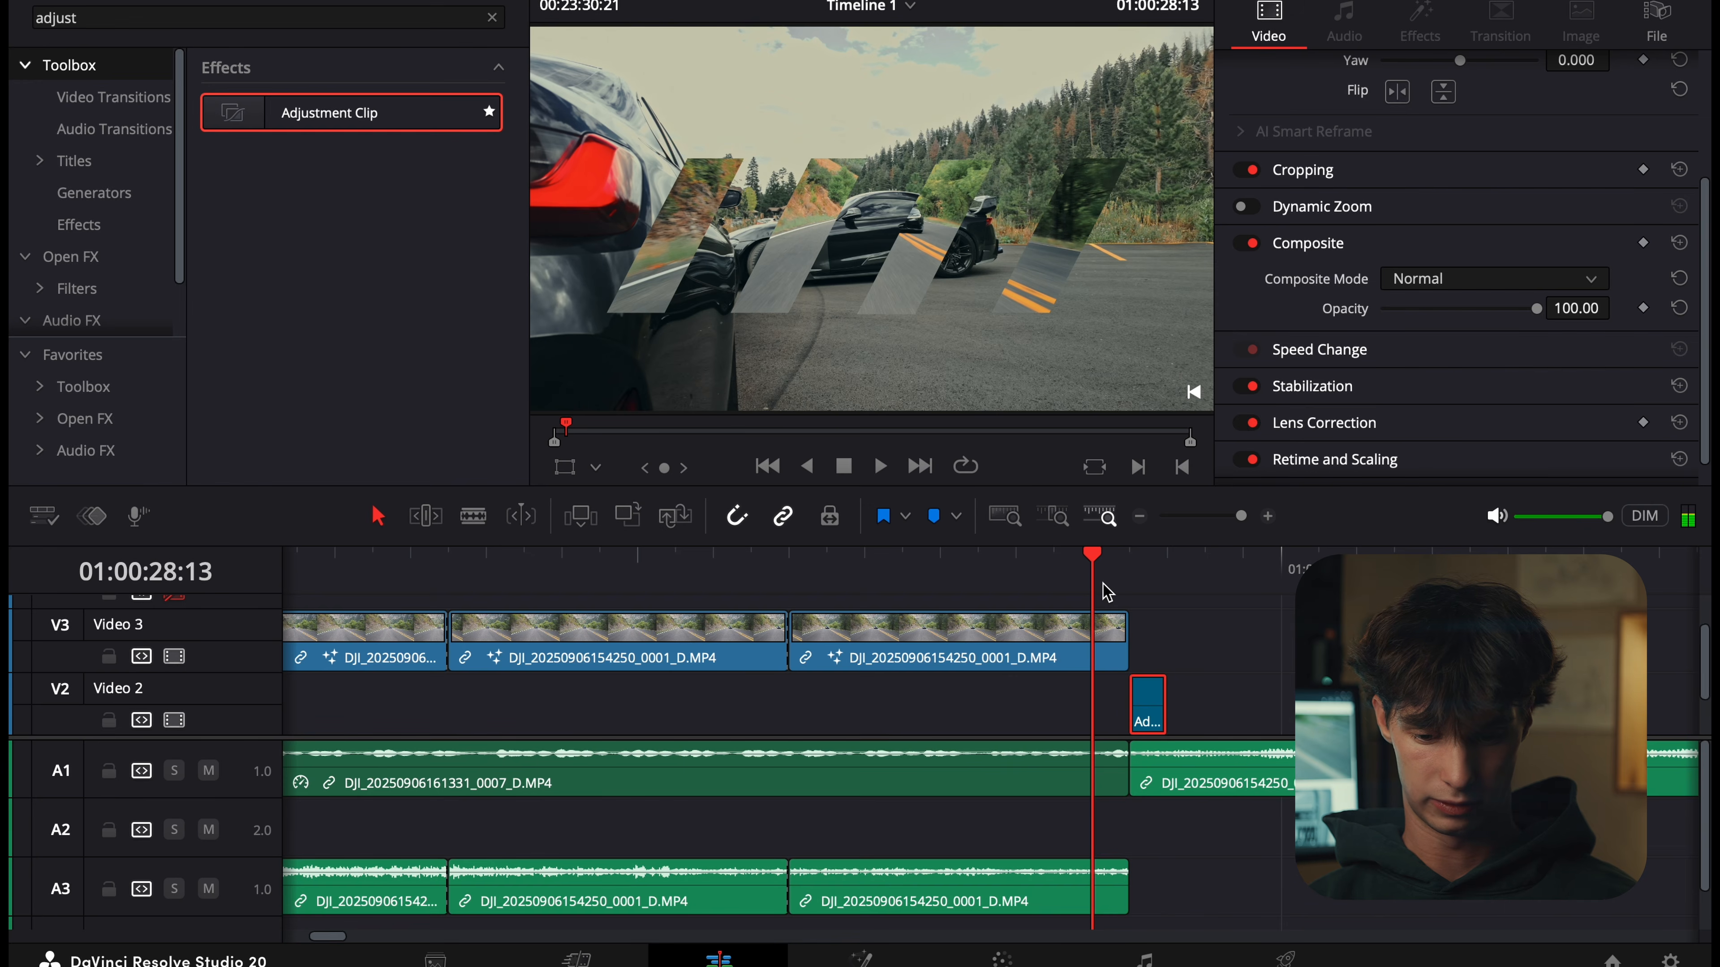
Move the adjustment clip on Video 2 one frame earlier to 01:00:28:13, under the last masked segment's final frame, and play the cut.
{"action": "key", "text": "Right"}
{"action": "key", "text": "Left"}
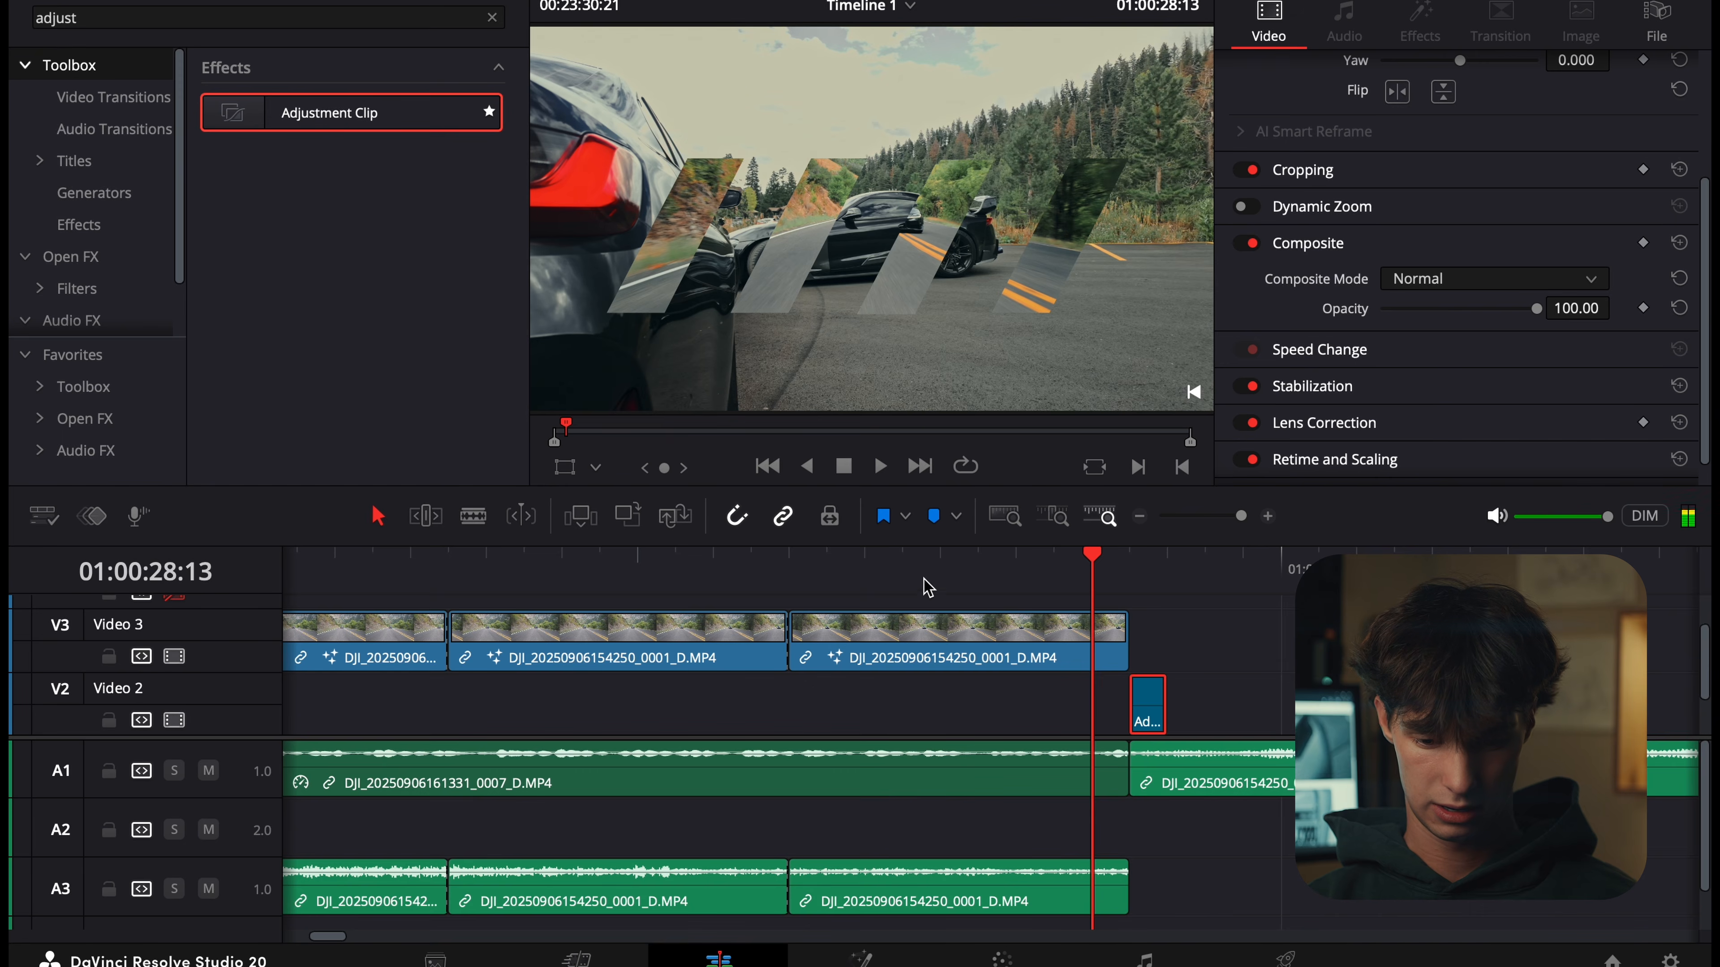
{"action": "key", "text": "space"}
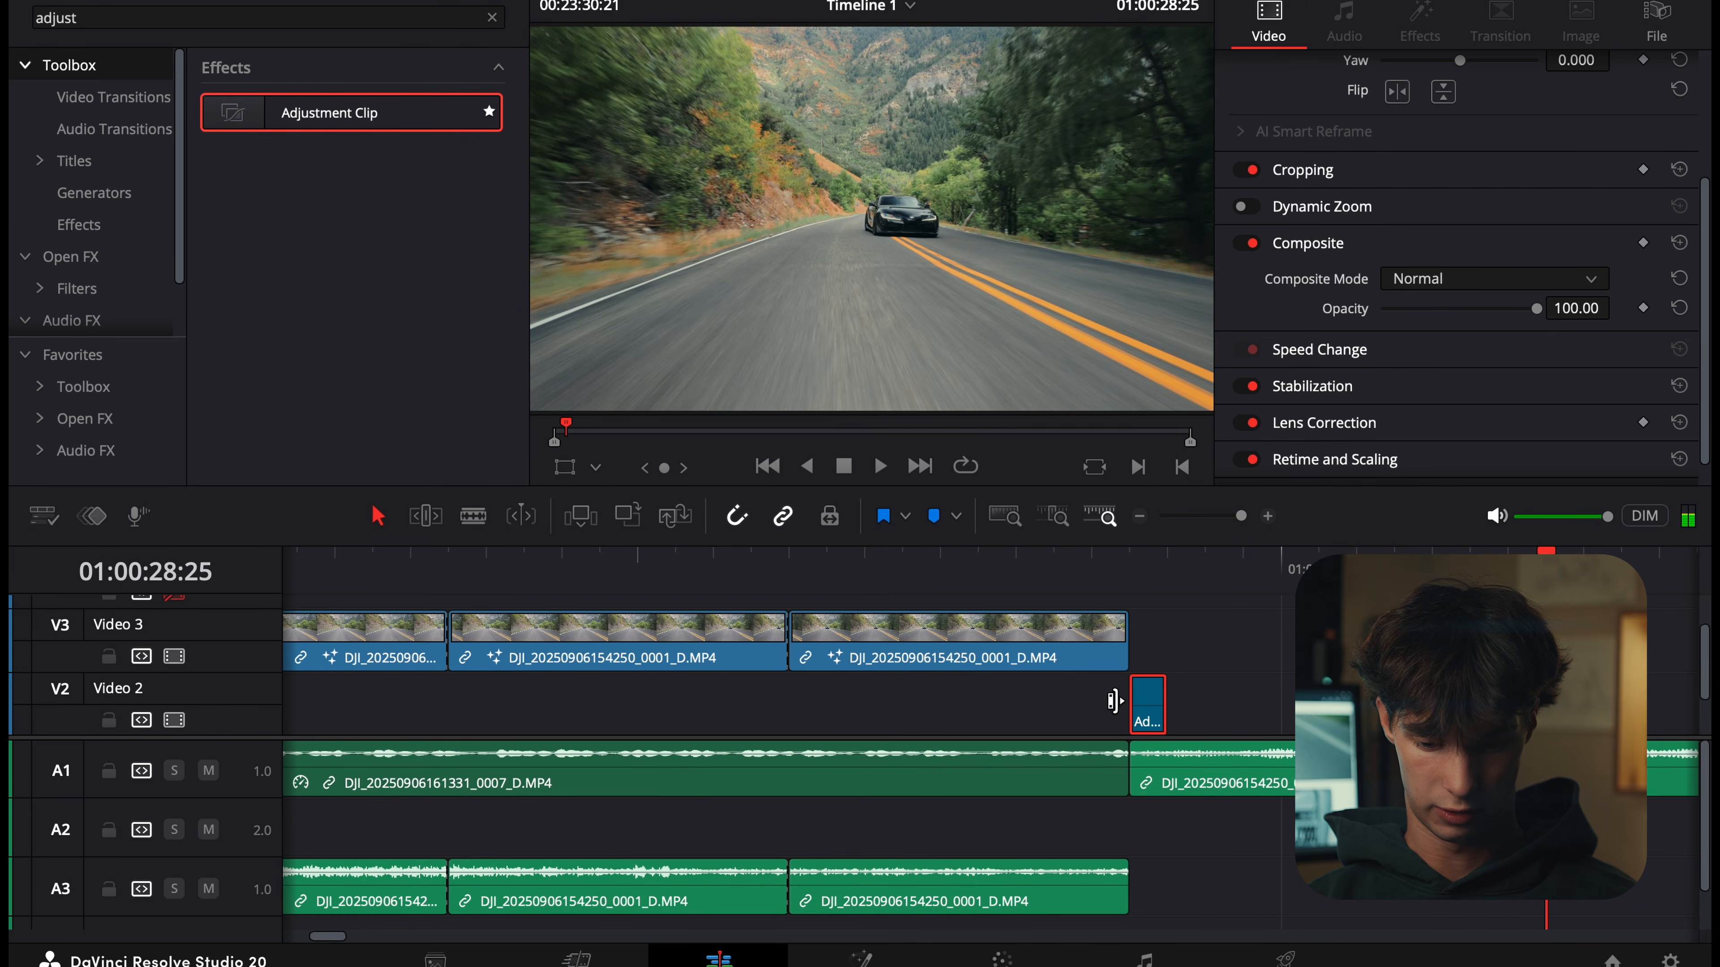
{"action": "left_click", "coordinate": [1000, 698]}
{"action": "left_click", "coordinate": [827, 587]}
{"action": "key", "text": "space"}
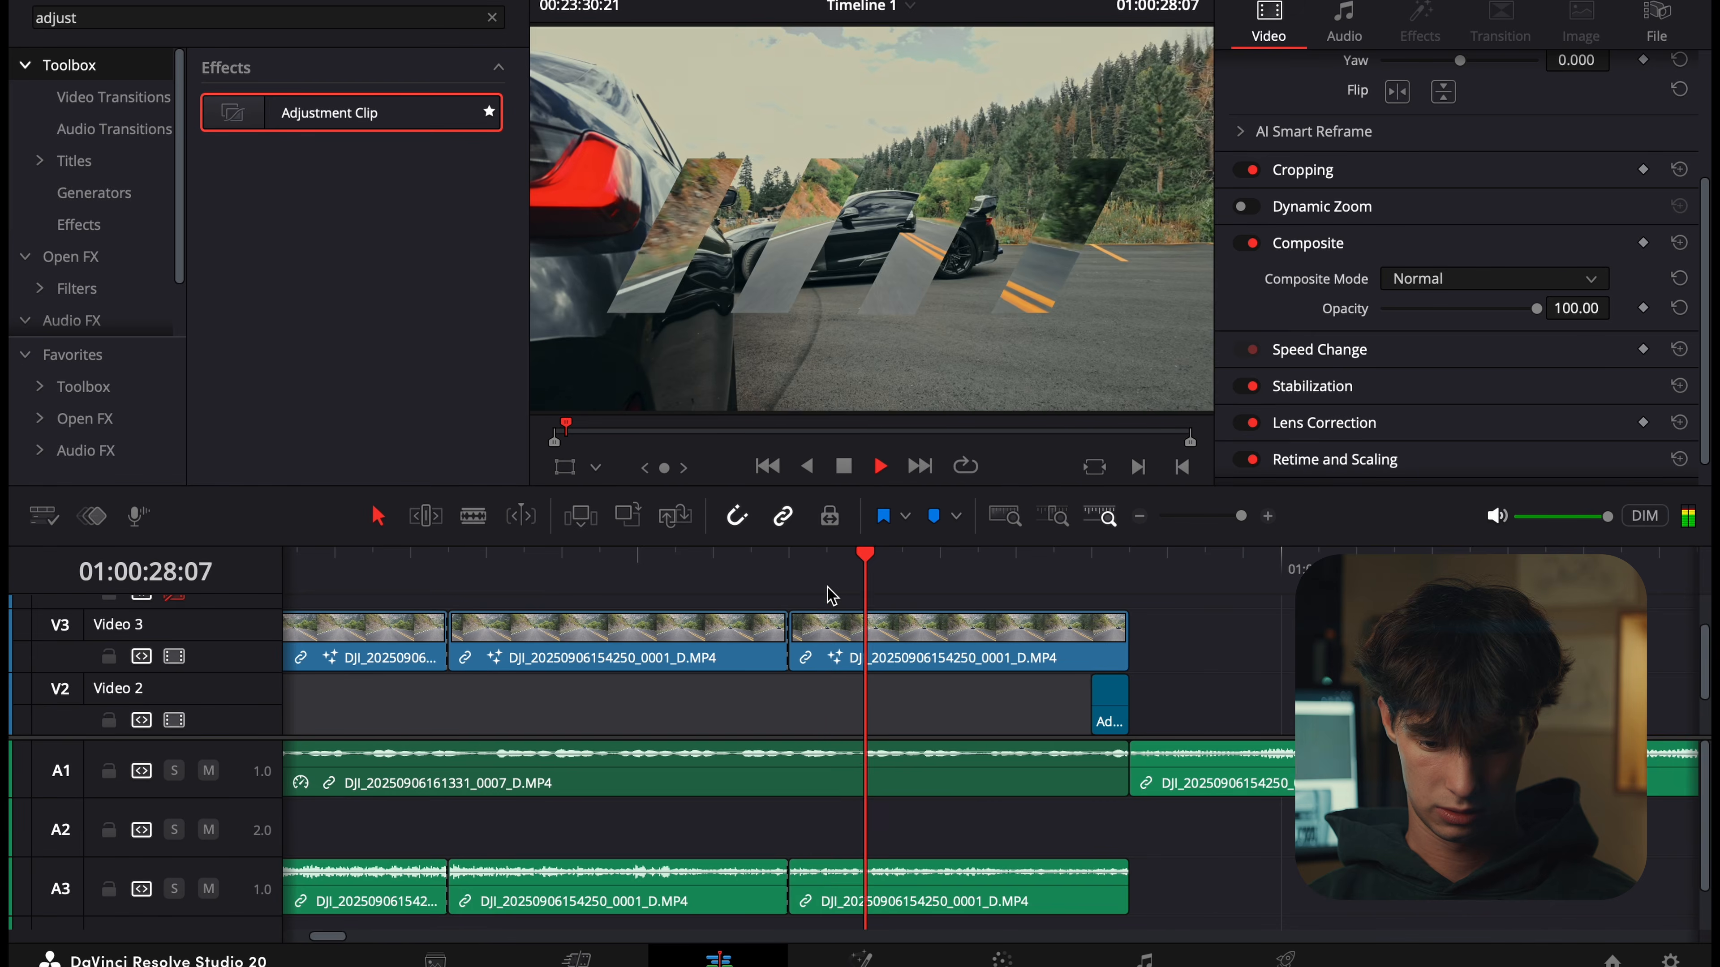
{"action": "key", "text": "space"}
Play the whole slanted panel transition from the start of its underlying Video 1 clip at 01:00:26:19.
{"action": "scroll", "coordinate": [831, 596], "scroll_direction": "left", "scroll_amount": 10}
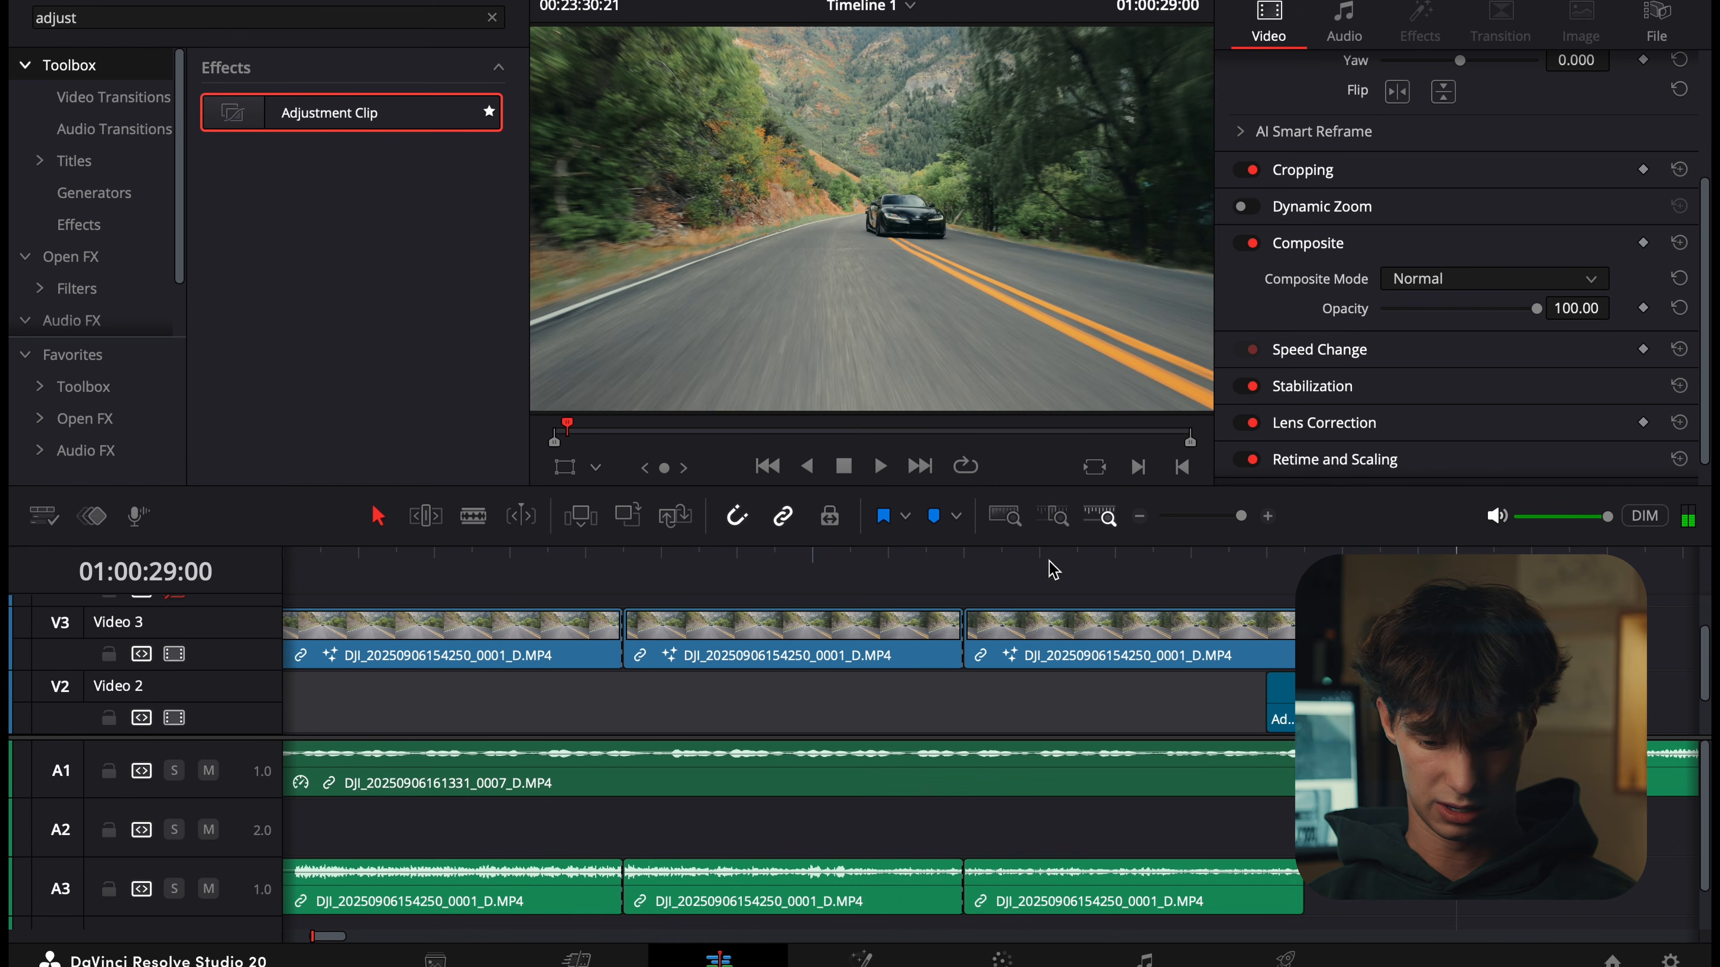
{"action": "left_click", "coordinate": [1141, 516]}
{"action": "scroll", "coordinate": [883, 602], "scroll_direction": "left", "scroll_amount": 3}
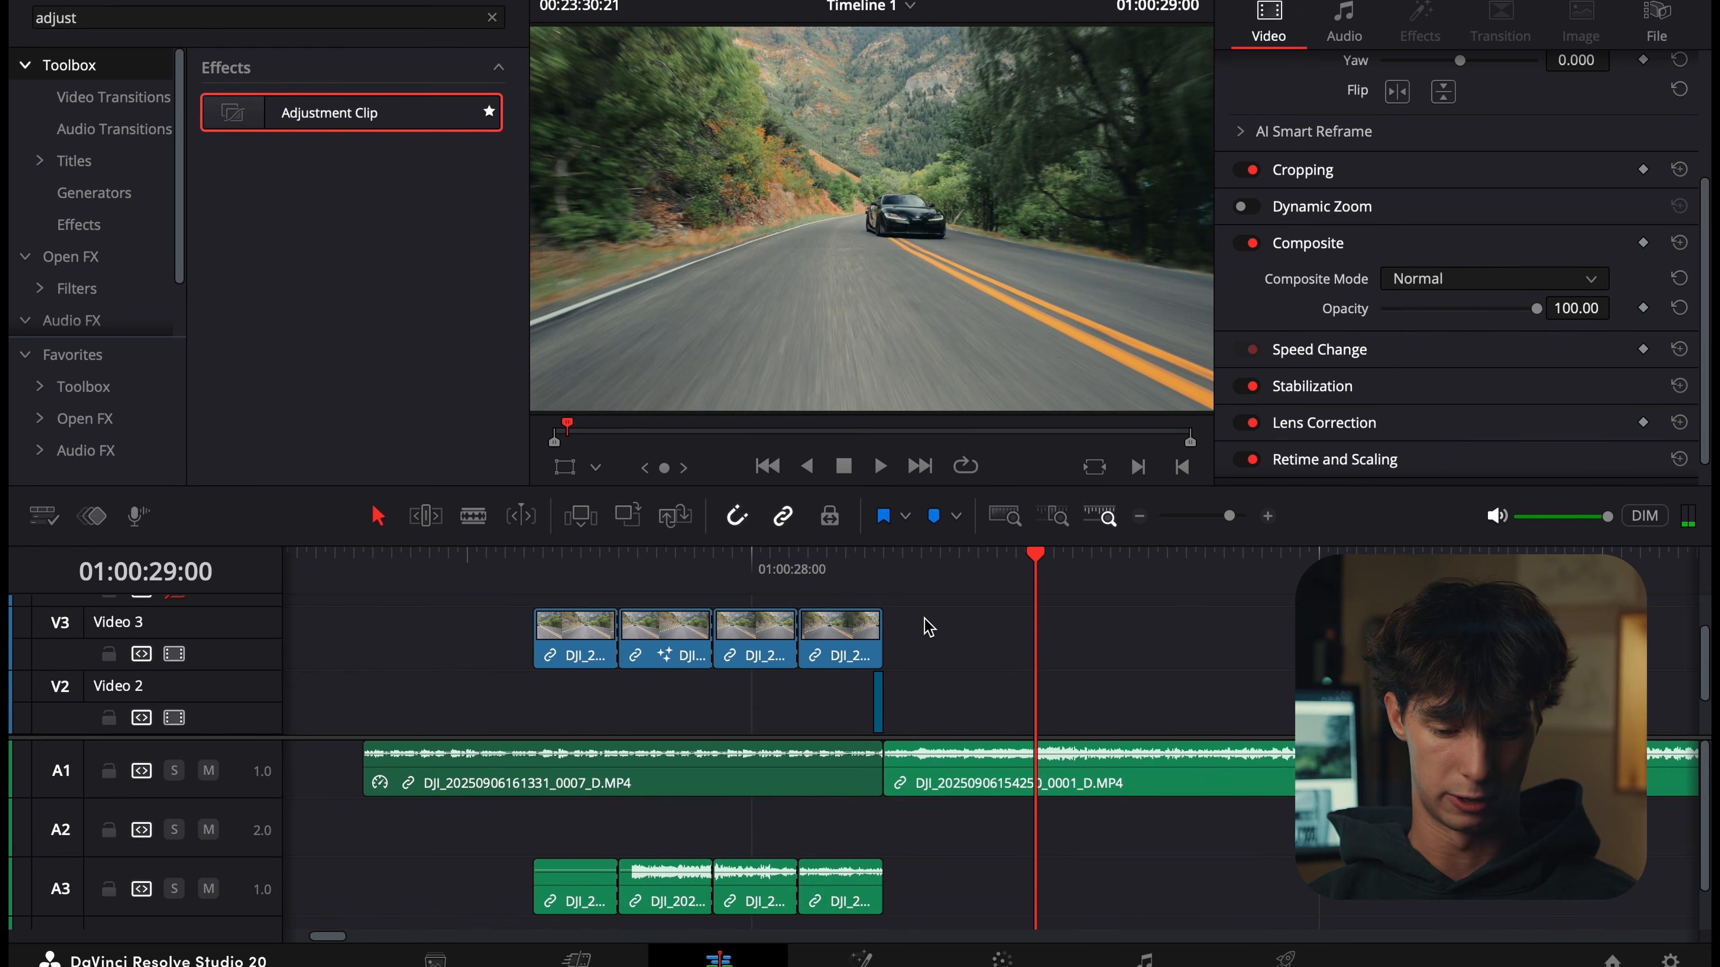
{"action": "left_click", "coordinate": [532, 584]}
{"action": "left_click_drag", "start_coordinate": [542, 578], "coordinate": [380, 591]}
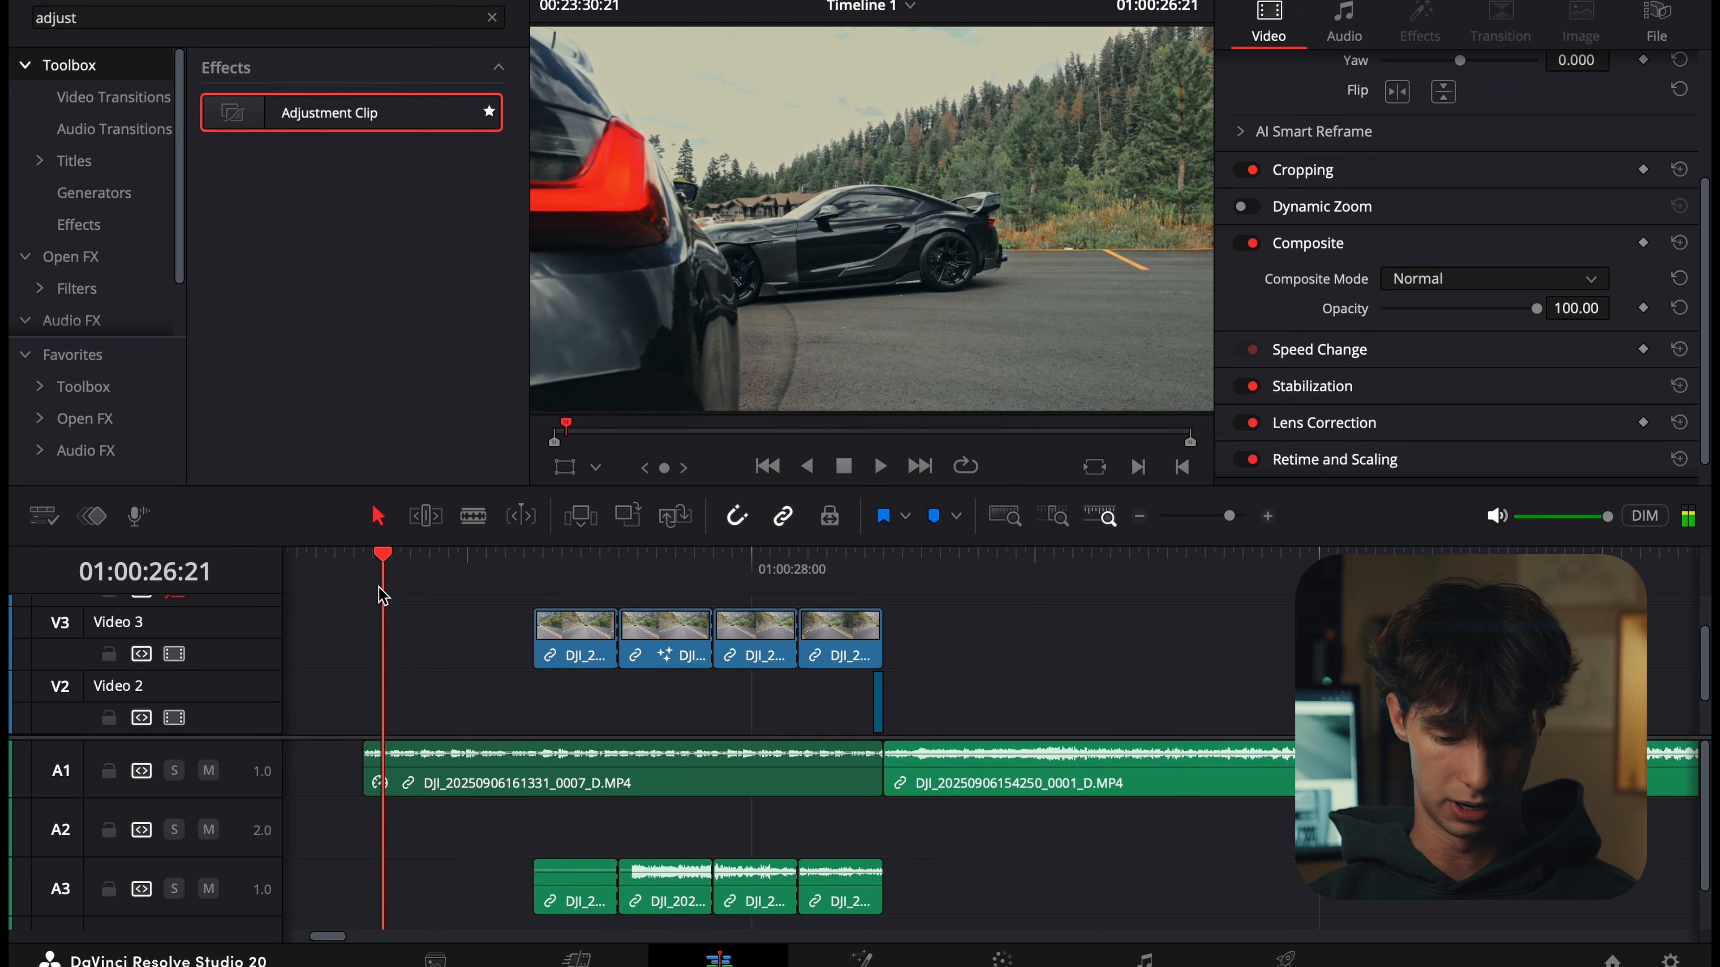
{"action": "scroll", "coordinate": [564, 615], "scroll_direction": "down", "scroll_amount": 2}
{"action": "scroll", "coordinate": [564, 615], "scroll_direction": "left", "scroll_amount": 3}
{"action": "left_click_drag", "start_coordinate": [519, 574], "coordinate": [462, 583]}
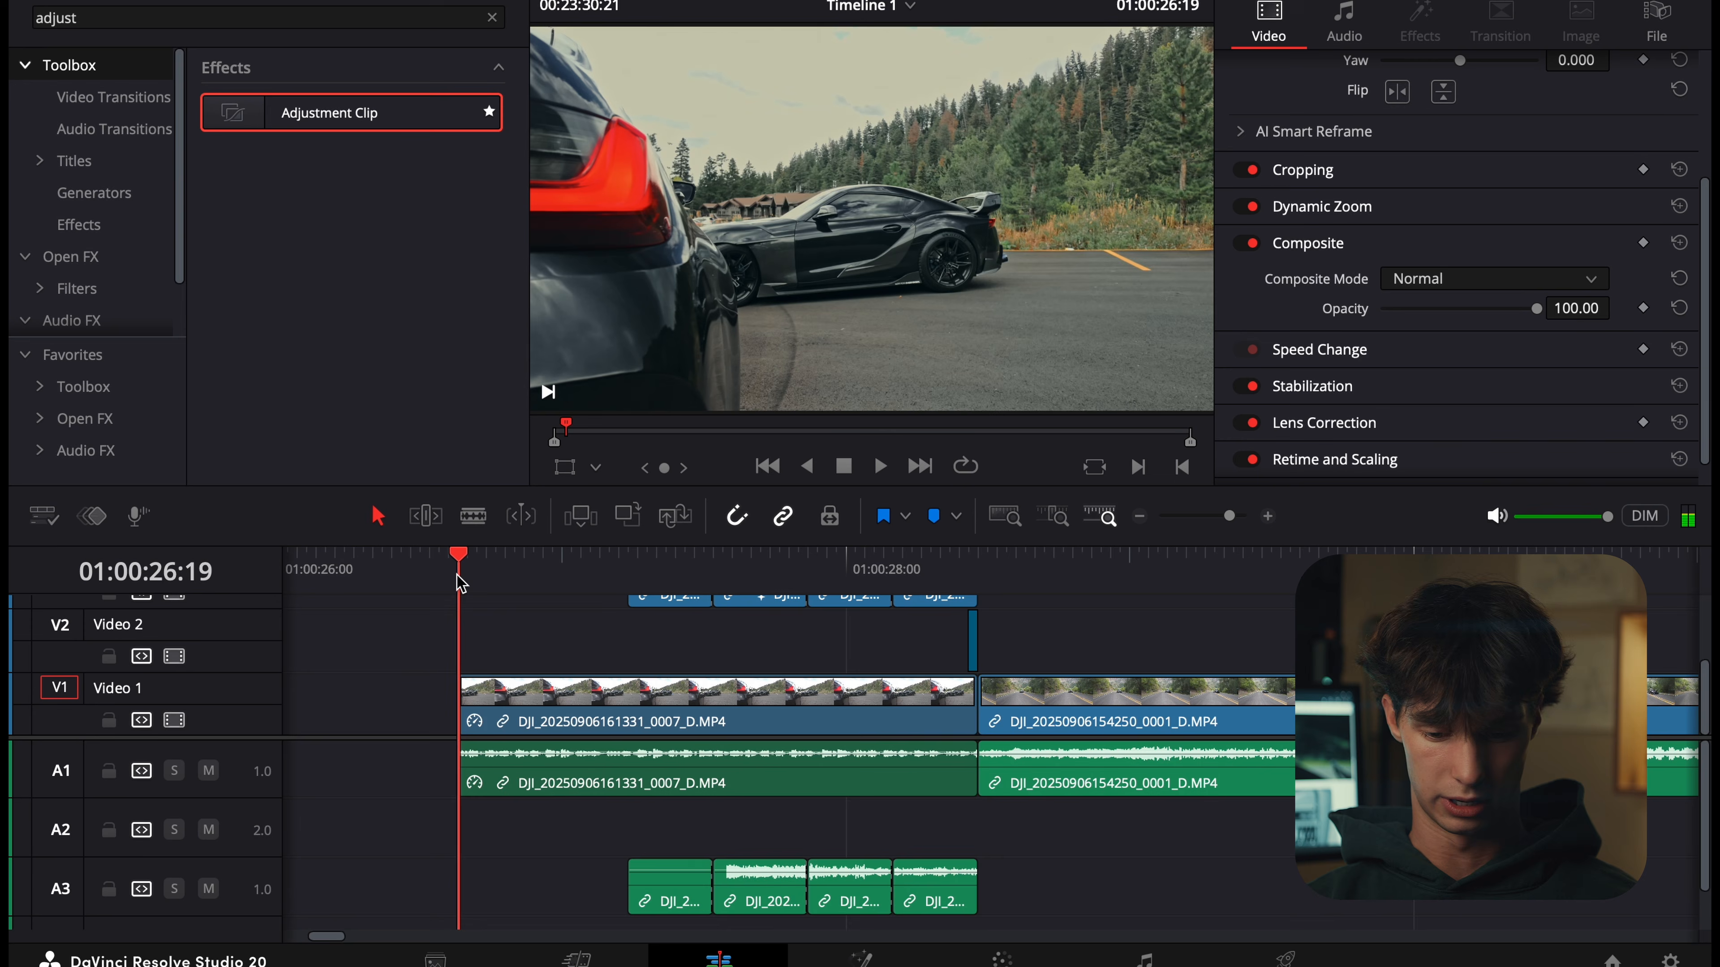
{"action": "key", "text": "space"}
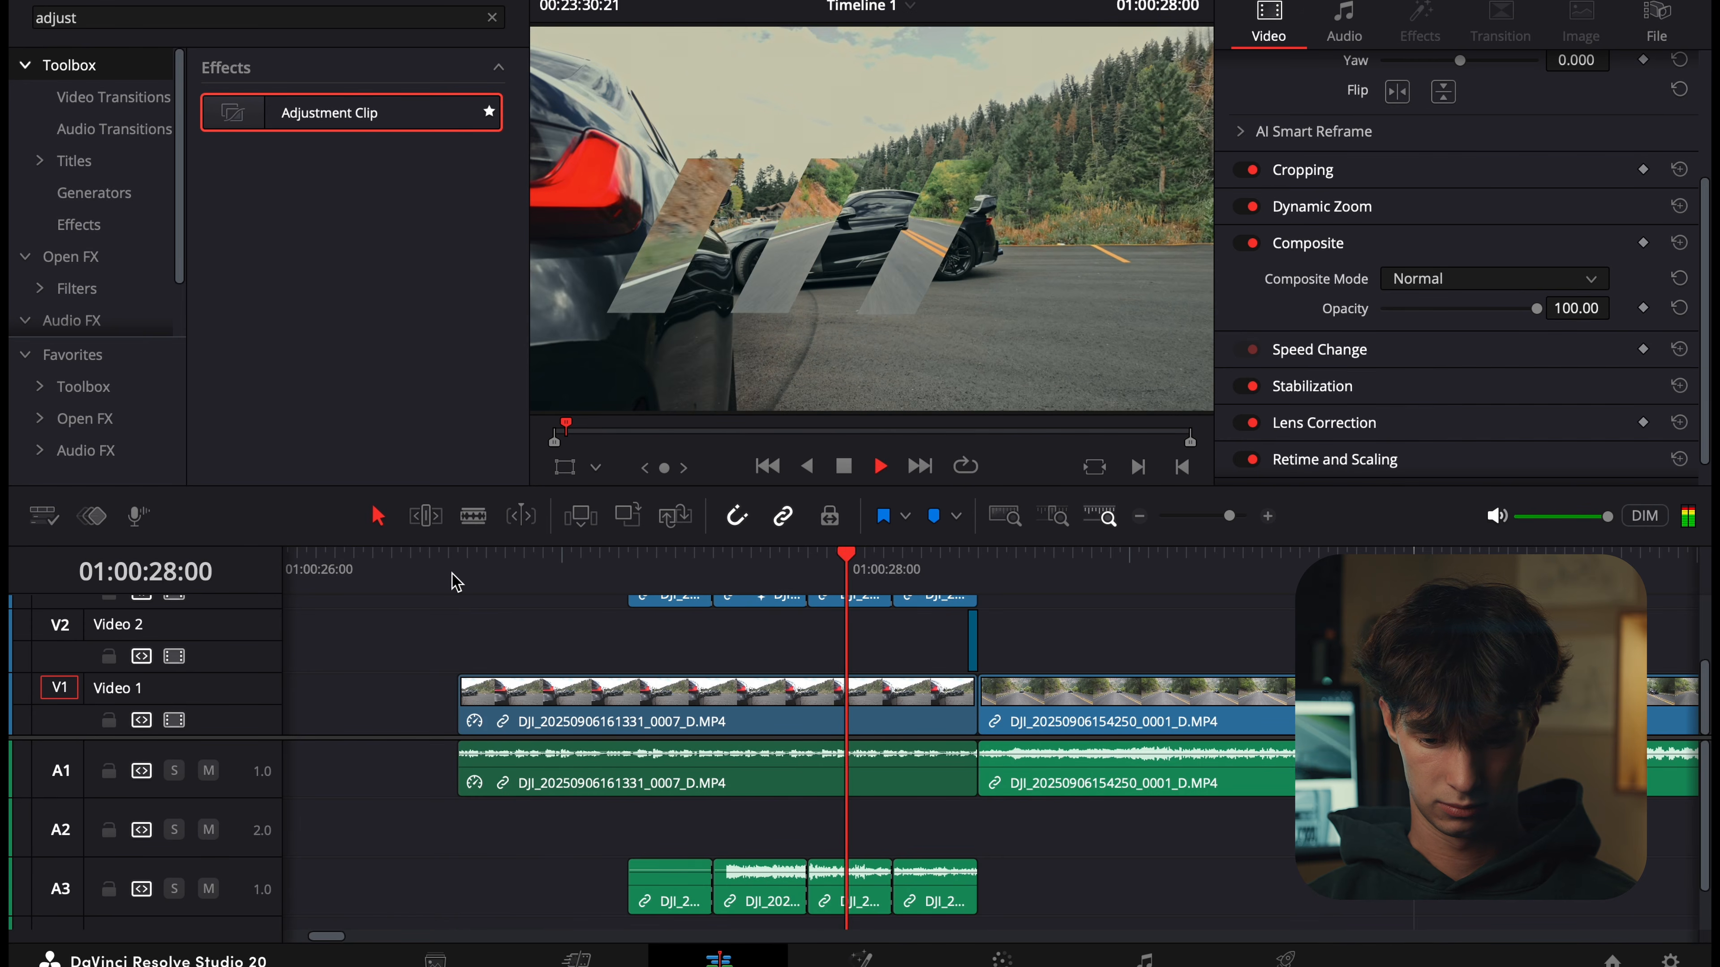
{"action": "key", "text": "space"}
Roll the cut between the first two masked segments one frame later and trim one frame off the first segment's start.
{"action": "scroll", "coordinate": [620, 640], "scroll_direction": "up", "scroll_amount": 3}
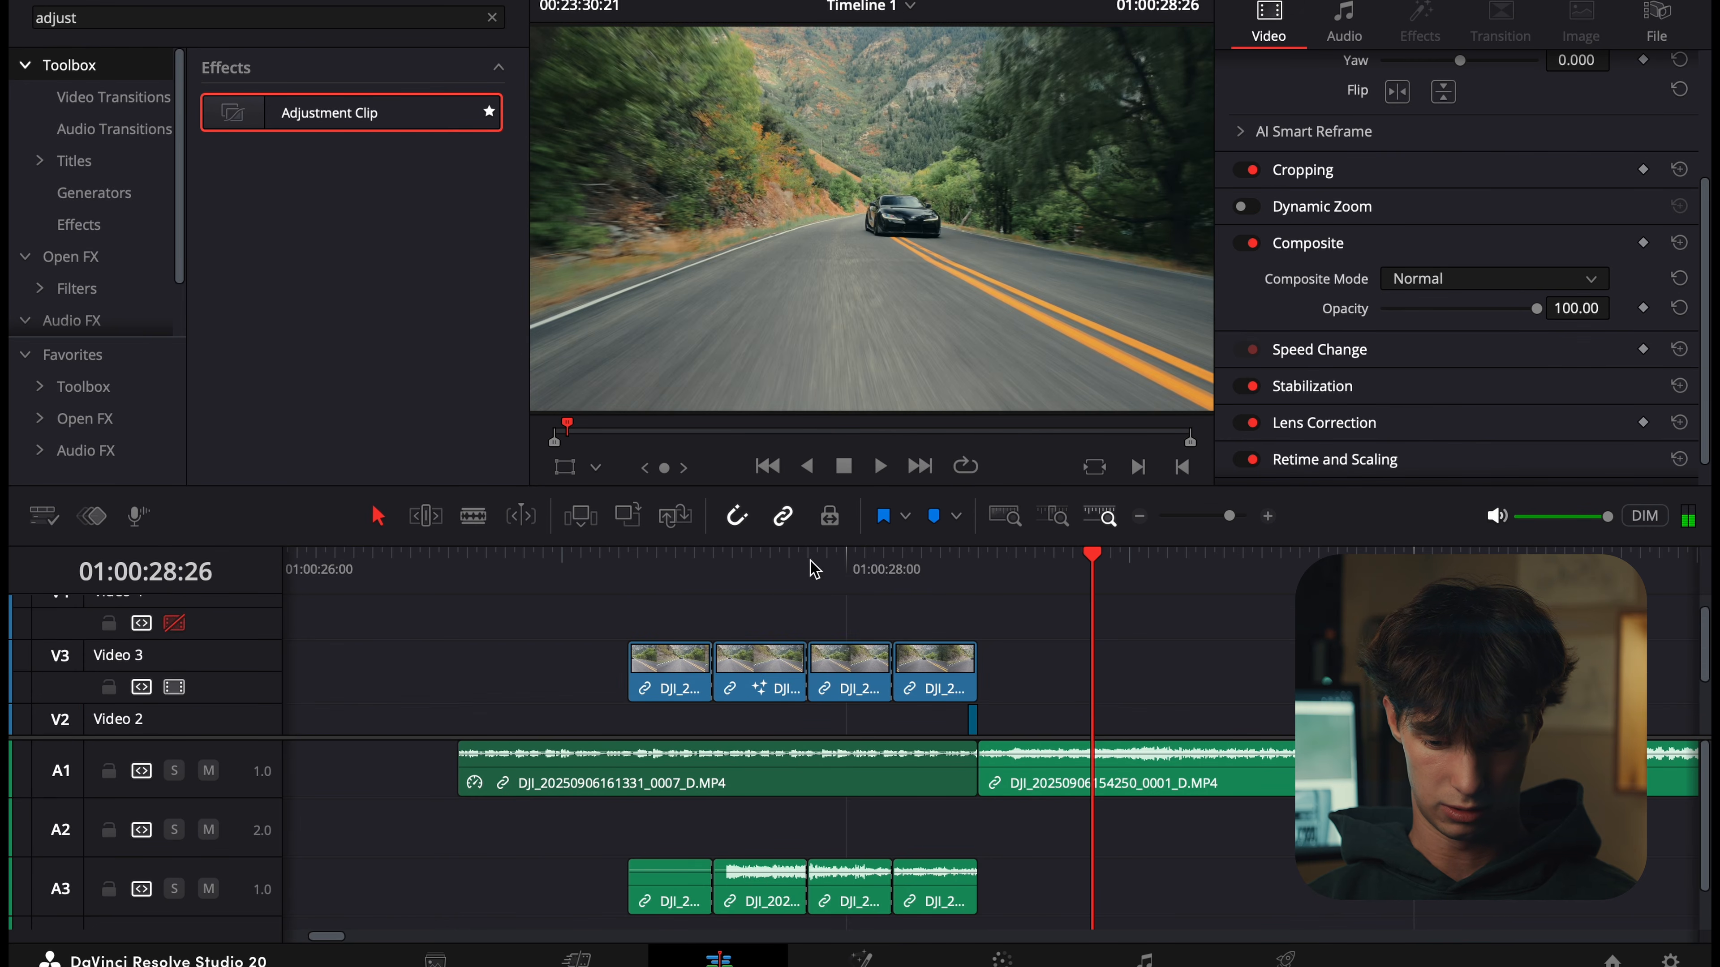
{"action": "left_click", "coordinate": [1268, 516]}
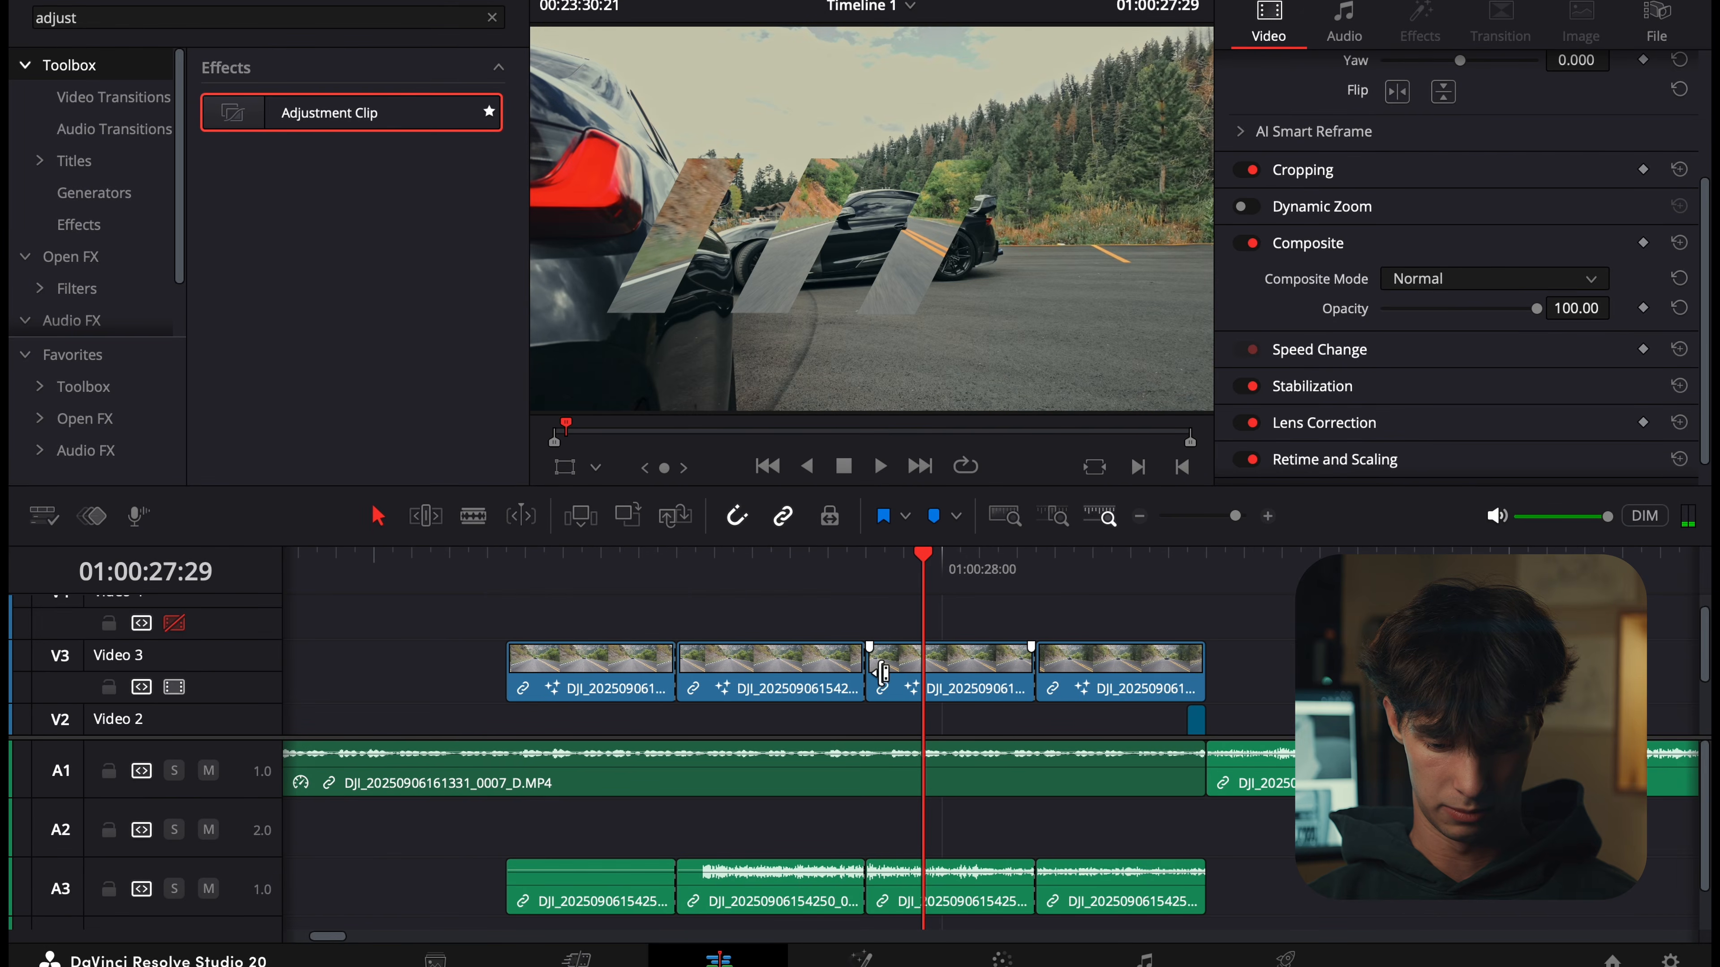
{"action": "left_click_drag", "start_coordinate": [874, 676], "coordinate": [856, 677]}
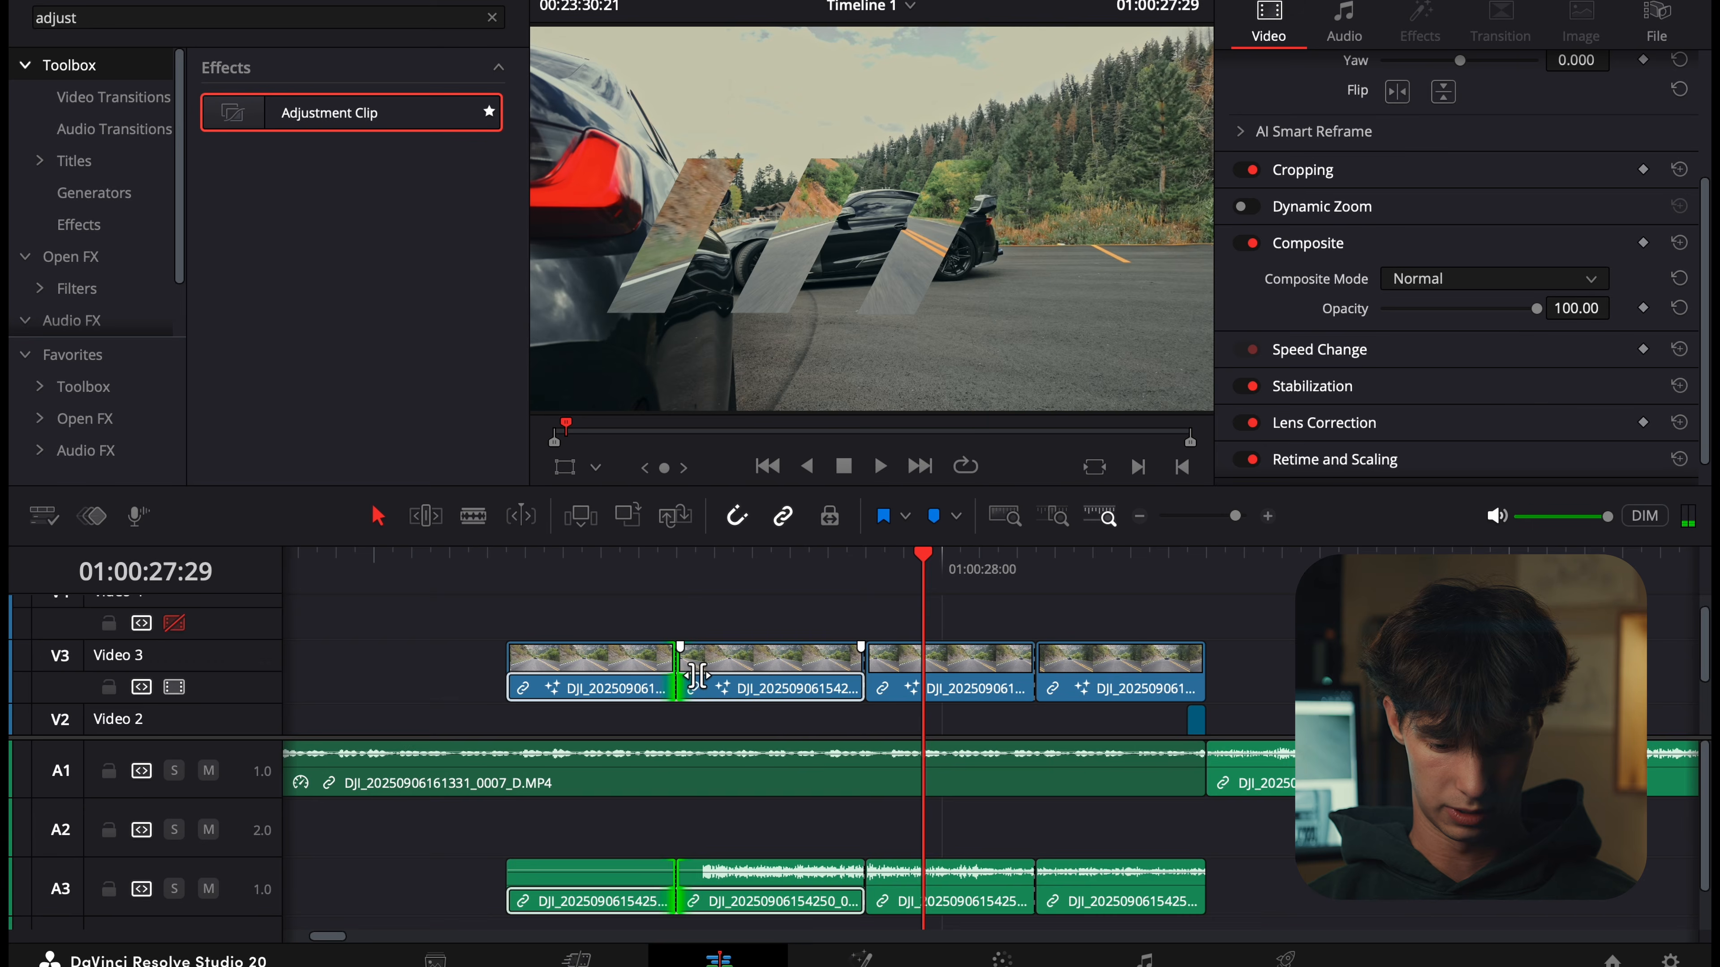
{"action": "left_click_drag", "start_coordinate": [696, 676], "coordinate": [704, 676]}
{"action": "left_click_drag", "start_coordinate": [525, 674], "coordinate": [541, 676]}
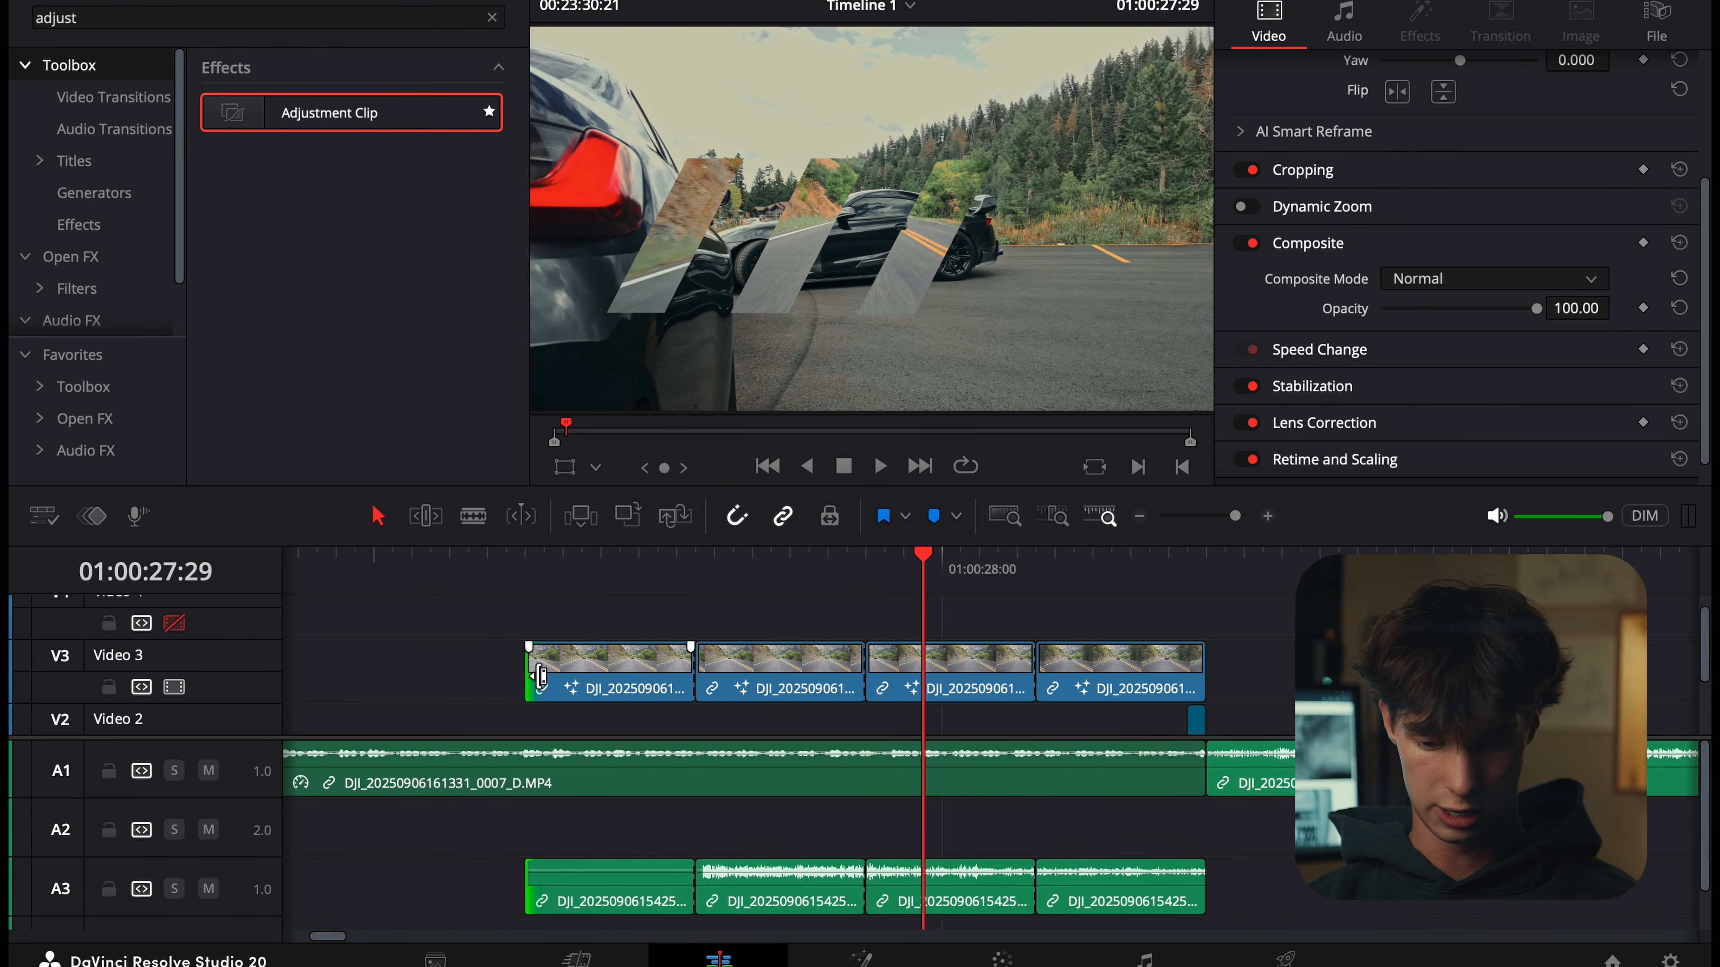
Replay the retimed slanted panel transition from the start of the underlying clip to check the rhythm of the panels.
{"action": "left_click", "coordinate": [1137, 517]}
{"action": "scroll", "coordinate": [706, 672], "scroll_direction": "left", "scroll_amount": 4}
{"action": "left_click", "coordinate": [851, 647]}
{"action": "scroll", "coordinate": [851, 647], "scroll_direction": "down", "scroll_amount": 3}
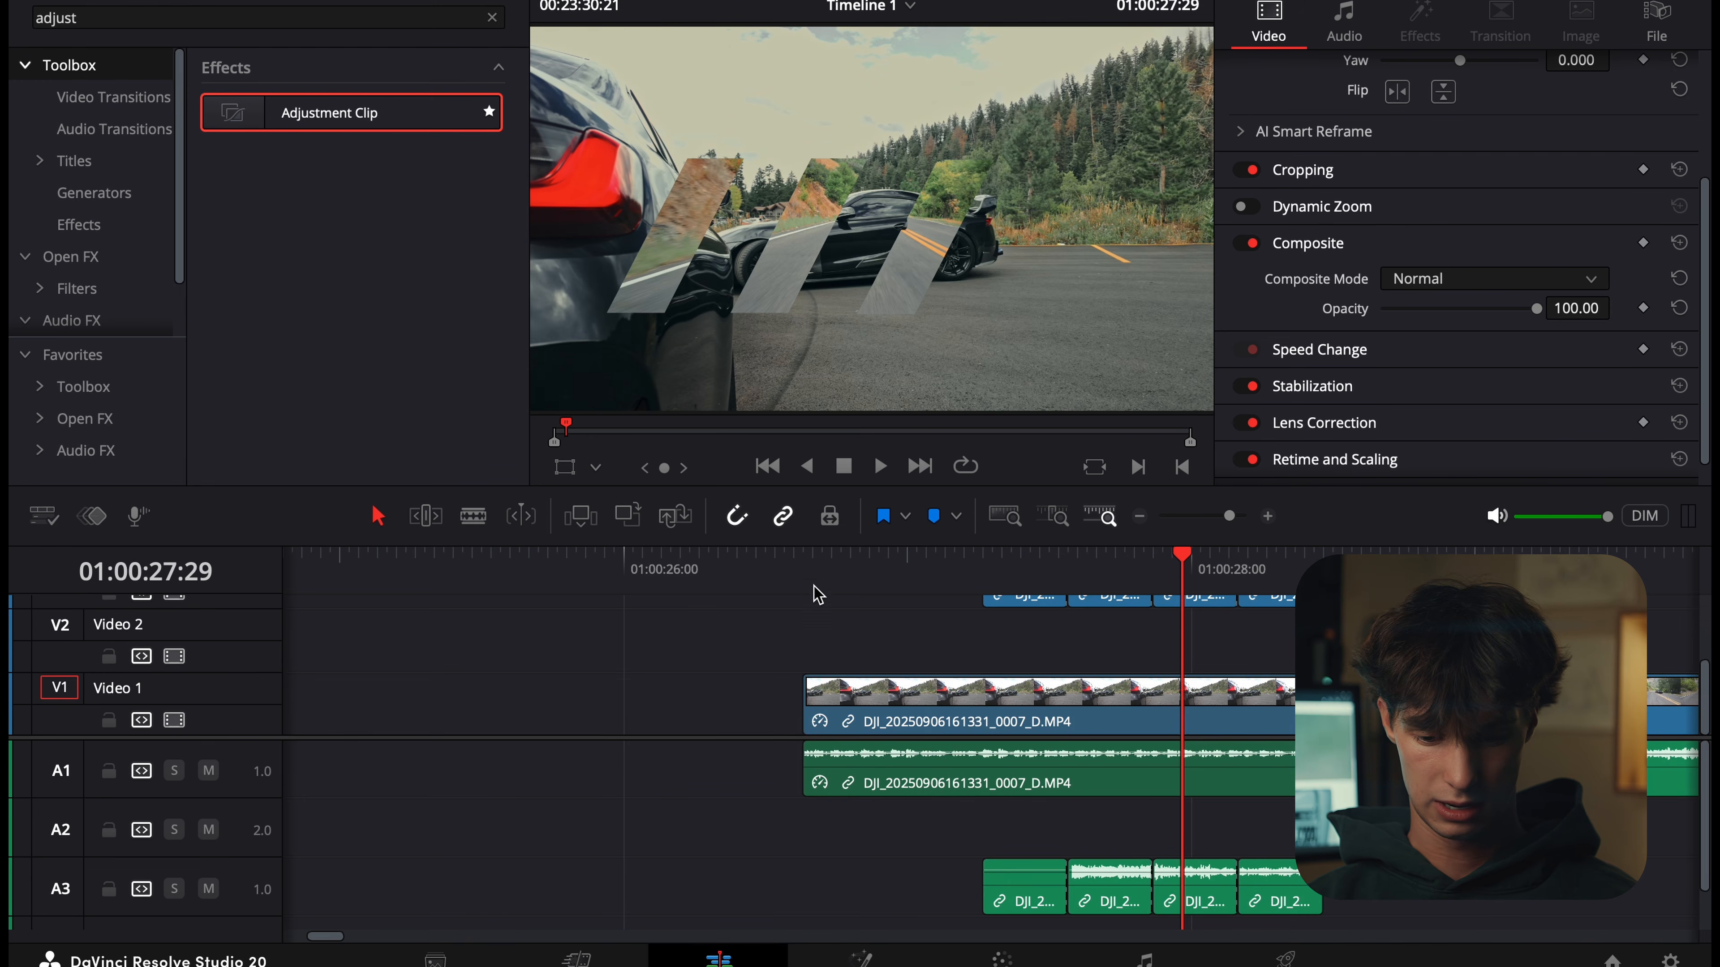
{"action": "left_click", "coordinate": [815, 571]}
{"action": "key", "text": "space"}
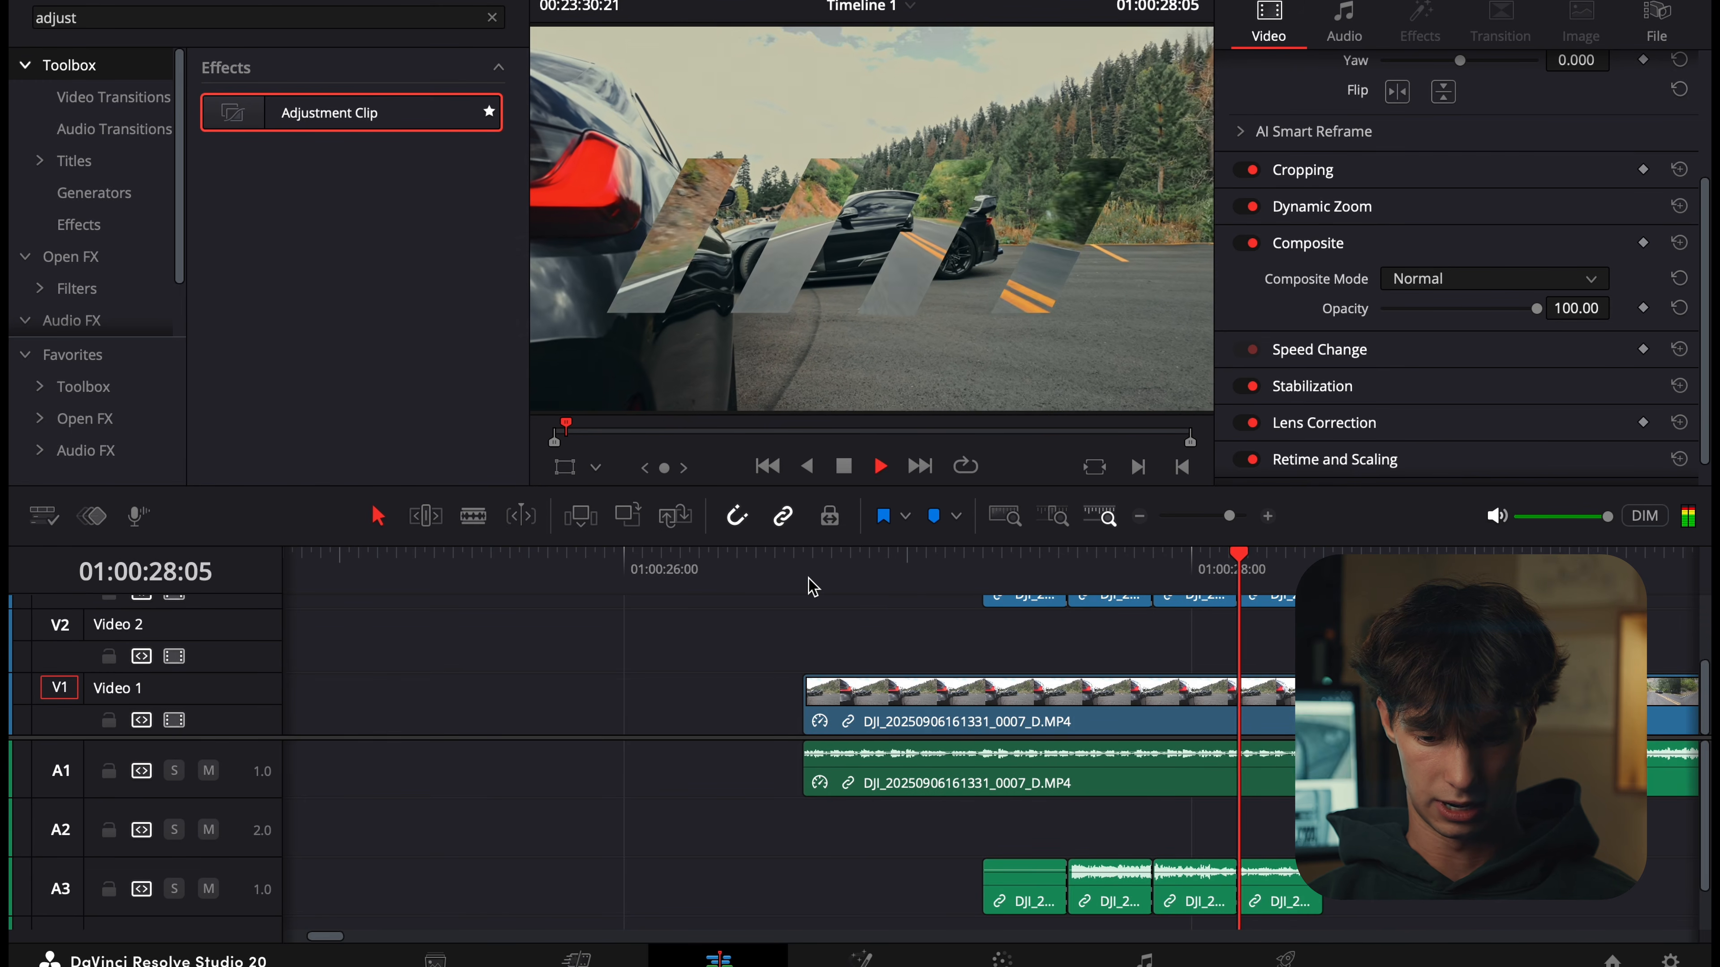
{"action": "key", "text": "space"}
{"action": "scroll", "coordinate": [1036, 650], "scroll_direction": "up", "scroll_amount": 1}
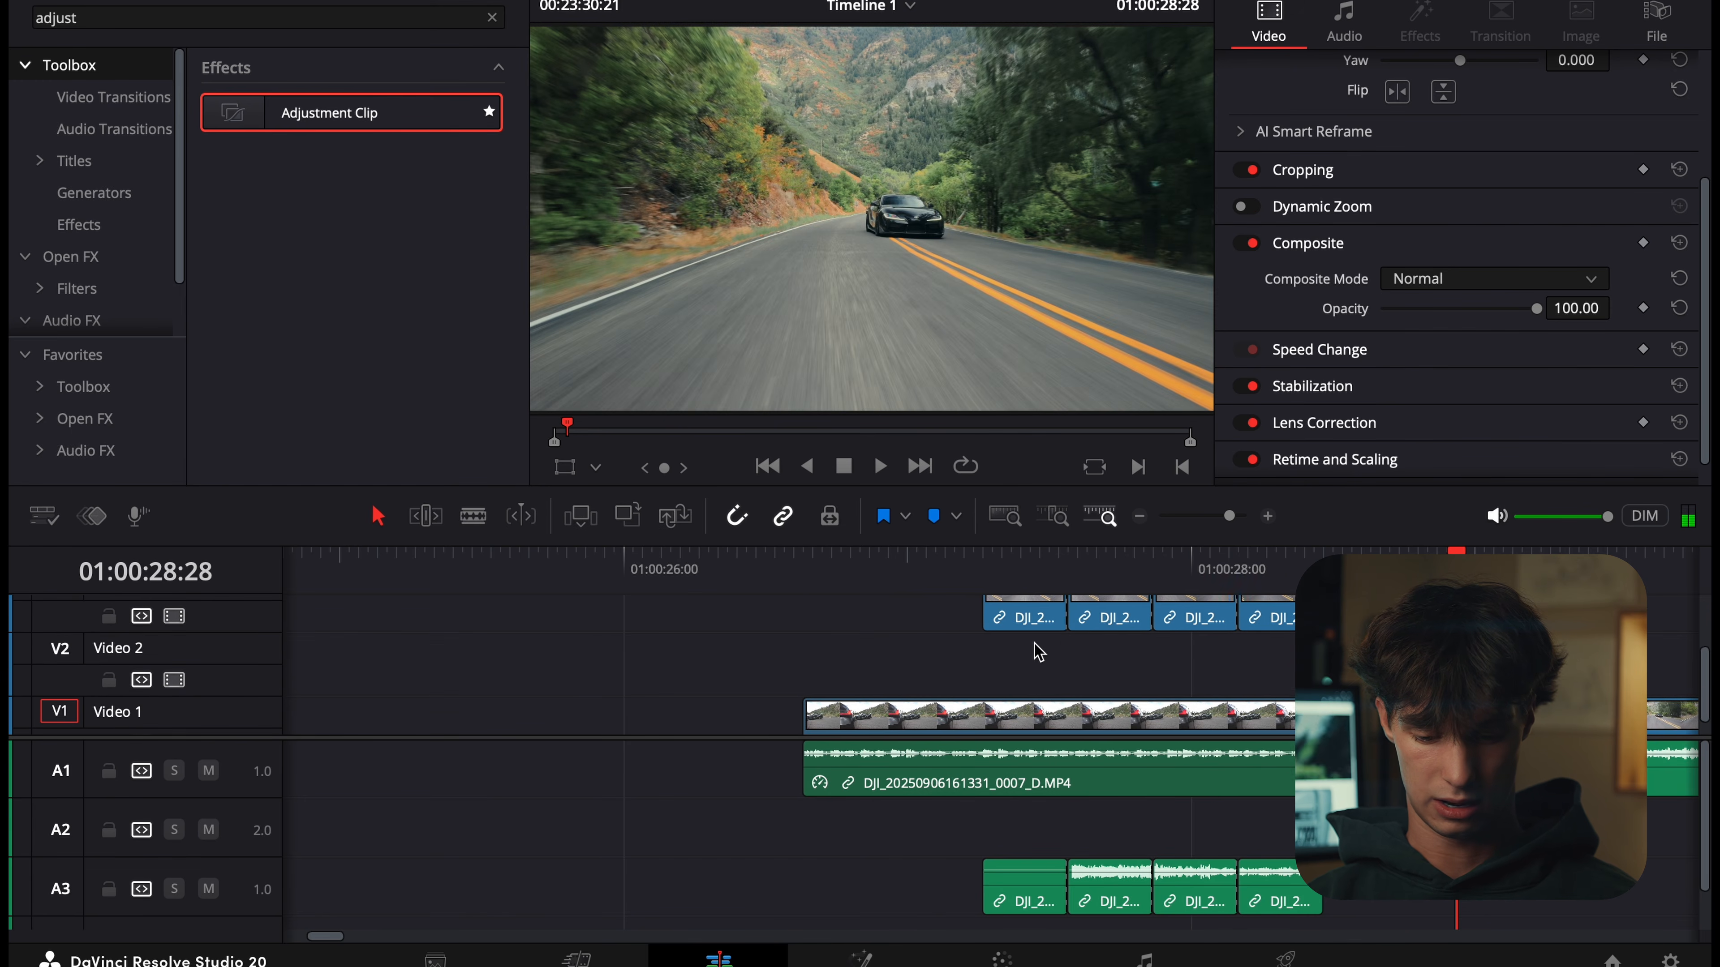
{"action": "scroll", "coordinate": [1039, 651], "scroll_direction": "right", "scroll_amount": 2}
{"action": "left_click", "coordinate": [843, 571]}
{"action": "key", "text": "space"}
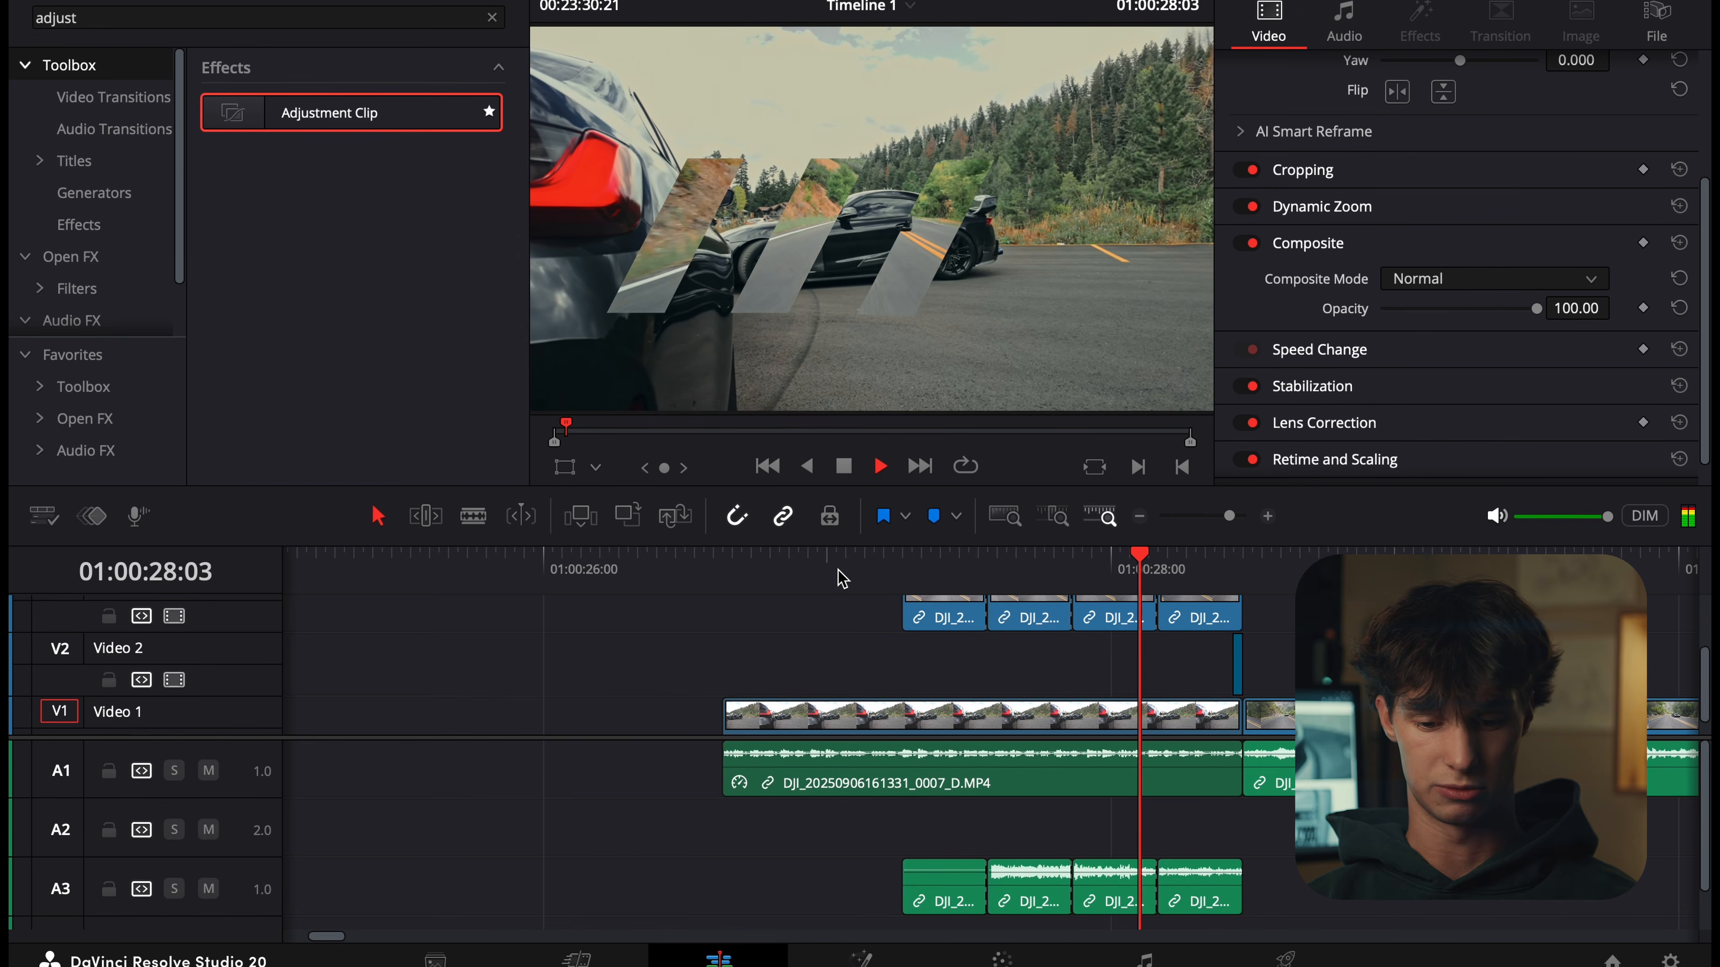
Play the original edit's slanted panel transition from 01:00:03:26 and inspect its masked segments around 01:00:04:18.
{"action": "left_click", "coordinate": [1143, 519]}
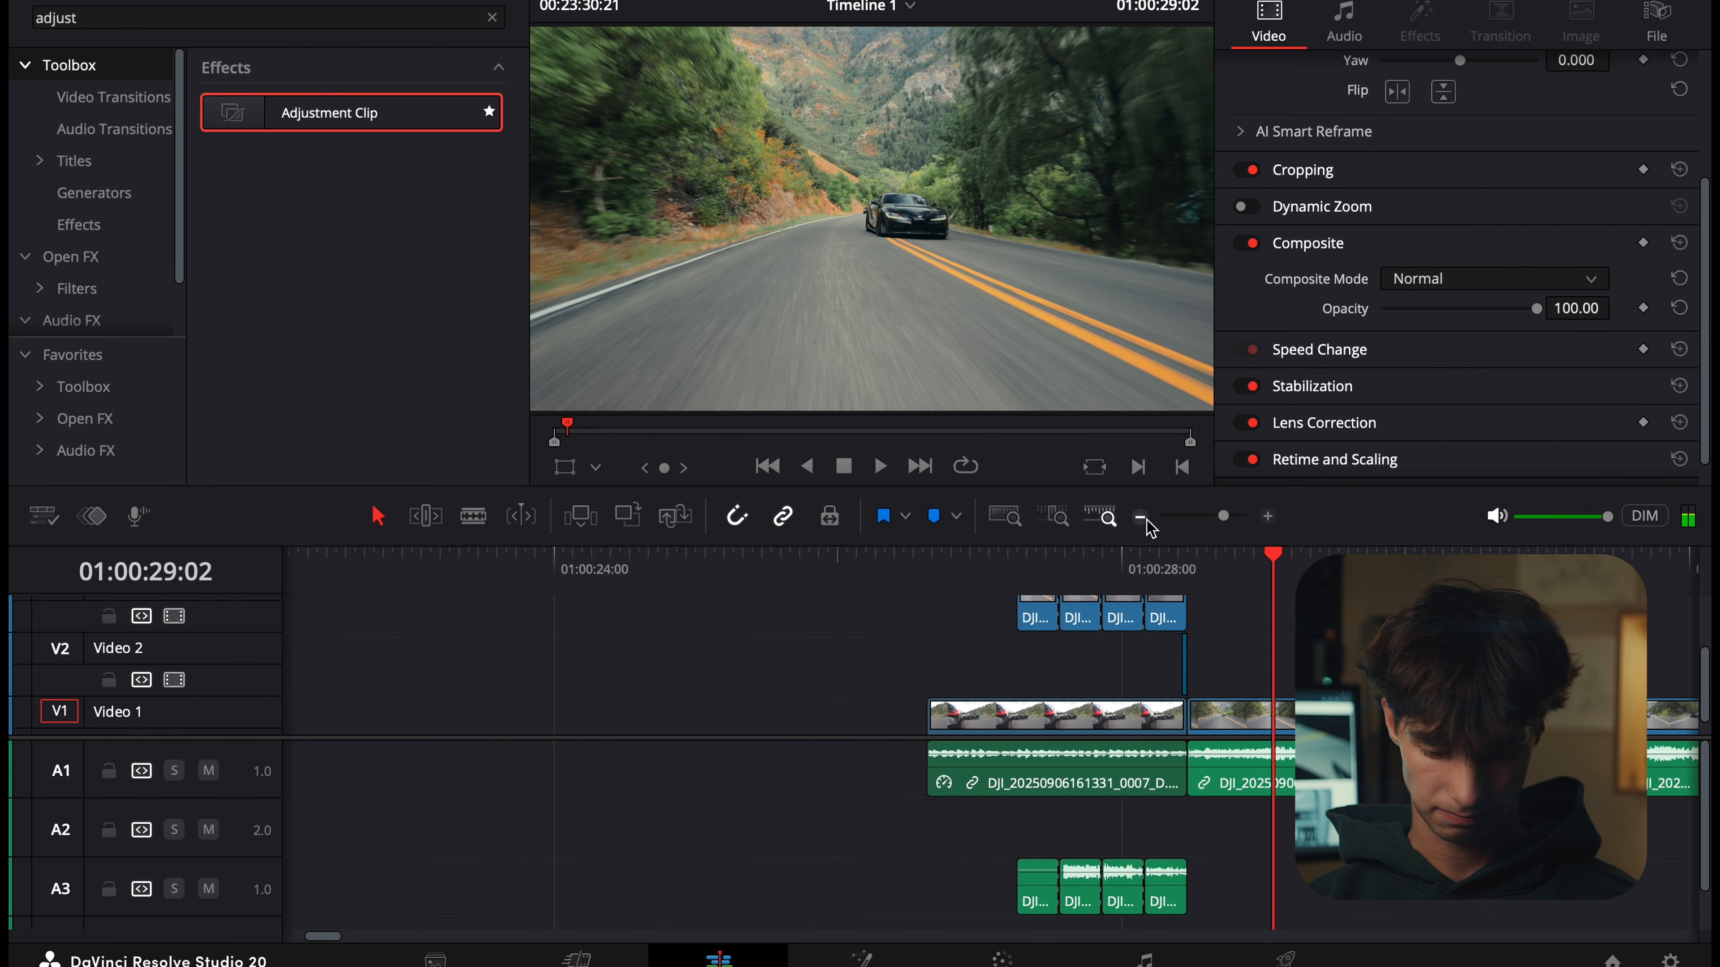
{"action": "left_click", "coordinate": [1143, 519]}
{"action": "scroll", "coordinate": [759, 644], "scroll_direction": "left", "scroll_amount": 15}
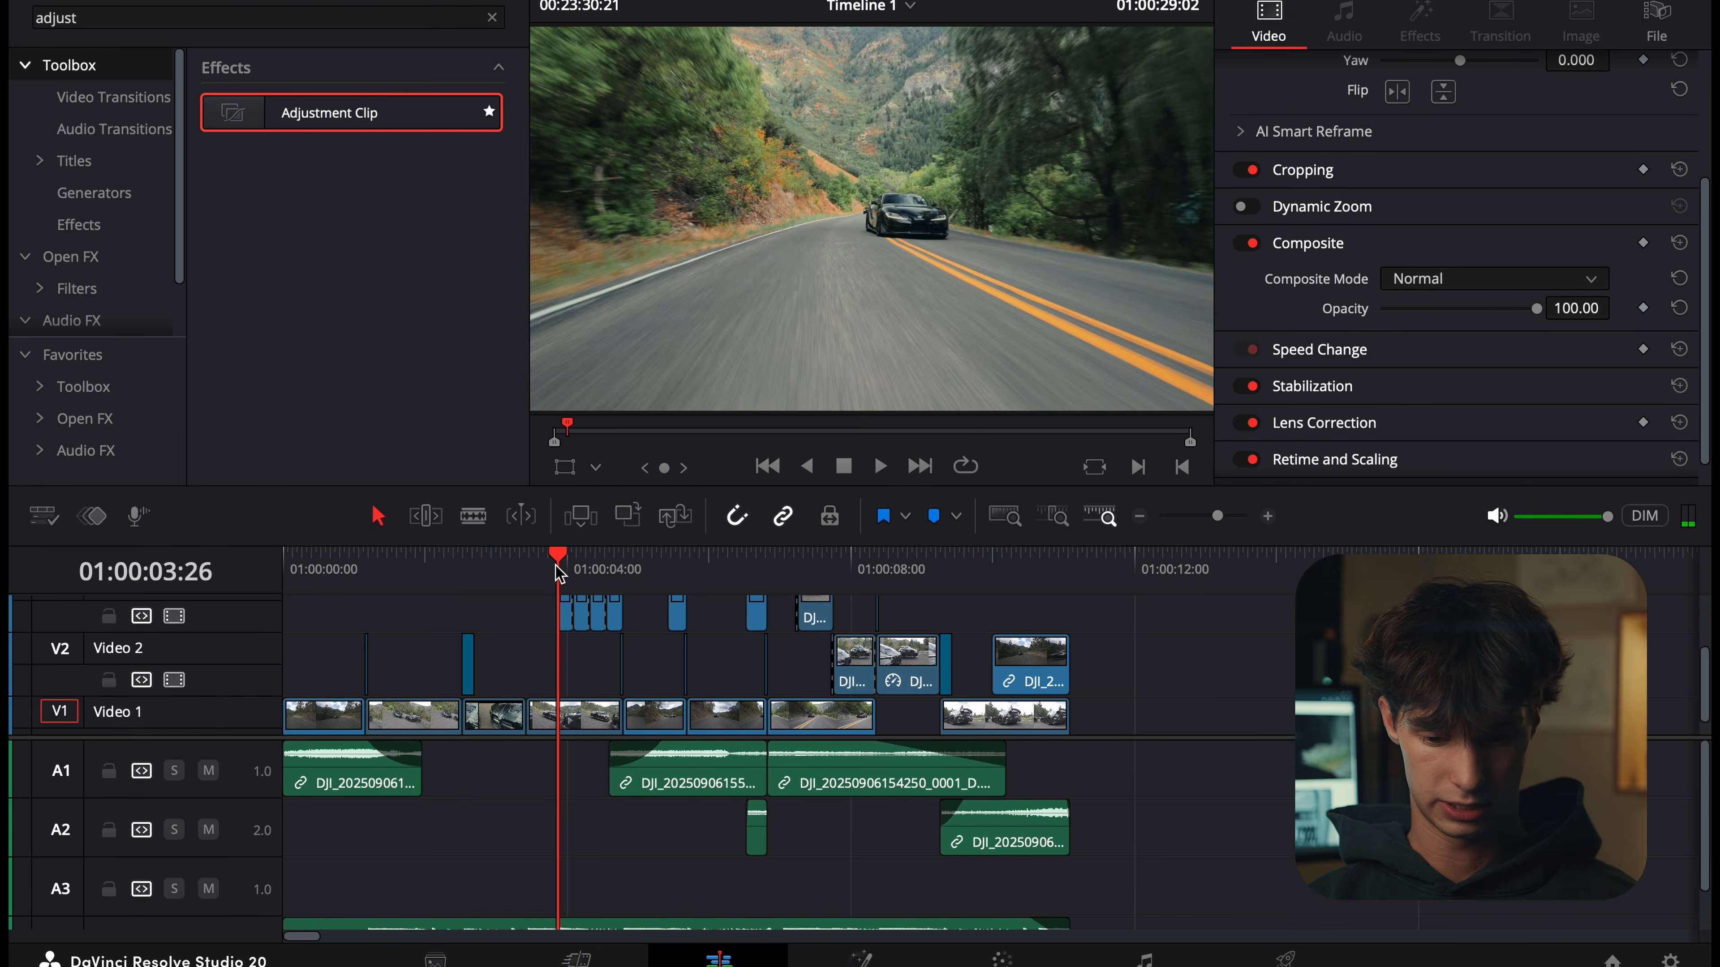
{"action": "key", "text": "space"}
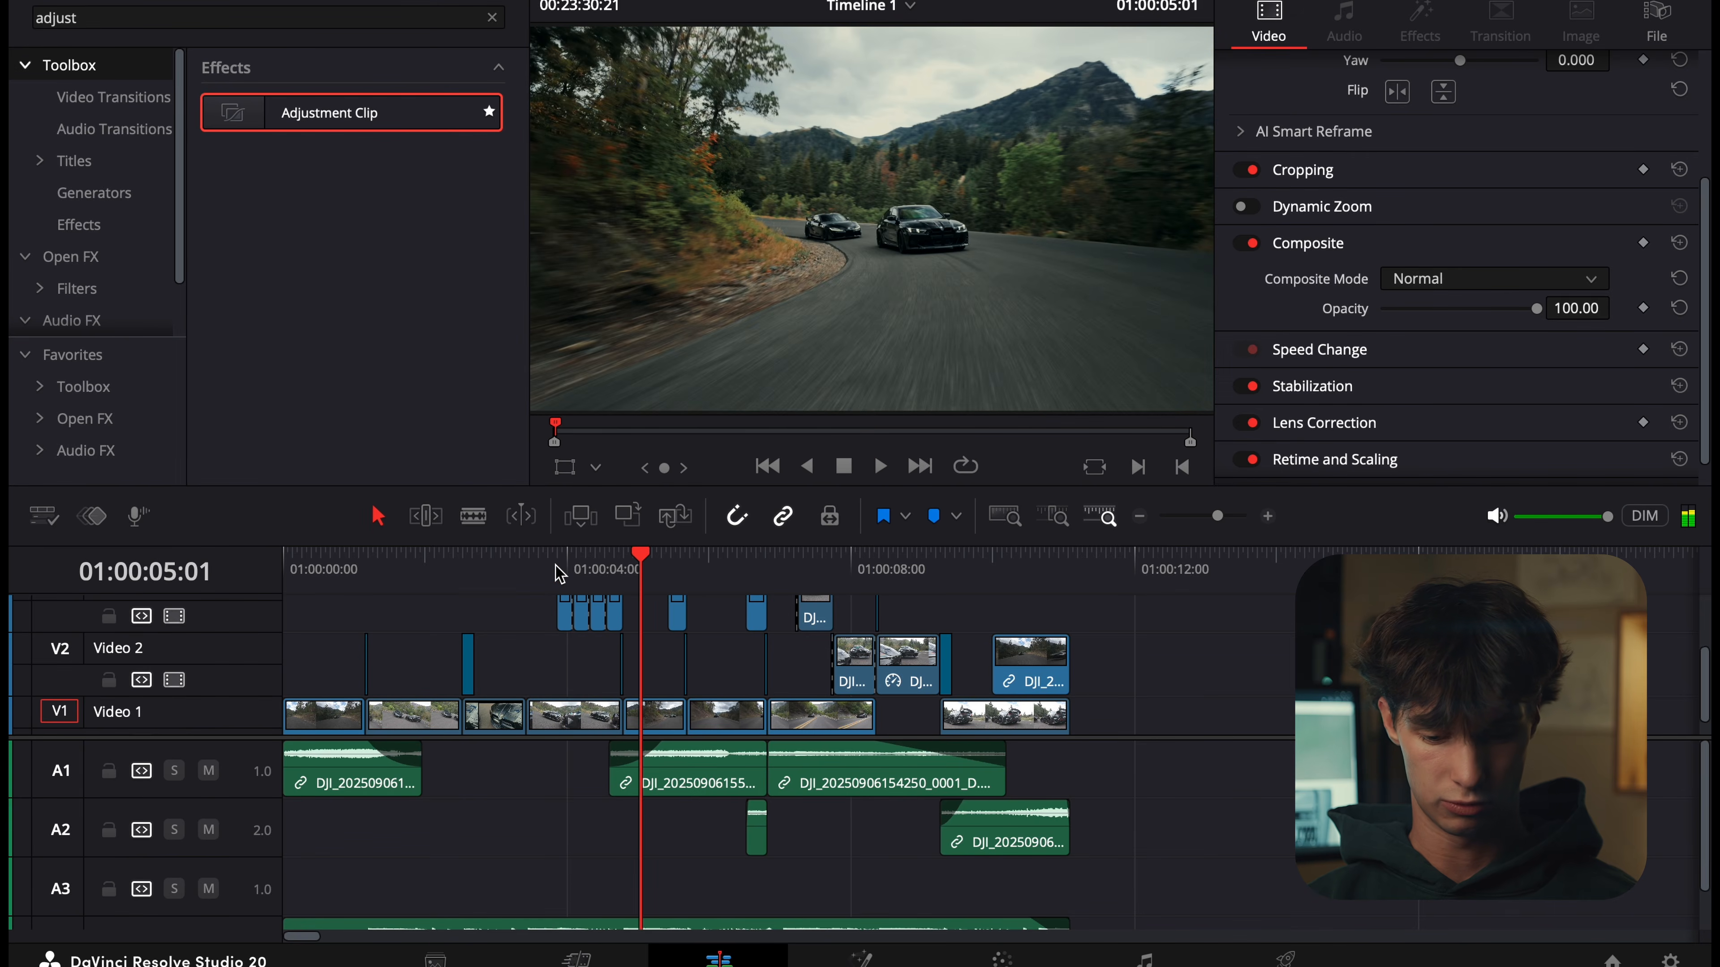
{"action": "left_click", "coordinate": [559, 572]}
{"action": "left_click", "coordinate": [1268, 517]}
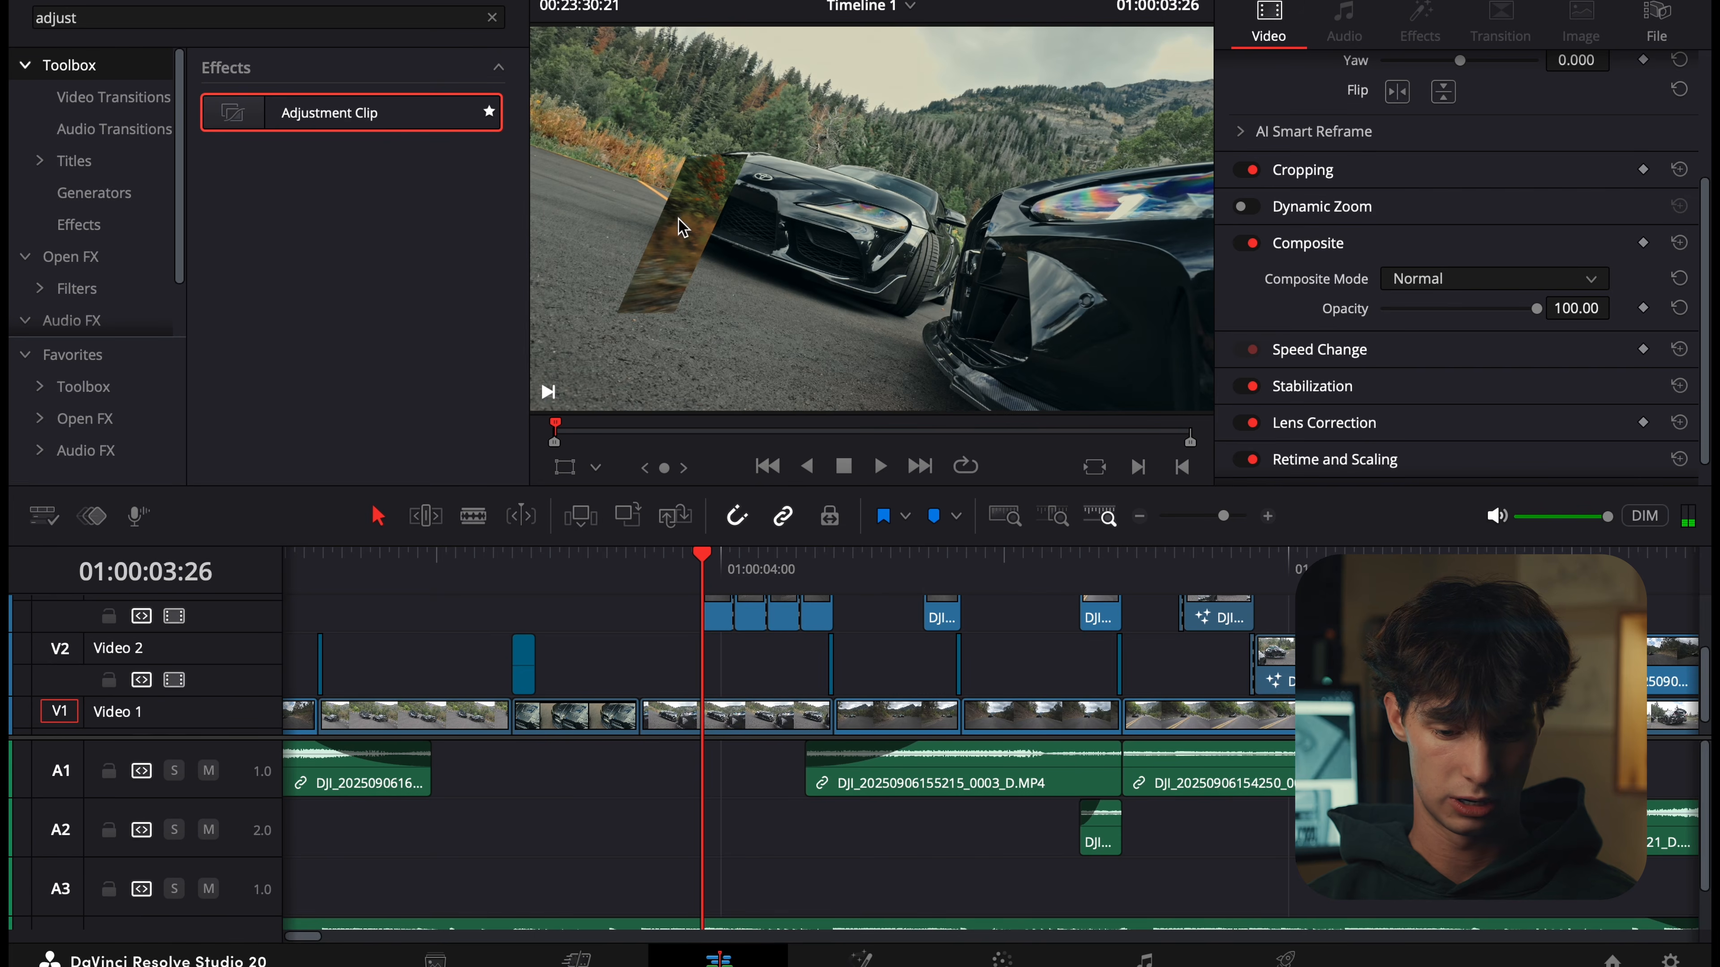
{"action": "key", "text": "space"}
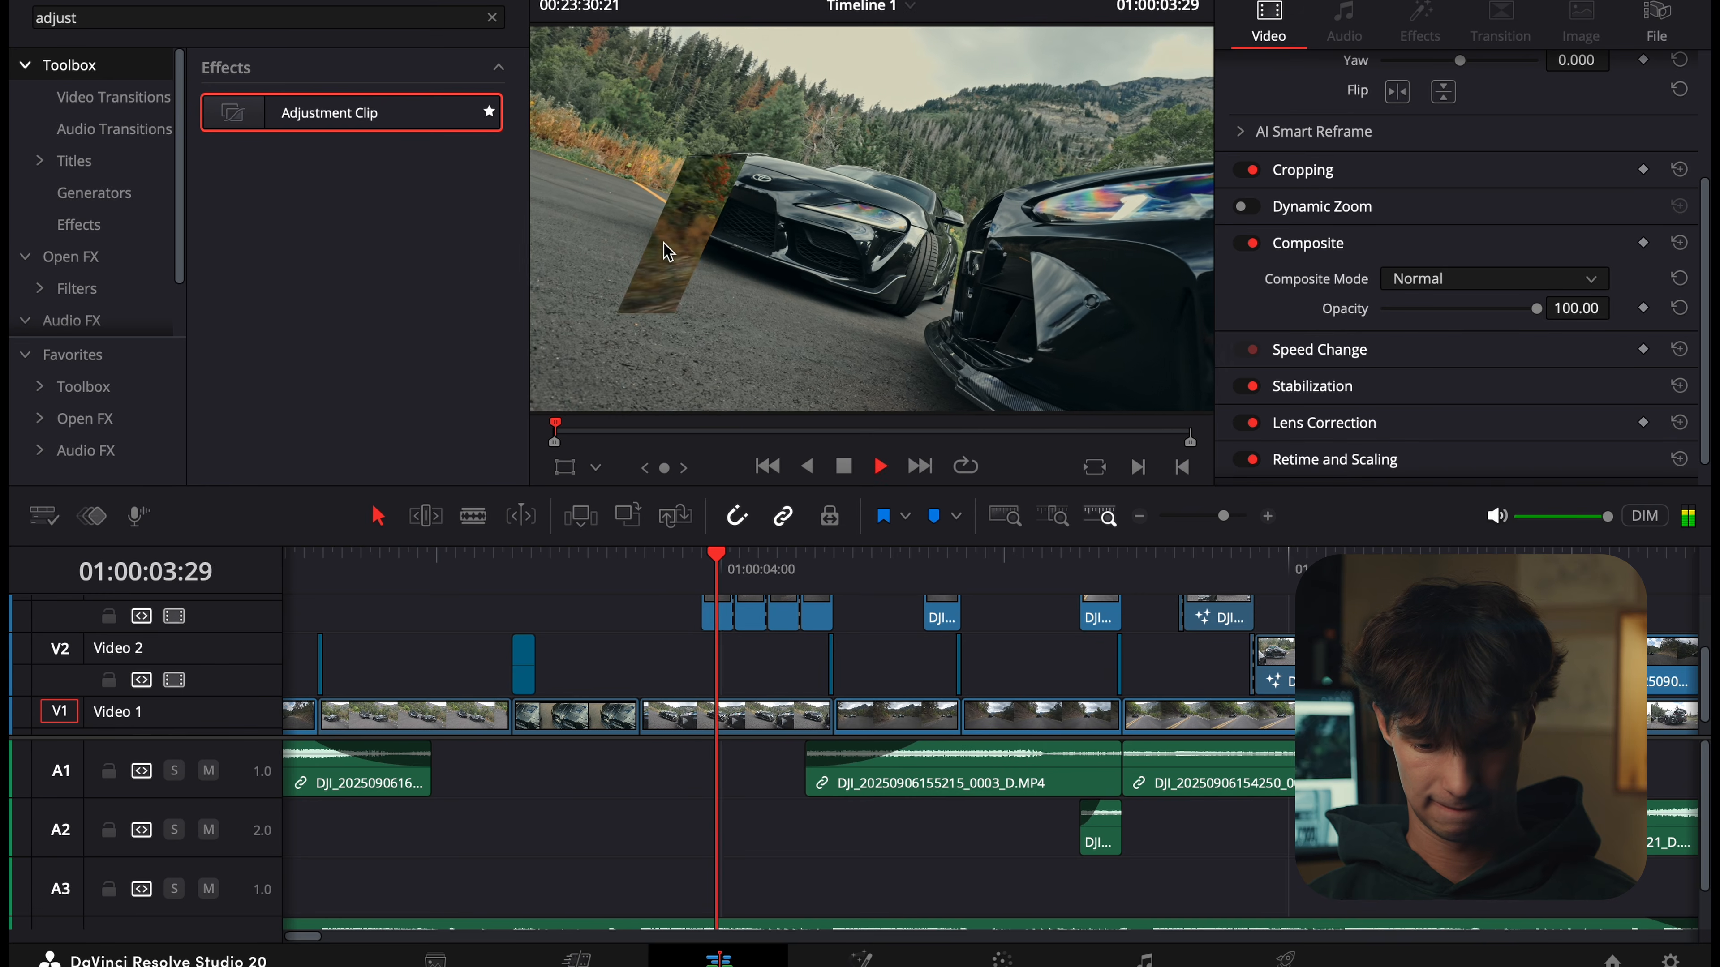
{"action": "key", "text": "space"}
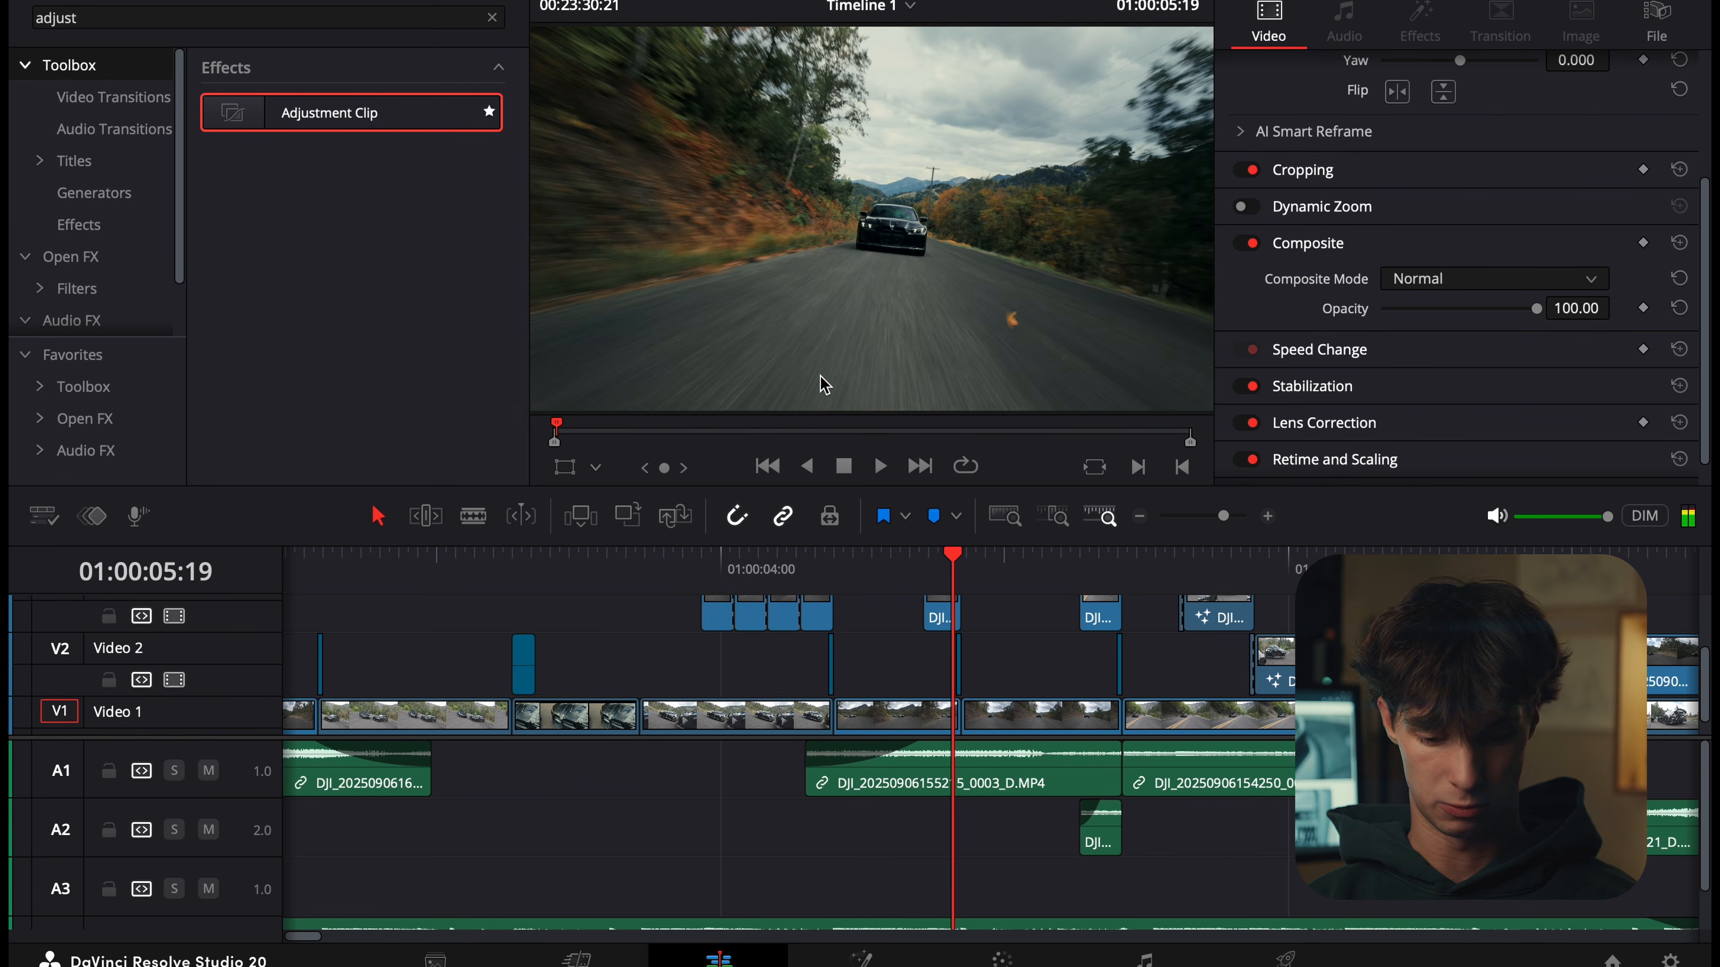
{"action": "left_click", "coordinate": [1269, 518]}
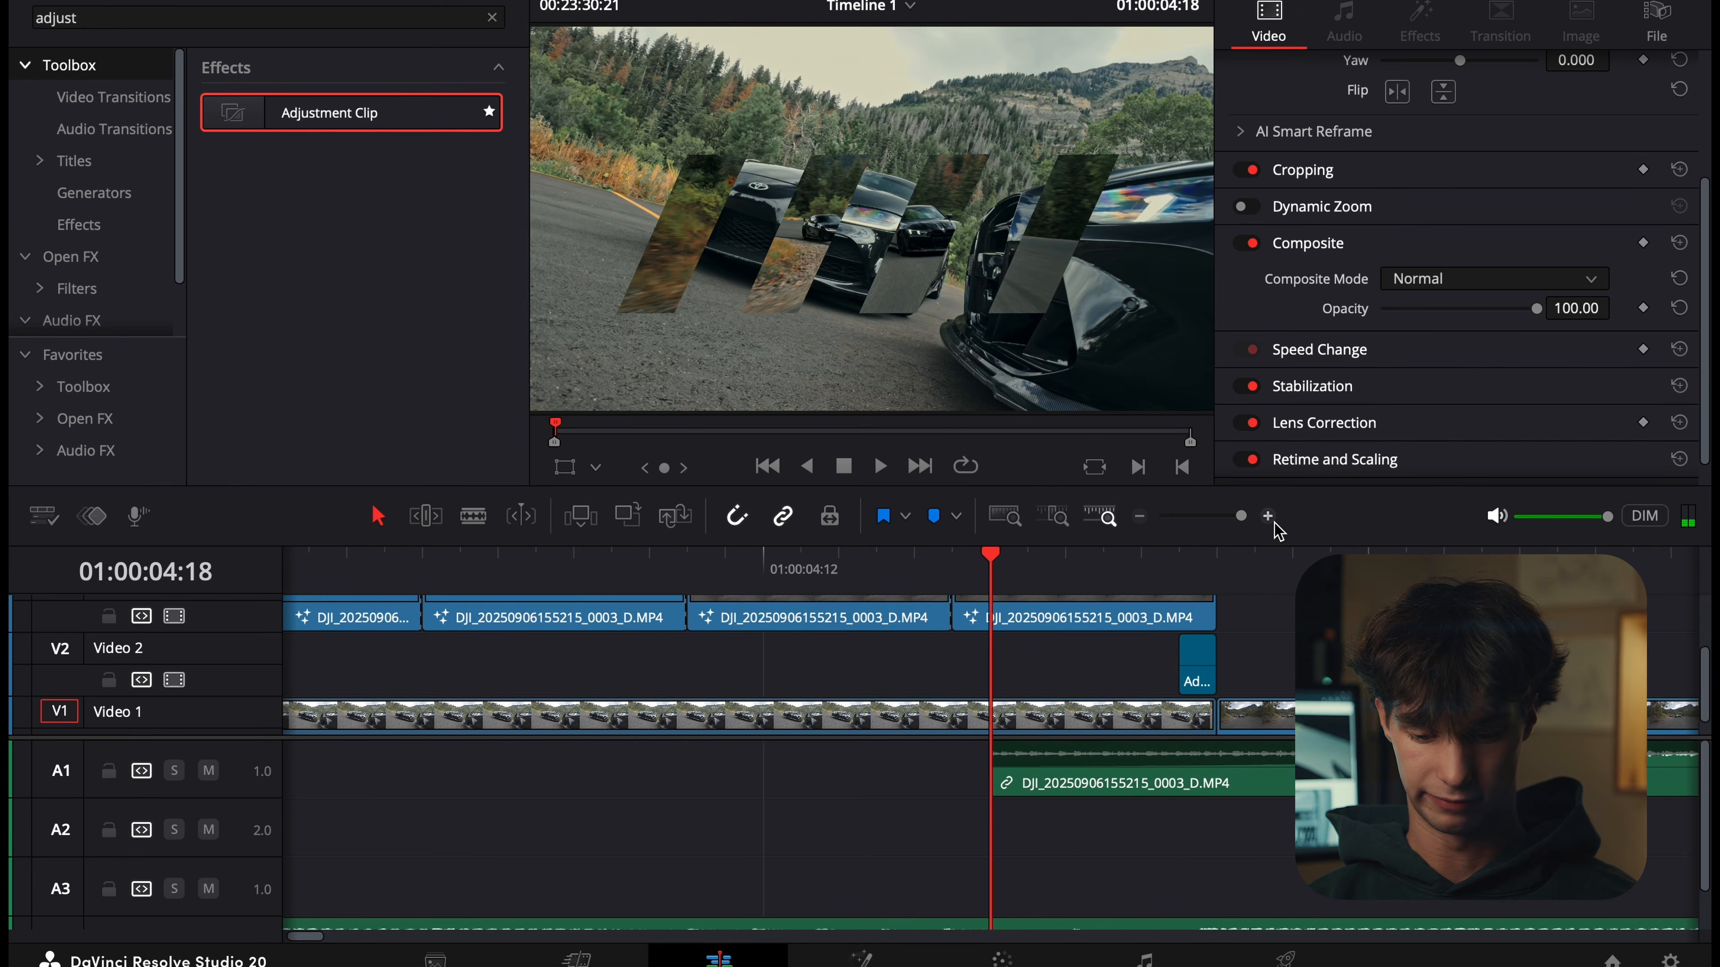